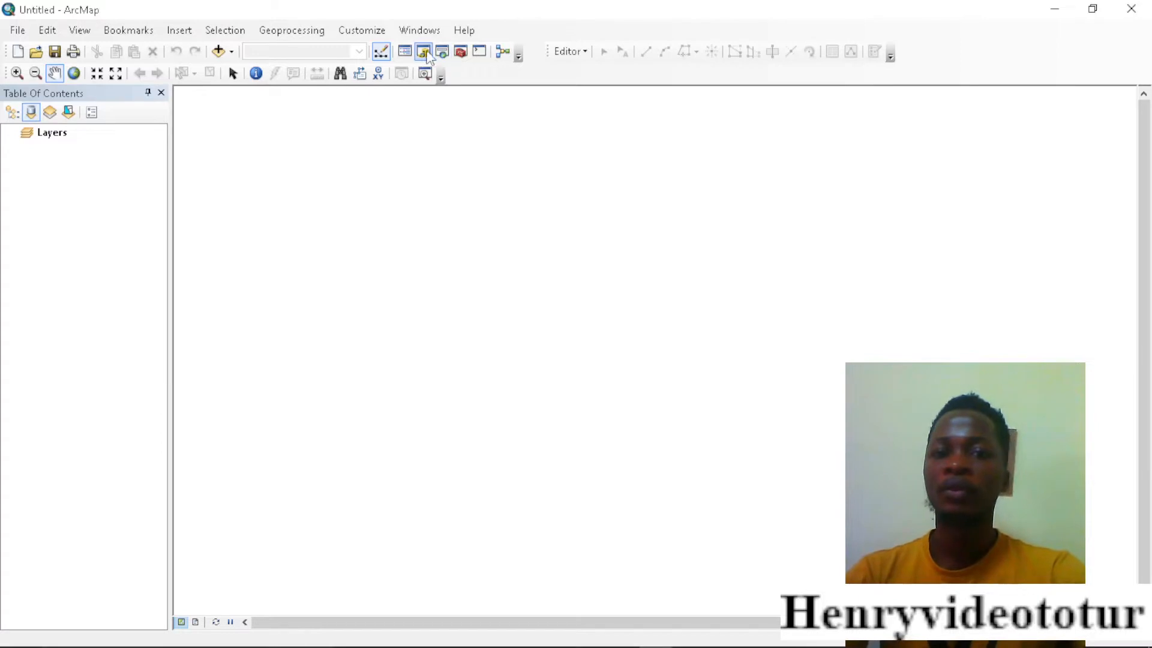
# Step: Start a new point shapefile named "polygon point shapefile" in the C:\Liberia_Shapefile folder
pyautogui.click(424, 52)
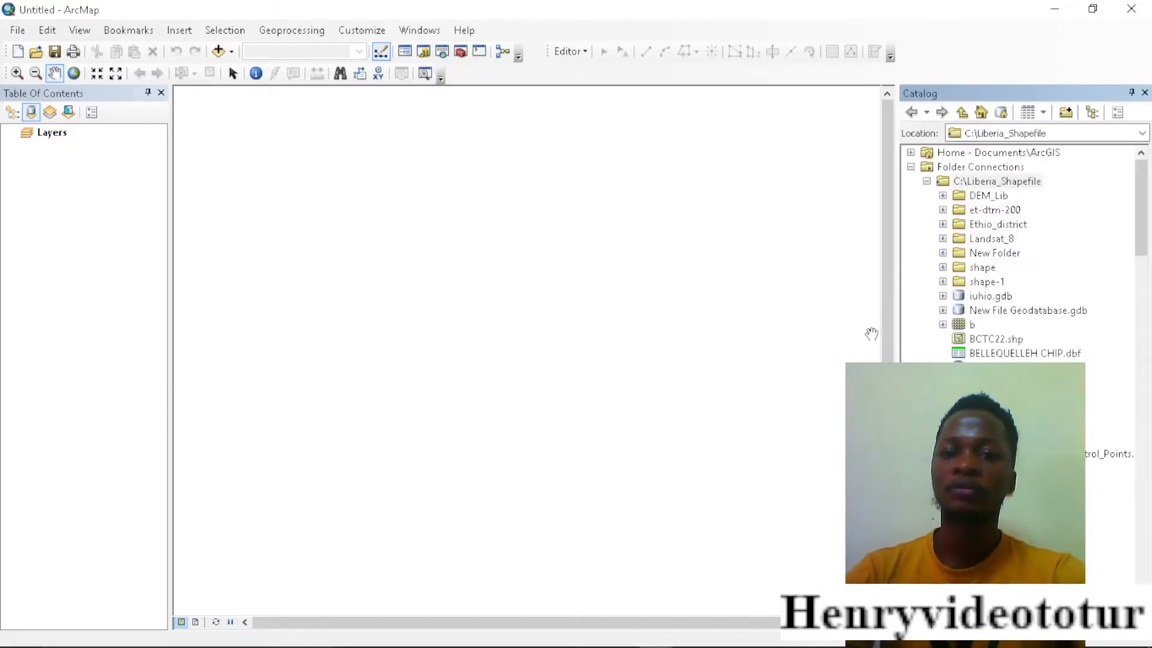
pyautogui.rightClick(1000, 182)
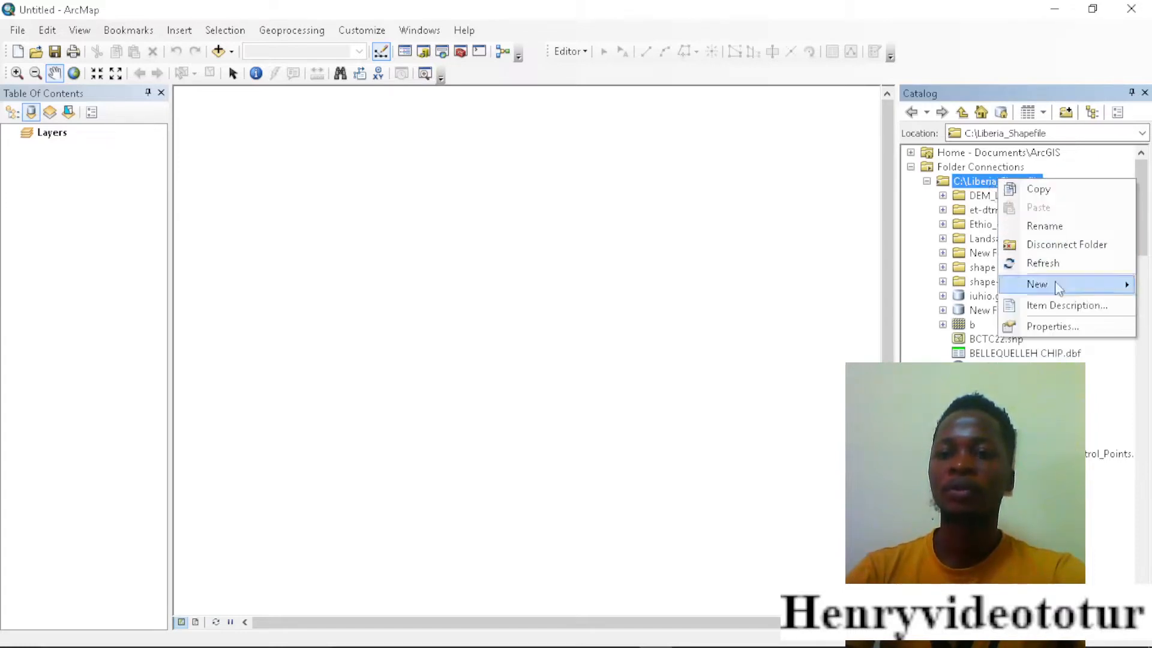
pyautogui.moveTo(1058, 288)
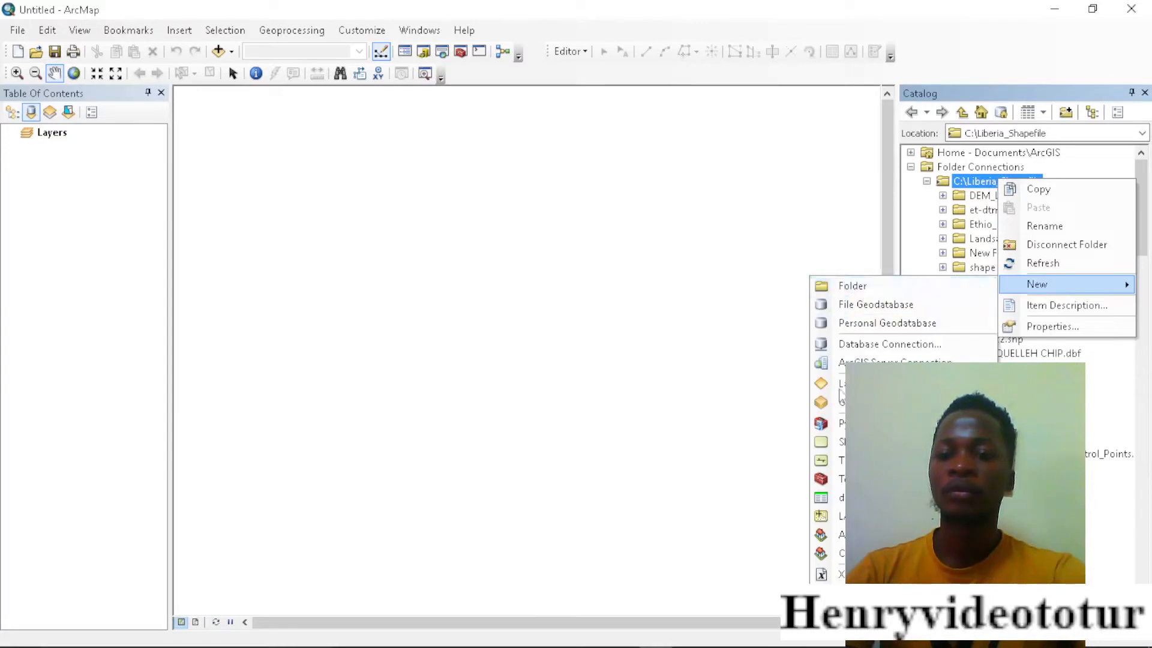
pyautogui.click(831, 442)
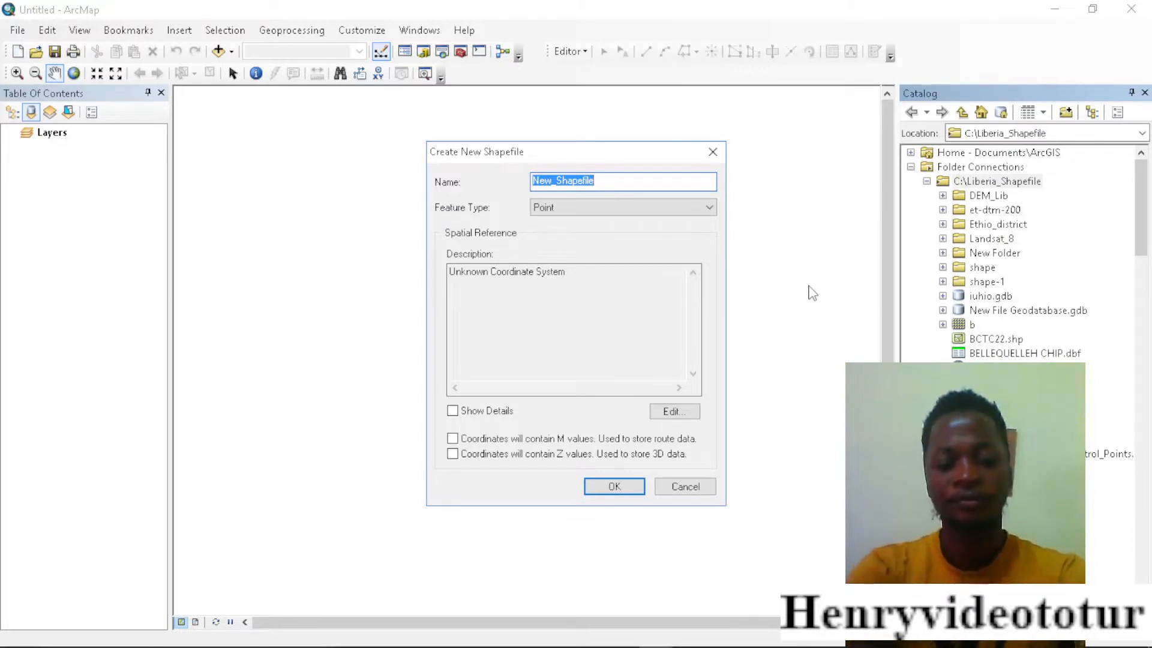
pyautogui.write('p')
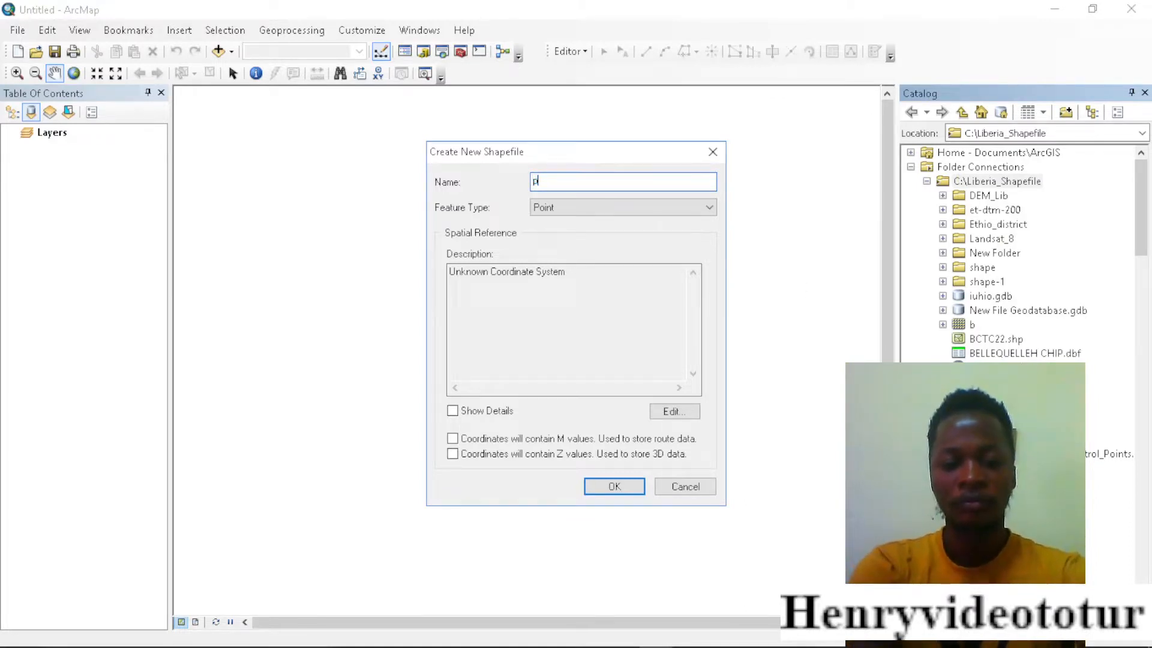
pyautogui.write('olygon point shape')
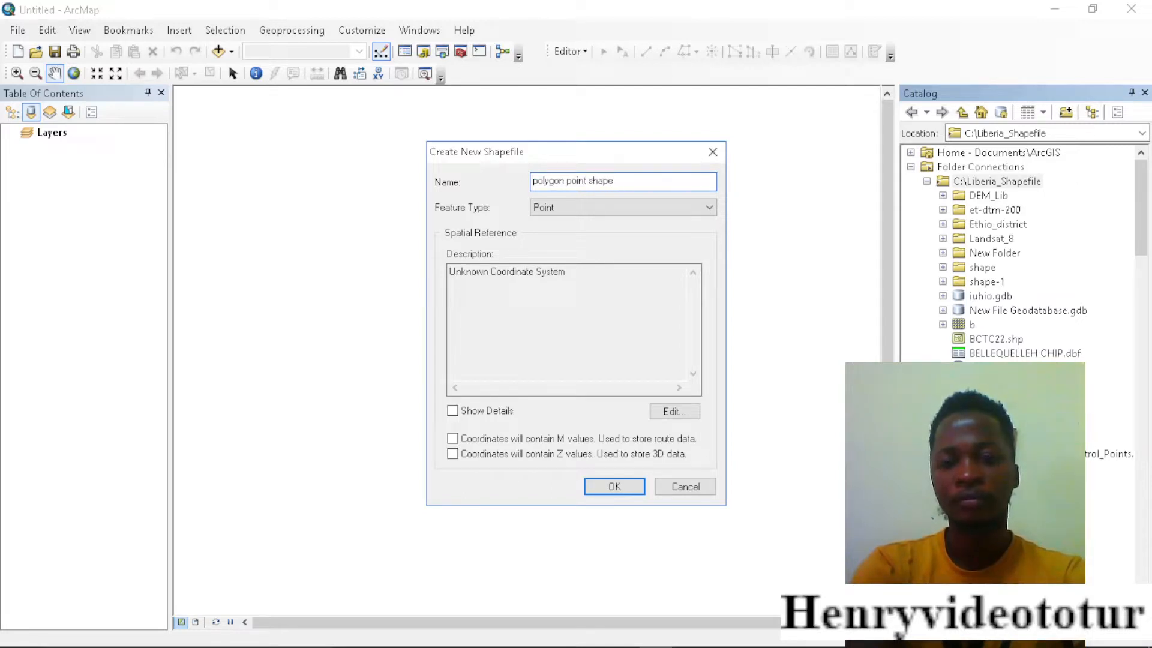
pyautogui.write('le')
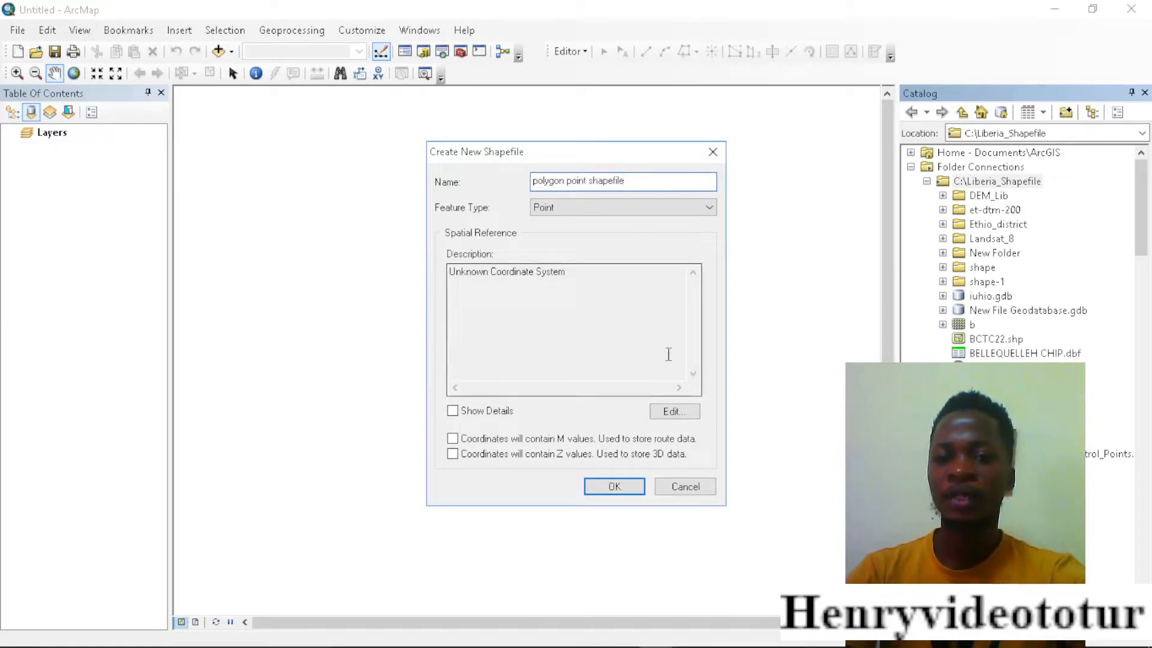
# Step: Assign the GCS_WGS_1984 coordinate system to the new shapefile, create it and close the Catalog
pyautogui.click(671, 412)
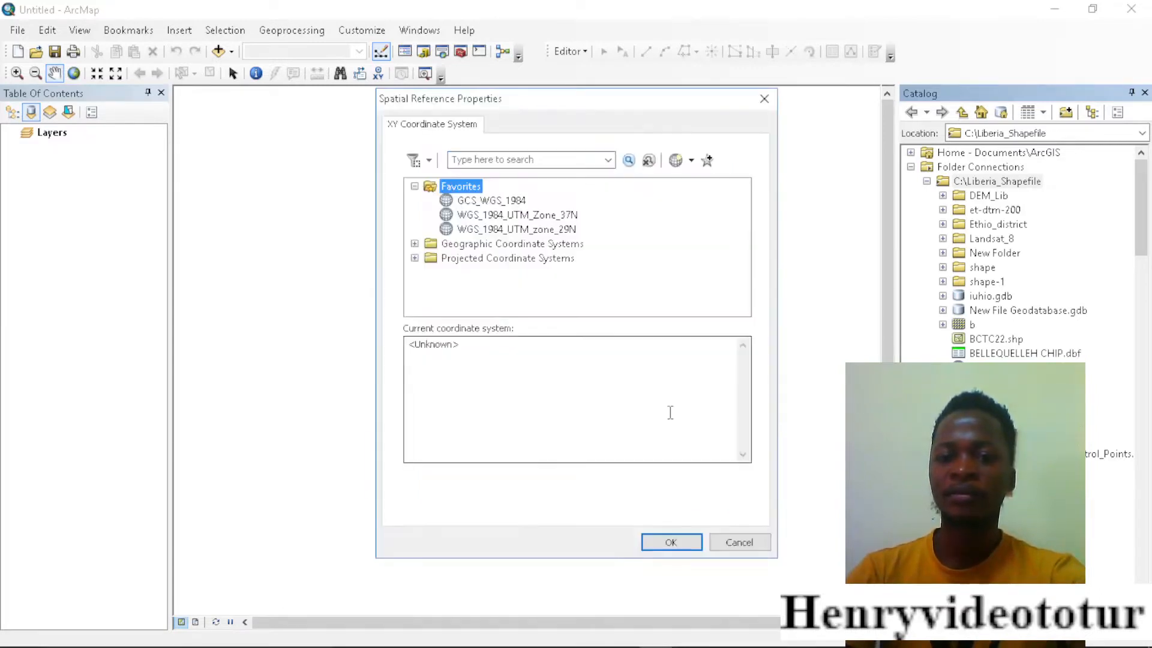
pyautogui.click(499, 204)
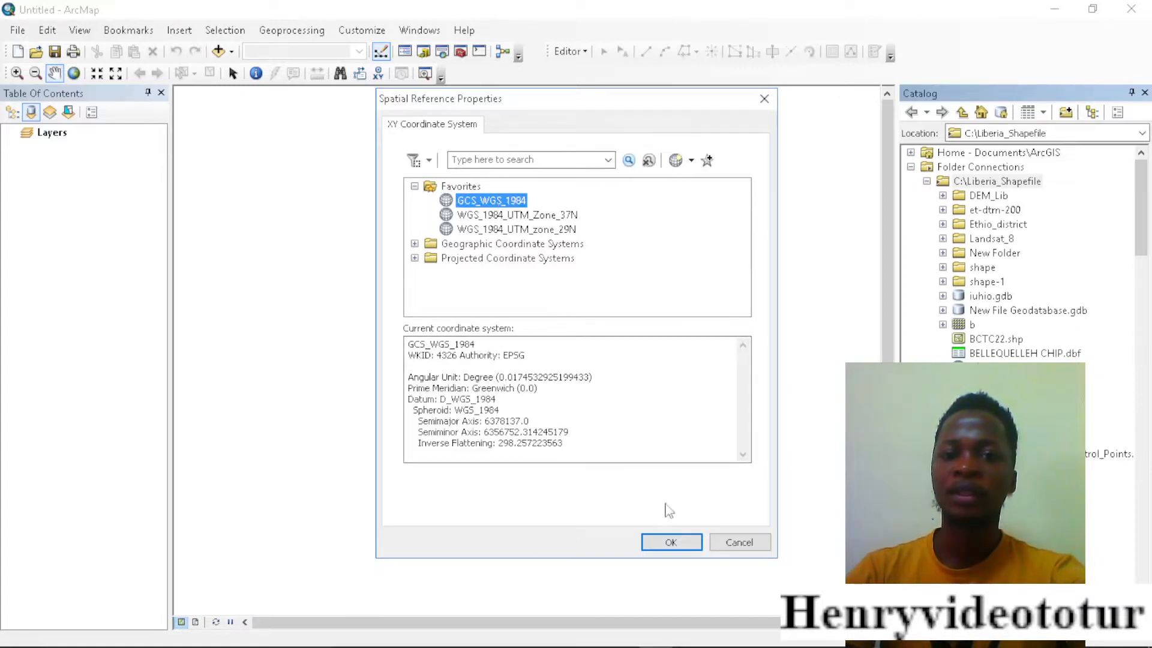
pyautogui.click(671, 543)
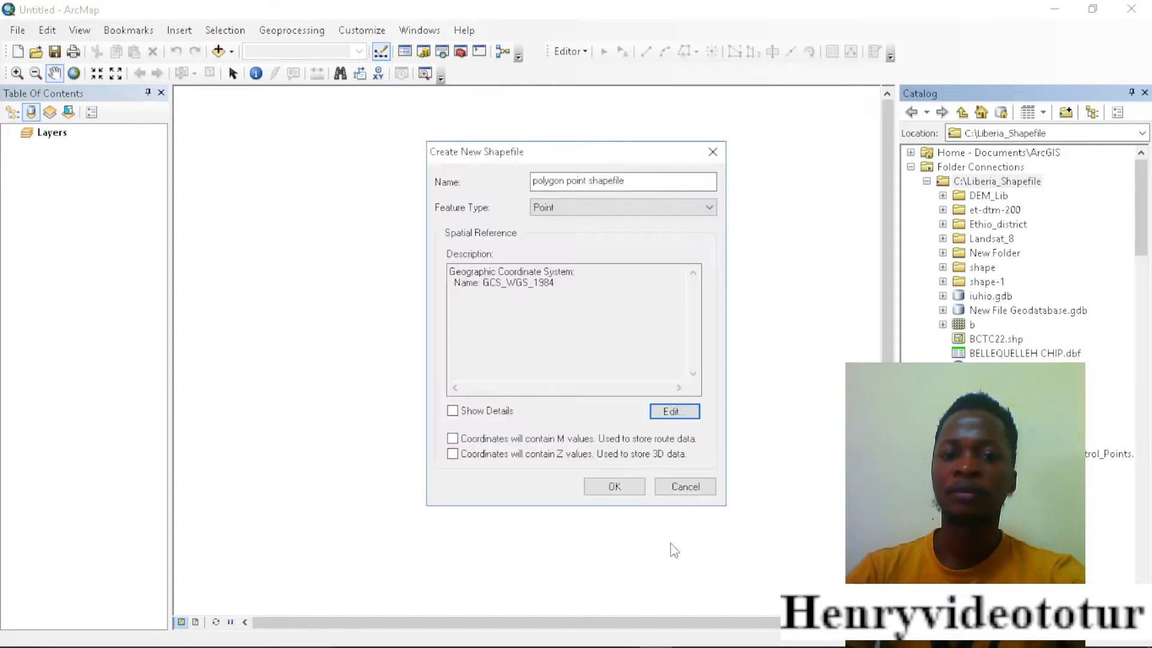
pyautogui.click(617, 488)
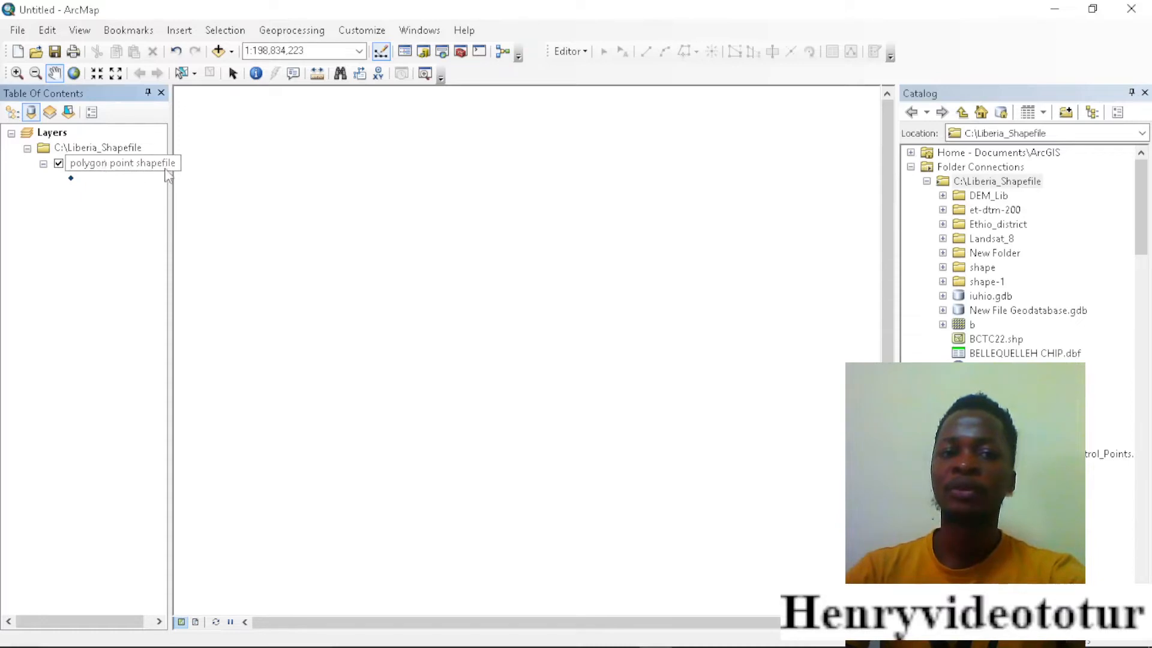
pyautogui.click(1144, 93)
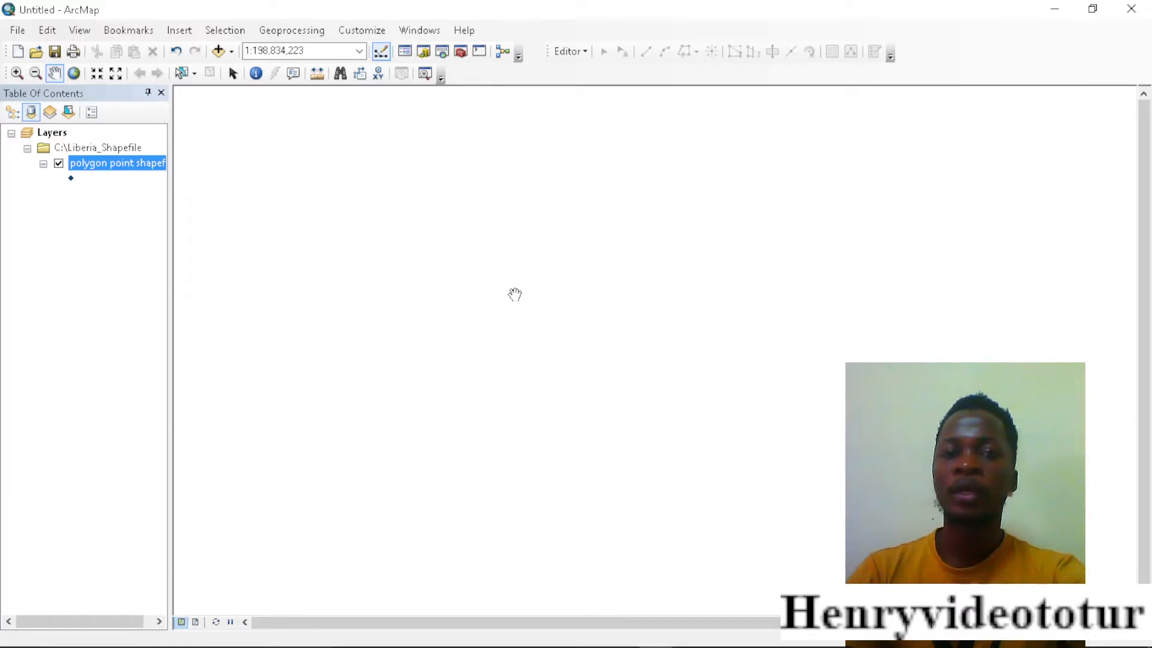
# Step: Add LBR_adm2.shp from the C:\Liberia_Shapefile folder to the map
pyautogui.moveTo(654, 647)
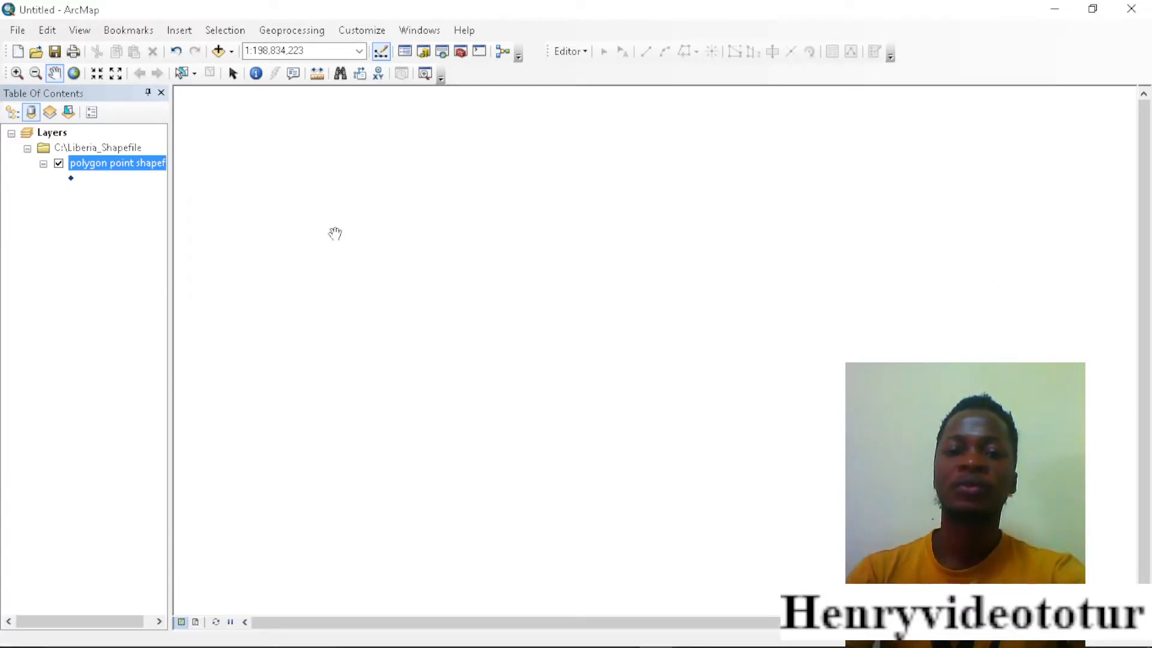
pyautogui.click(218, 52)
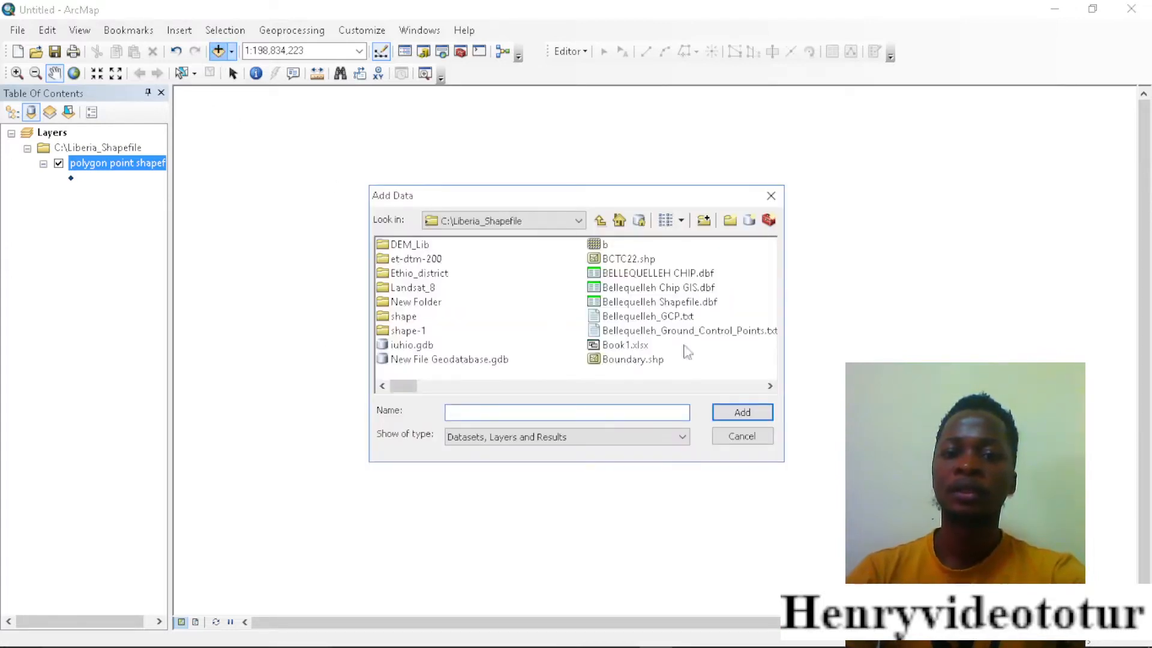
pyautogui.click(769, 386)
pyautogui.click(769, 385)
pyautogui.click(770, 386)
pyautogui.click(770, 385)
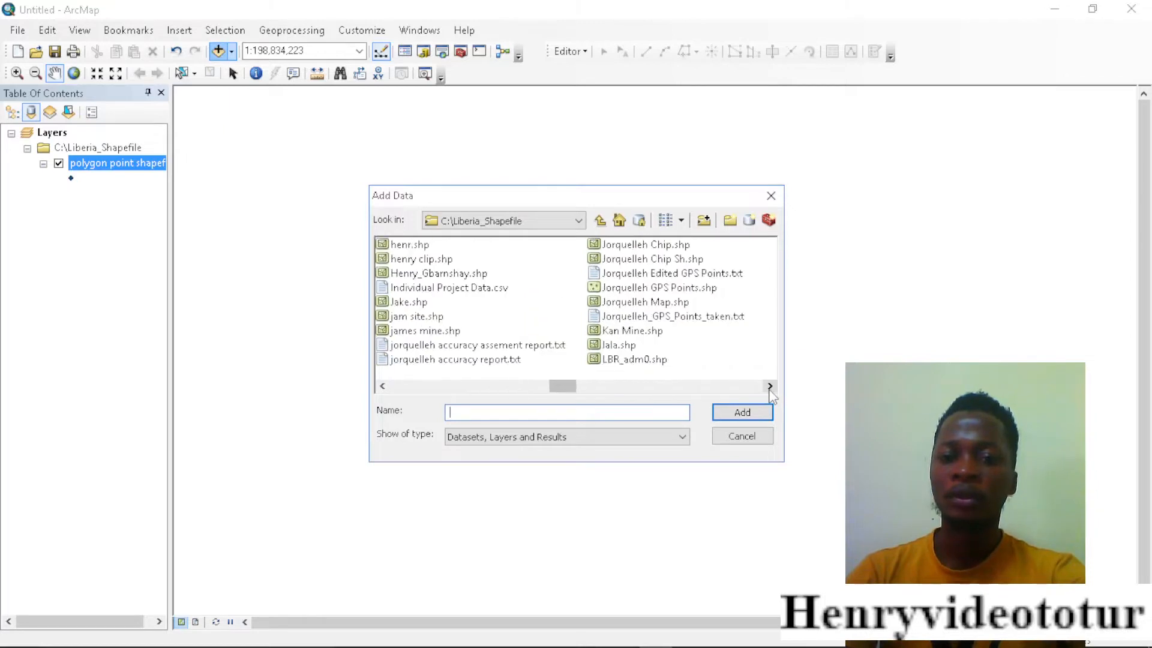
pyautogui.click(770, 386)
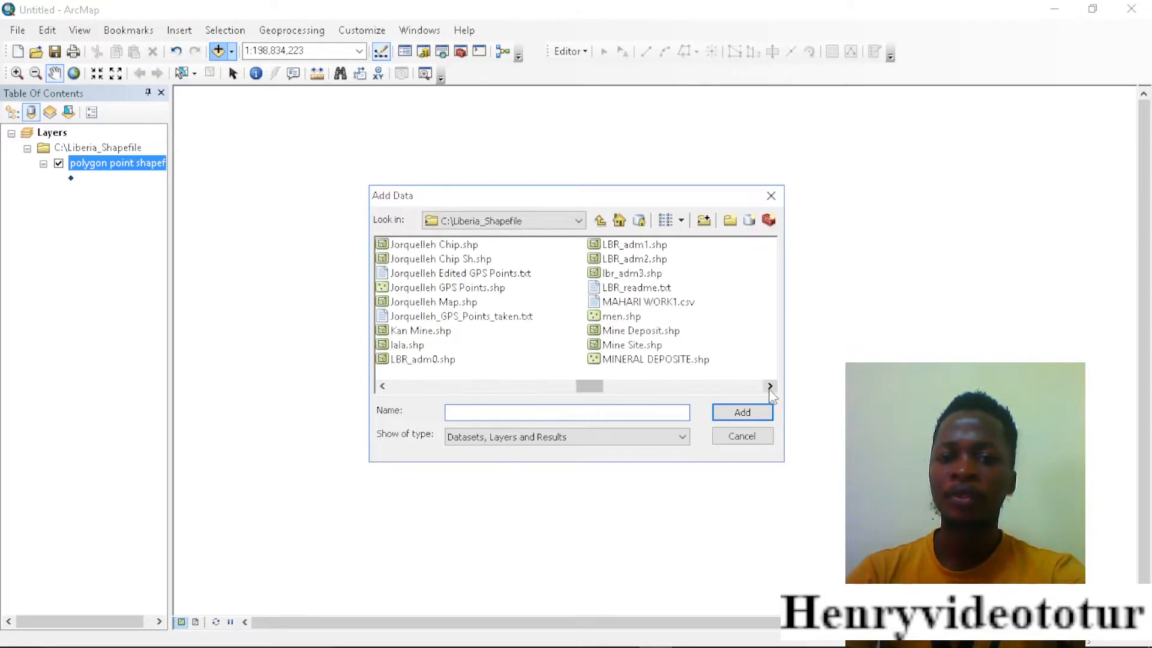
pyautogui.click(637, 258)
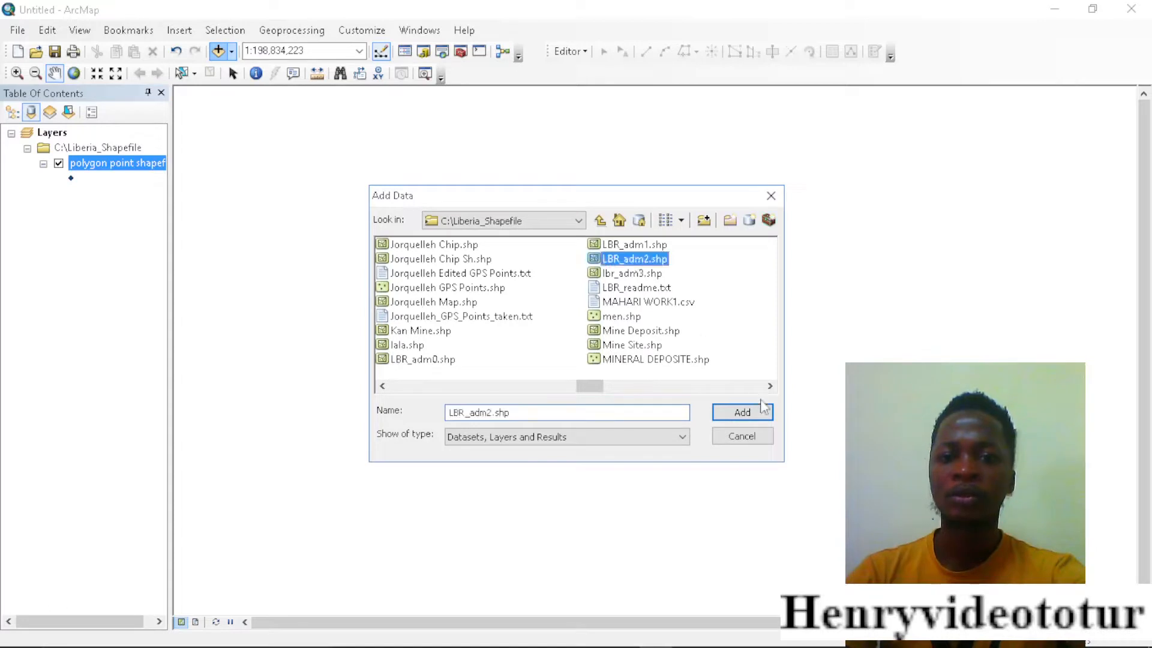
pyautogui.click(743, 413)
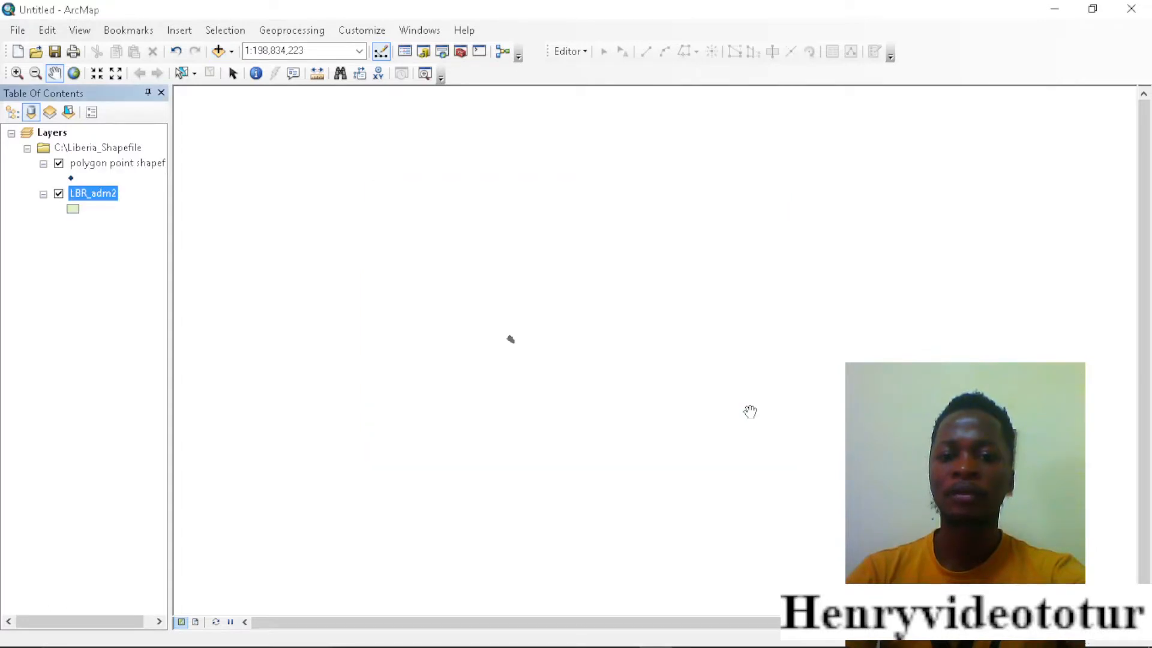
# Step: Start an edit session and choose the polygon point shapefile template for creating new features
pyautogui.rightClick(91, 194)
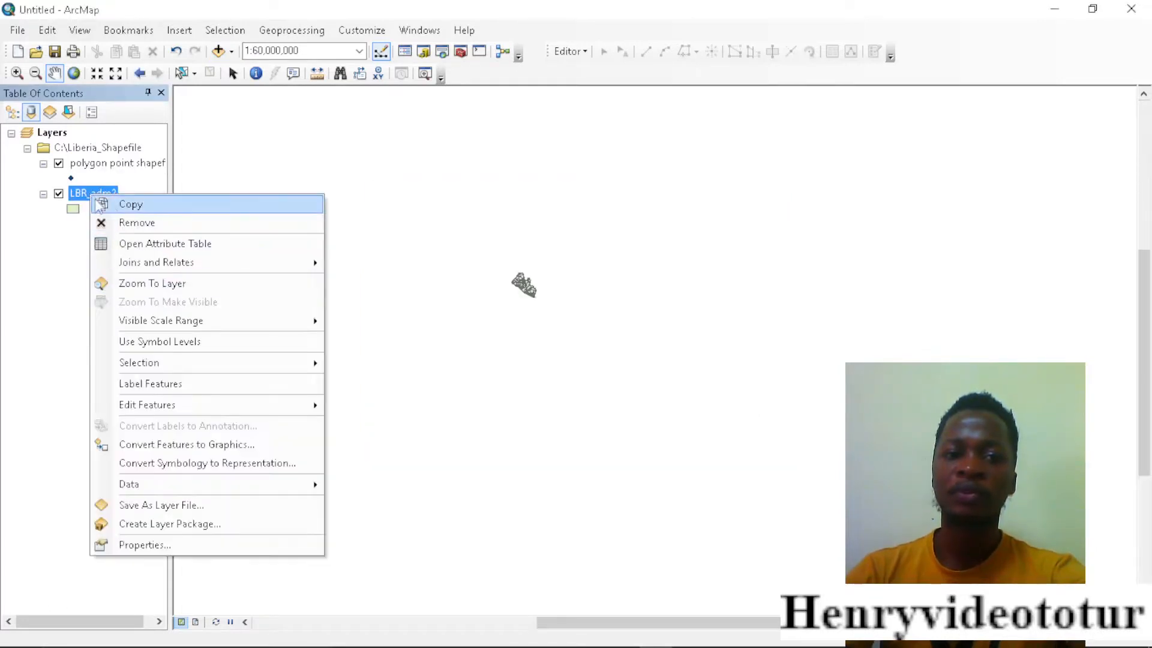
pyautogui.click(153, 294)
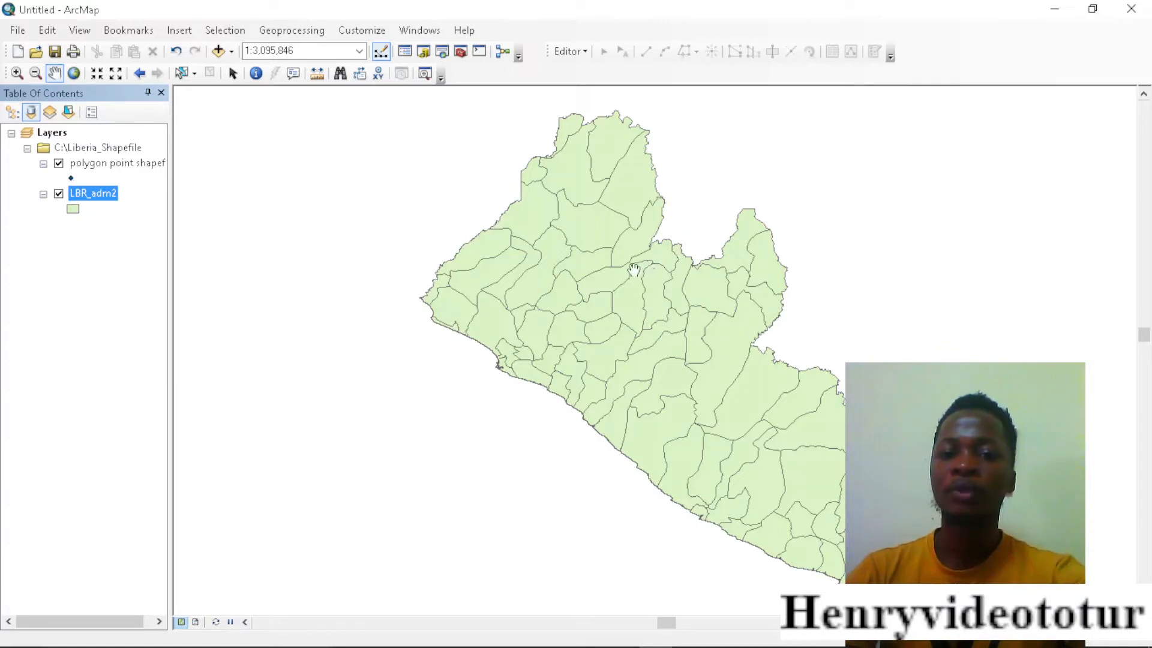
pyautogui.scroll(-1, 634, 272)
pyautogui.scroll(-6, 634, 271)
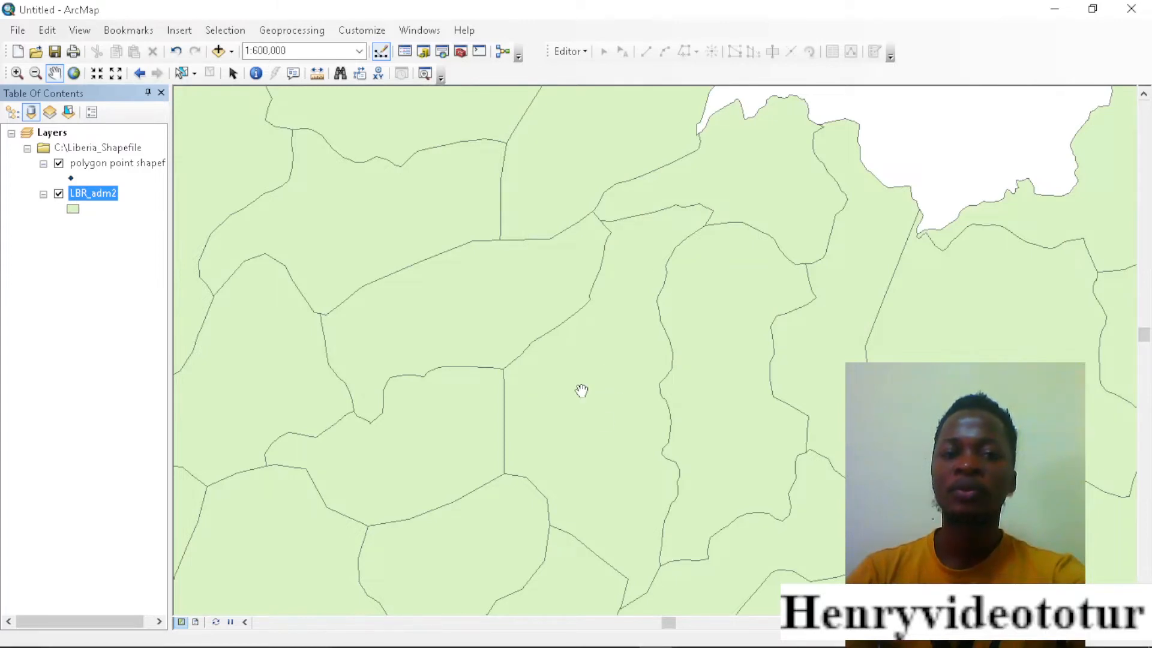
pyautogui.click(570, 51)
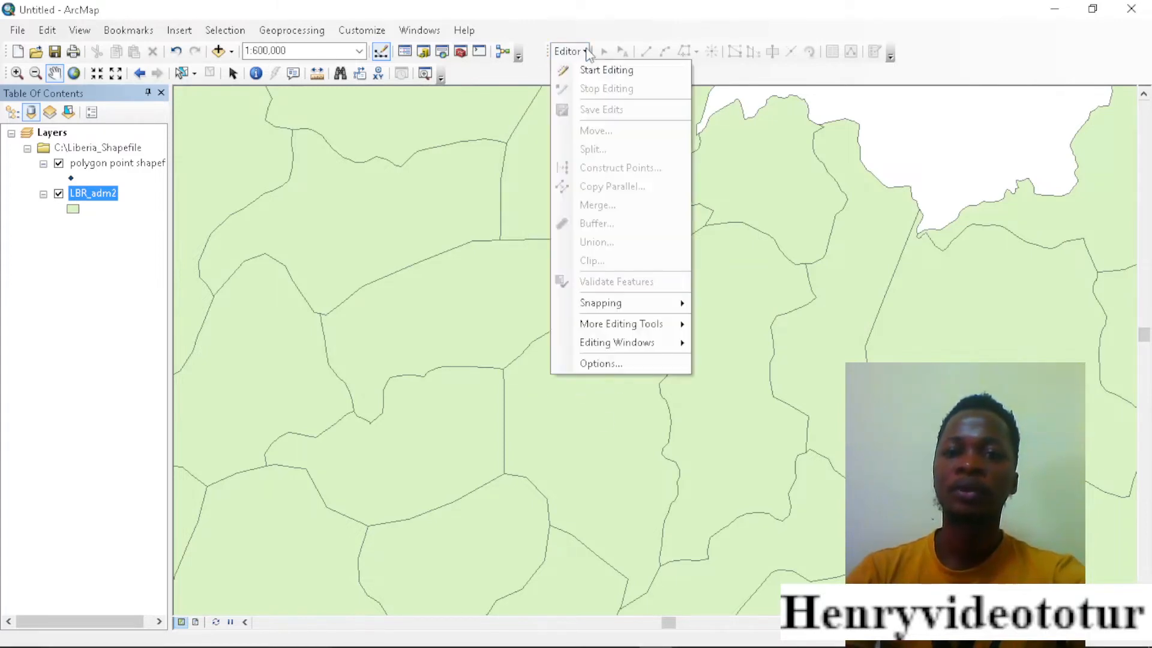
pyautogui.click(610, 70)
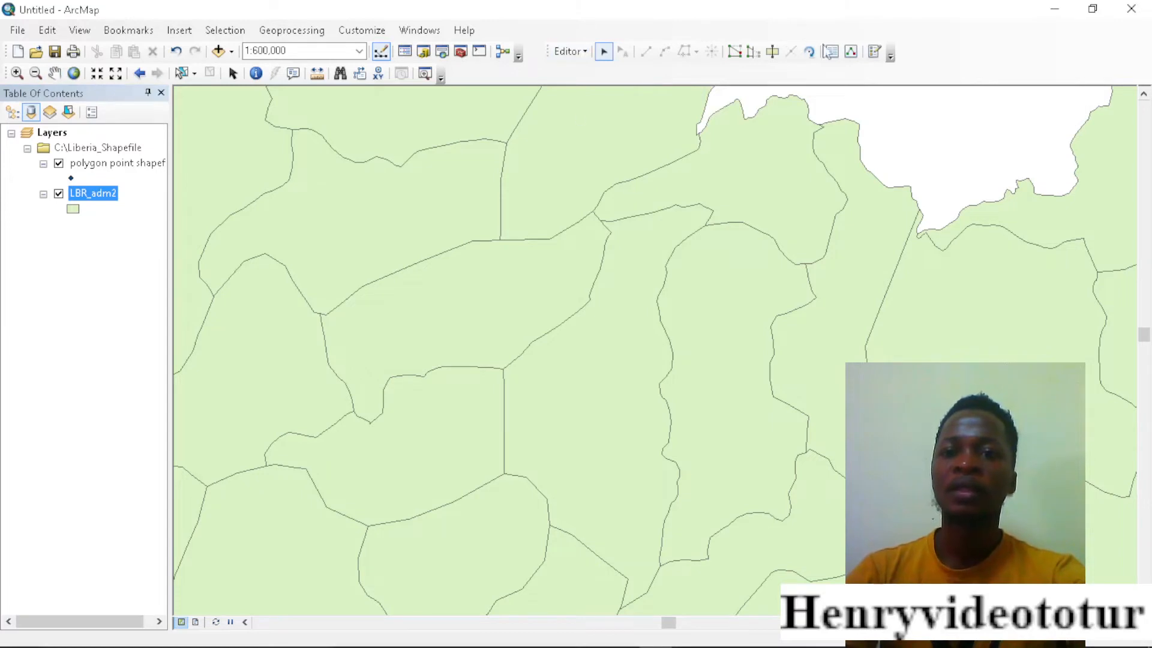
pyautogui.click(875, 53)
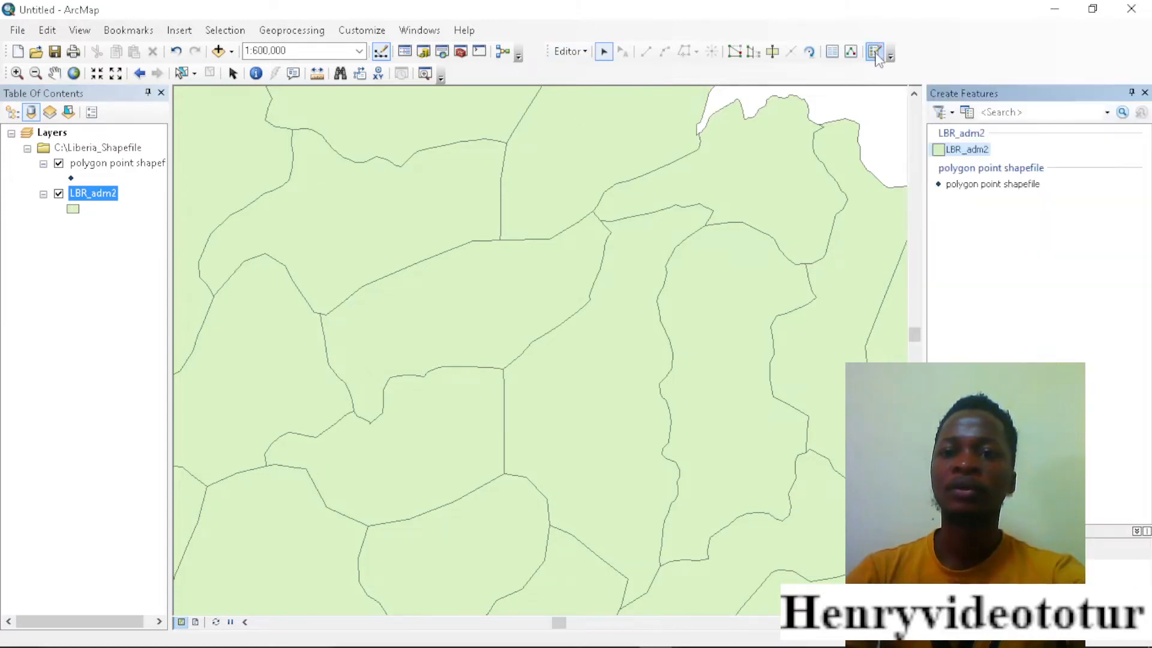
pyautogui.click(973, 151)
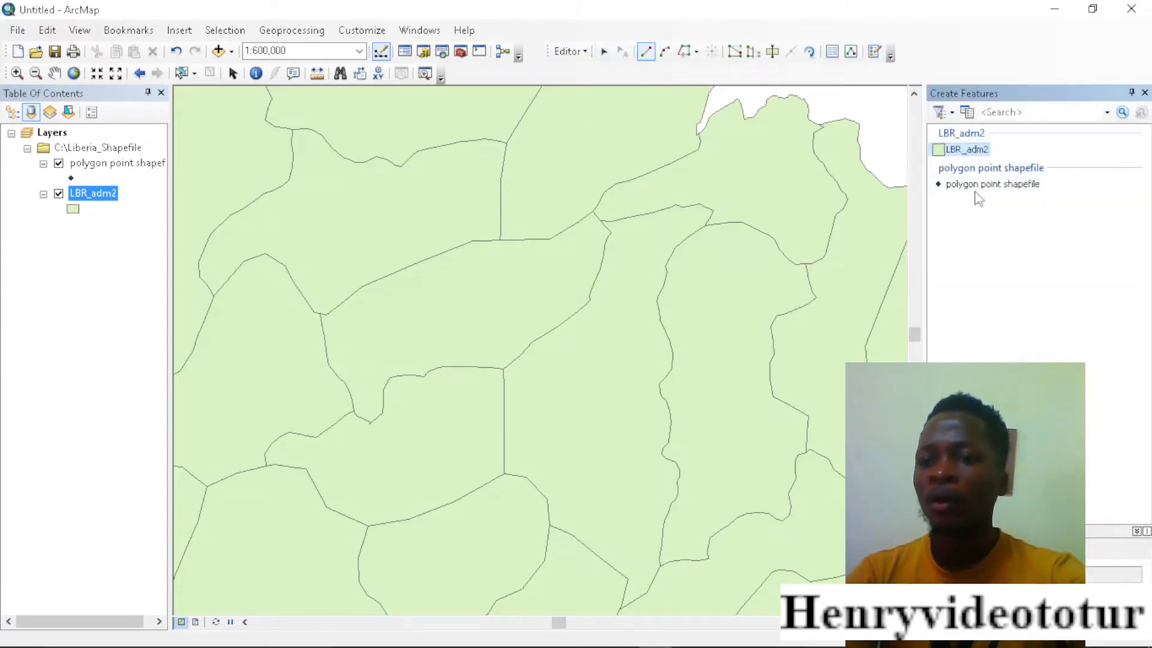
pyautogui.click(996, 185)
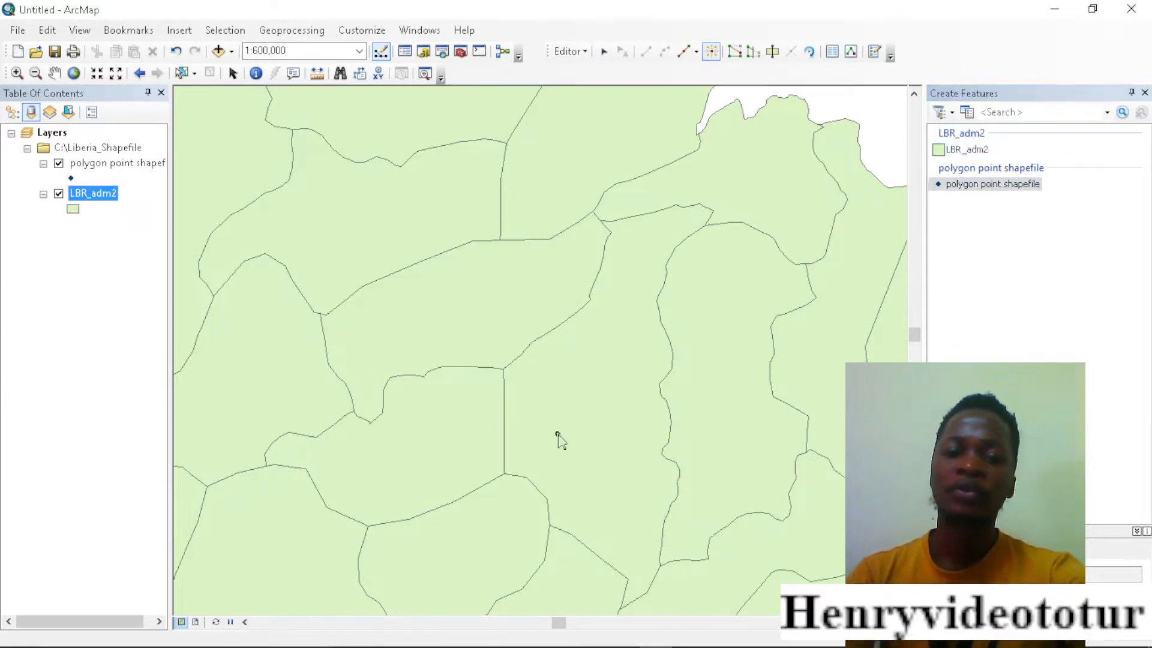
# Step: Place six points just inside the central district's western boundary, from its southwest side up to the northeast tip
pyautogui.click(523, 445)
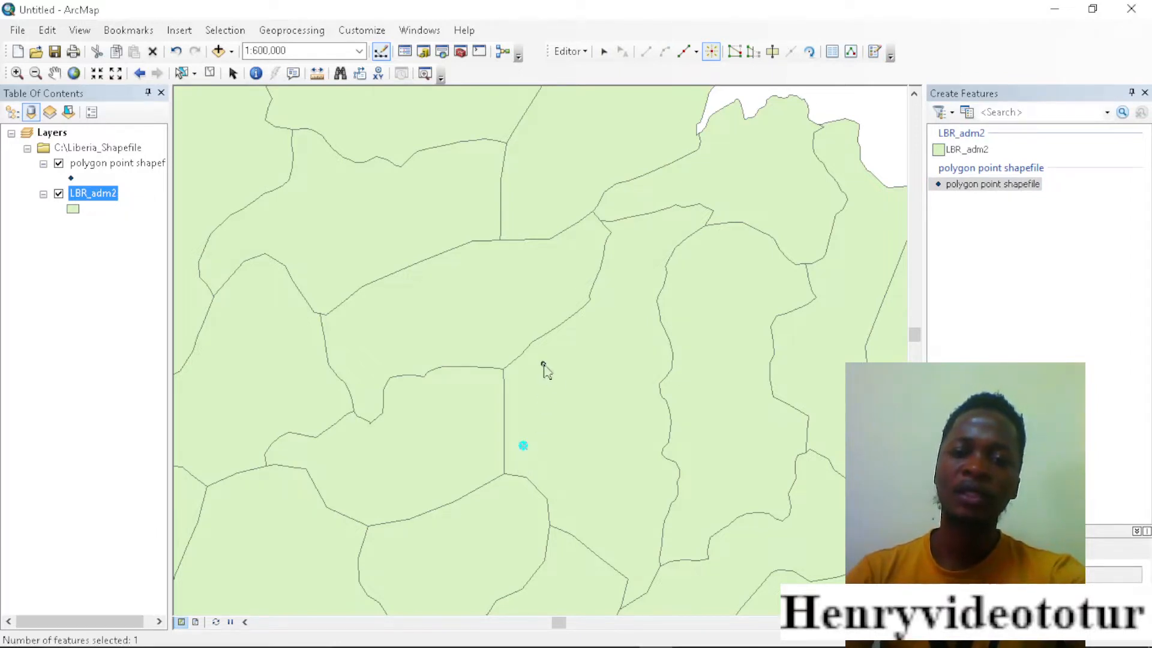
pyautogui.click(548, 364)
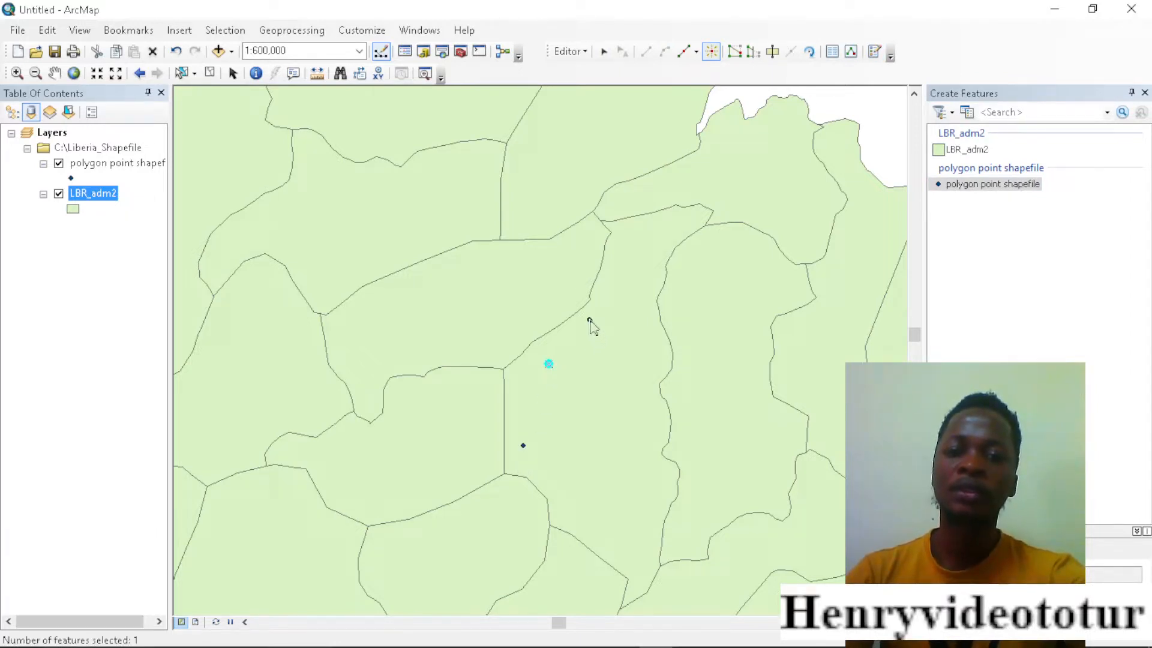
pyautogui.click(590, 320)
pyautogui.click(621, 262)
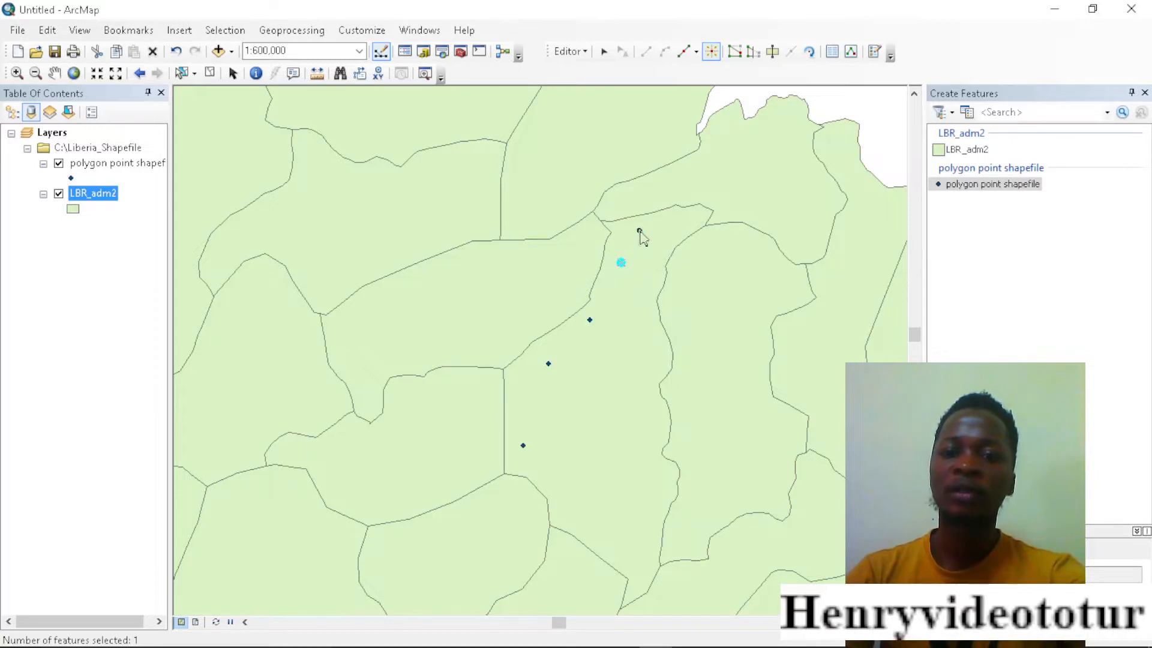
pyautogui.click(640, 231)
pyautogui.click(687, 224)
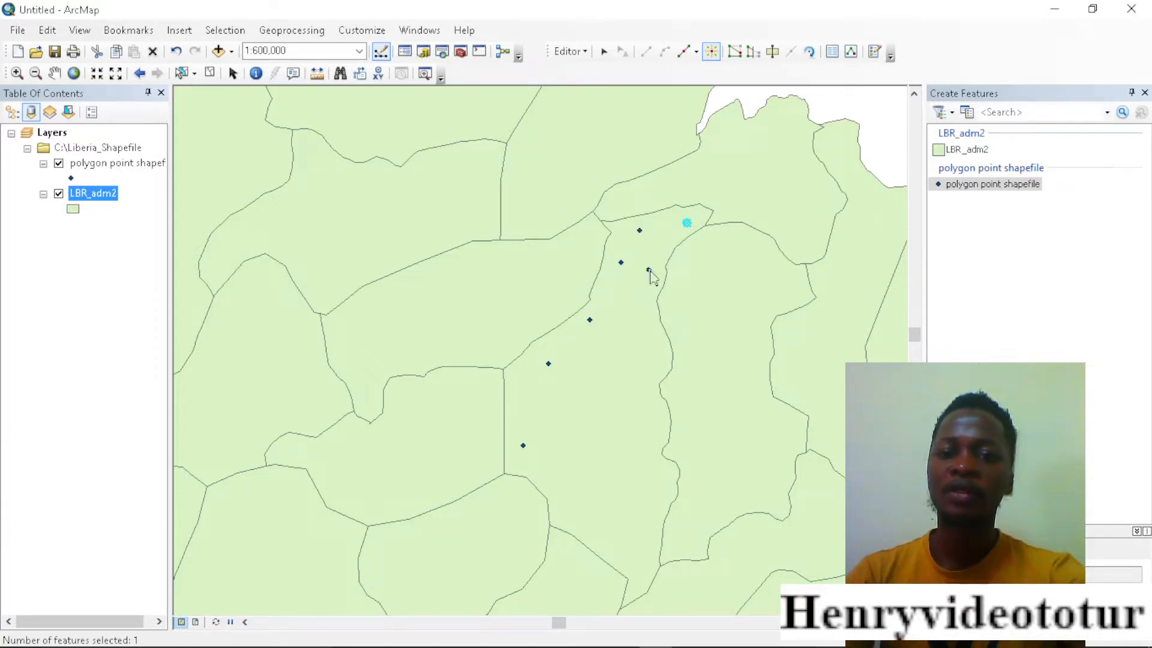
# Step: Continue placing points down the inside of the district's eastern boundary, from below the northern tip to the southern corner
pyautogui.click(653, 274)
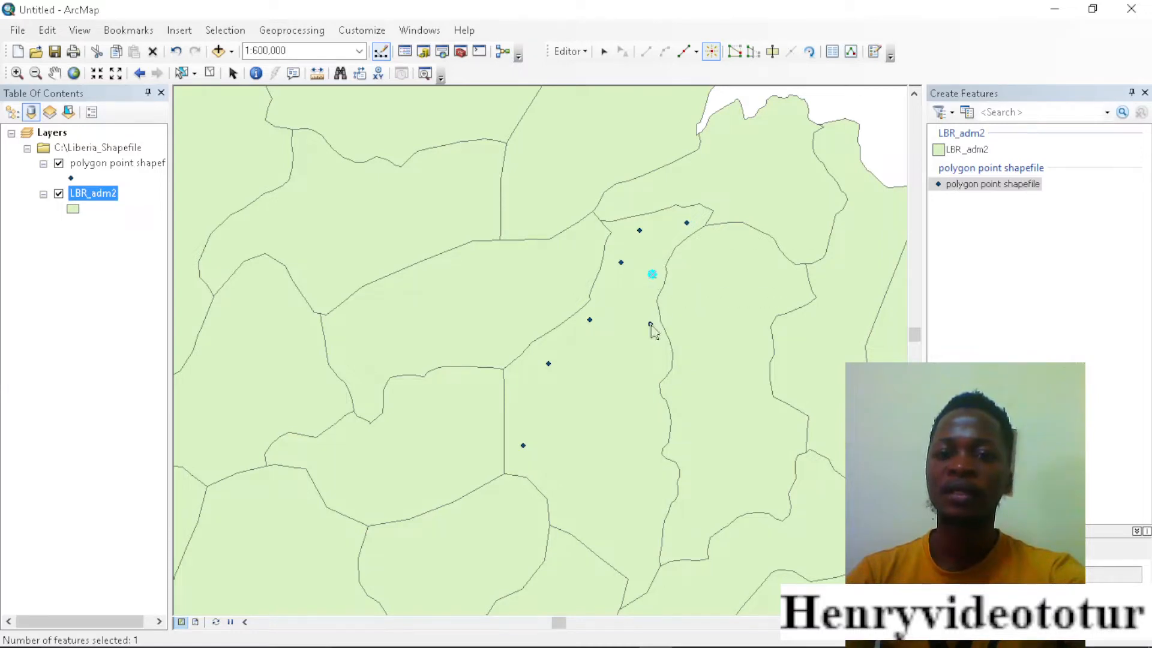
pyautogui.click(651, 324)
pyautogui.click(650, 373)
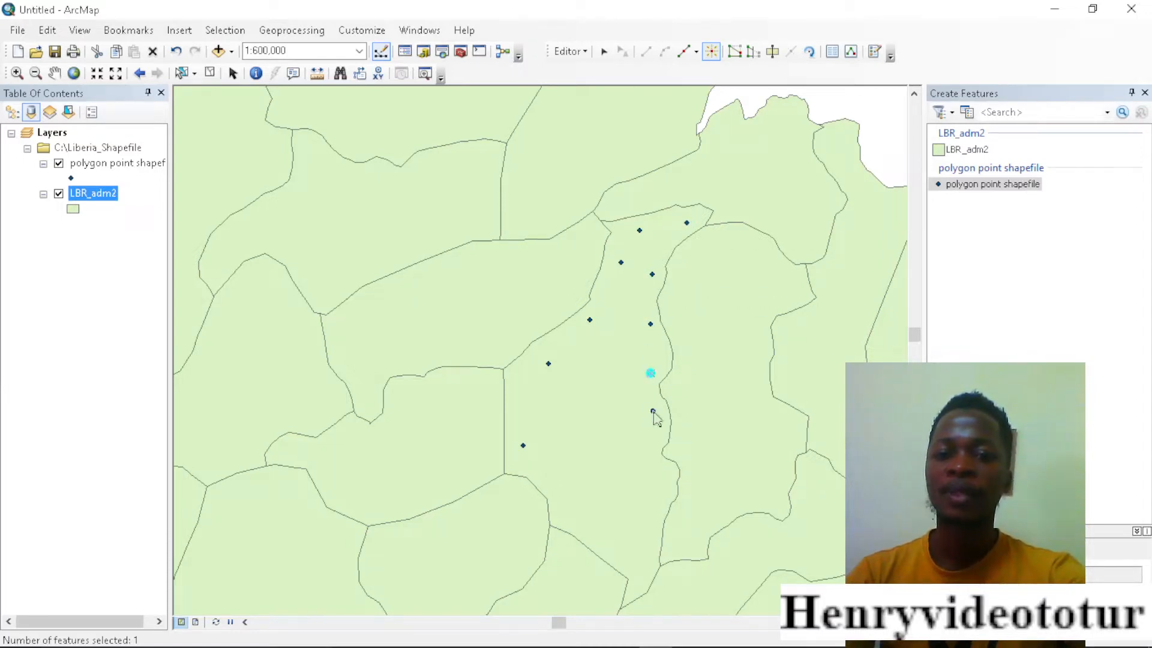
pyautogui.click(653, 411)
pyautogui.click(660, 488)
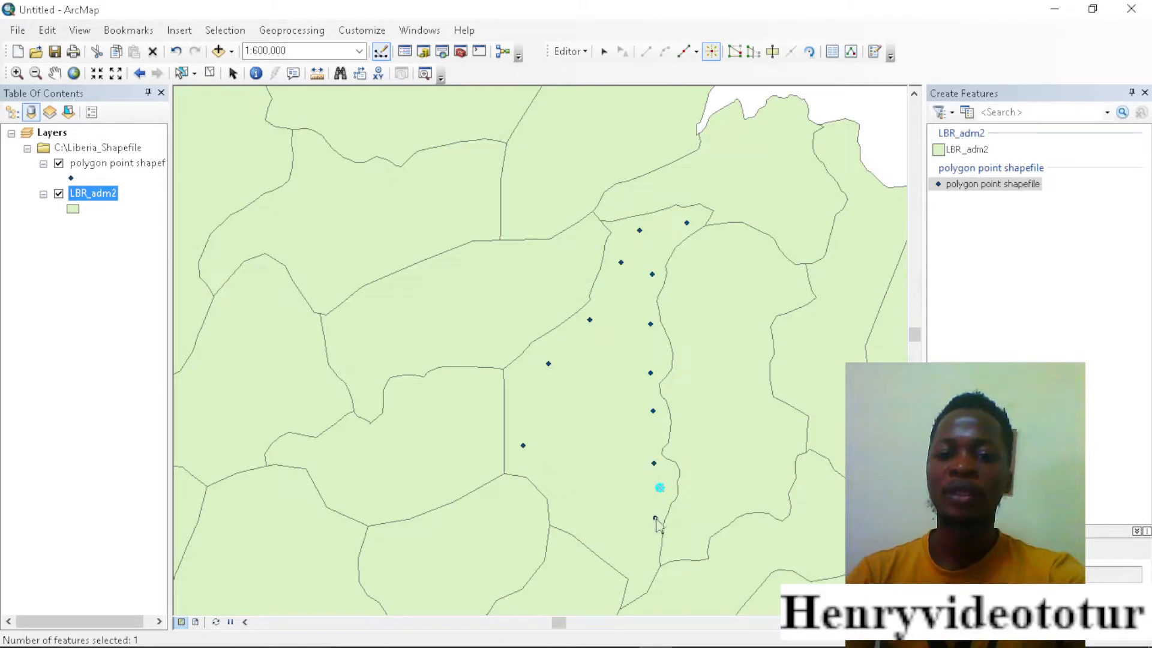
pyautogui.click(652, 526)
pyautogui.click(646, 559)
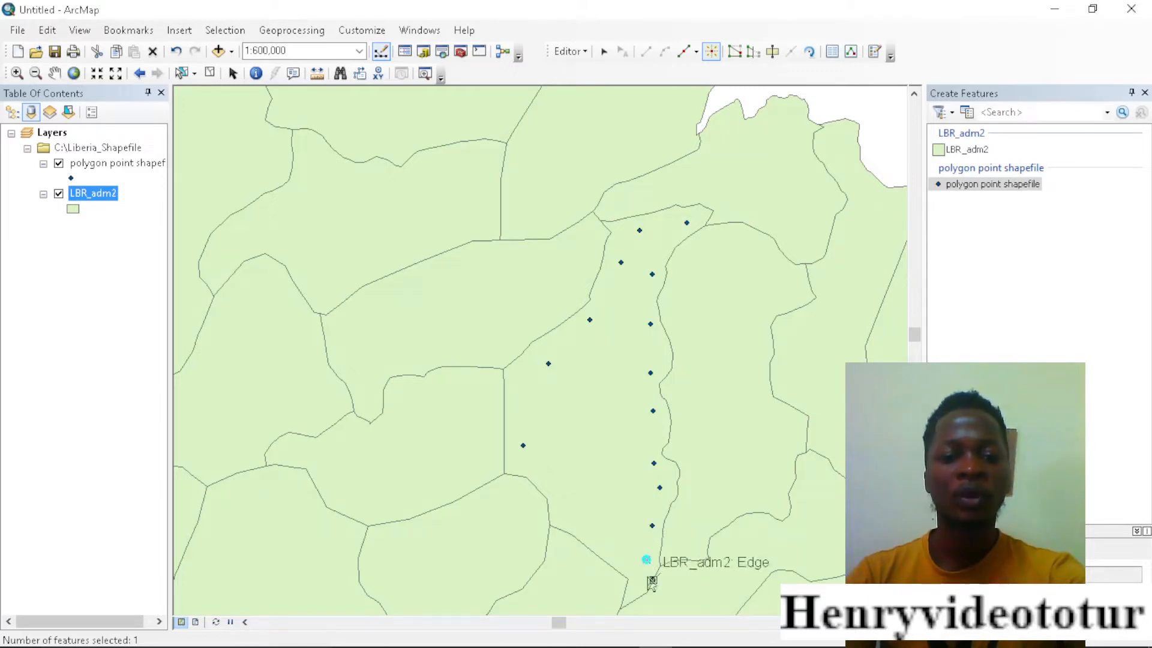
# Step: Place three points along the inside of the district's southwestern edge to close the ring toward the first point
pyautogui.click(613, 556)
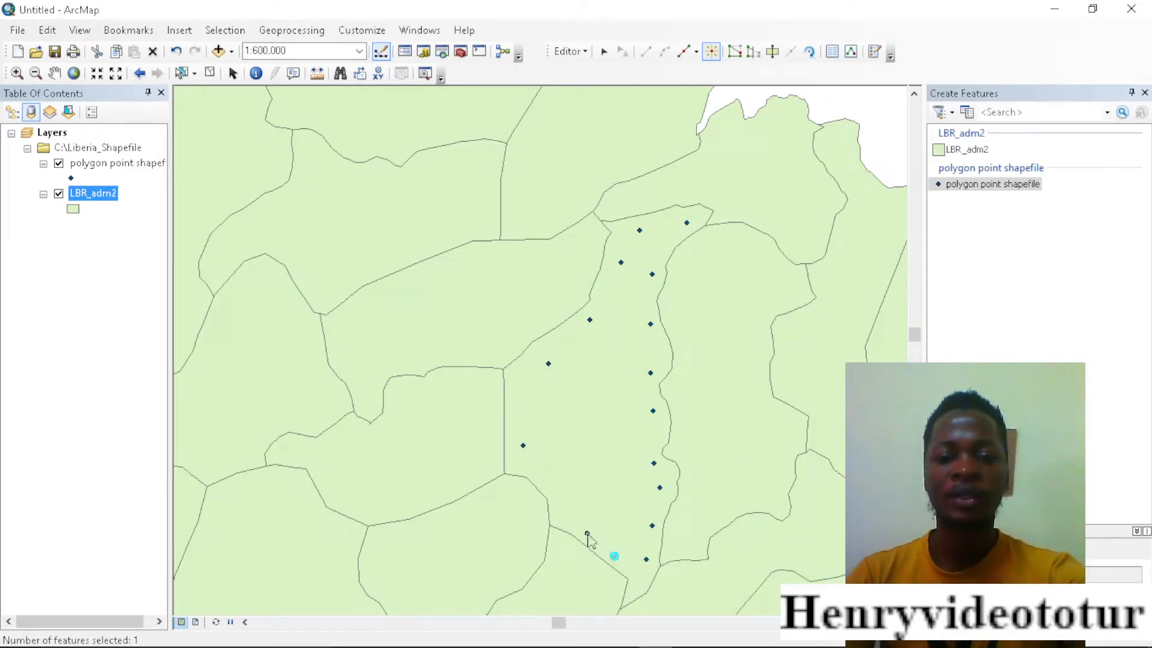
pyautogui.click(587, 533)
pyautogui.click(554, 492)
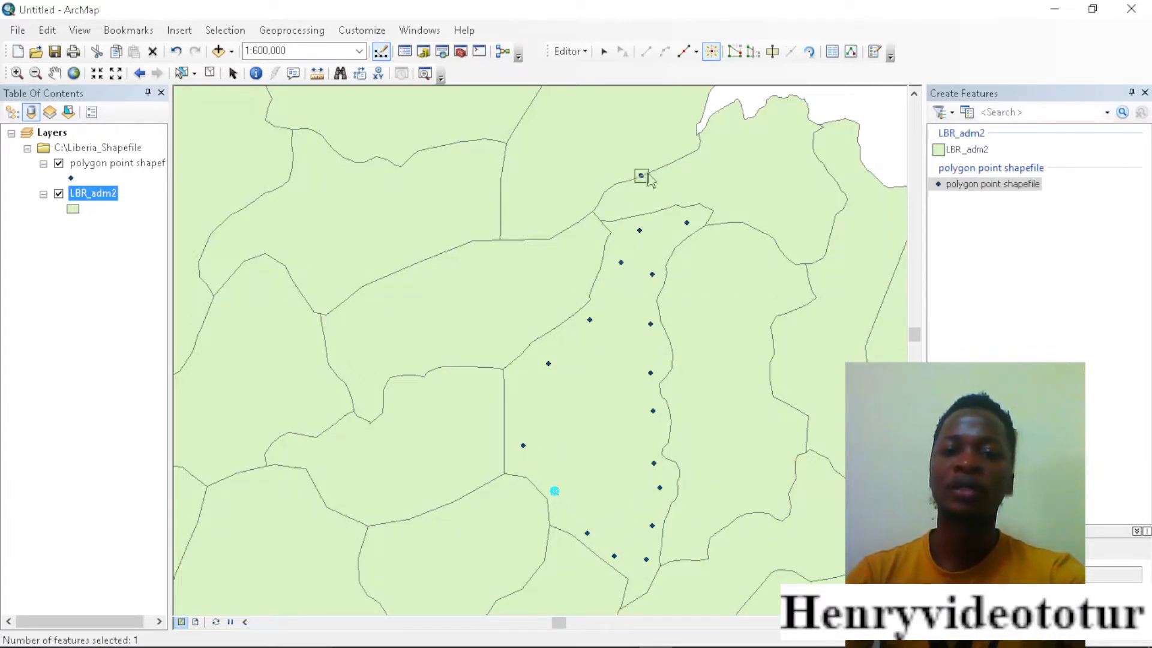
# Step: Stop editing with the edits saved, and turn off the LBR_adm2 layer's visibility
pyautogui.click(591, 88)
pyautogui.click(584, 52)
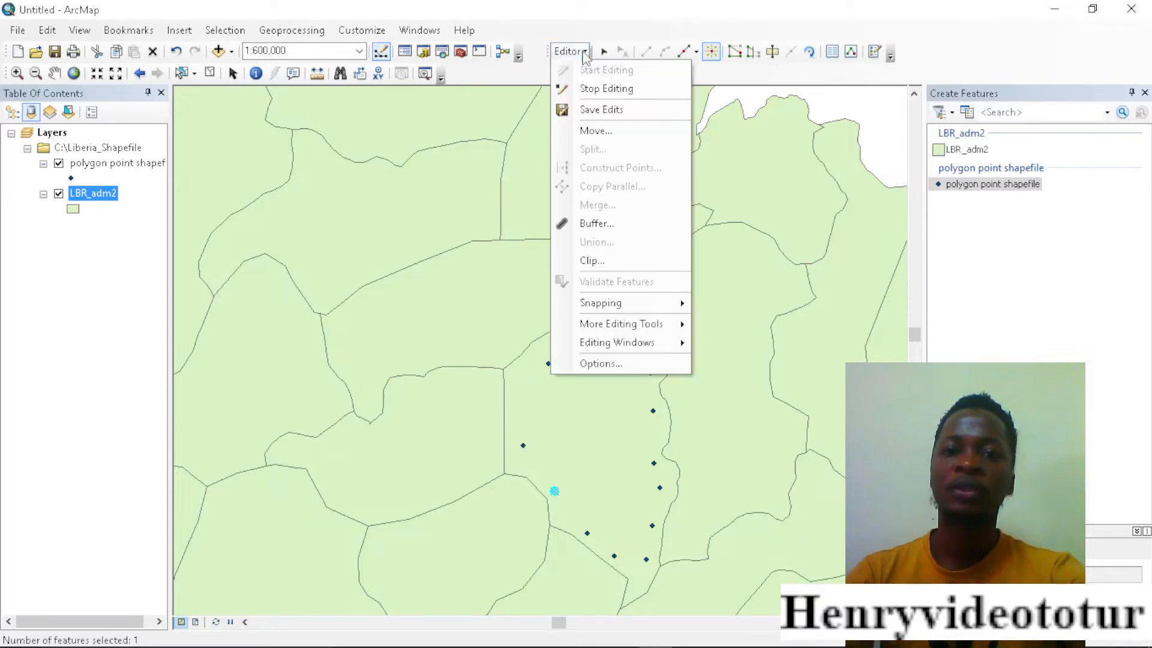
pyautogui.click(606, 89)
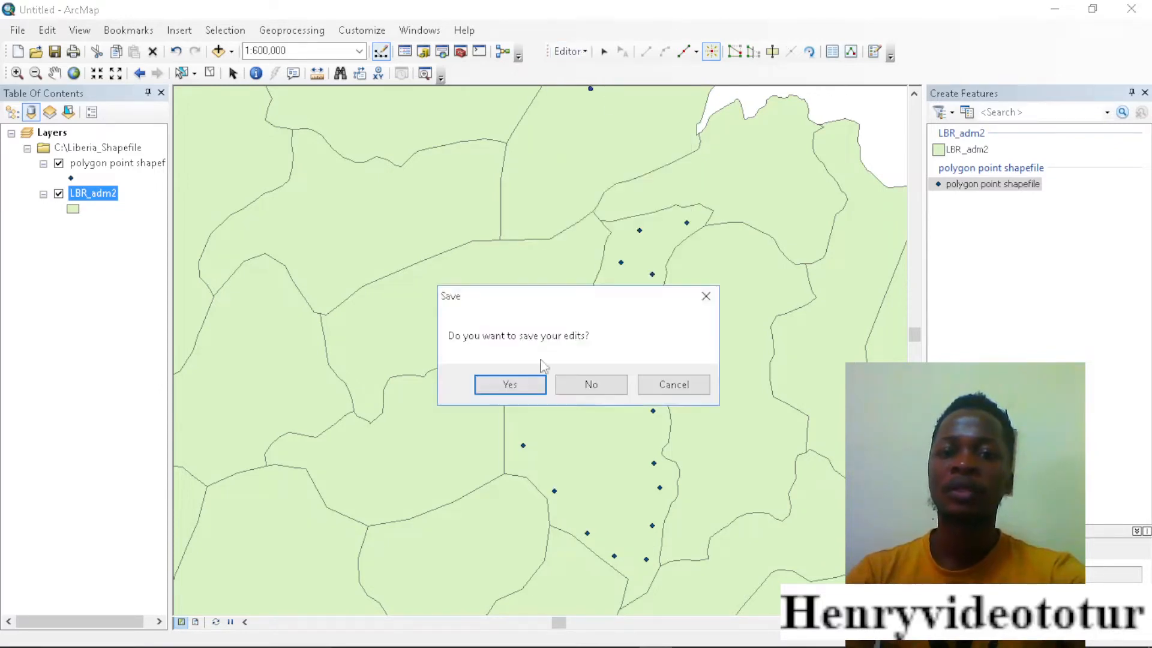
pyautogui.click(511, 384)
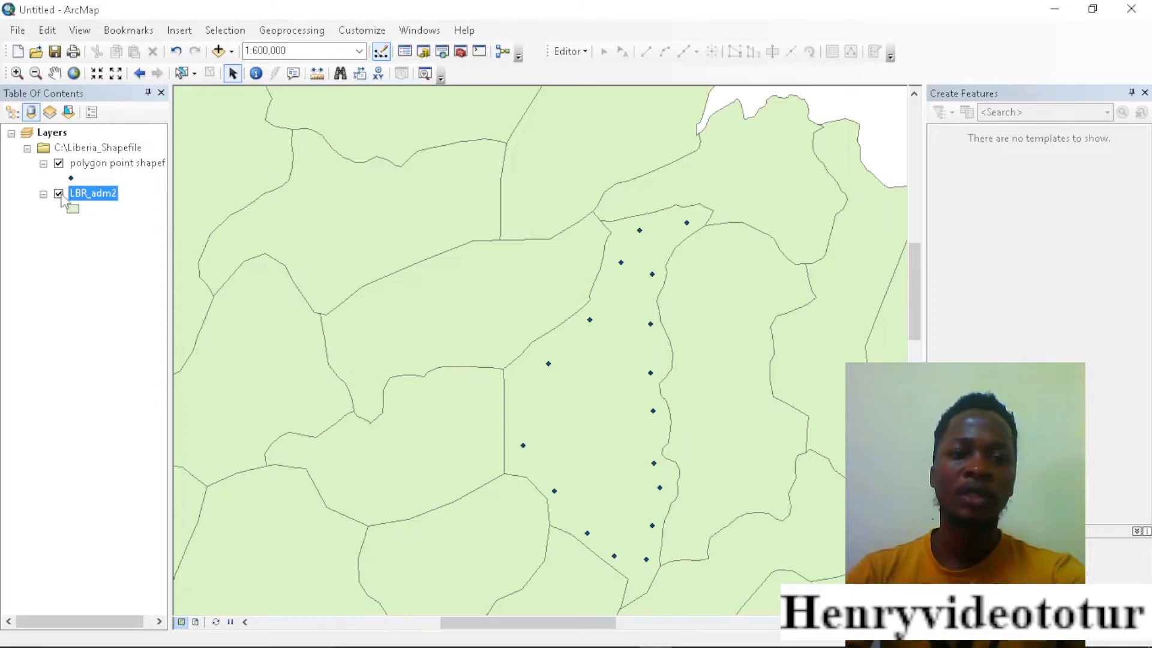
pyautogui.click(59, 193)
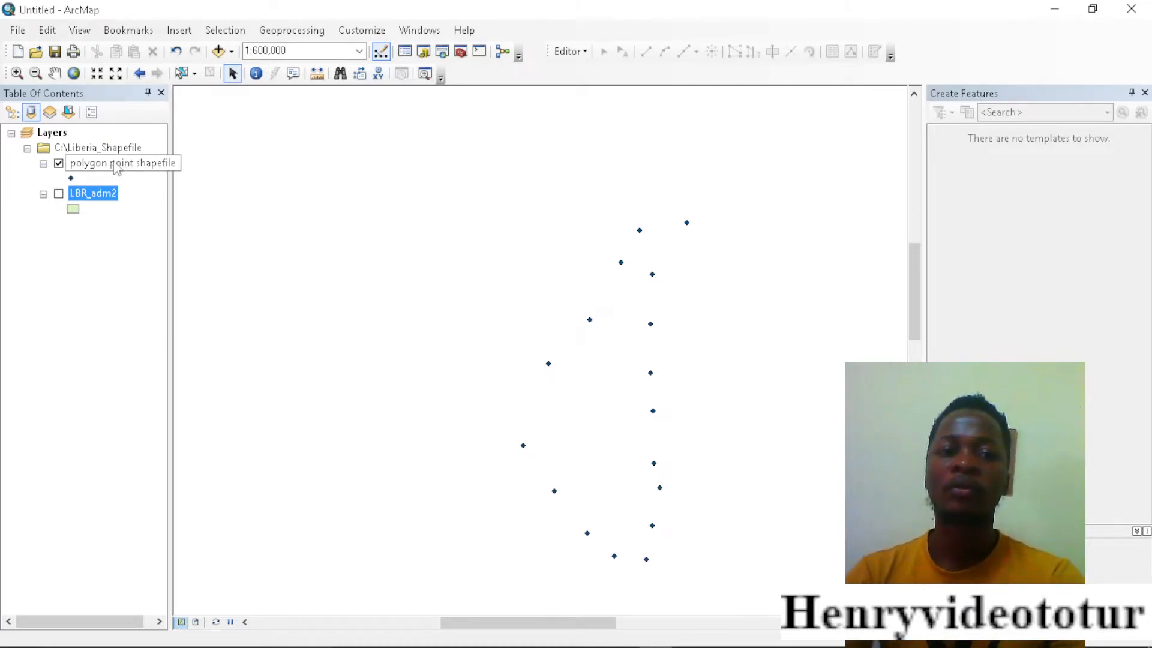
# Step: Open the polygon point shapefile's attribute table and add a field named X of type Double
pyautogui.rightClick(115, 169)
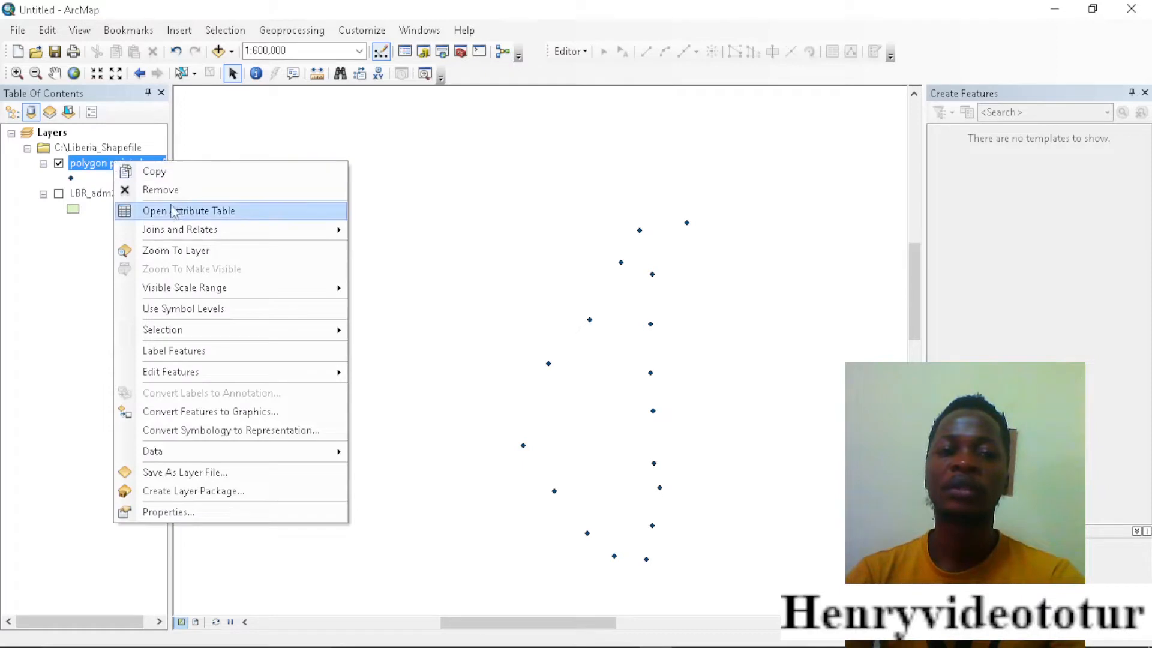
pyautogui.click(169, 211)
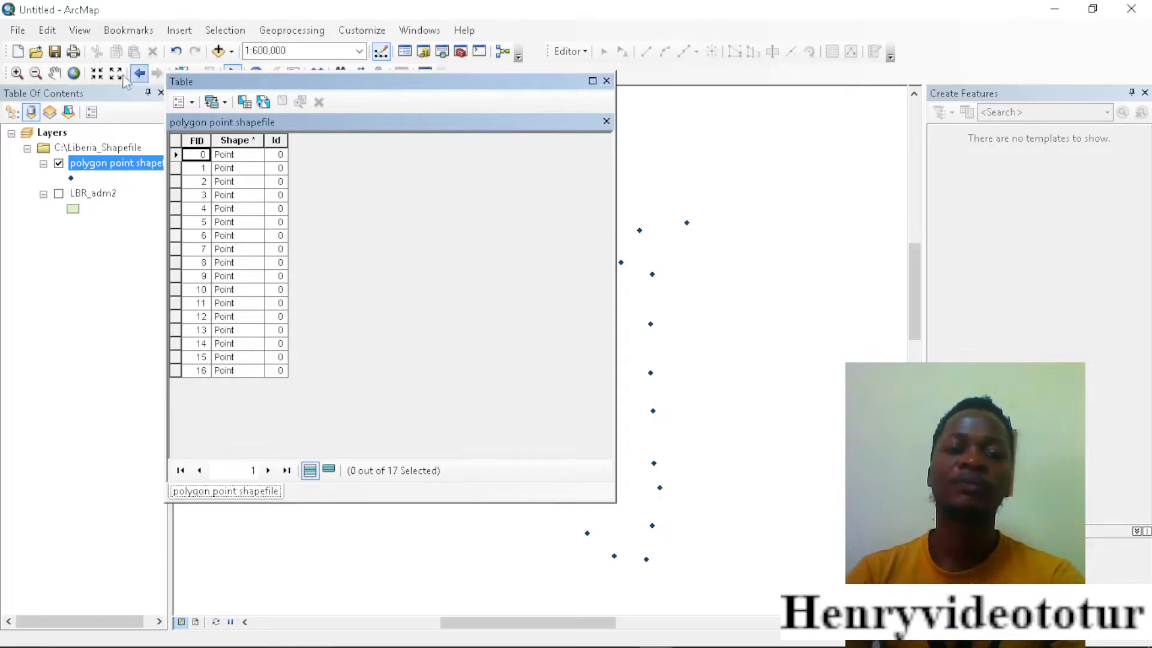
pyautogui.click(192, 103)
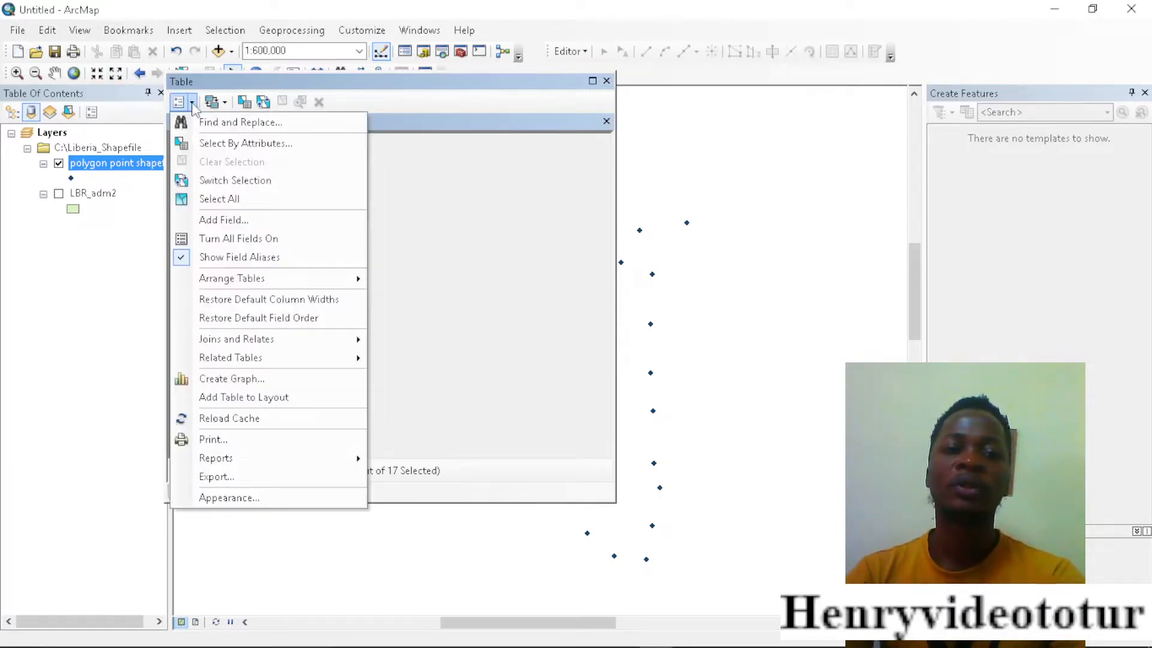
pyautogui.click(228, 221)
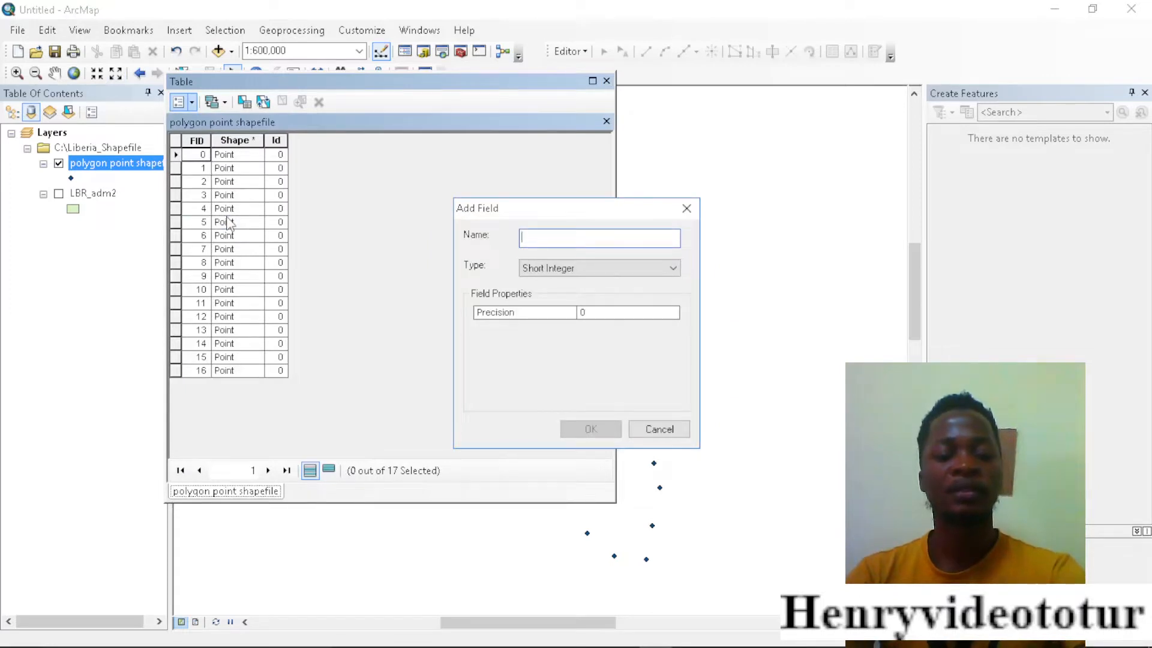
pyautogui.write('X')
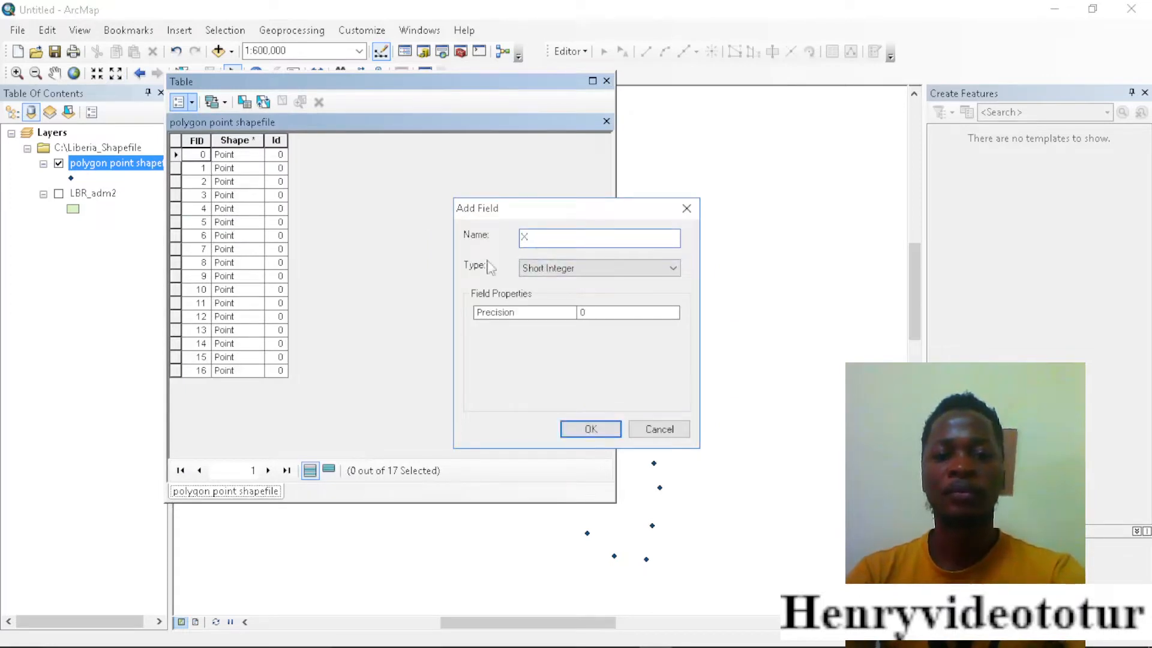
pyautogui.click(540, 268)
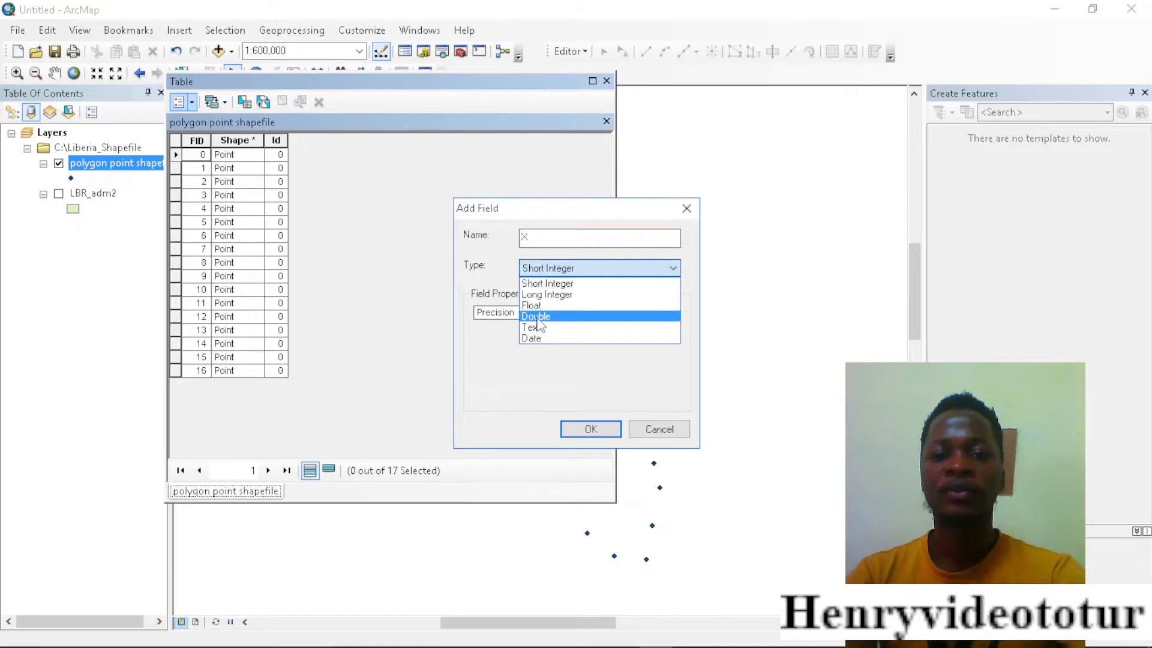
pyautogui.click(536, 316)
pyautogui.click(589, 429)
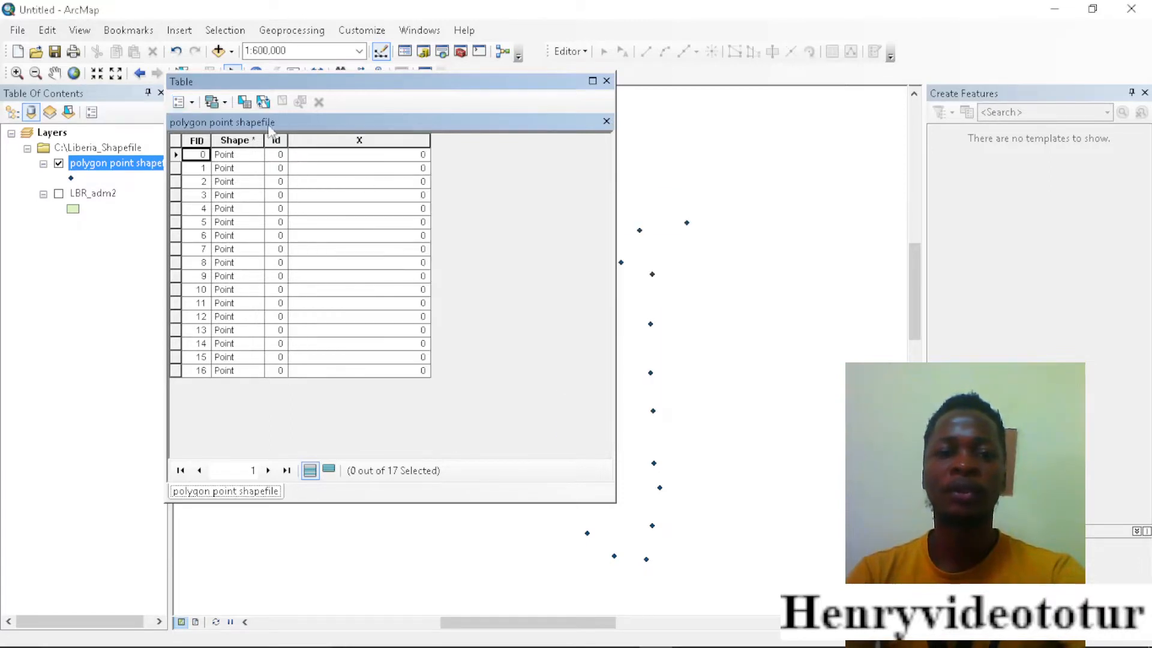
# Step: Add a second field named Y of type Double to the point attribute table
pyautogui.click(187, 103)
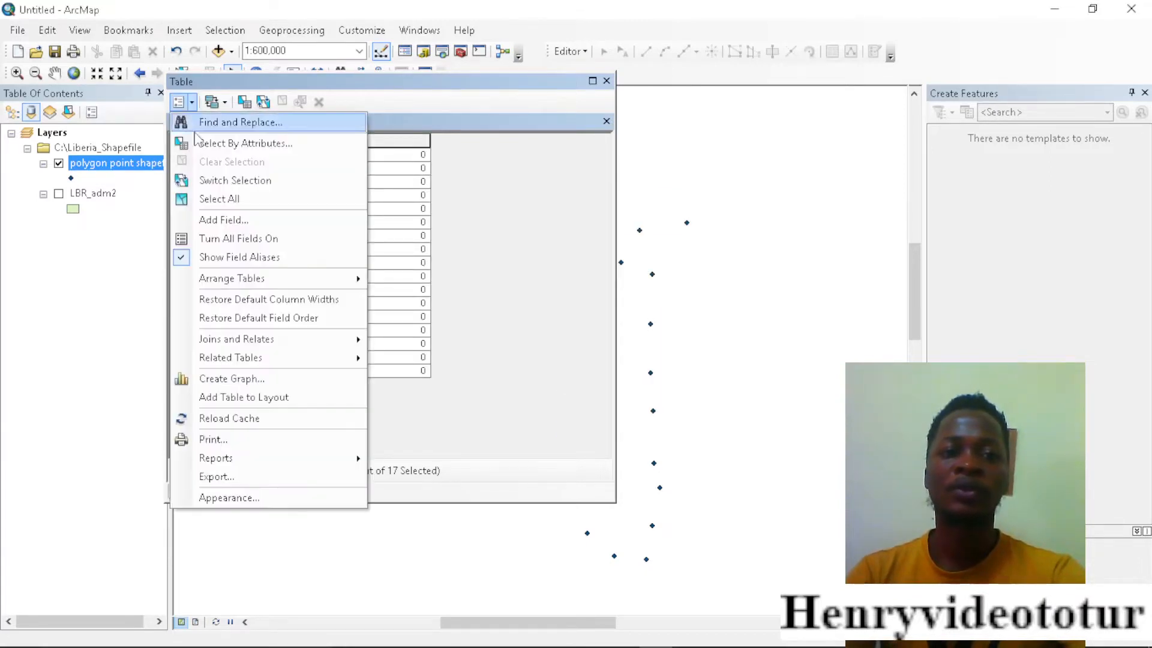
pyautogui.click(220, 221)
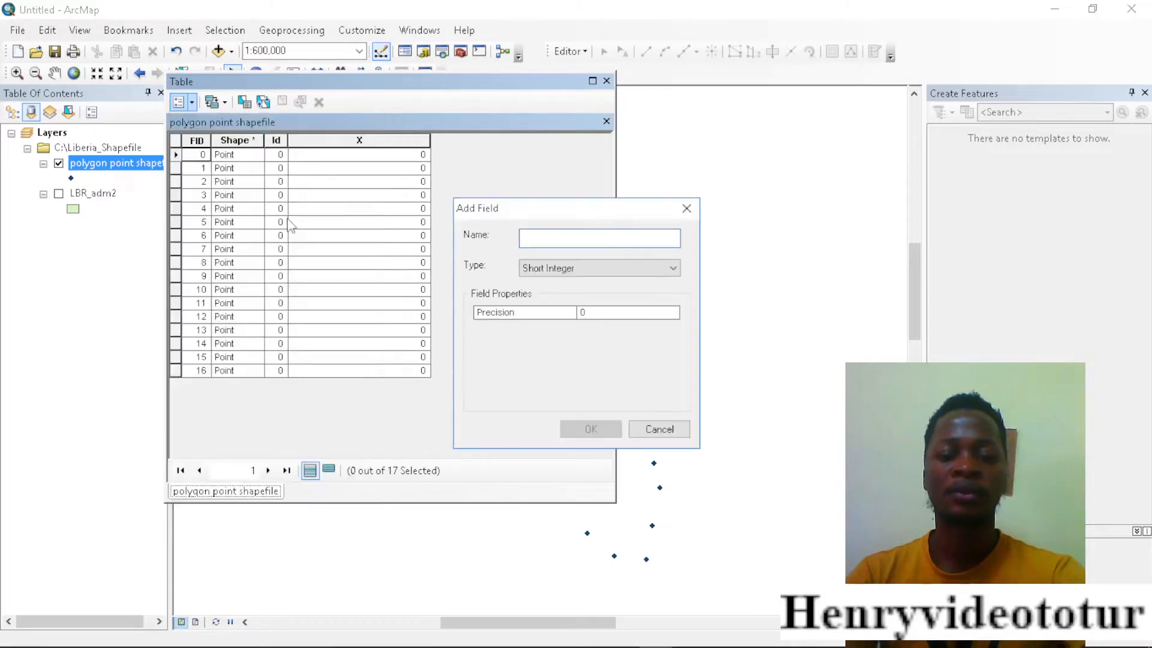
pyautogui.write('Y')
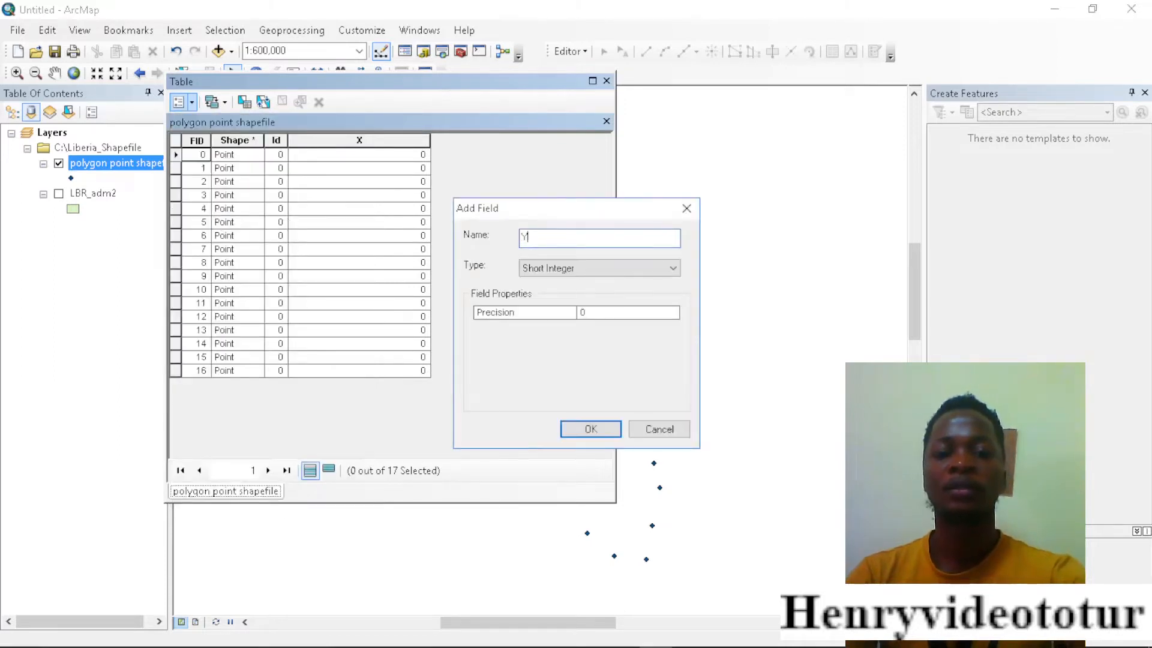
pyautogui.click(538, 272)
pyautogui.click(543, 317)
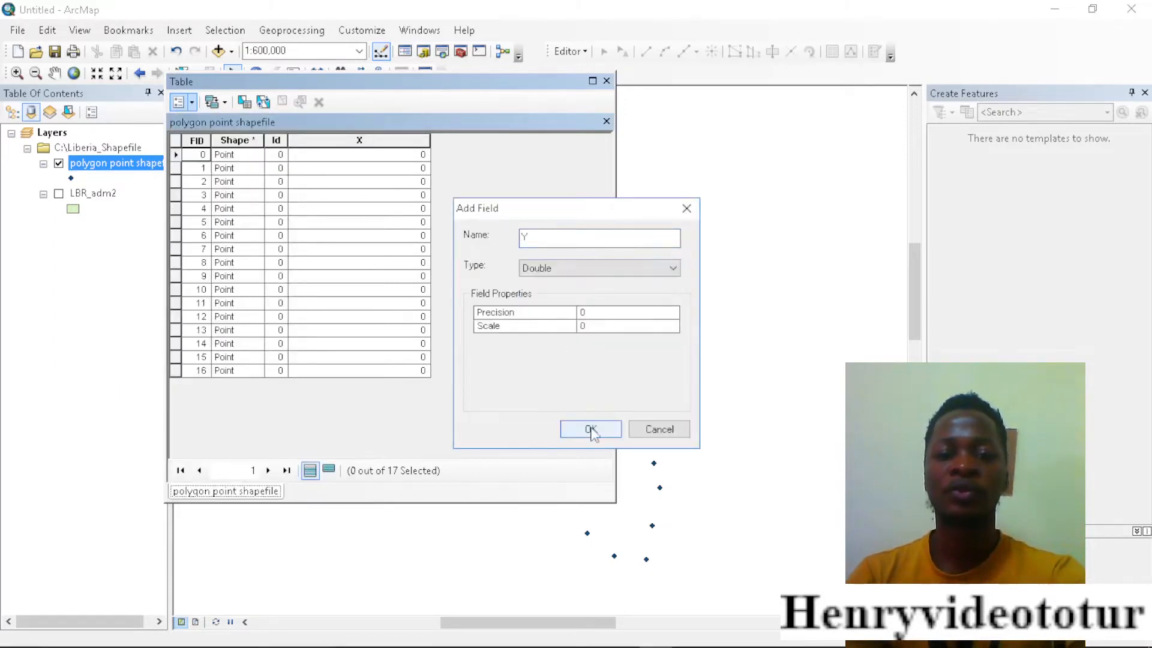
pyautogui.click(591, 430)
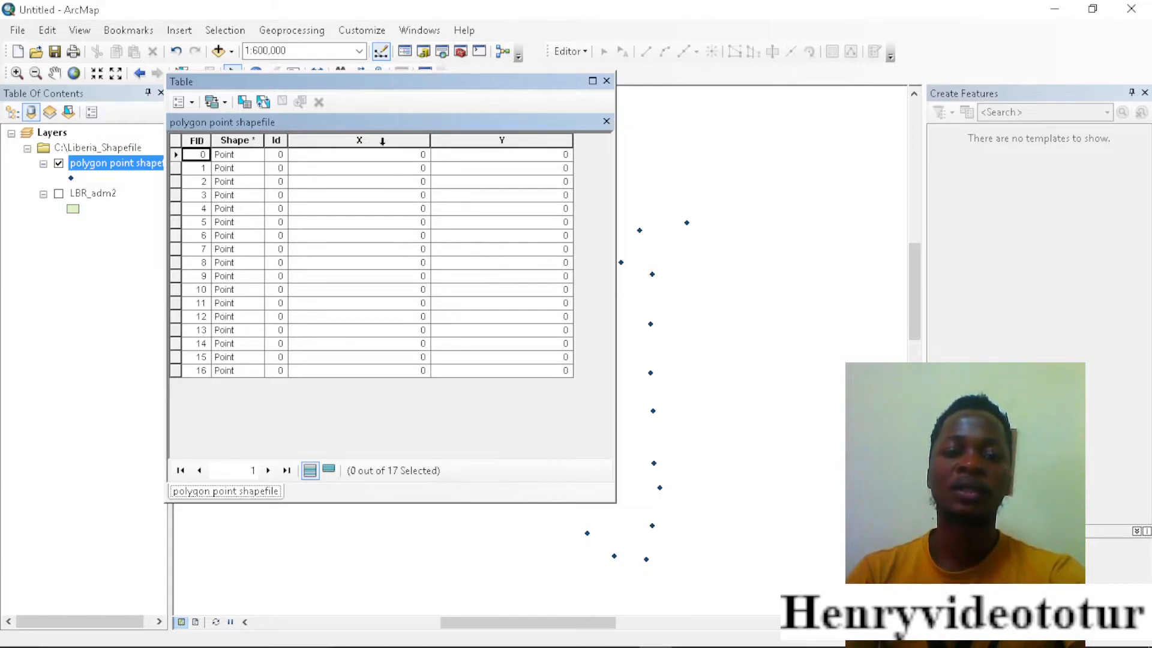
# Step: Calculate geometry for the X field as X Coordinate of Point, using the data source's coordinate system and Decimal Degrees
pyautogui.click(389, 139)
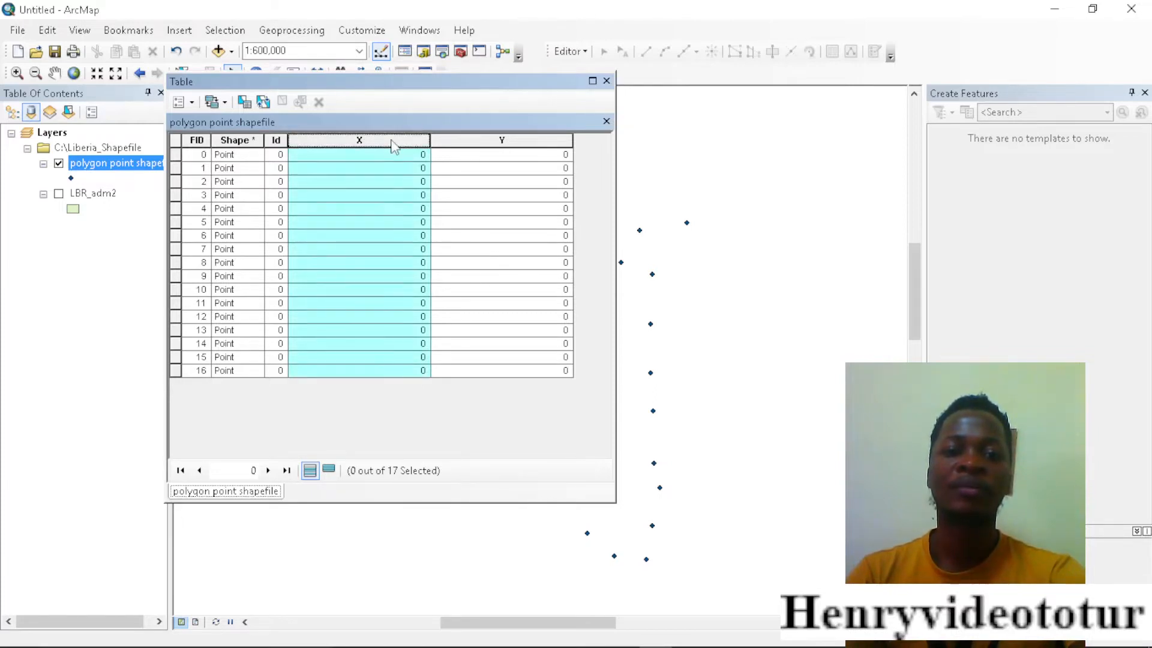
pyautogui.rightClick(393, 146)
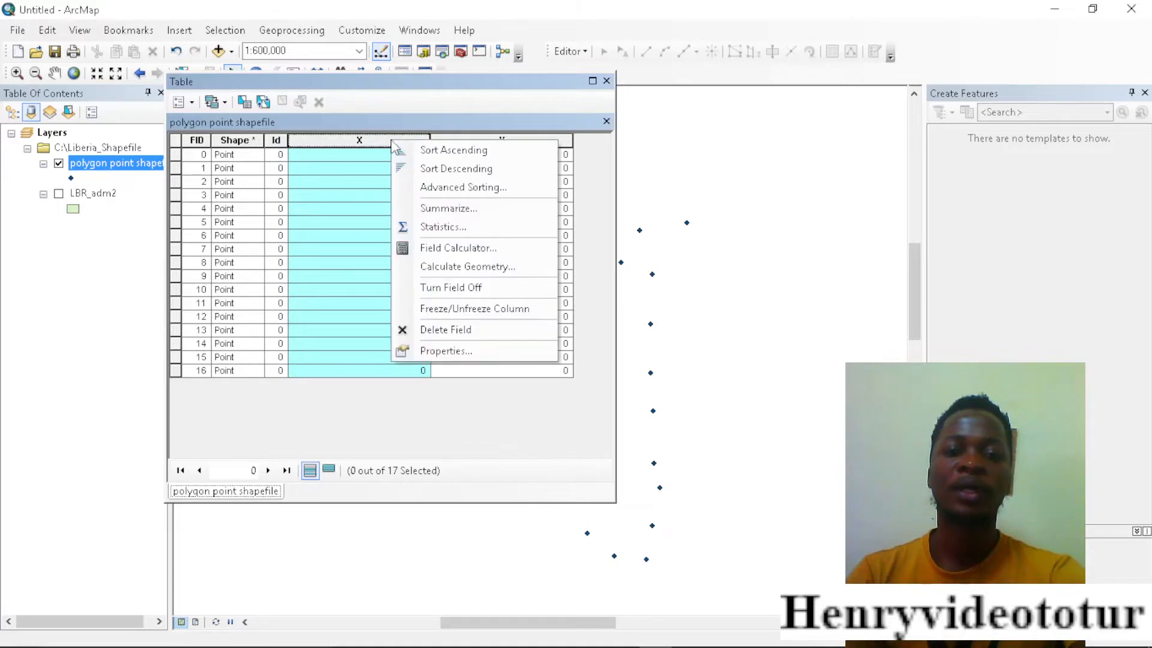
pyautogui.click(456, 270)
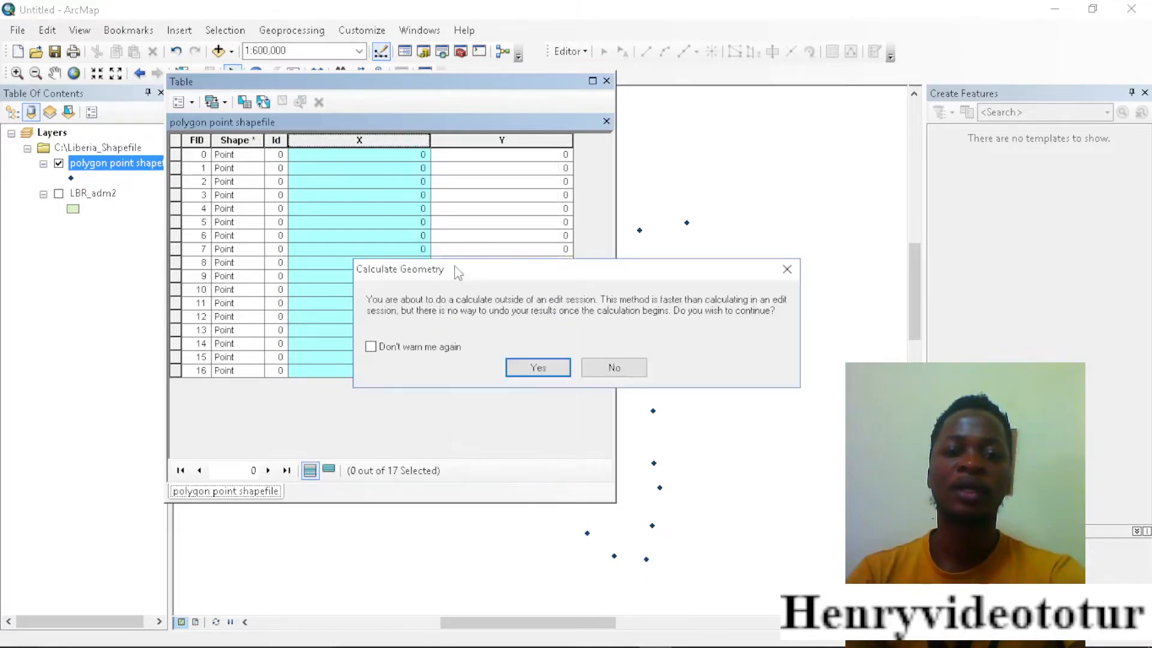
pyautogui.click(526, 373)
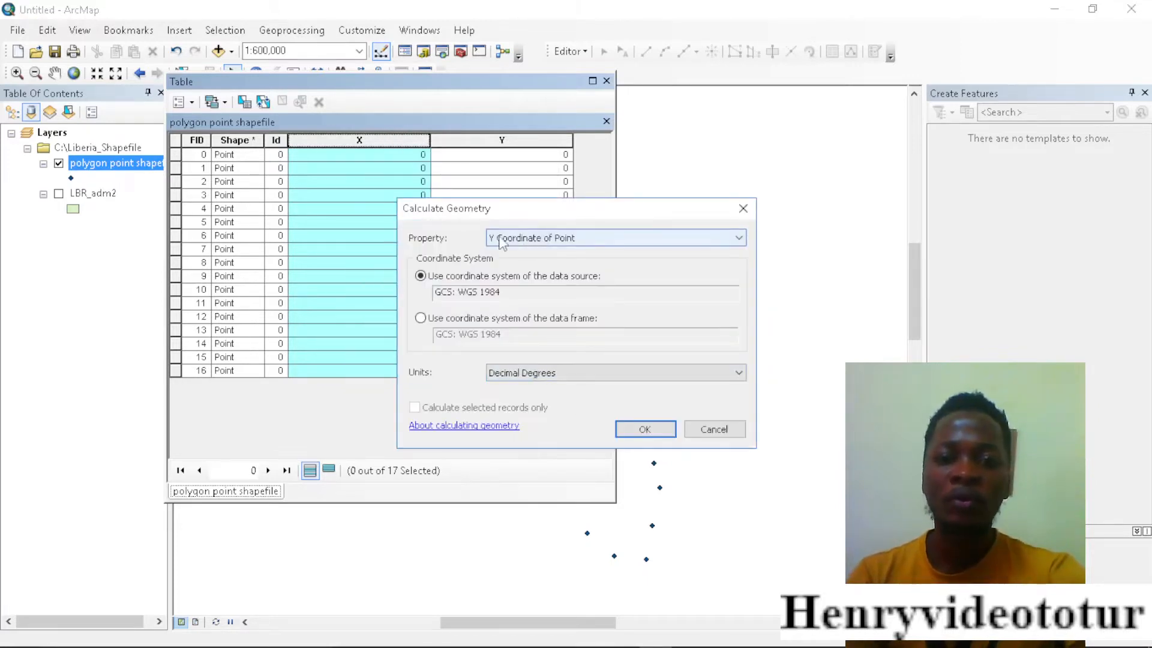
pyautogui.click(553, 241)
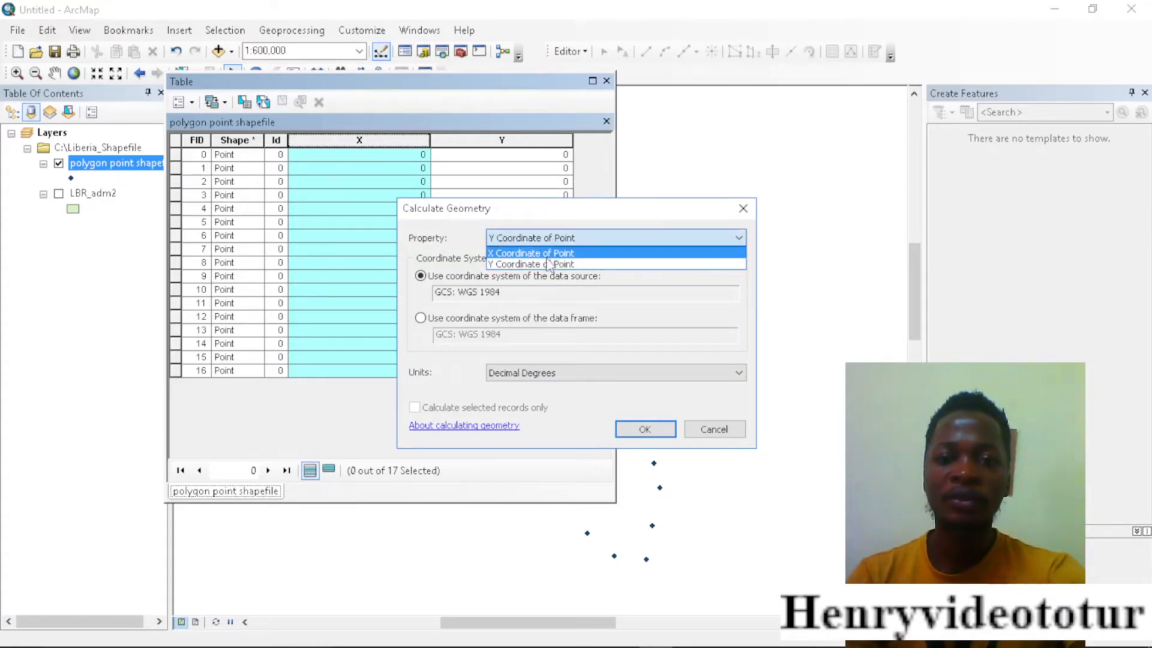
pyautogui.click(546, 258)
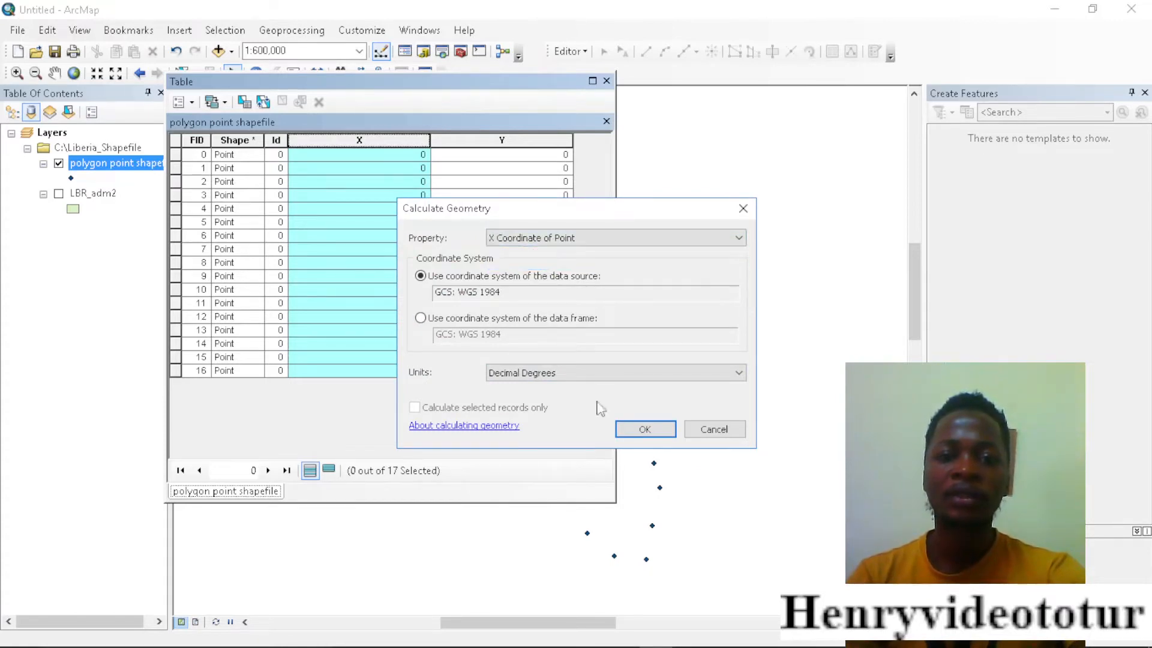
pyautogui.click(634, 433)
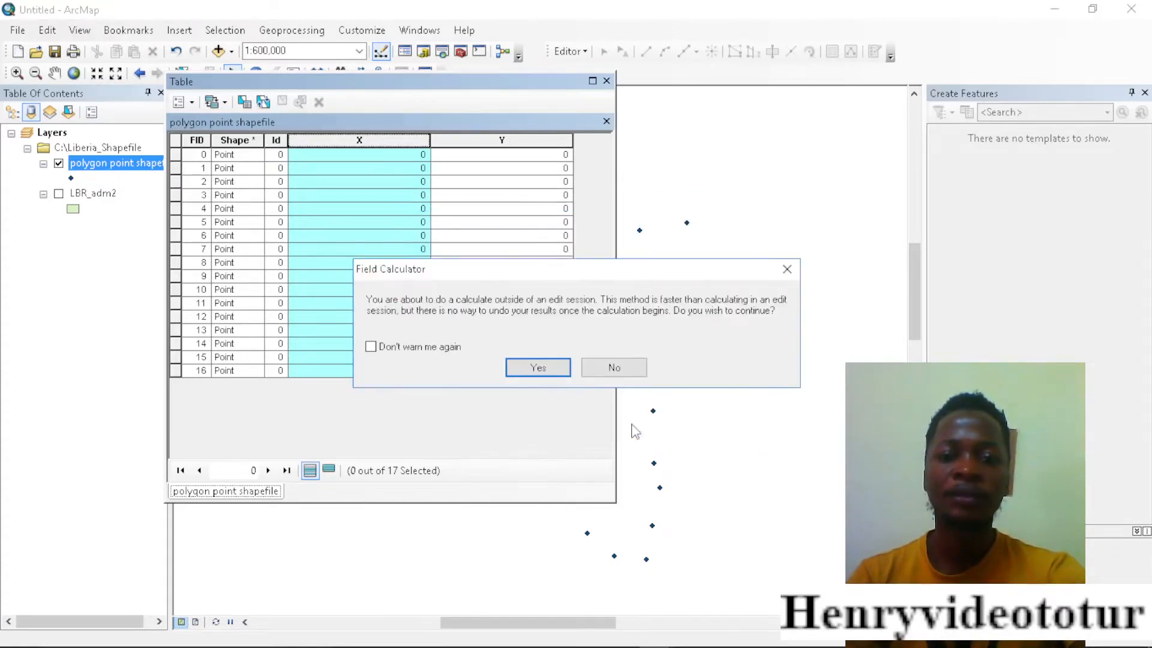
pyautogui.click(528, 367)
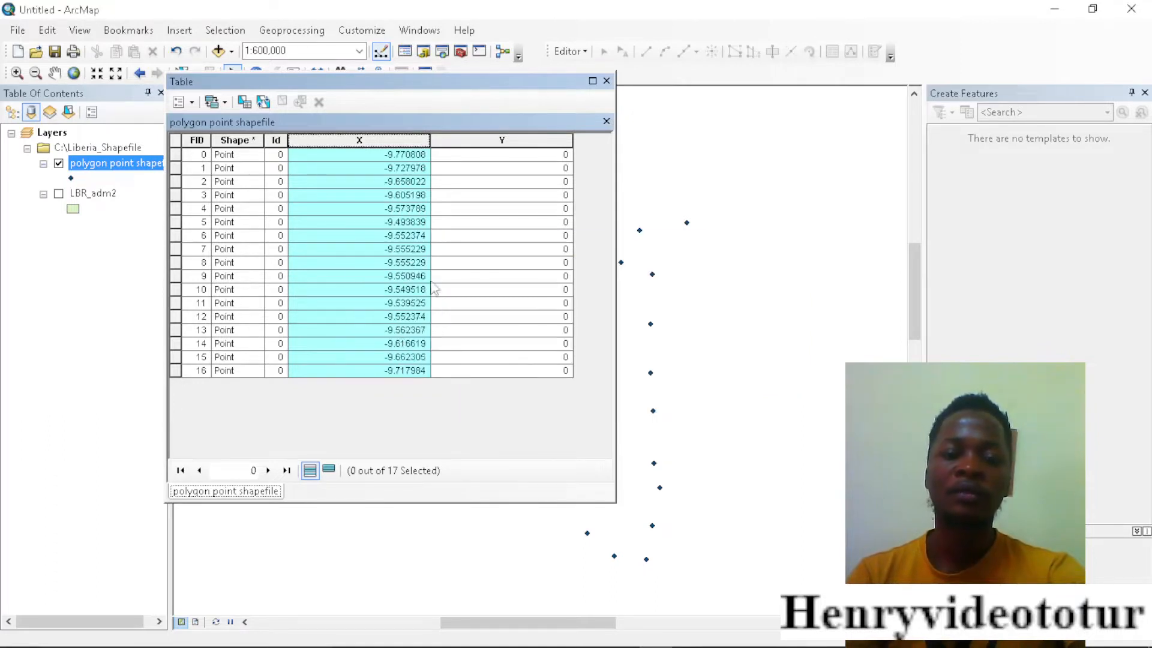
# Step: Calculate geometry for the Y field as Y Coordinate of Point, using the data source's coordinate system and Decimal Degrees
pyautogui.click(494, 158)
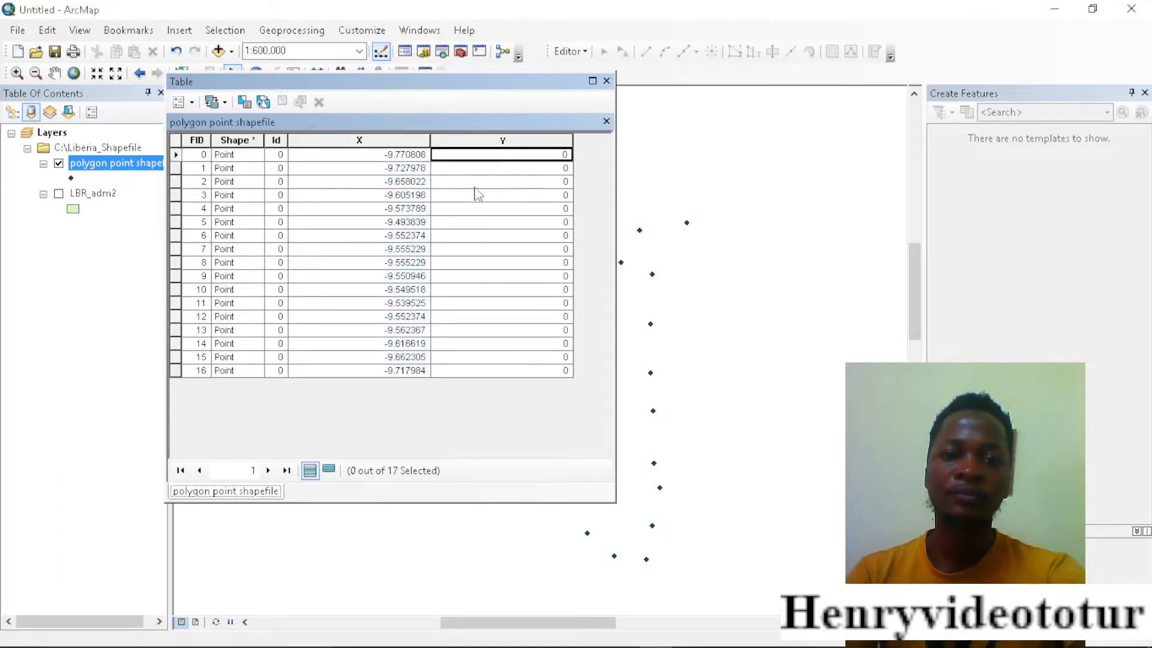
pyautogui.click(512, 143)
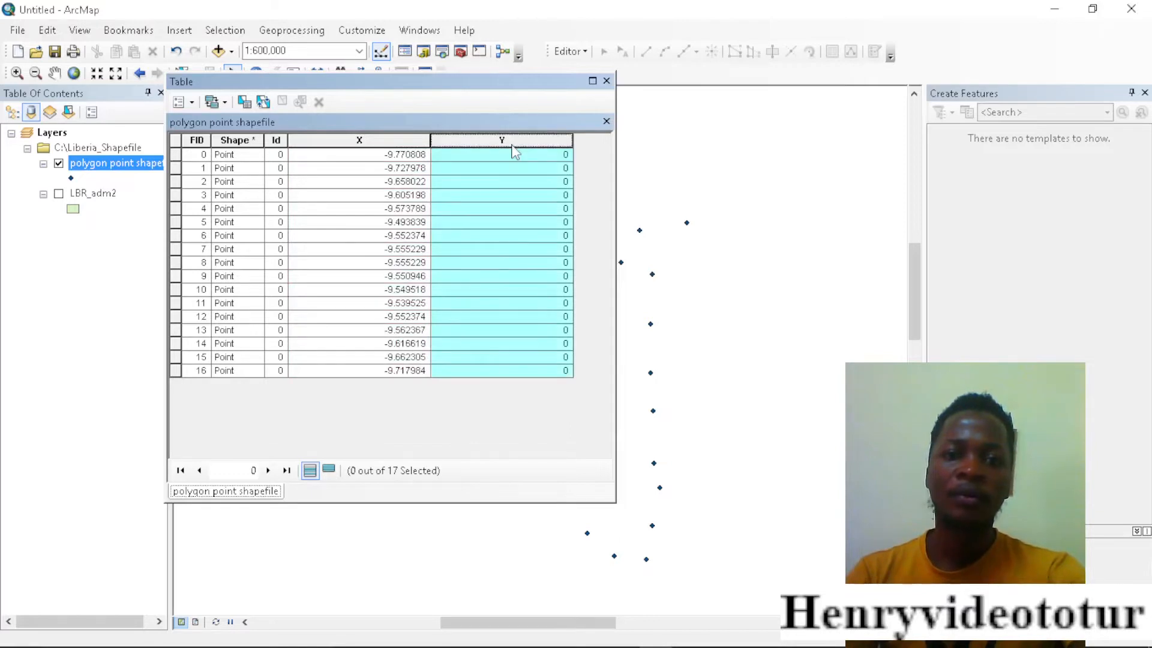
pyautogui.rightClick(515, 148)
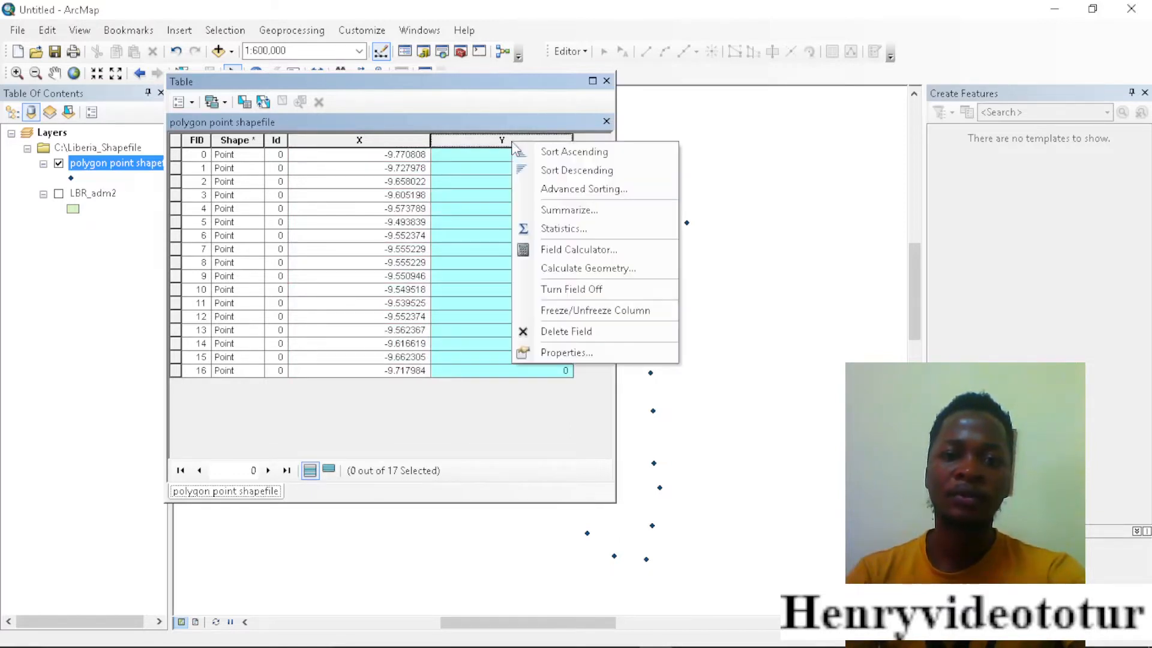
pyautogui.click(578, 269)
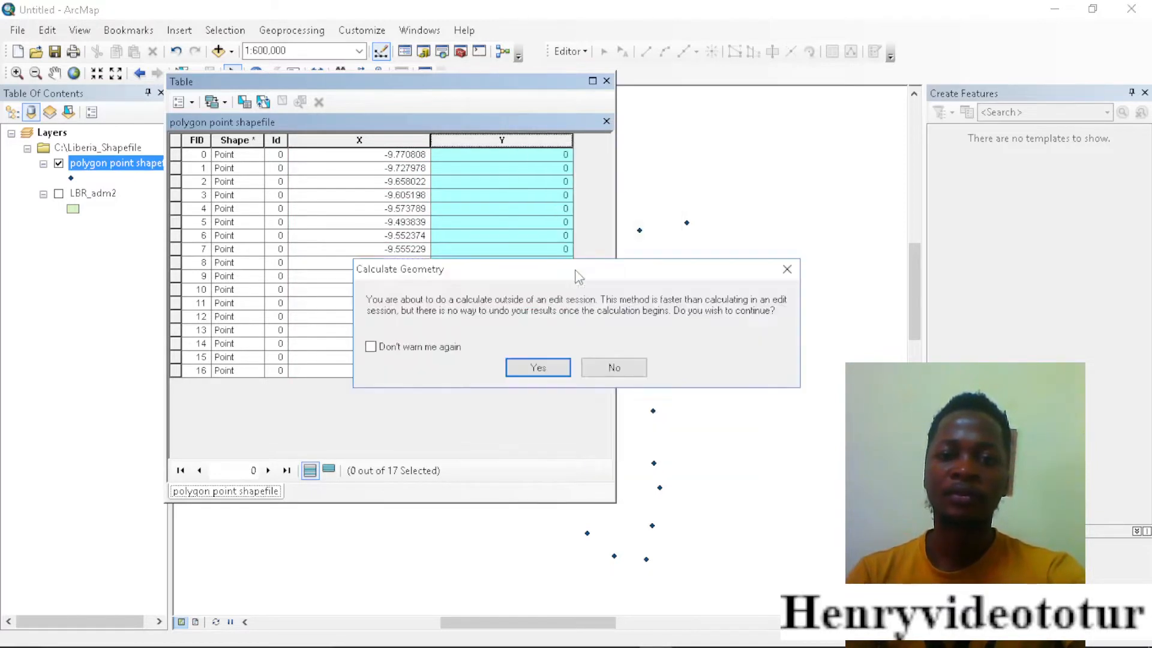
pyautogui.click(545, 370)
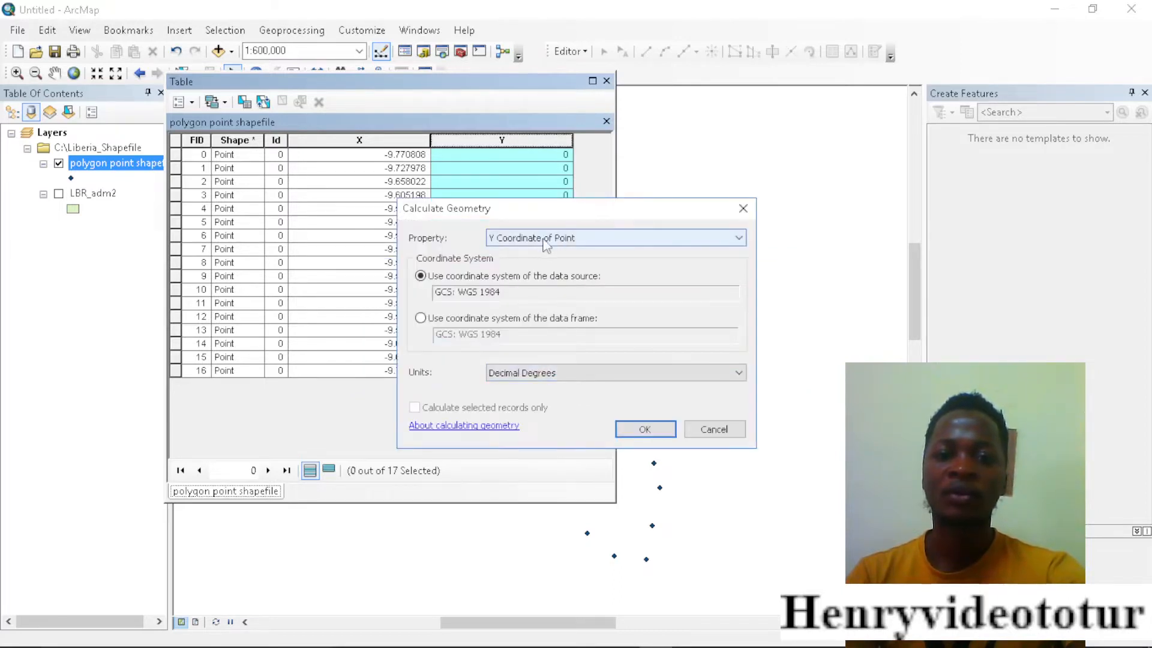
pyautogui.click(642, 429)
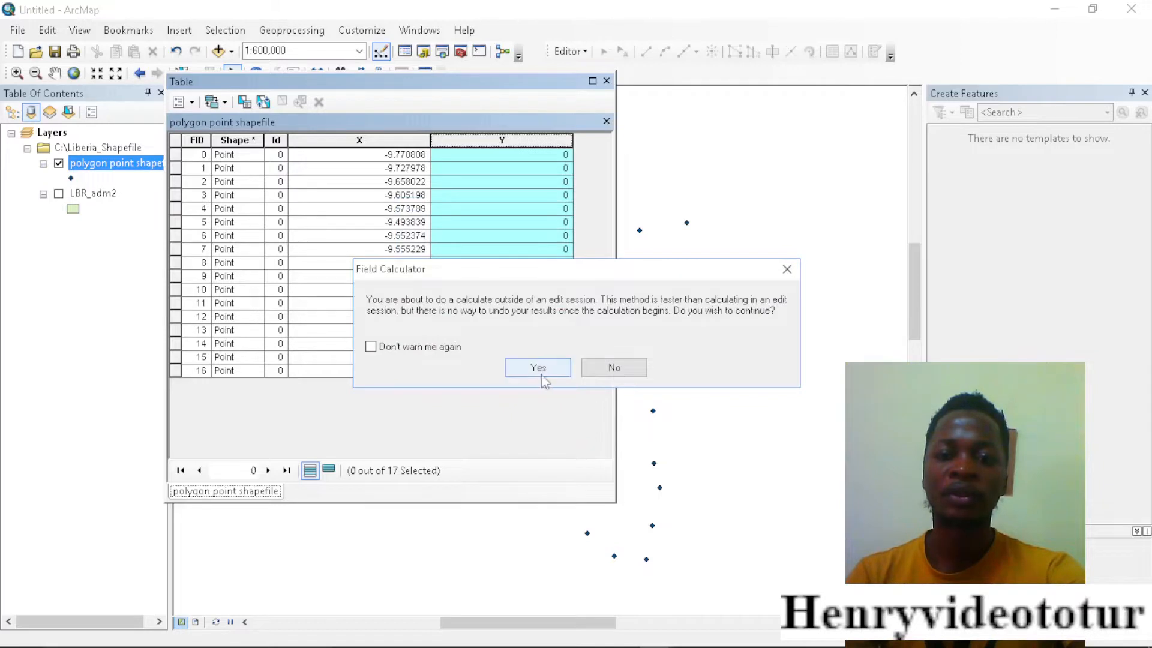
pyautogui.click(540, 370)
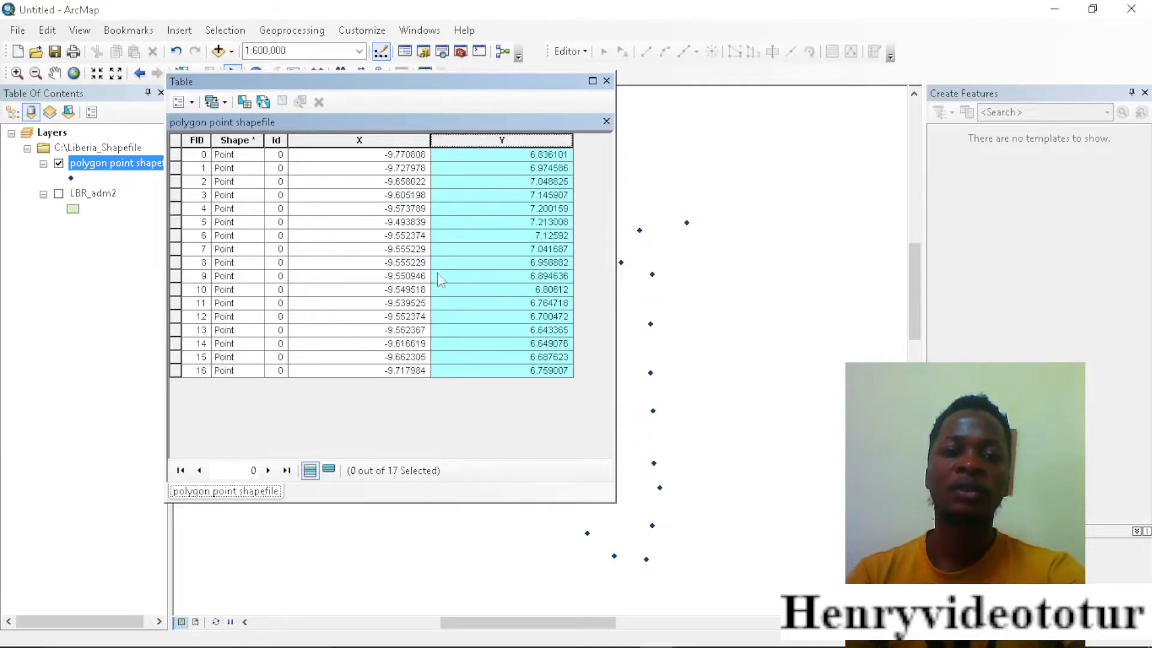
# Step: Set up an export of all point table records to a text file named POLYGON POINTS SHAPE.txt in C:\Liberia_Shapefile
pyautogui.click(182, 146)
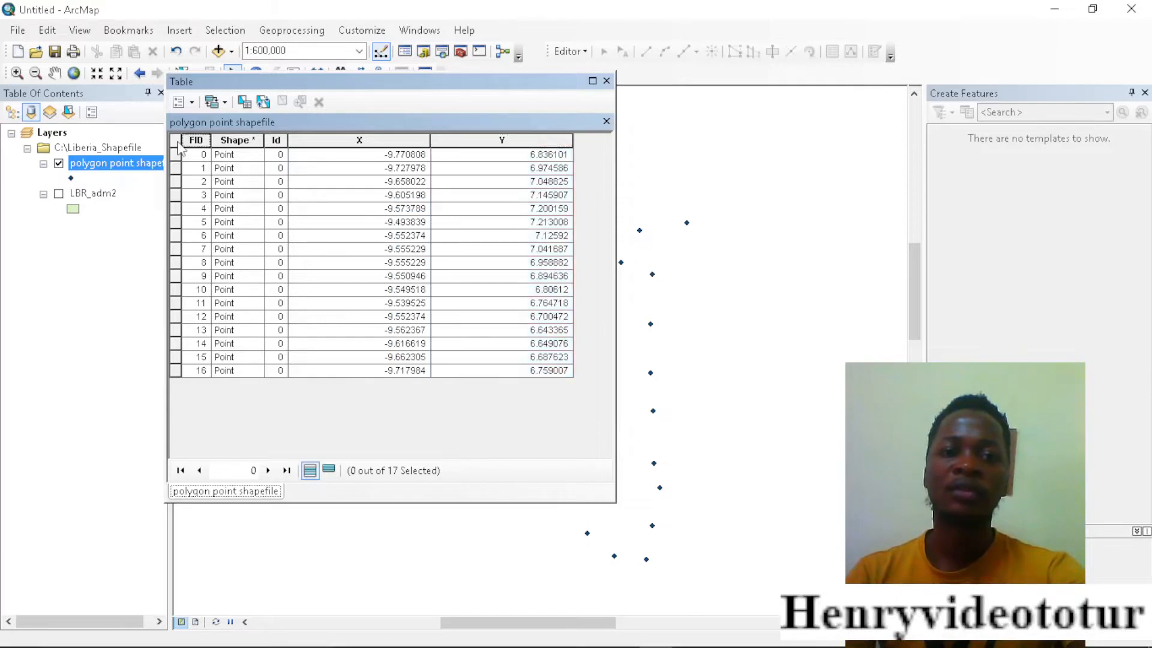
pyautogui.click(193, 103)
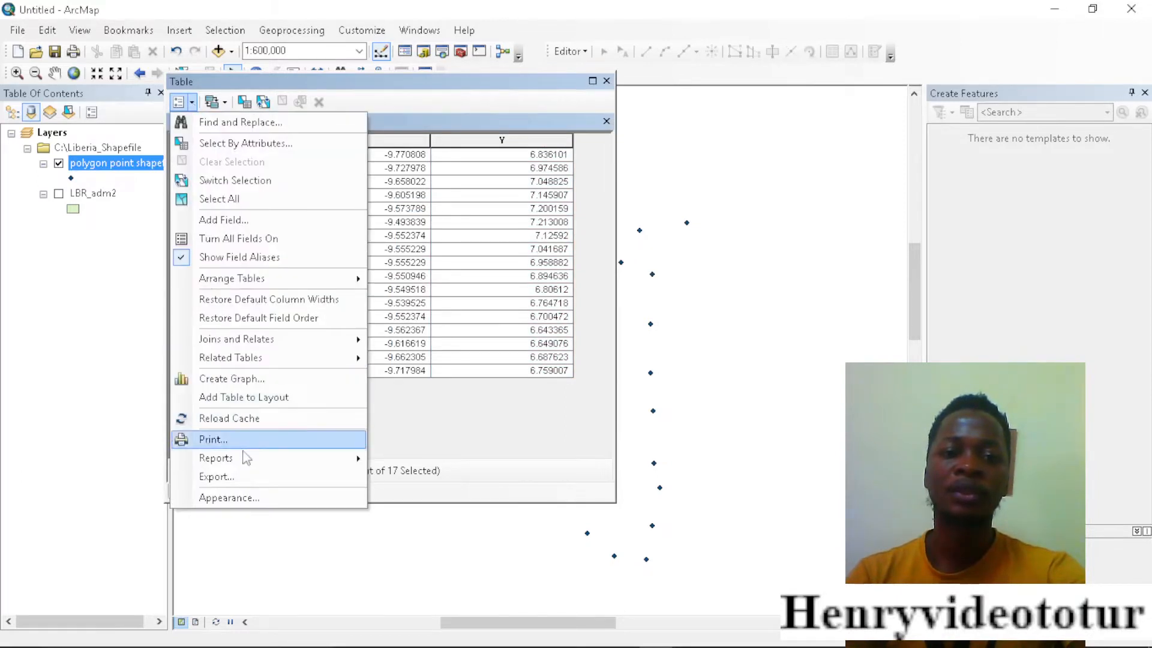
pyautogui.click(237, 478)
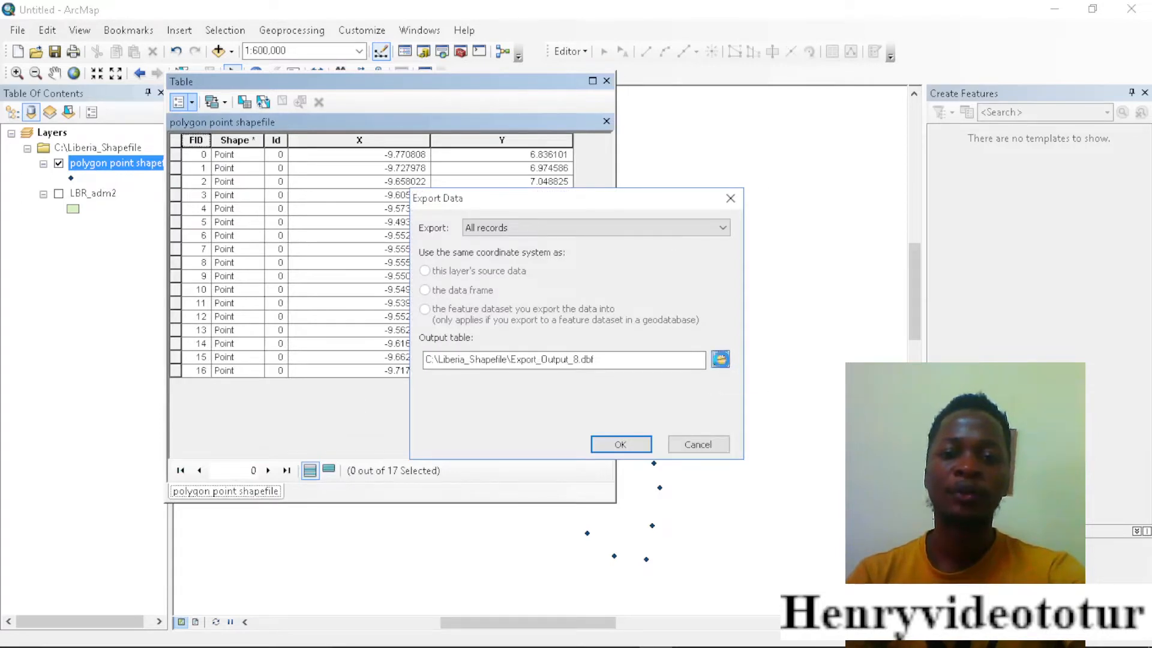
pyautogui.click(720, 359)
pyautogui.moveTo(530, 403); pyautogui.dragTo(457, 407)
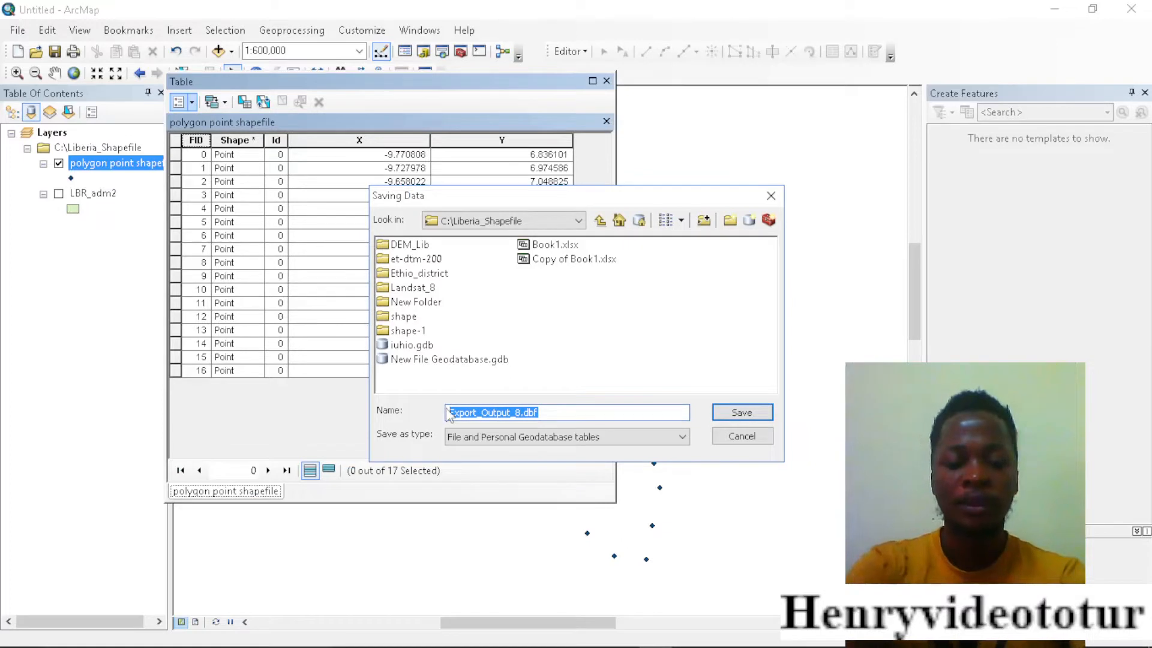
pyautogui.write('POLYGON POINTS')
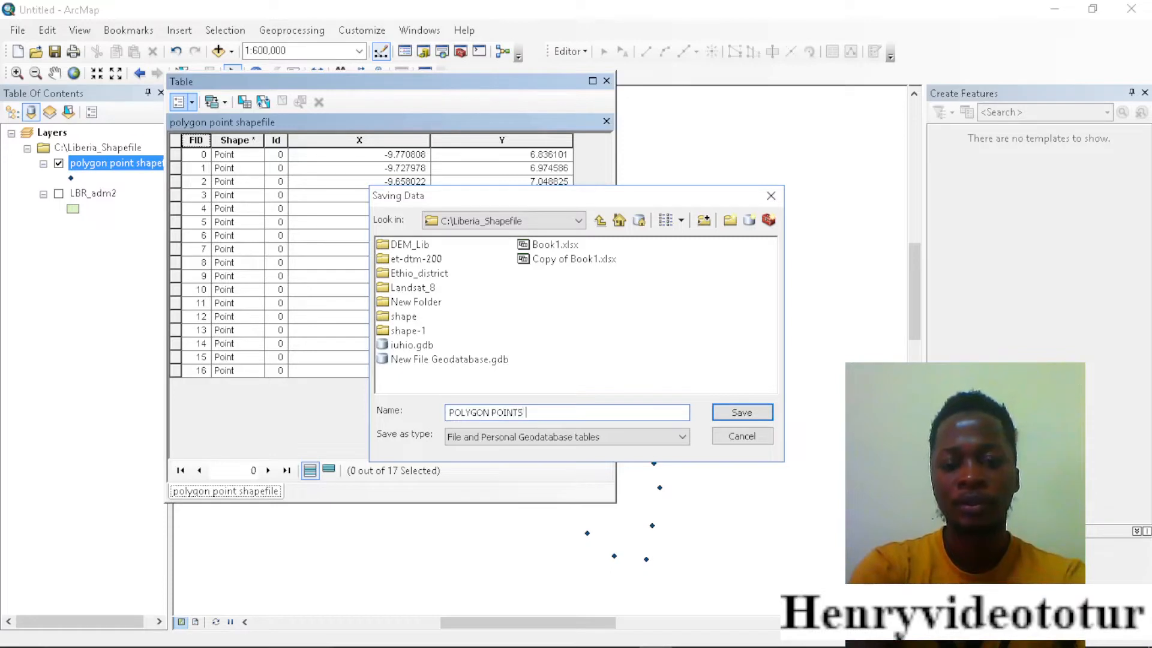
pyautogui.write('E')
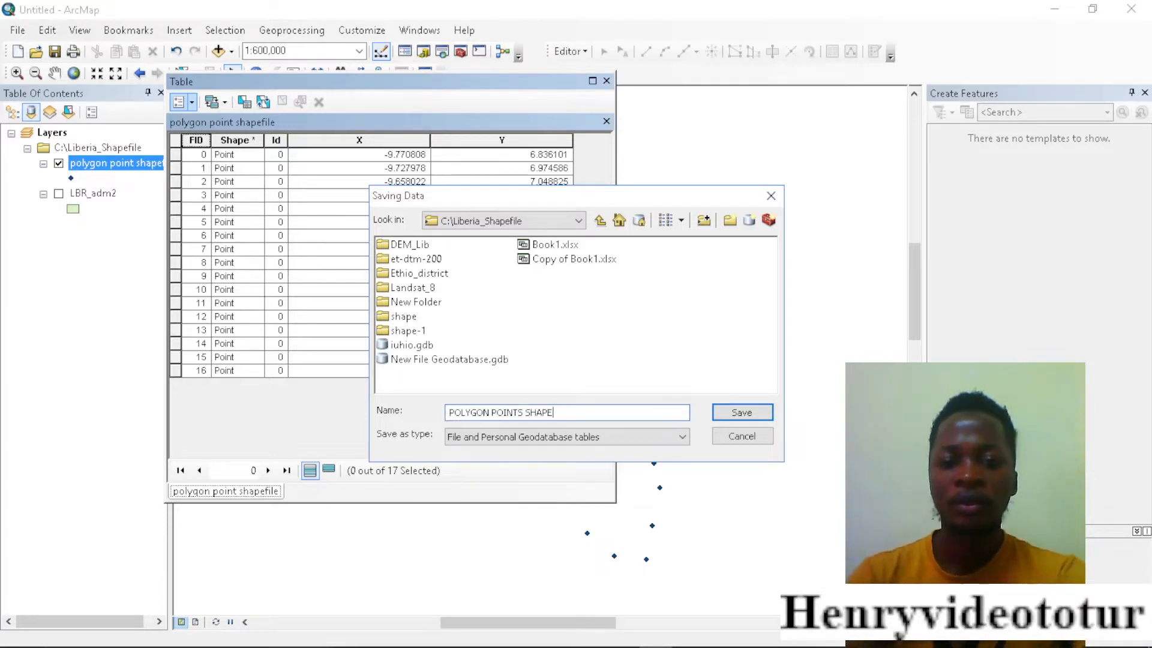
pyautogui.click(474, 436)
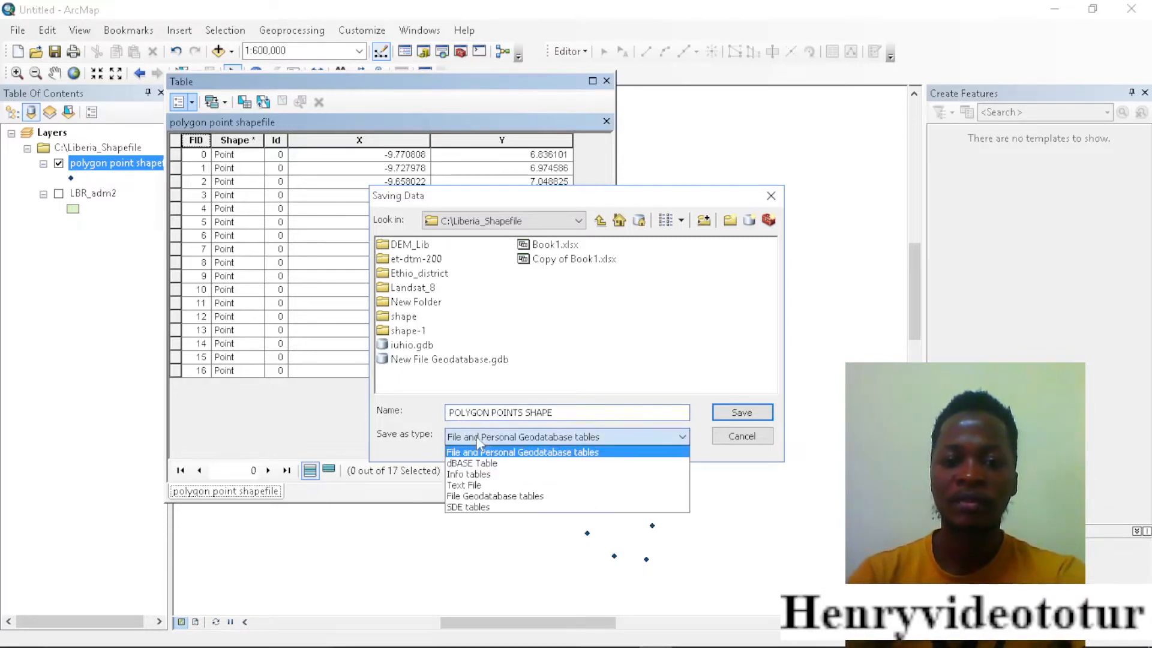
pyautogui.click(490, 486)
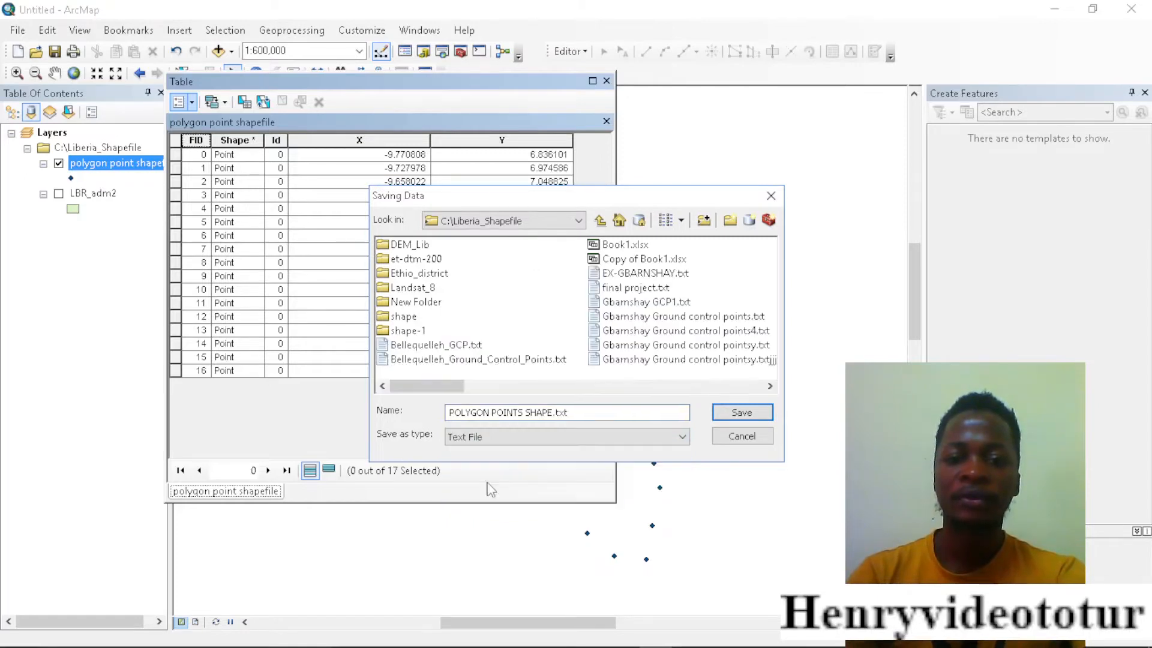
pyautogui.click(751, 420)
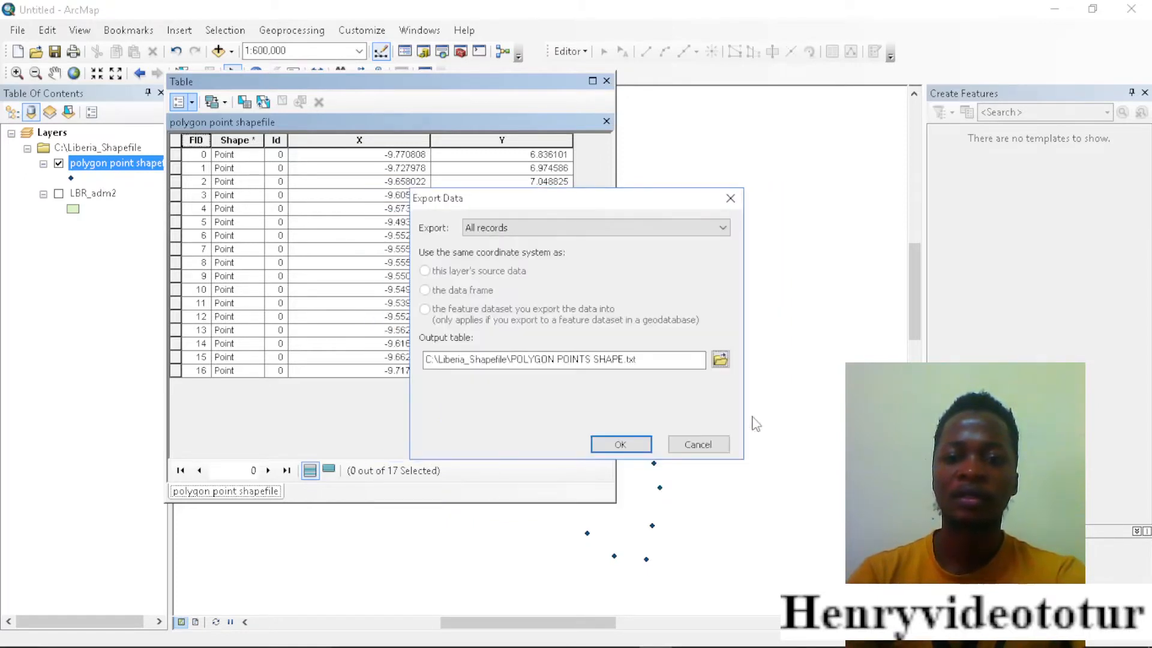
# Step: Run the table export, add the exported table to the current map, and close the attribute table
pyautogui.click(619, 442)
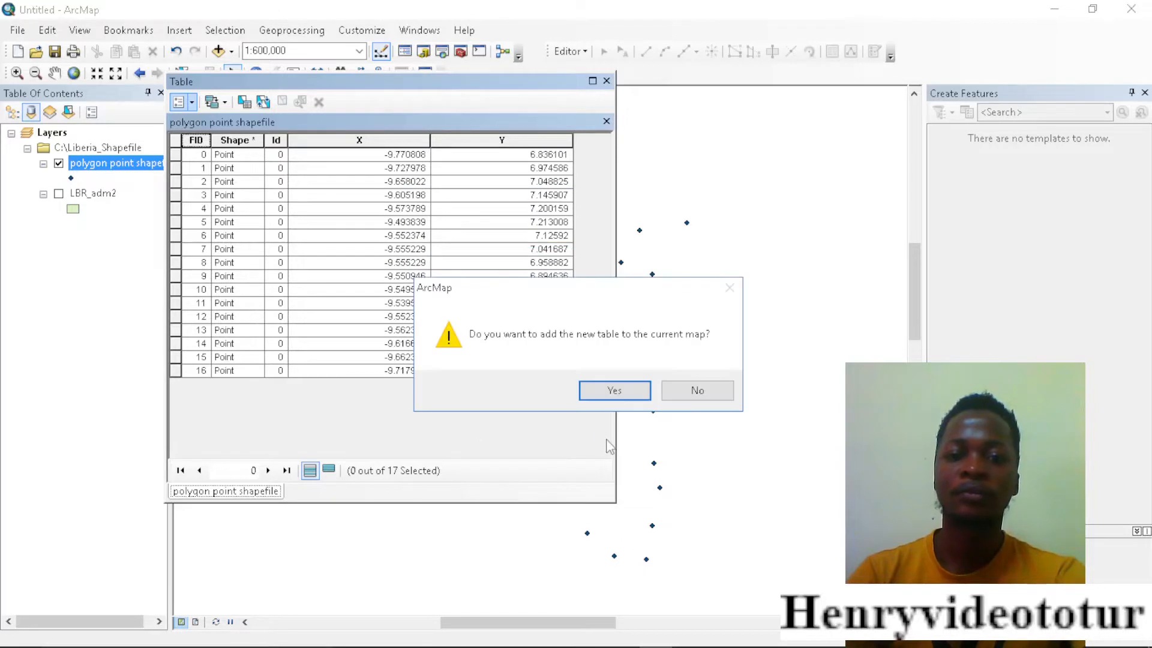
pyautogui.click(618, 396)
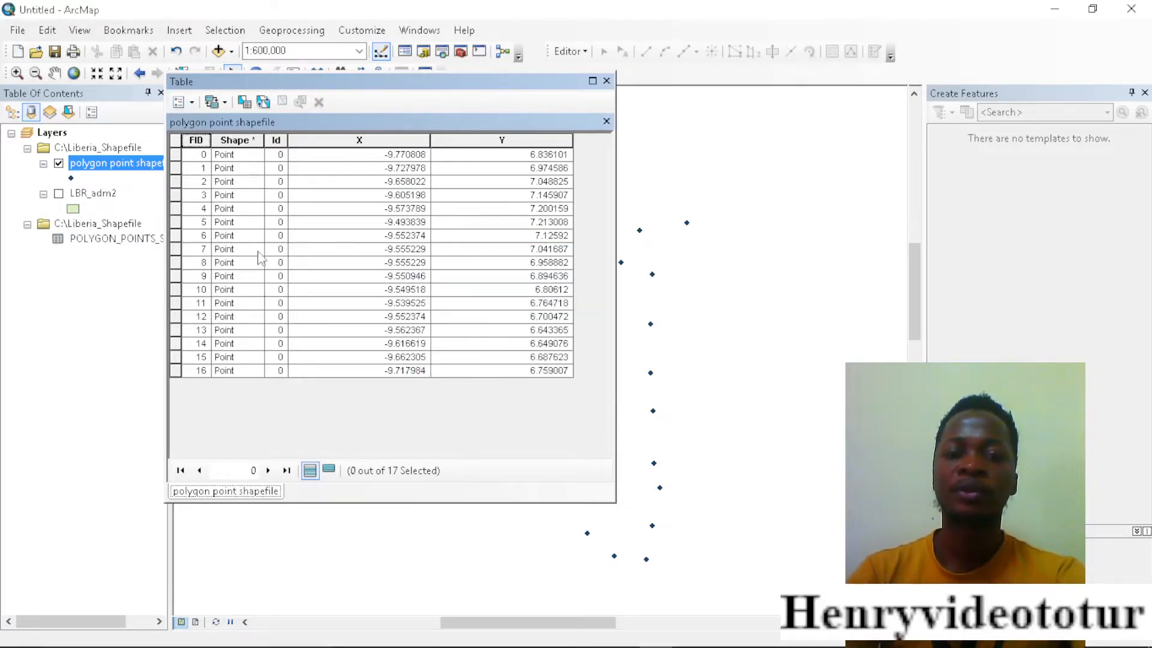
pyautogui.click(607, 80)
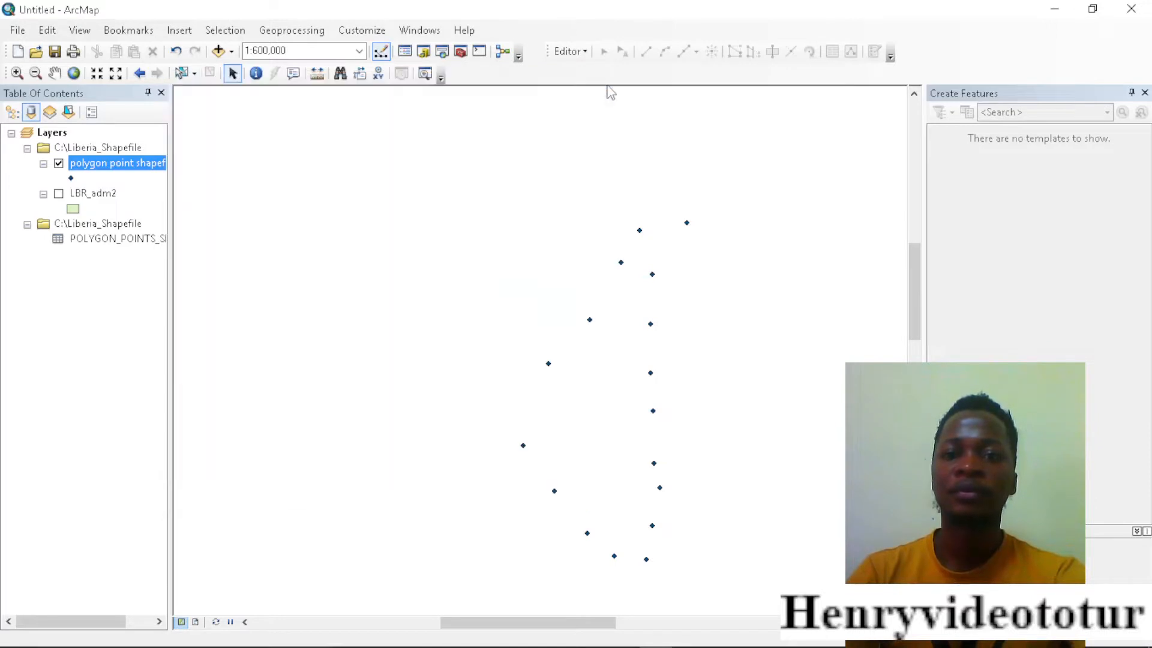
# Step: Switch to Excel 2013, create a blank workbook and select cell E6
pyautogui.press('super')
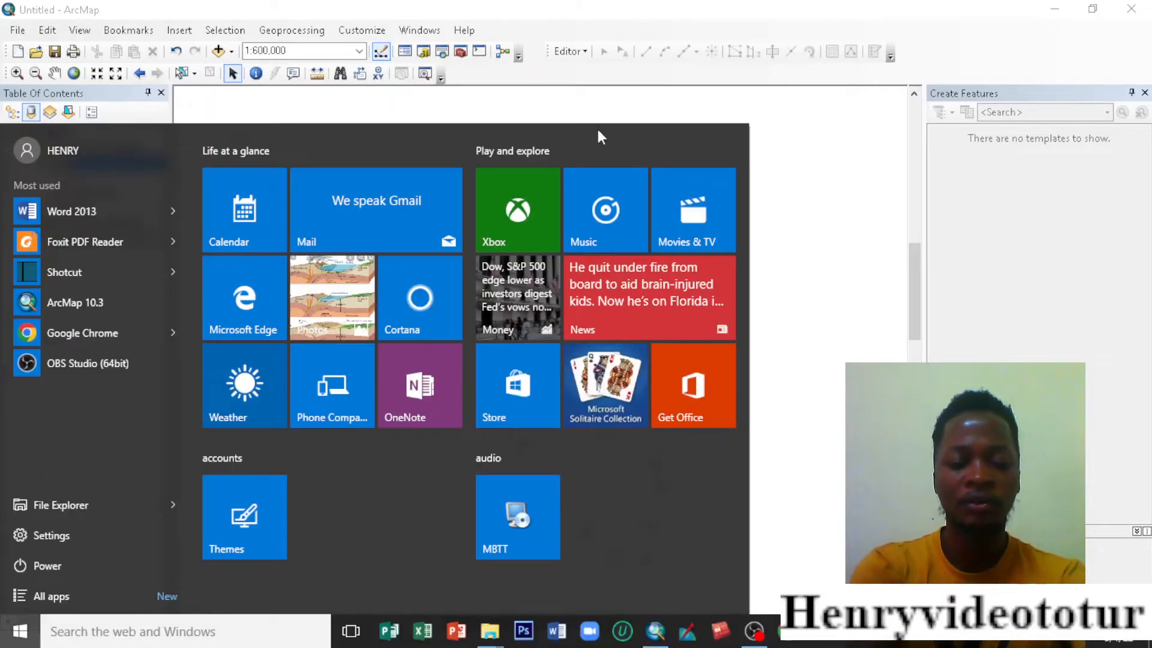
pyautogui.write('ex')
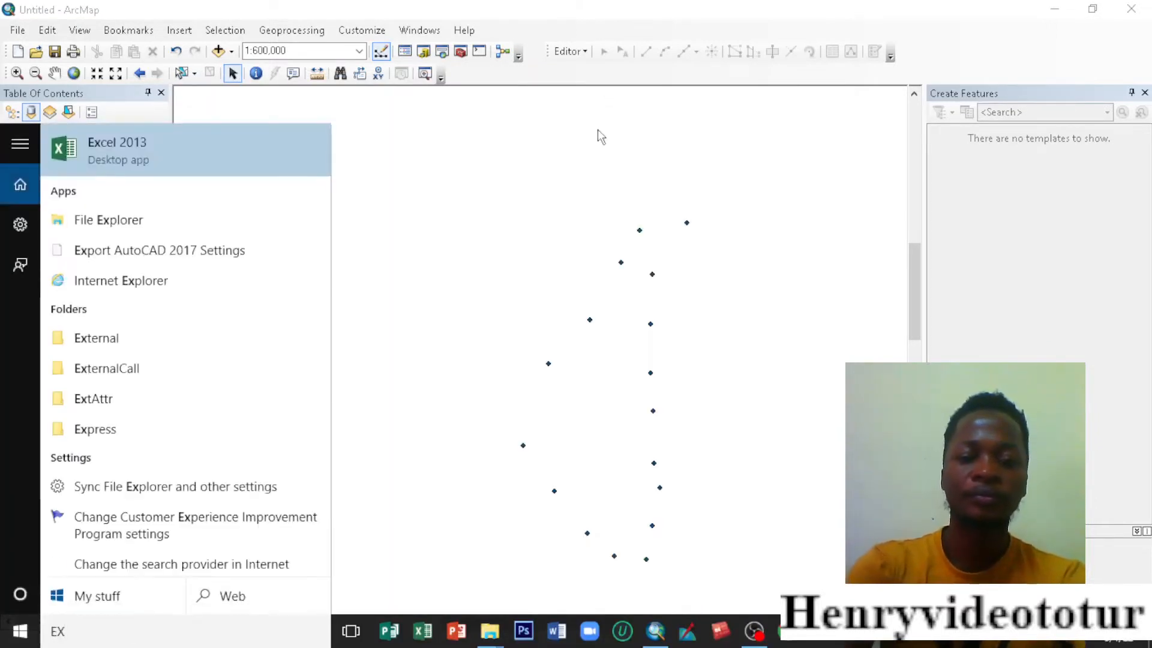
pyautogui.press('Escape')
pyautogui.click(436, 174)
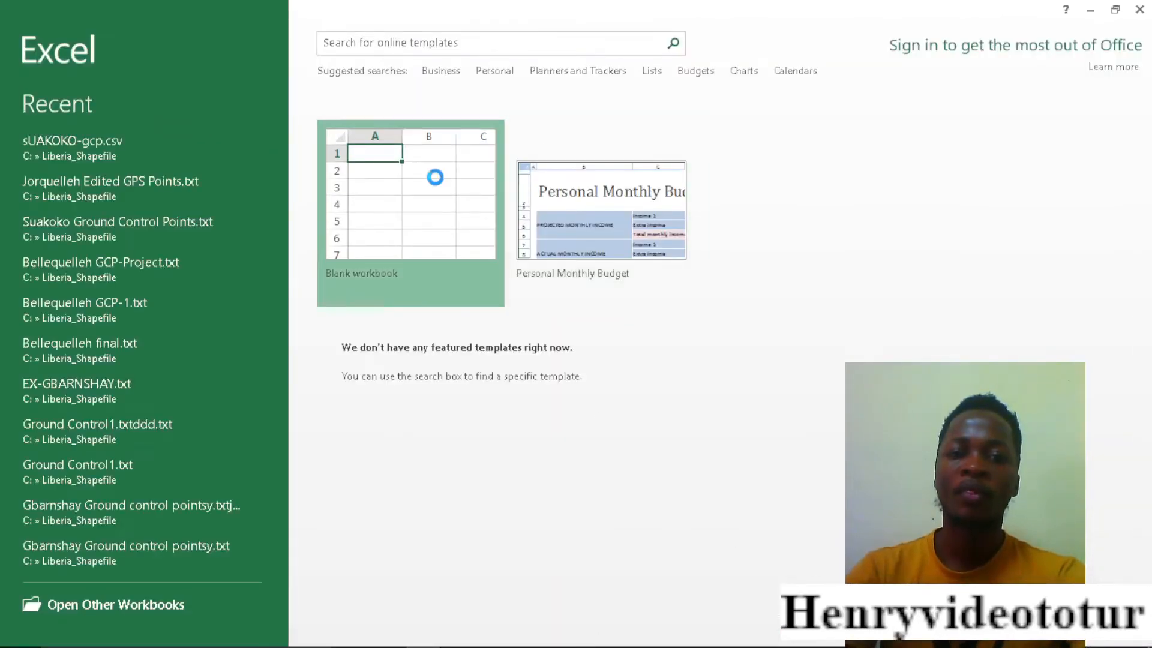
pyautogui.click(262, 270)
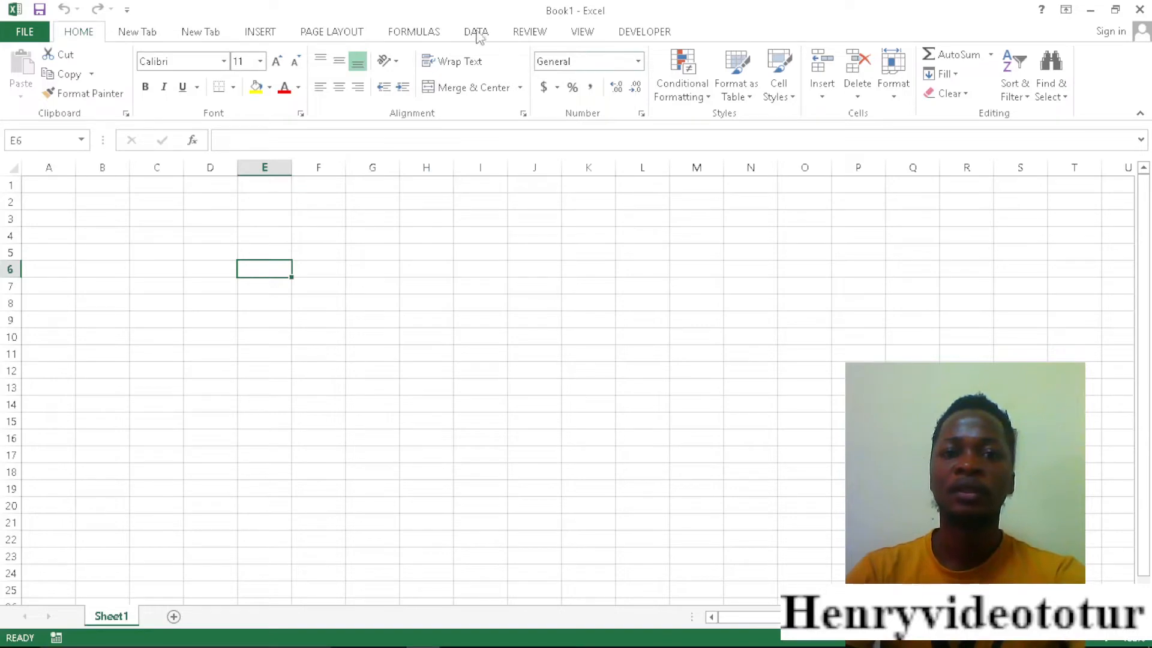
# Step: Start a text import of POLYGON_POINTS_SHAPE.txt from the Liberia_Shapefile folder on drive C
pyautogui.click(478, 32)
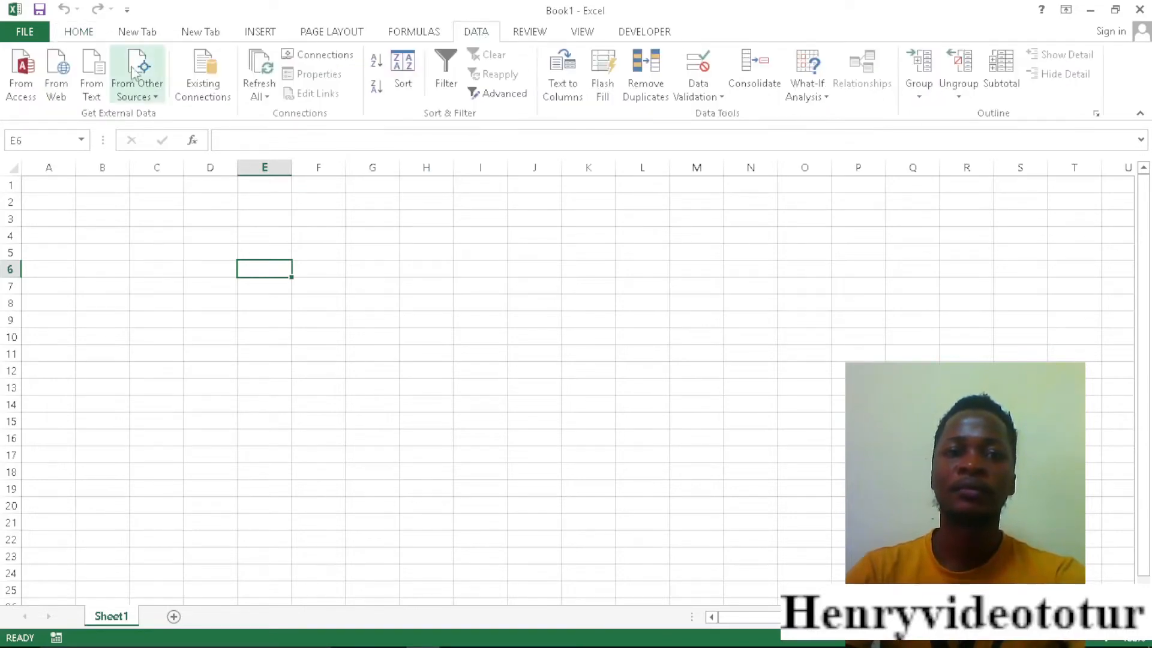
pyautogui.click(88, 76)
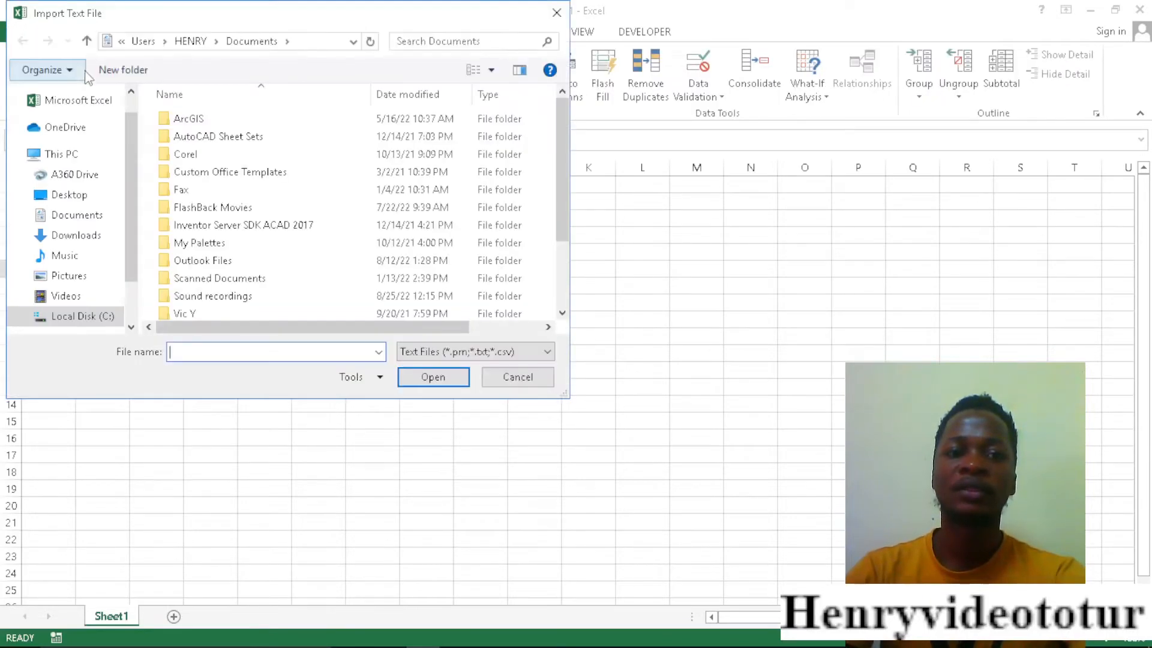
pyautogui.click(73, 155)
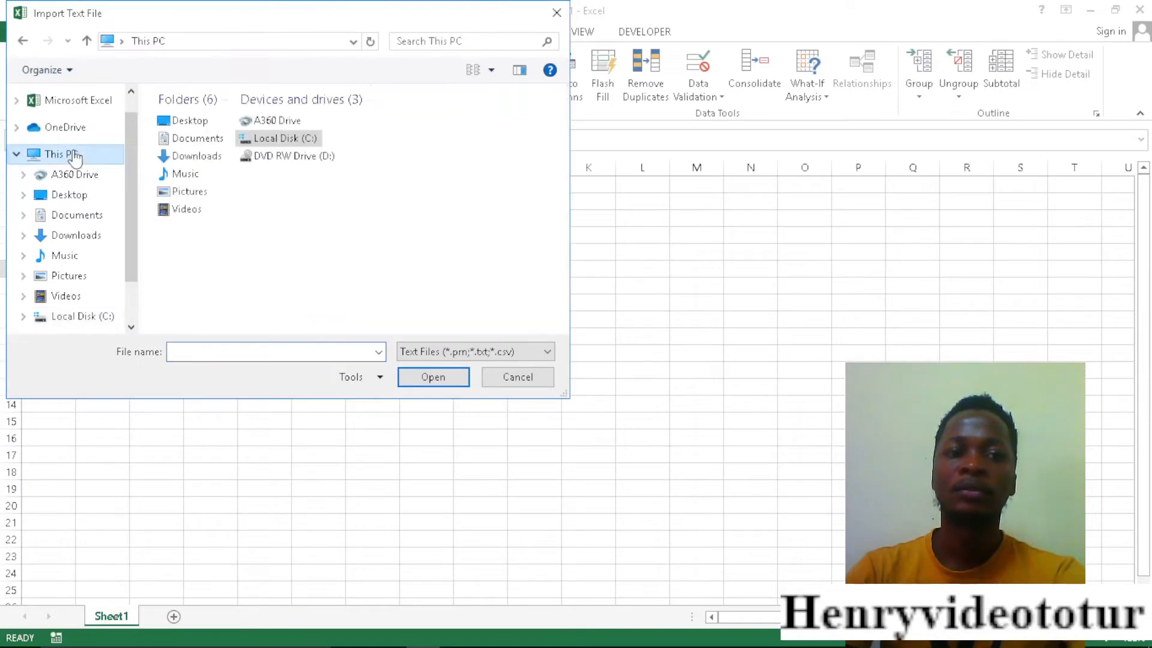
pyautogui.doubleClick(287, 140)
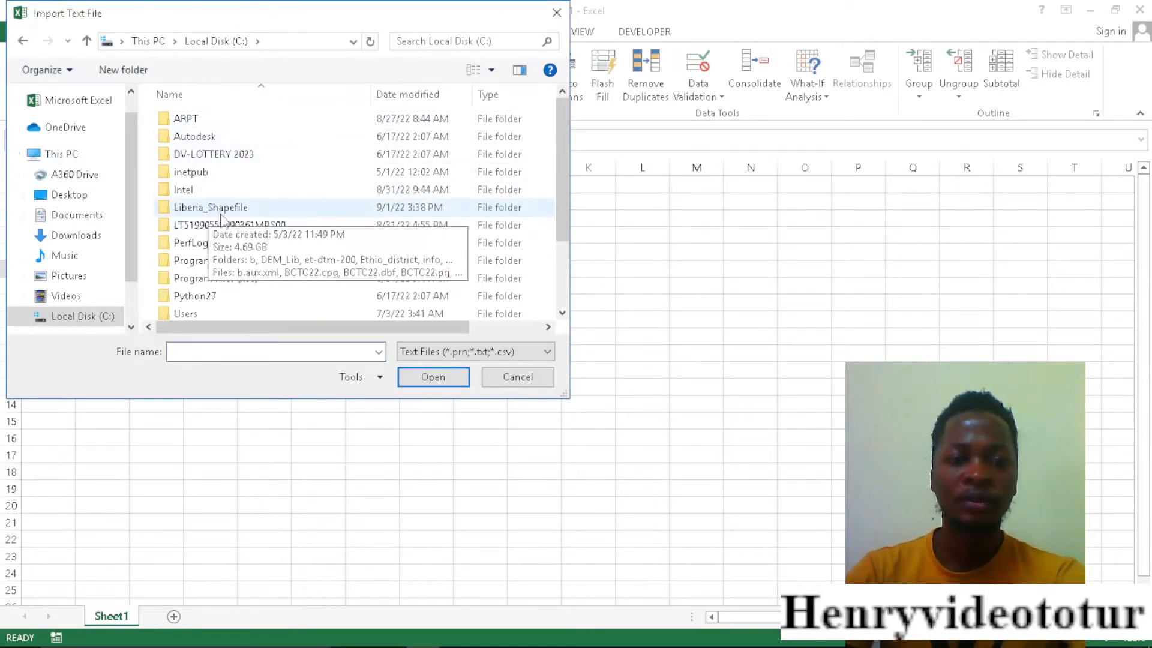
pyautogui.doubleClick(210, 208)
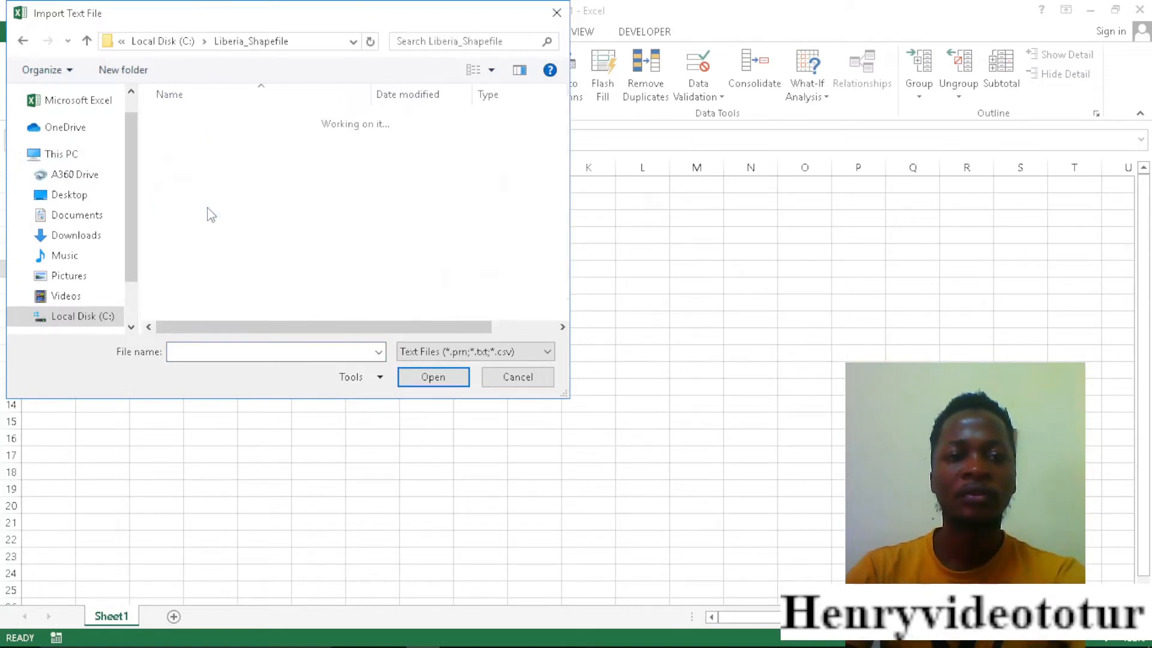
pyautogui.scroll(-5, 327, 224)
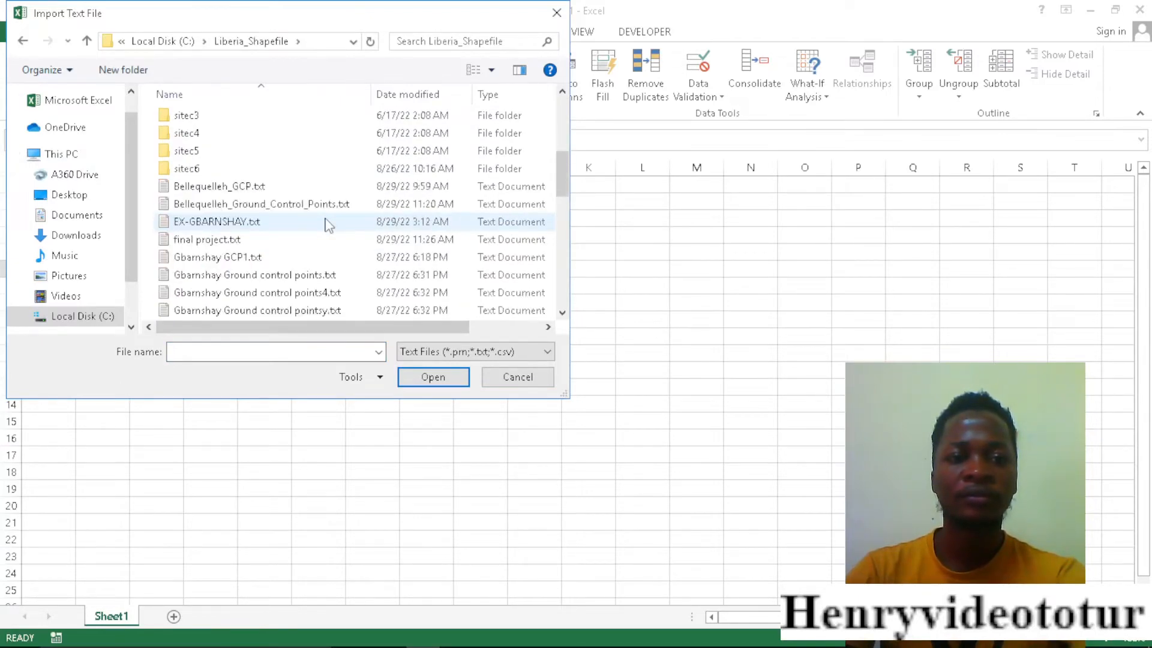
pyautogui.click(255, 259)
pyautogui.press('p')
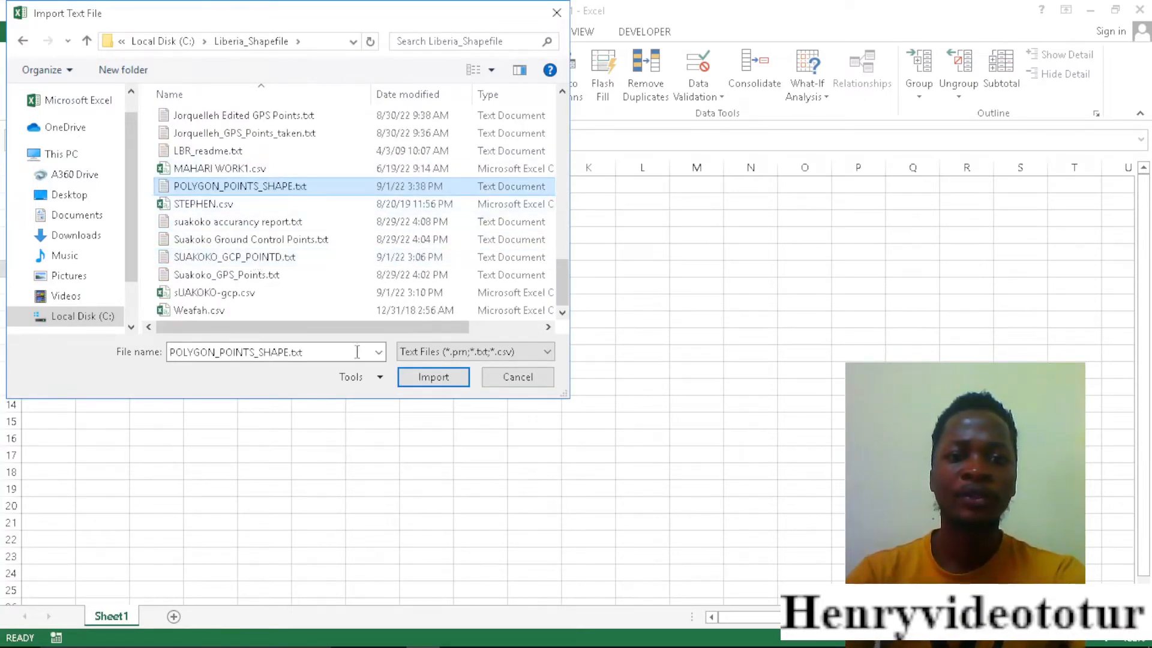
pyautogui.click(433, 383)
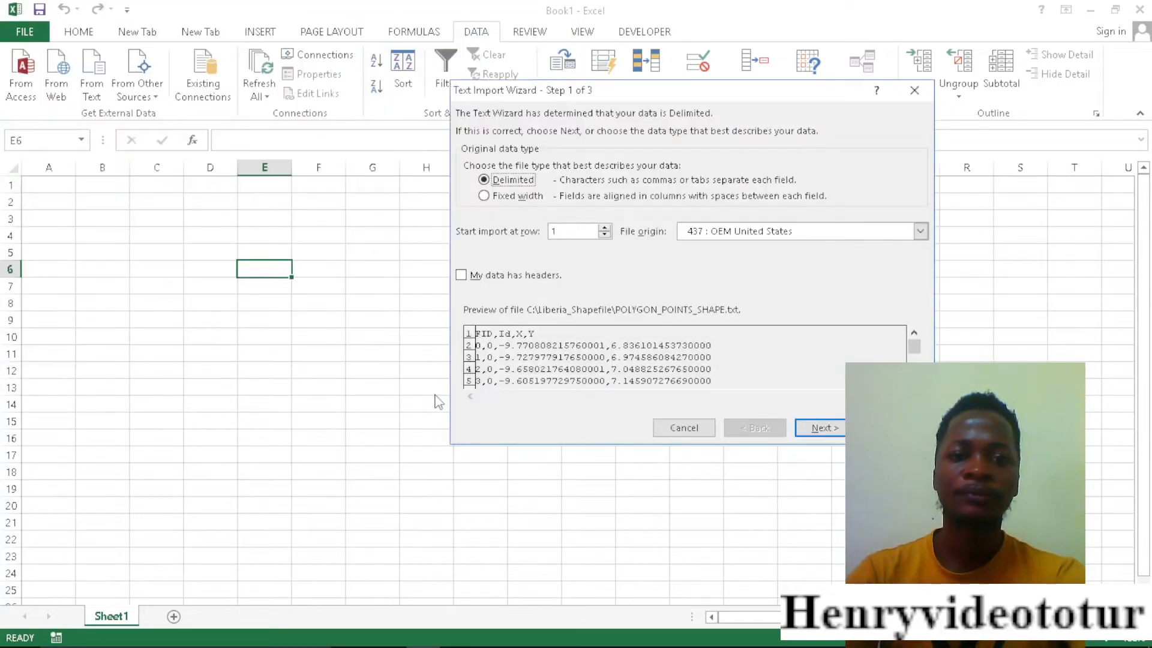
# Step: Import the file as delimited data, adding Comma as a delimiter, and place it in the existing worksheet at E6
pyautogui.click(834, 433)
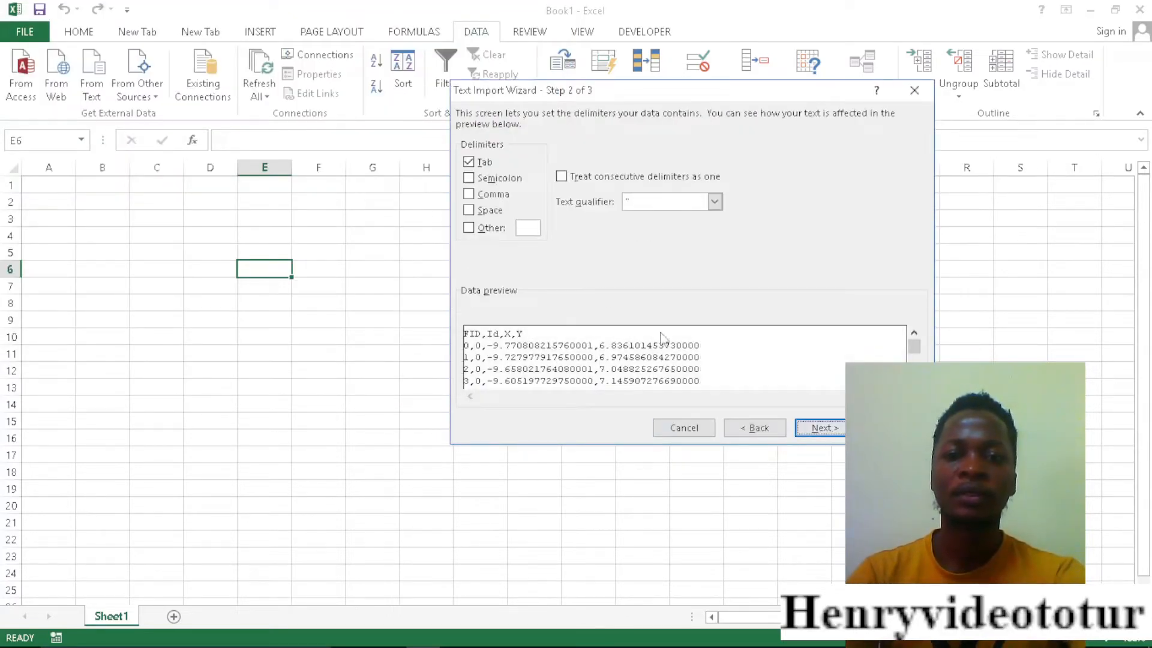
pyautogui.click(473, 195)
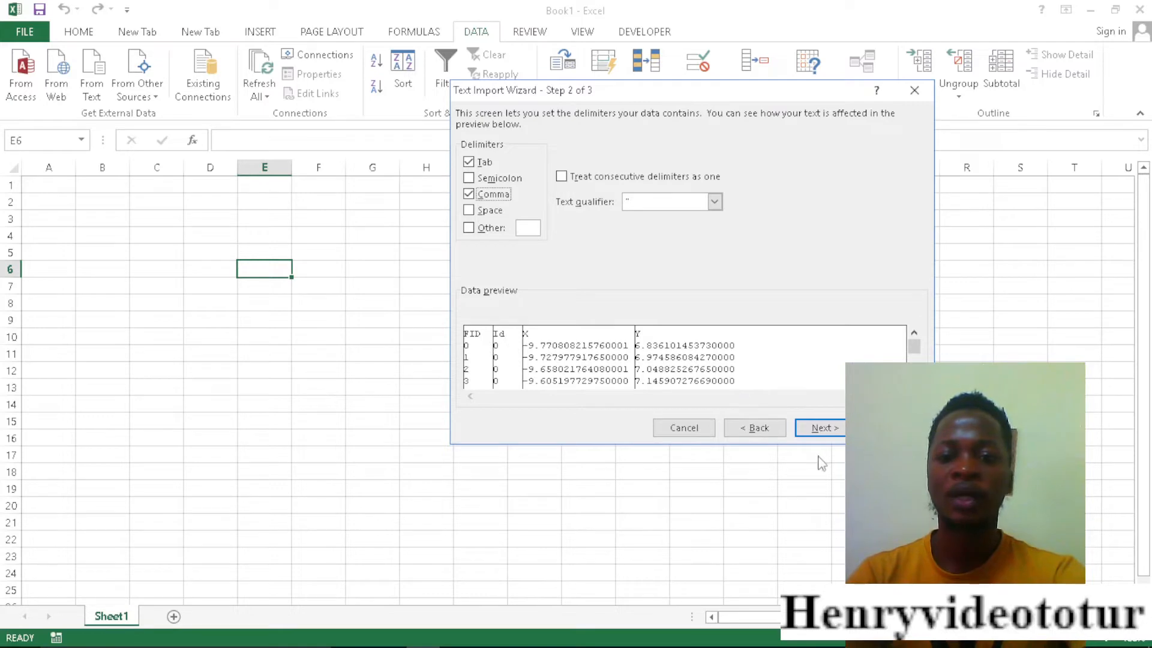
pyautogui.click(823, 436)
pyautogui.click(896, 428)
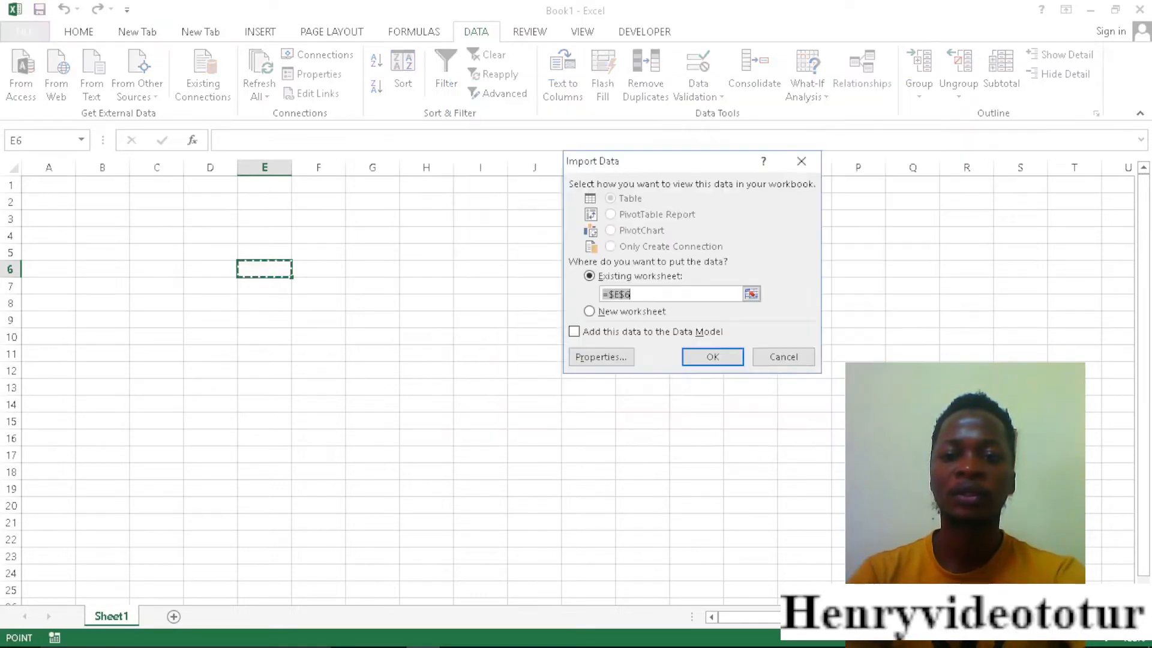
pyautogui.click(707, 361)
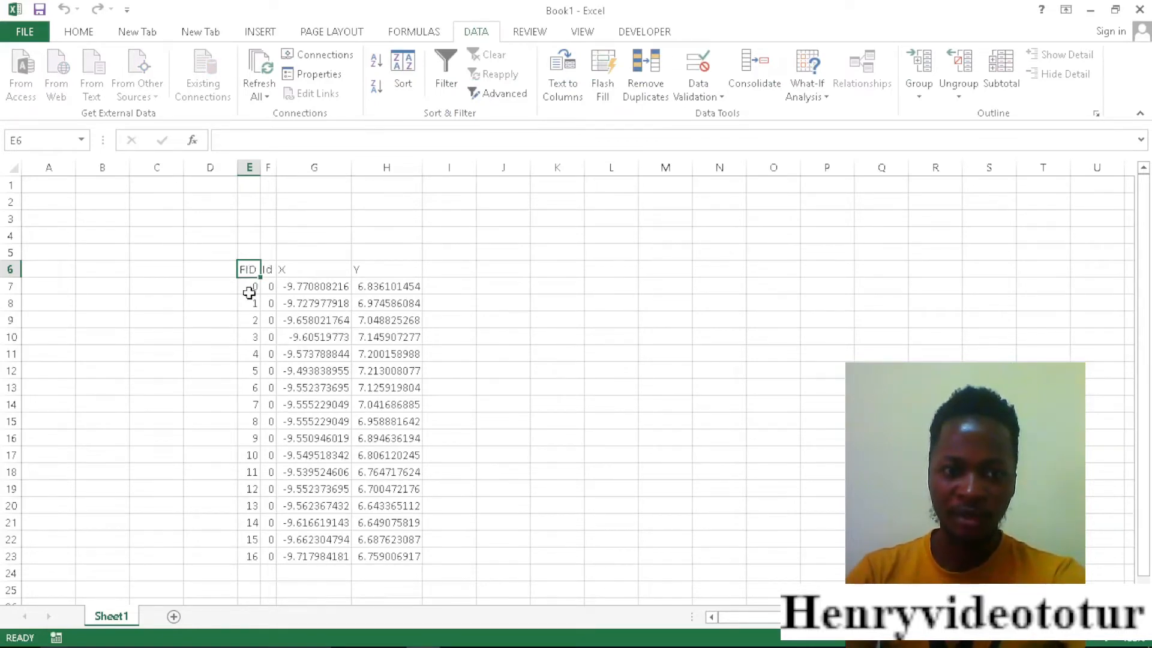
# Step: Delete the FID and Id columns from the imported table, keeping only the X and Y coordinates
pyautogui.click(250, 169)
pyautogui.moveTo(252, 171); pyautogui.dragTo(264, 168)
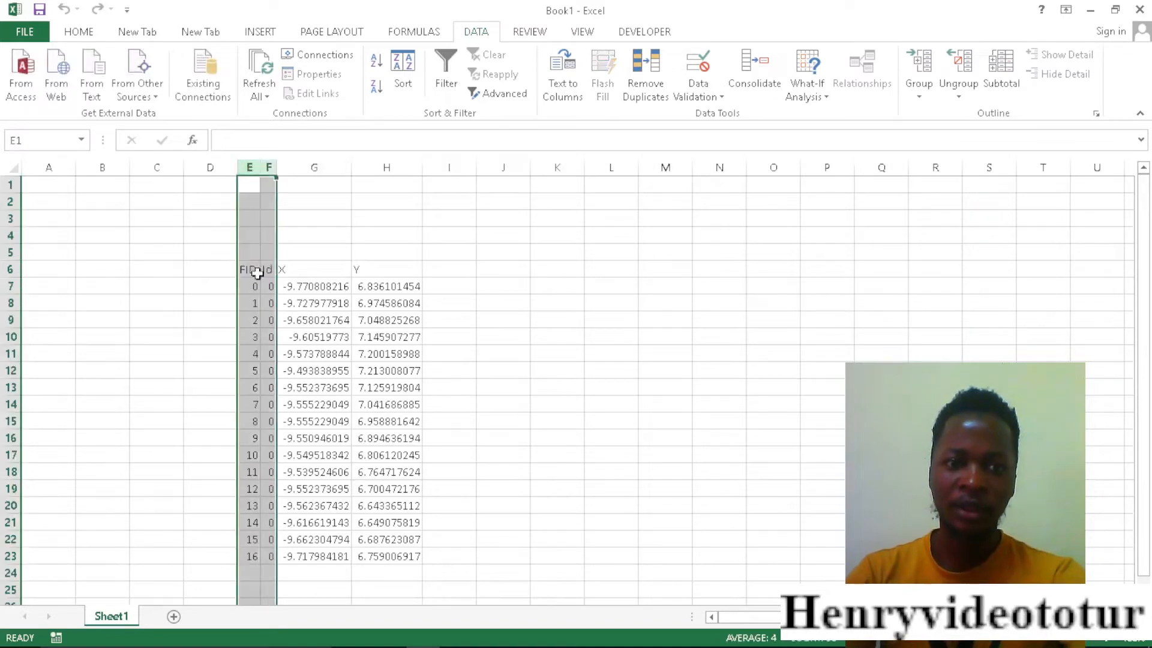
pyautogui.rightClick(257, 310)
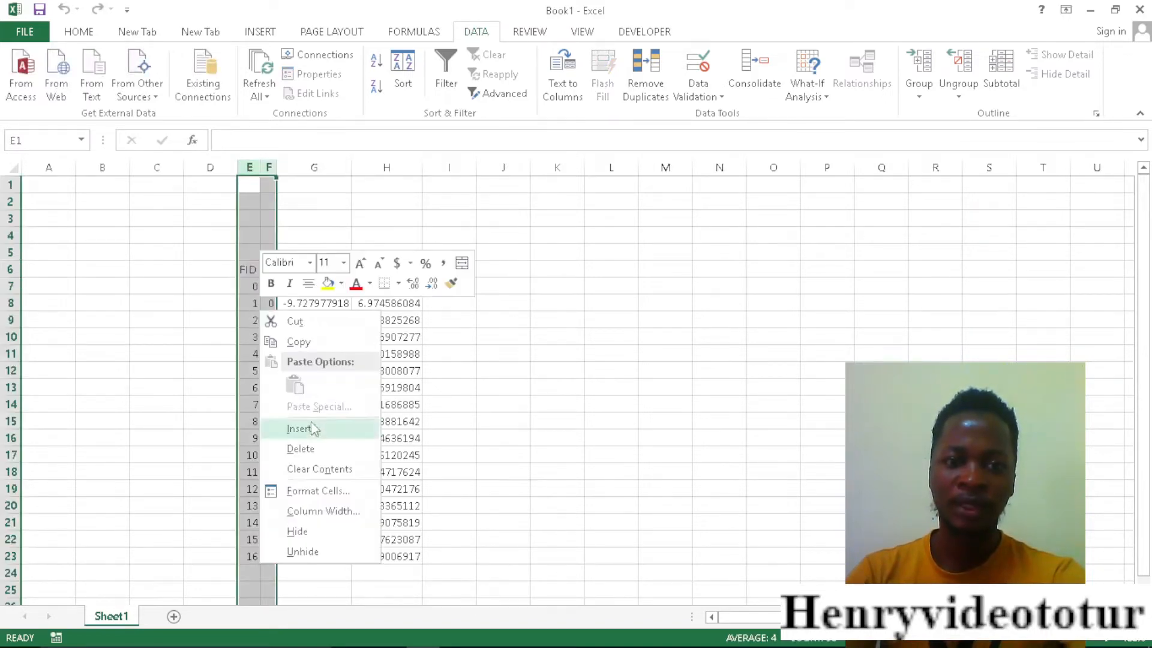
pyautogui.click(298, 451)
pyautogui.click(444, 269)
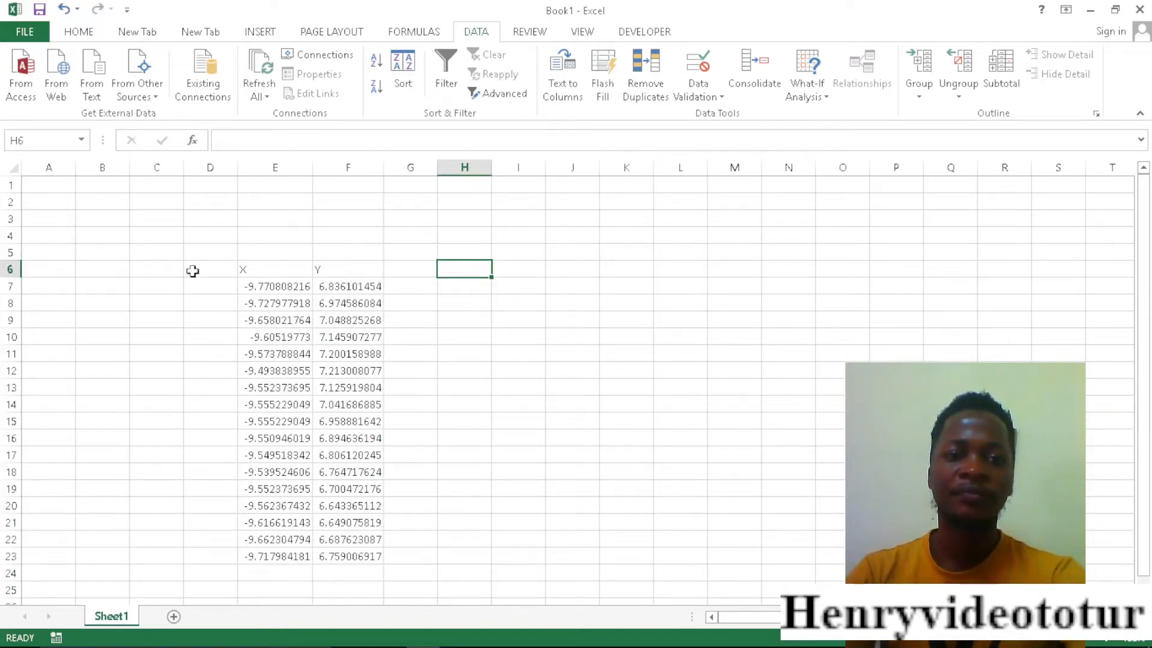
# Step: Start saving the workbook under the name POLYGON POINTS in CSV (Comma delimited) format
pyautogui.click(27, 33)
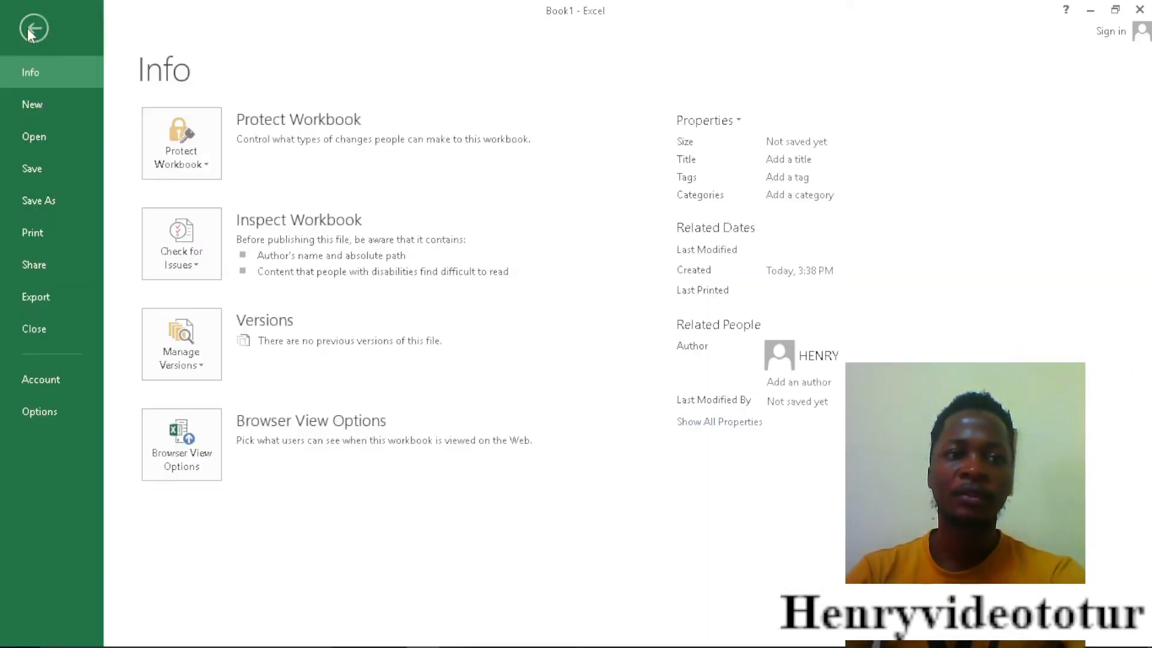
pyautogui.click(39, 198)
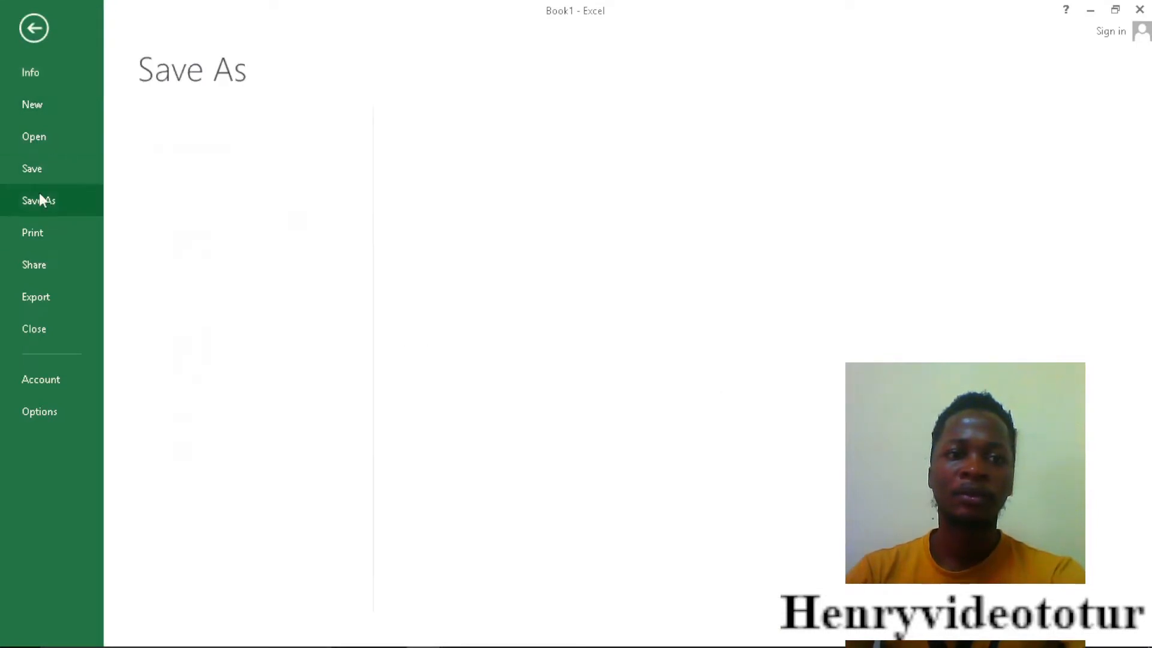
pyautogui.click(445, 374)
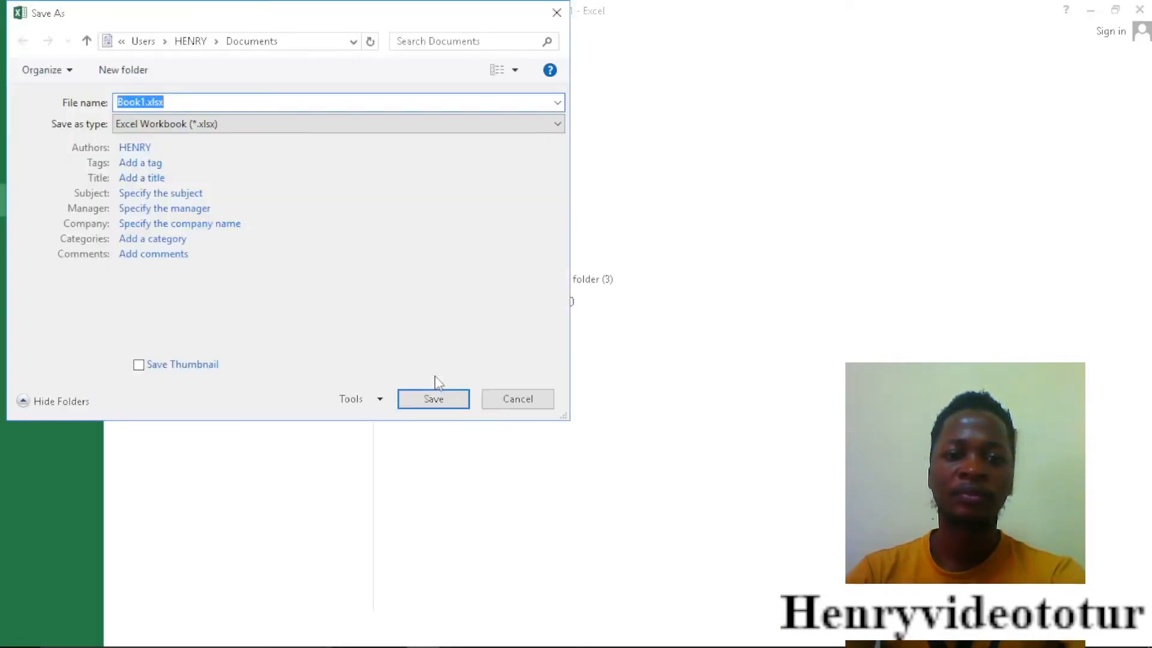
pyautogui.click(235, 127)
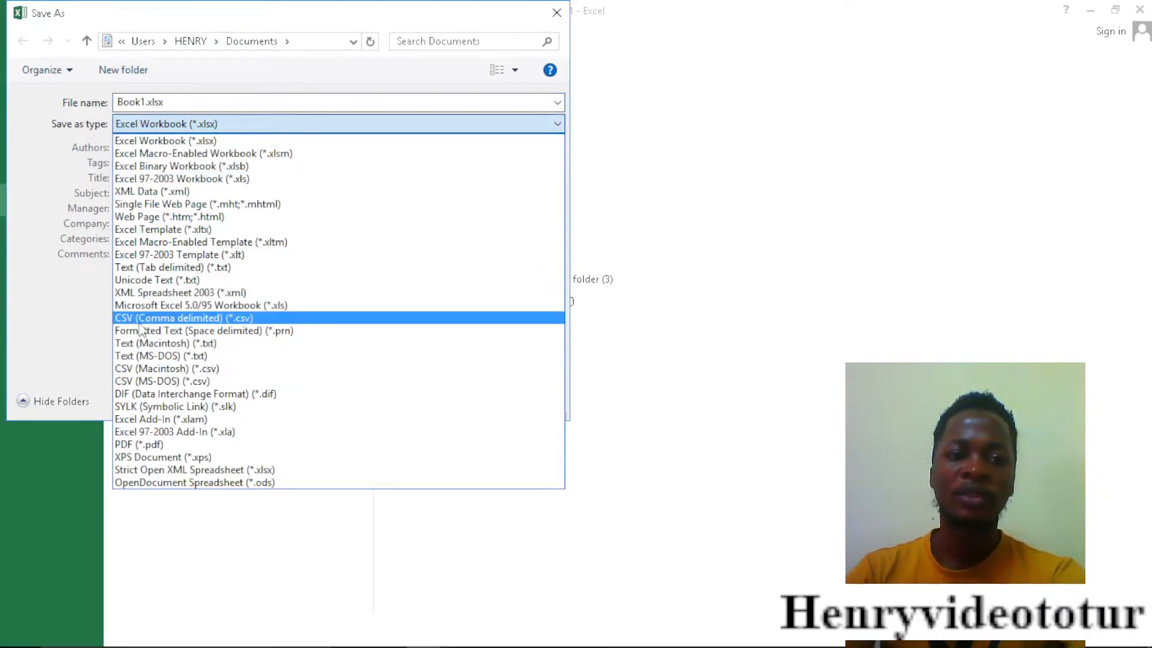
pyautogui.click(180, 318)
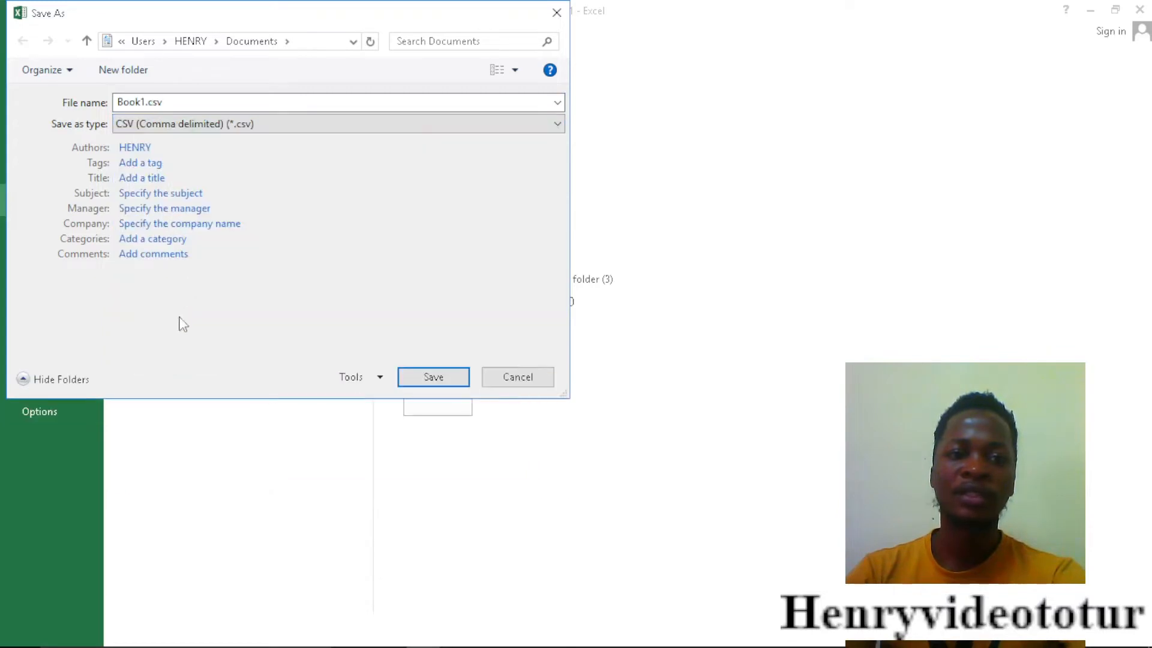
pyautogui.doubleClick(193, 100)
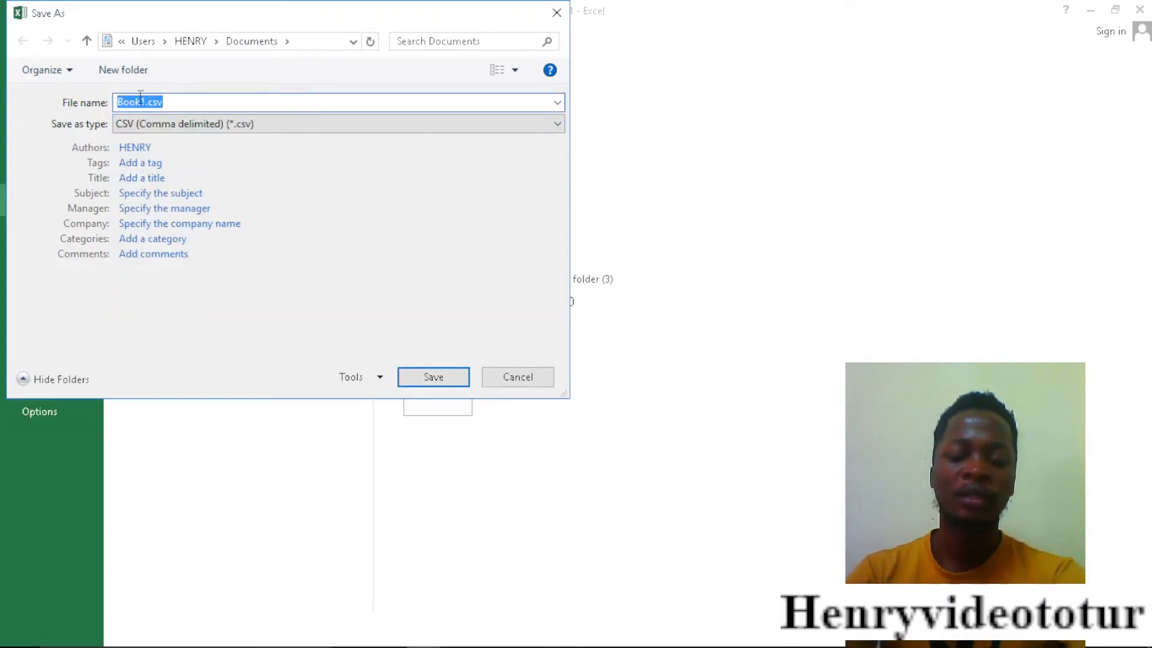
pyautogui.write('POLYGON PO')
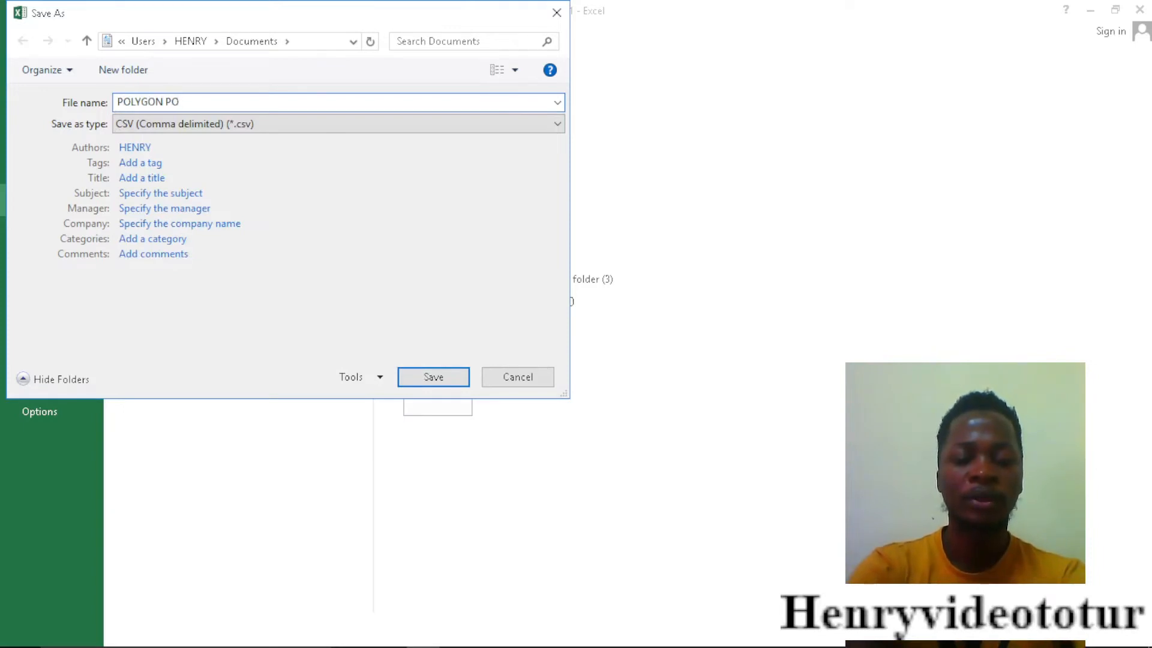
pyautogui.write('INTS')
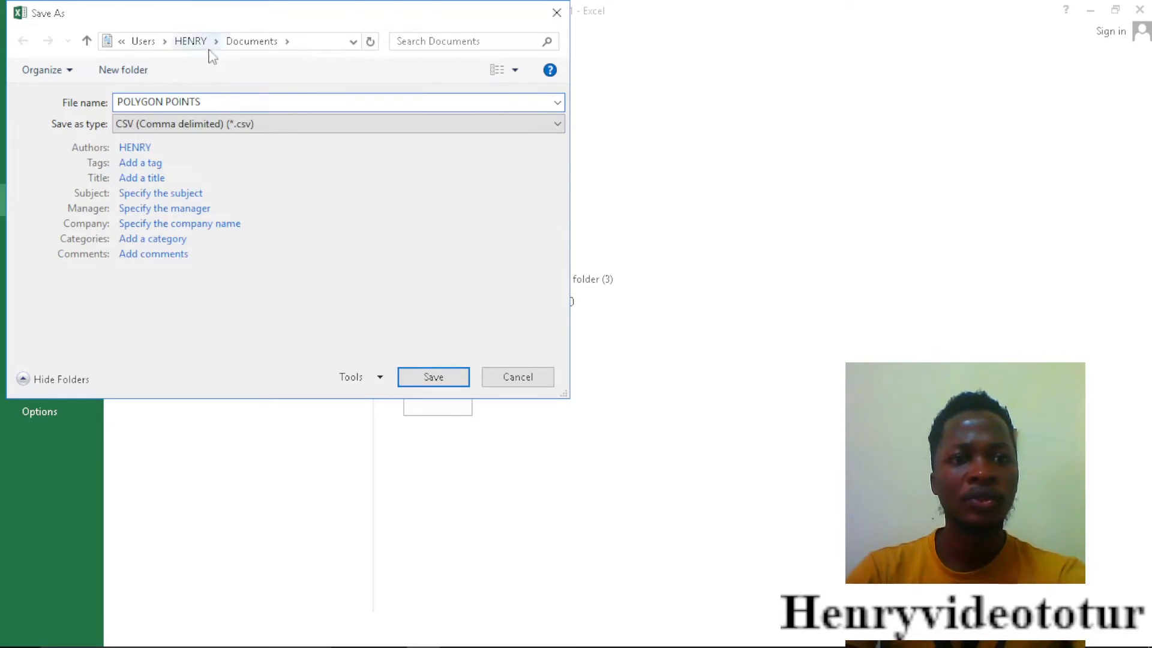
# Step: Save the CSV in the Liberia_Shapefile folder on drive C, and close the workbook without saving further changes to return to ArcMap
pyautogui.click(87, 40)
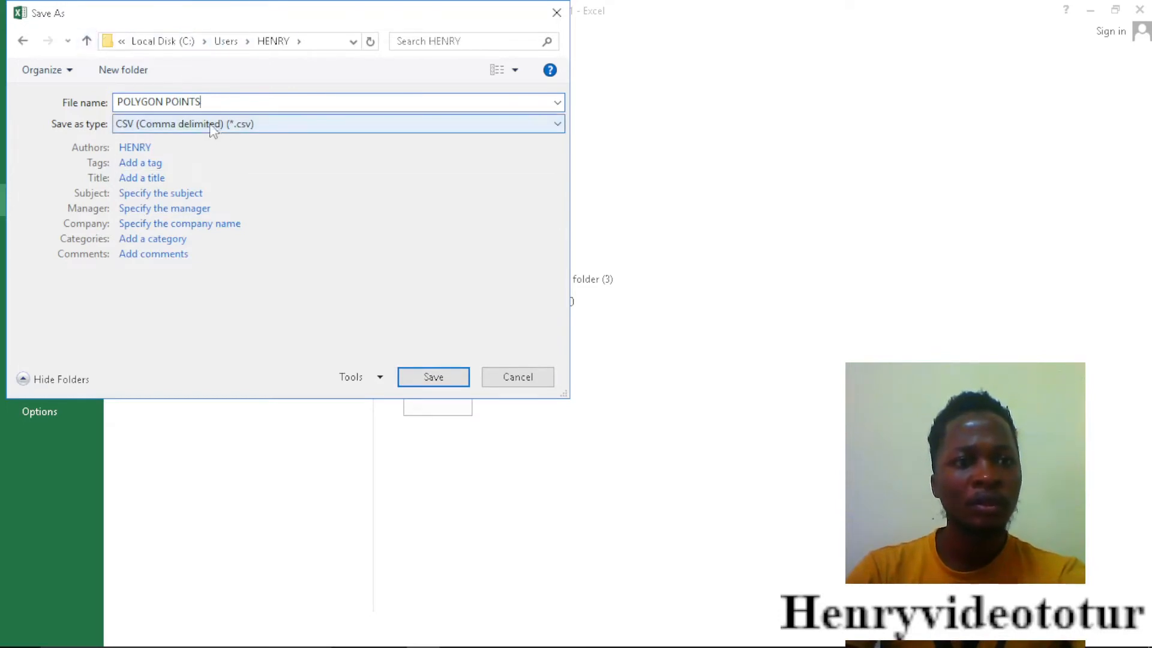
pyautogui.click(205, 42)
pyautogui.click(239, 151)
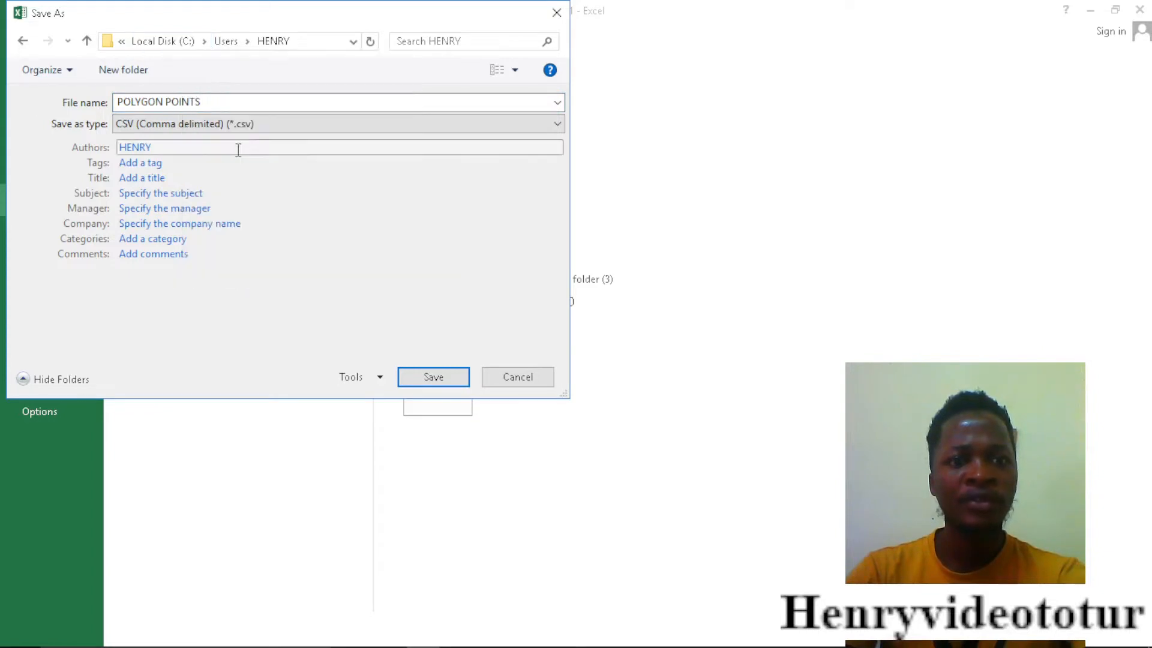
pyautogui.click(432, 377)
pyautogui.click(508, 379)
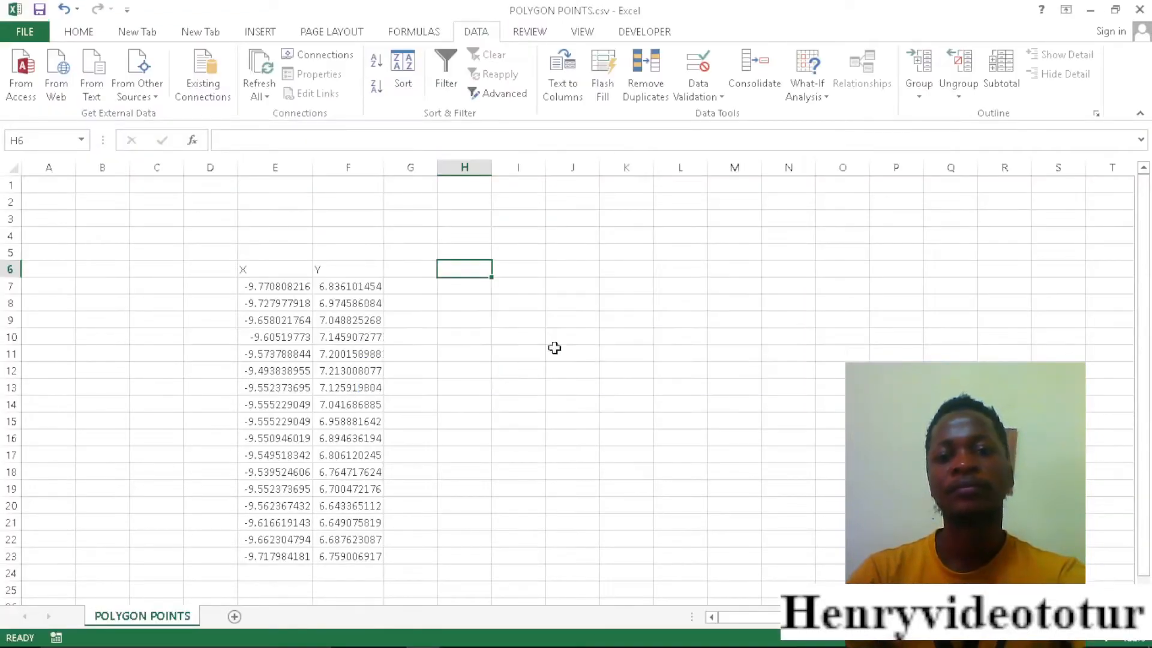
pyautogui.click(1140, 10)
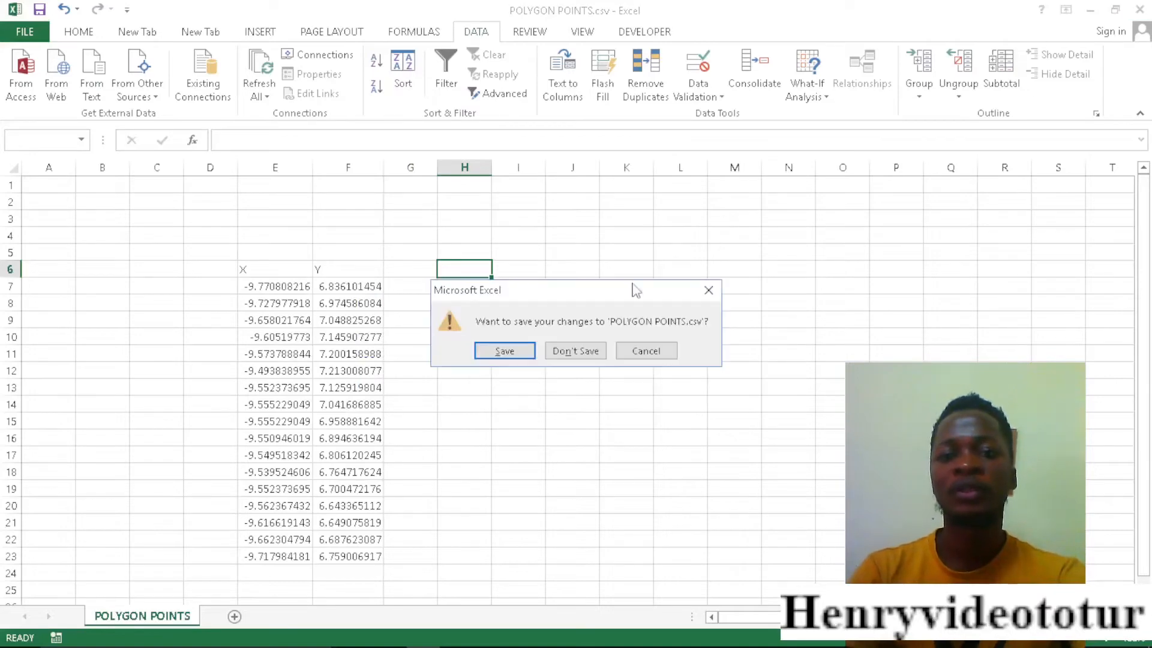
pyautogui.click(567, 352)
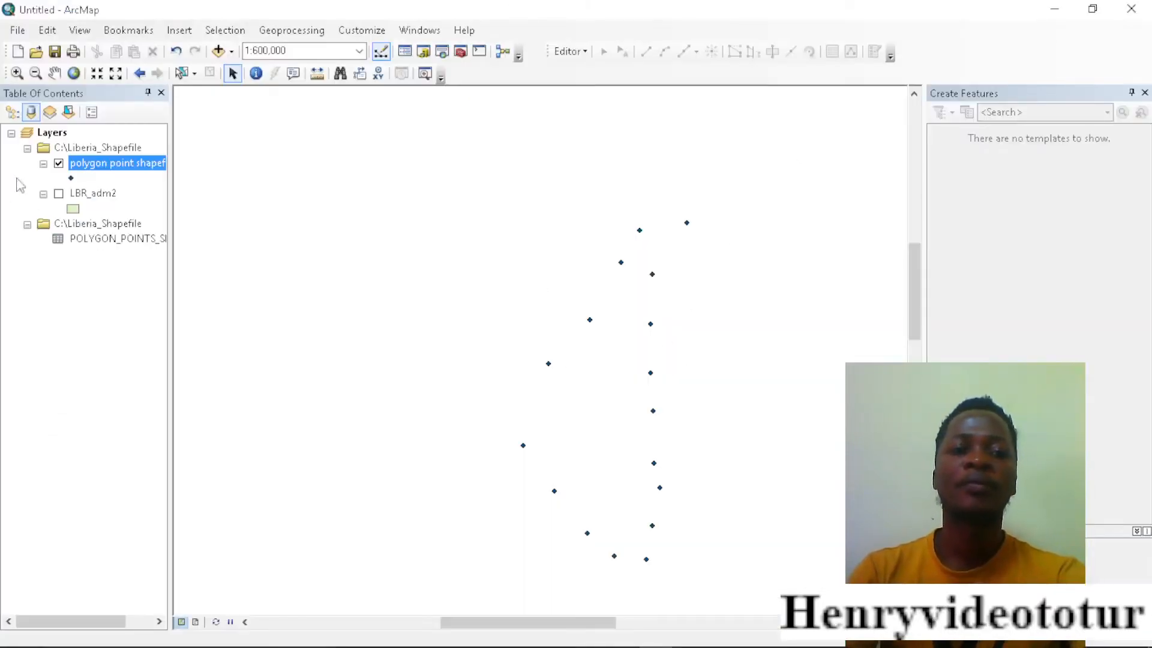
# Step: Remove the polygon point shapefile layer and the exported POLYGON_POINTS_SHAPE table from the map, and close the Create Features pane
pyautogui.rightClick(133, 164)
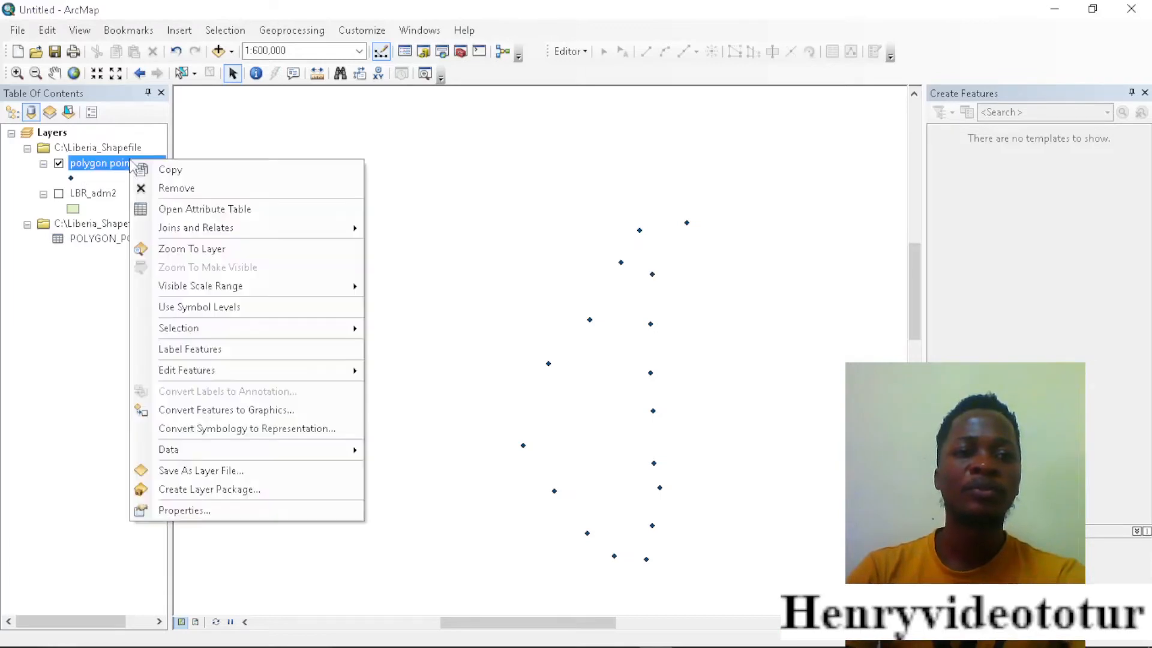
pyautogui.click(175, 188)
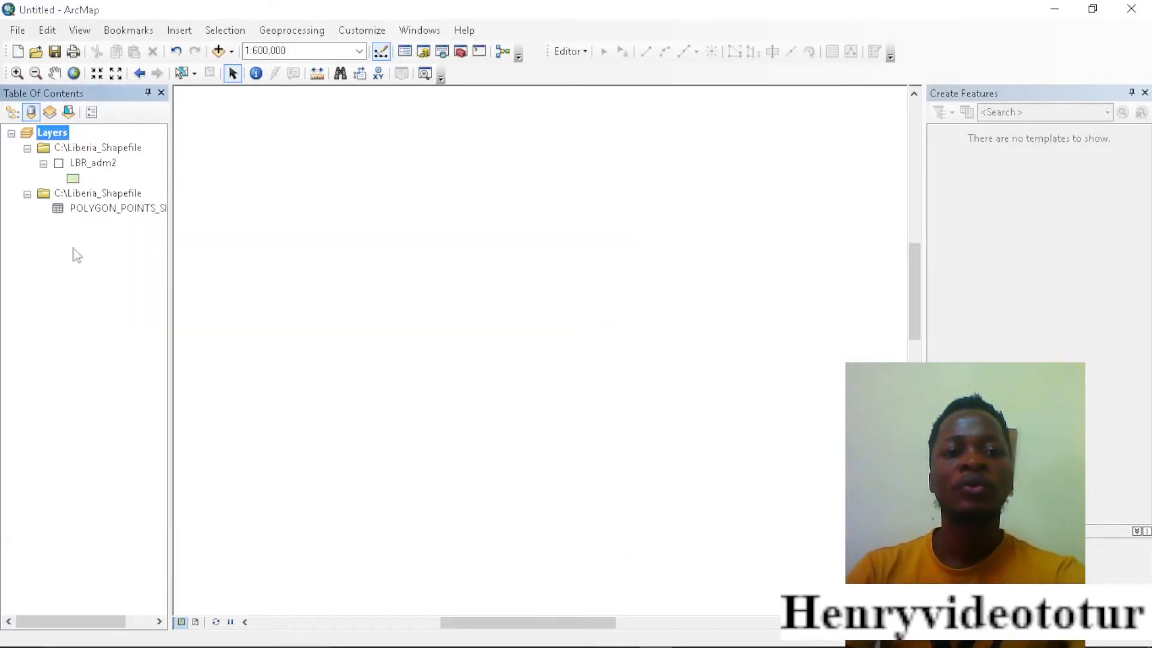
pyautogui.rightClick(104, 196)
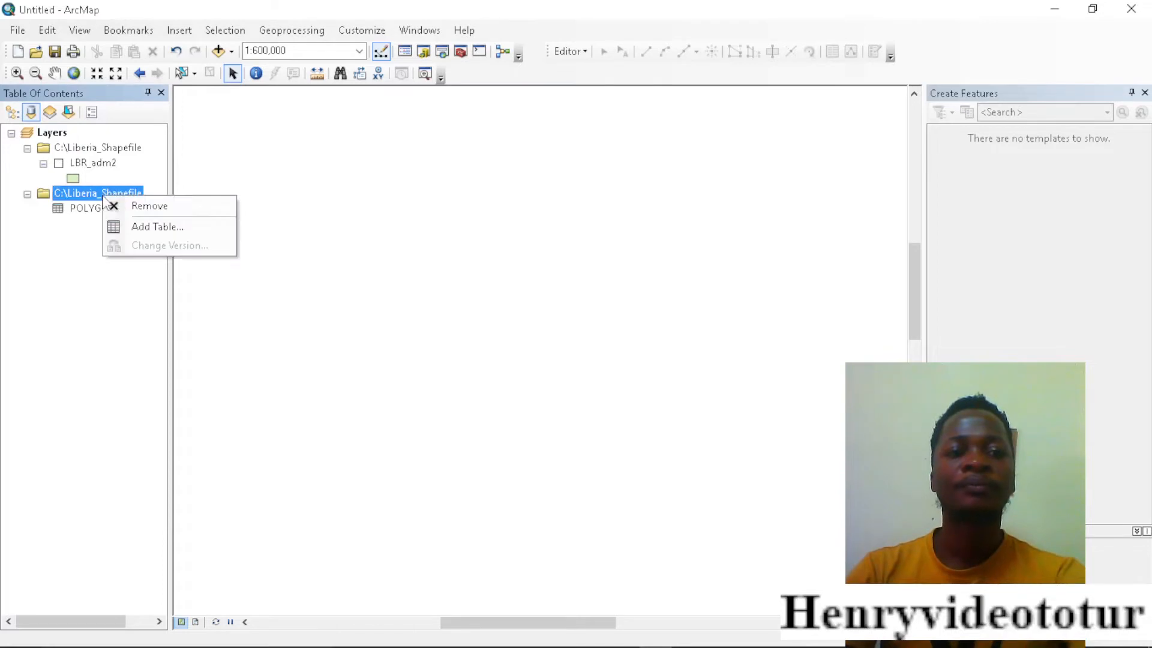
pyautogui.click(146, 205)
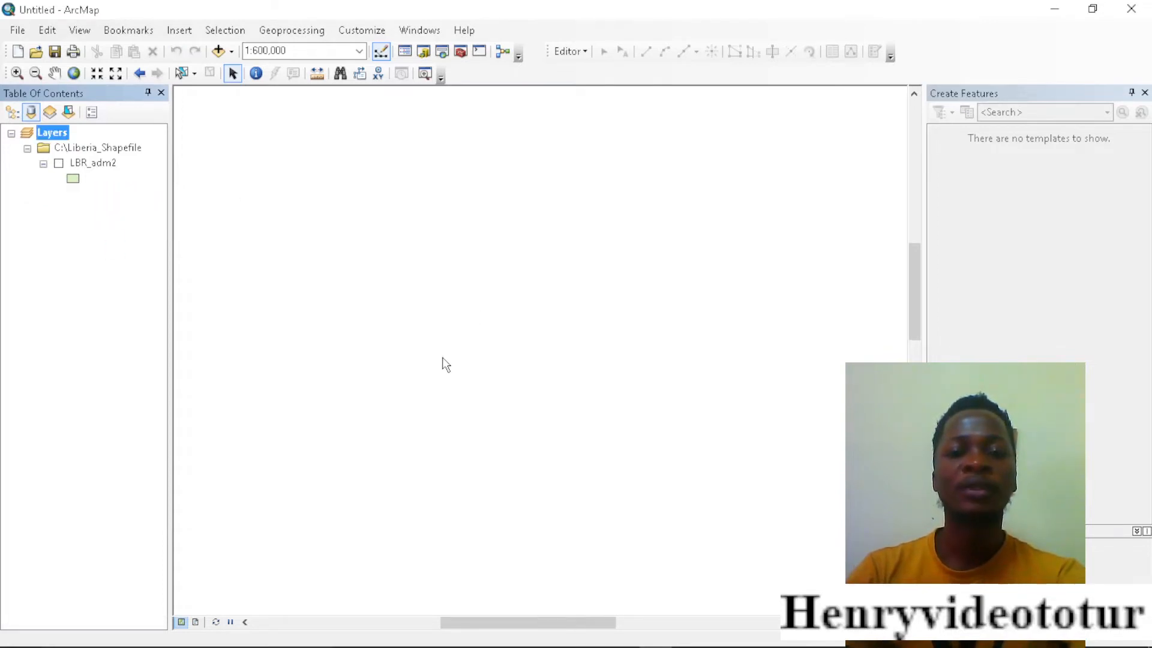
pyautogui.click(1144, 92)
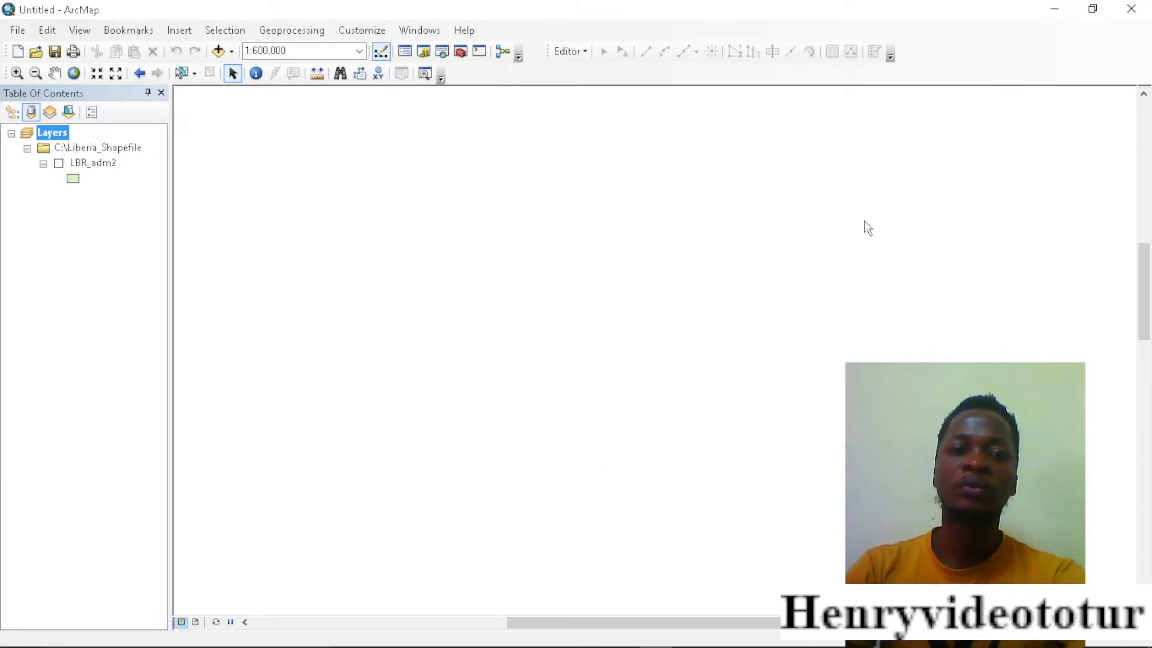
# Step: Add POLYGON POINTS.csv from the C:\Liberia_Shapefile folder to the map
pyautogui.click(218, 51)
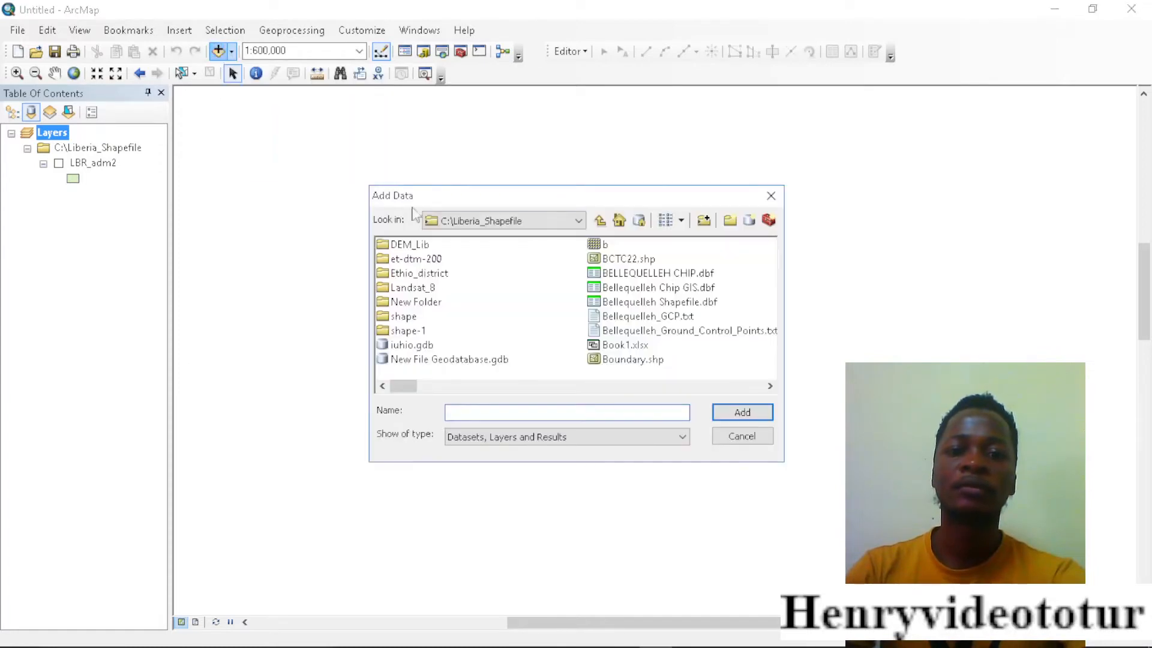
pyautogui.click(668, 322)
pyautogui.press('p')
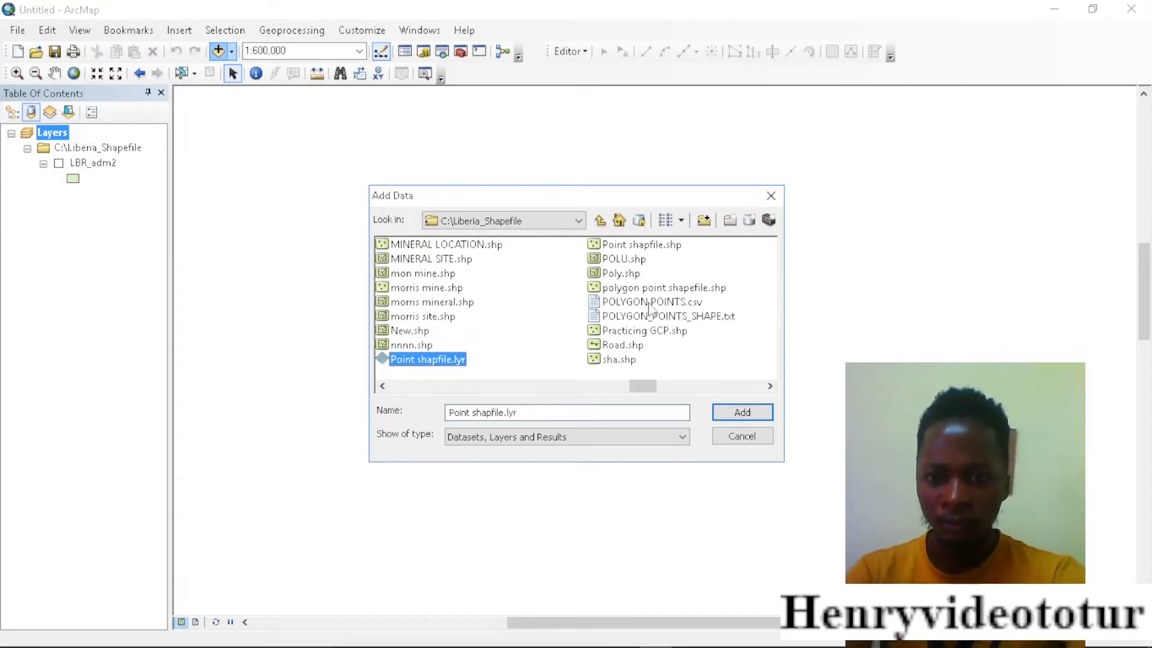
pyautogui.click(684, 306)
pyautogui.click(742, 412)
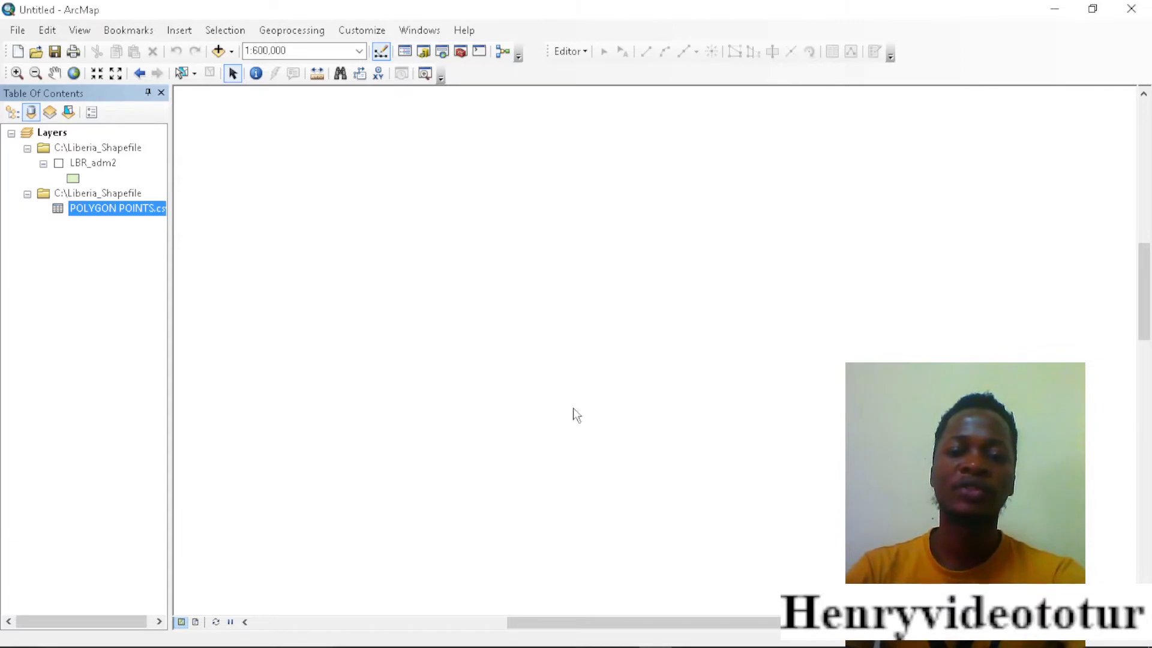
# Step: Display the POLYGON POINTS.csv table as XY data, using X and Y as coordinate fields and GCS_WGS_1984 as coordinate system
pyautogui.rightClick(130, 208)
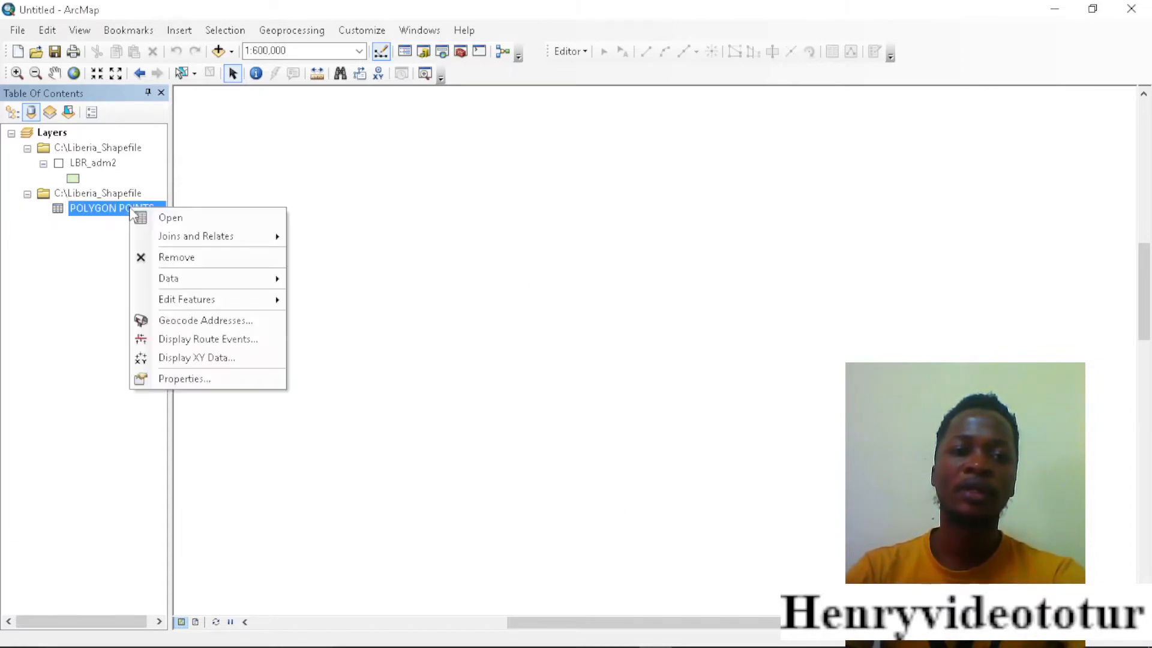
pyautogui.click(198, 358)
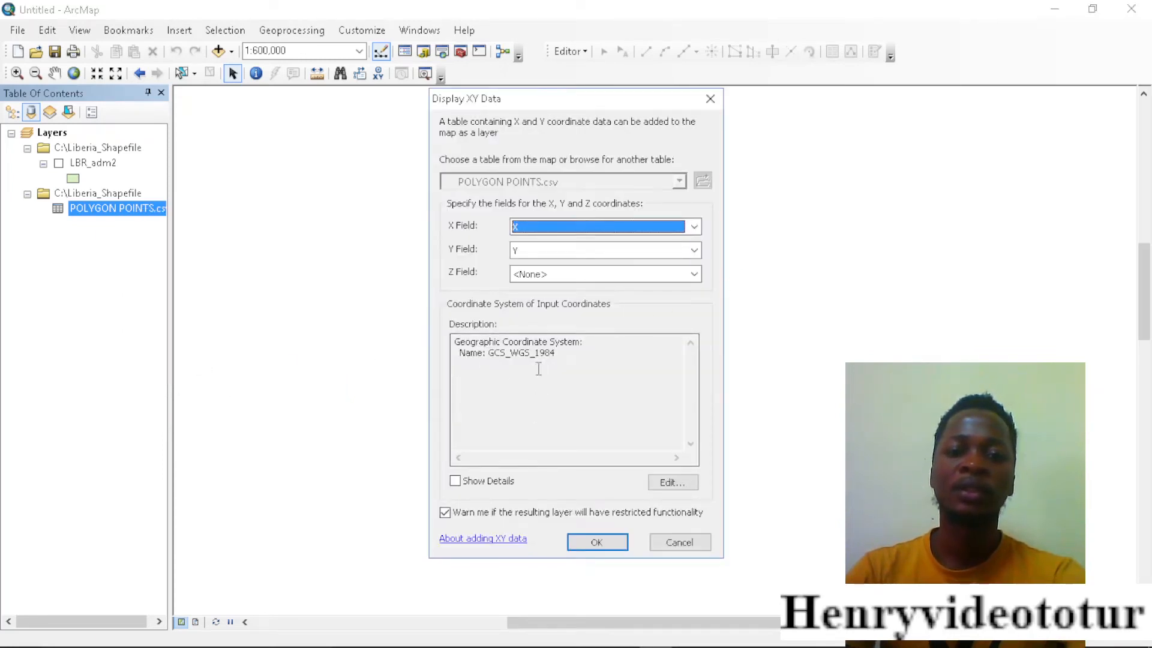
pyautogui.click(597, 543)
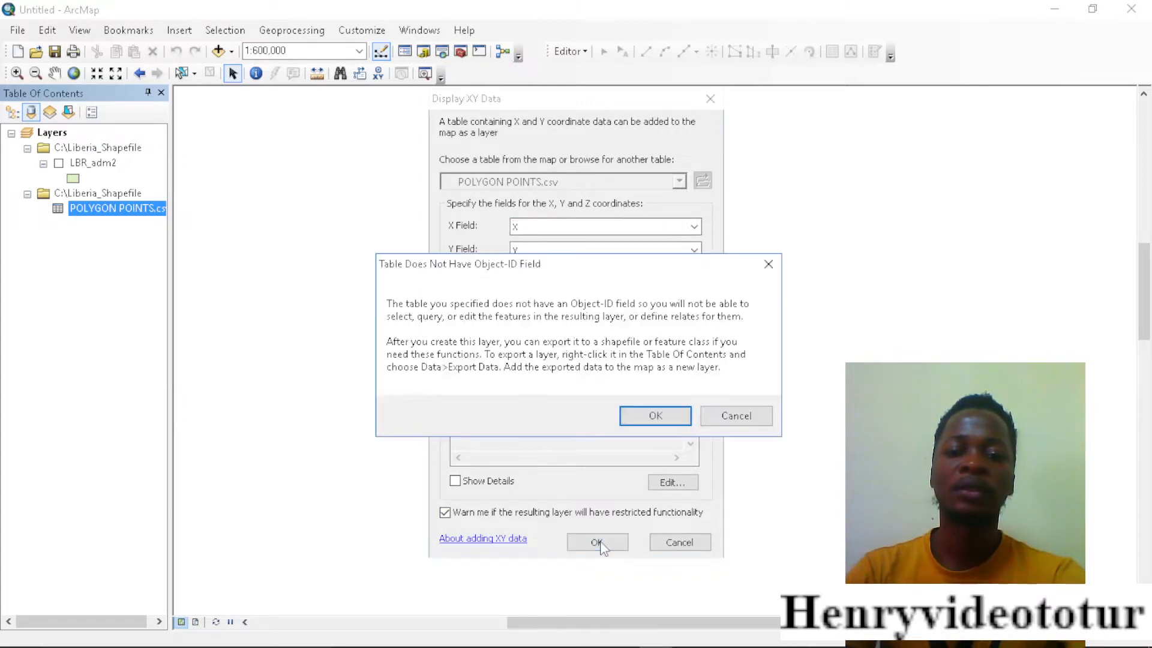
pyautogui.click(653, 417)
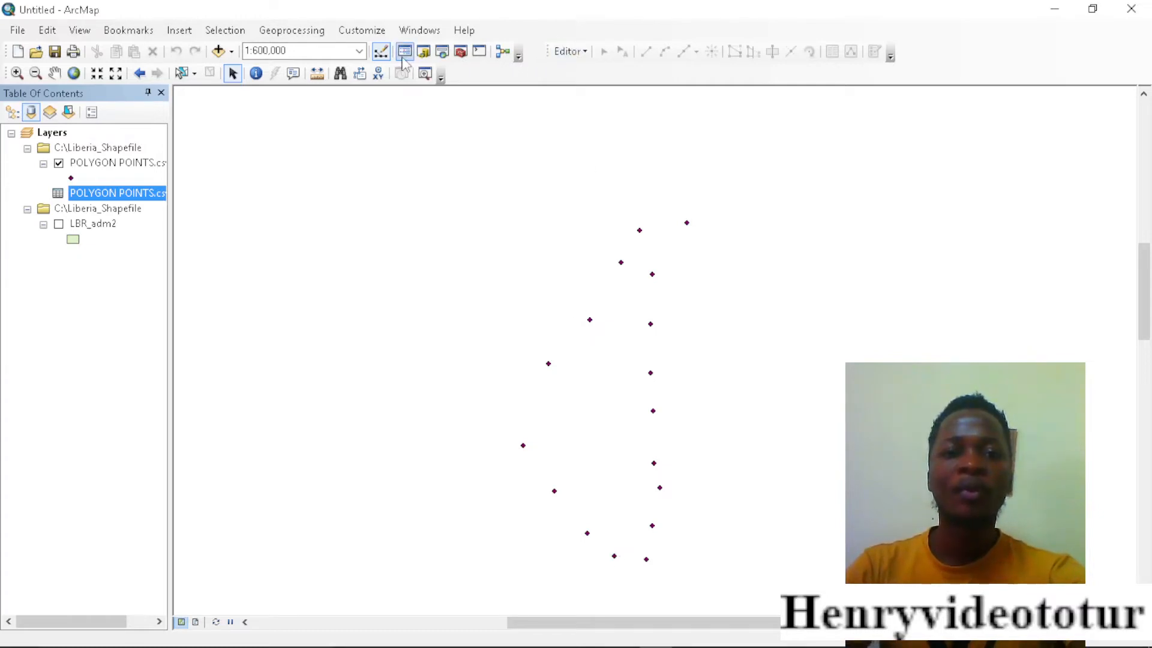
# Step: Set up a new shapefile in the C:\Liberia_Shapefile folder, named Polygon shapefiled, with Polygon as feature type
pyautogui.click(423, 53)
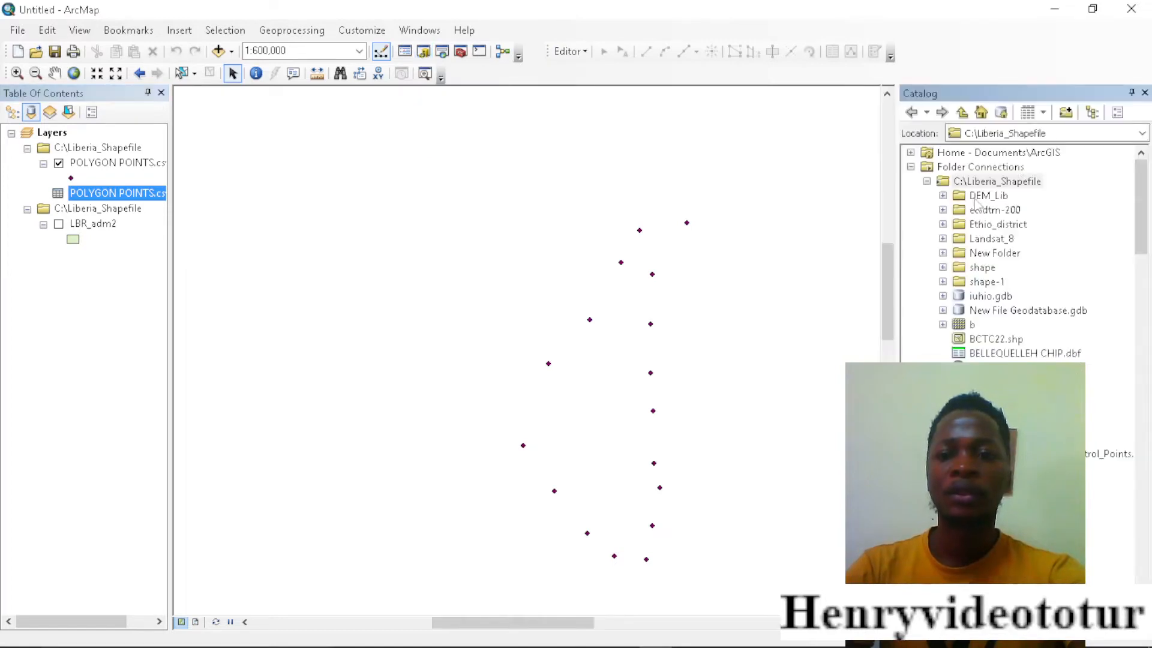
pyautogui.rightClick(1006, 186)
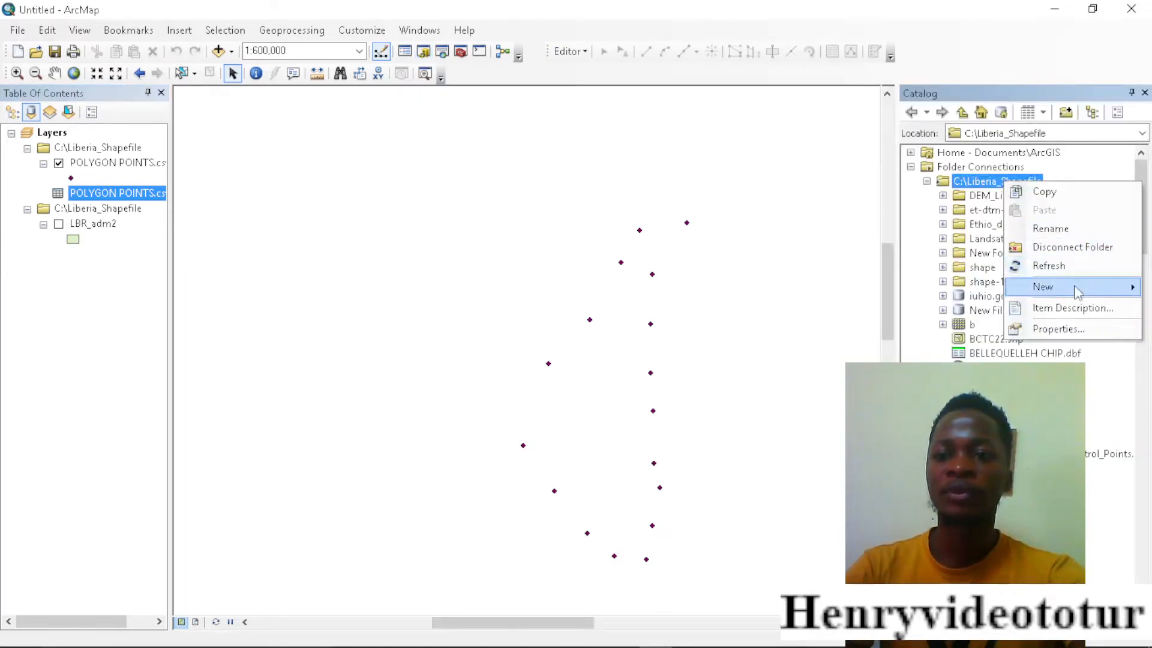
pyautogui.moveTo(1075, 285)
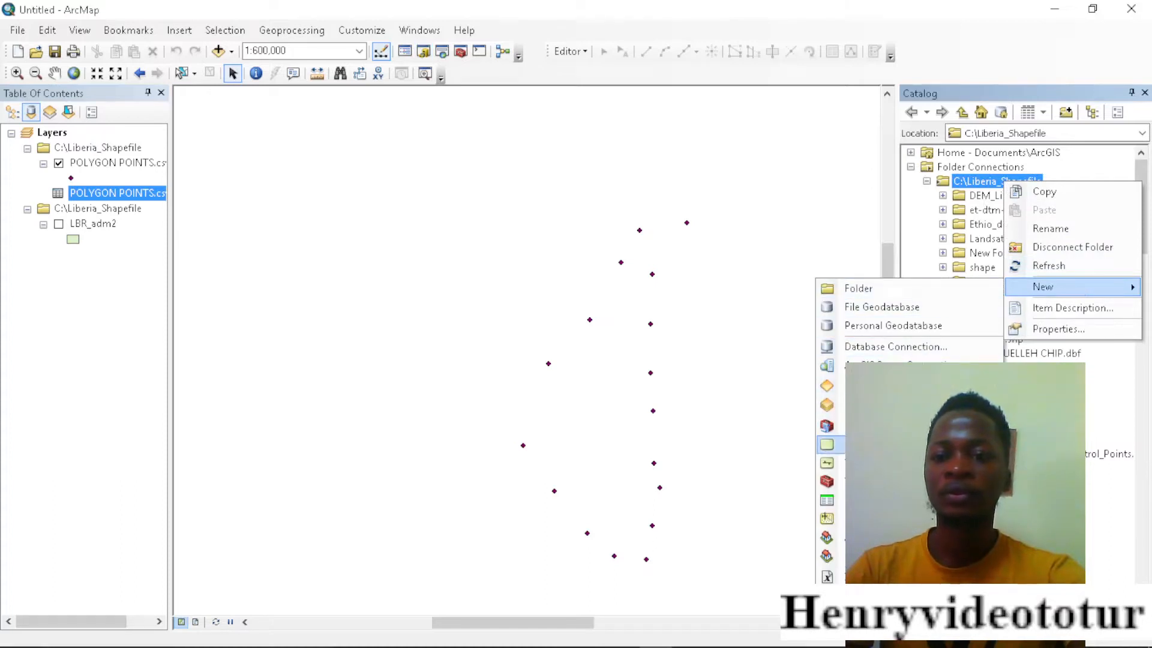
pyautogui.click(870, 386)
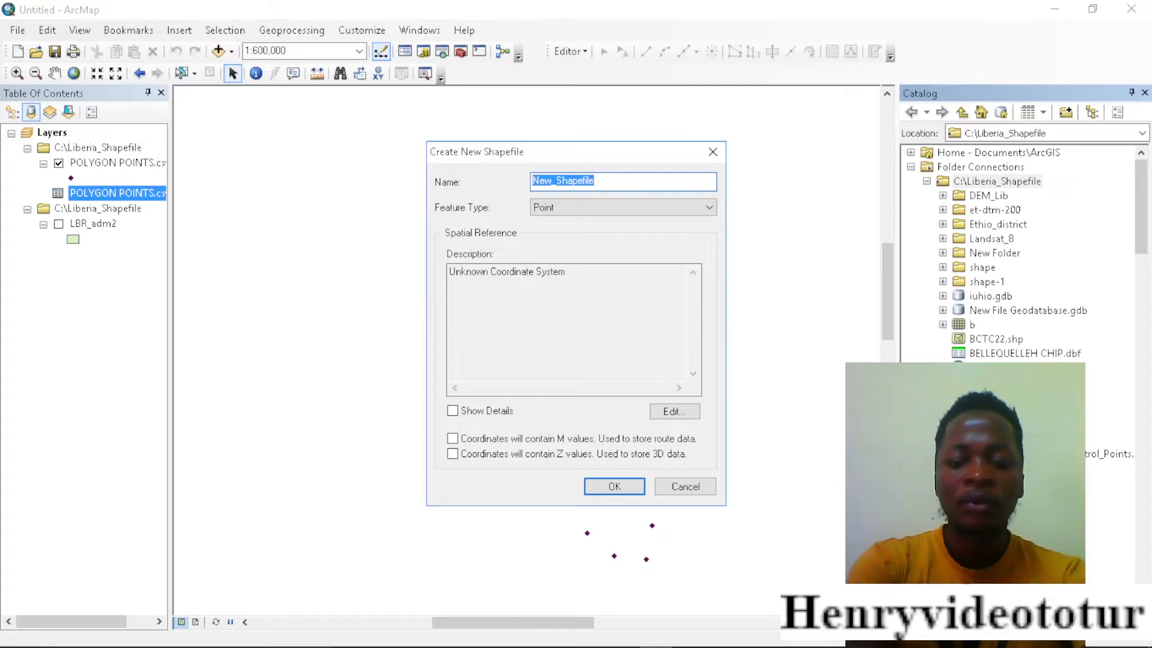
pyautogui.write('Polygon sha')
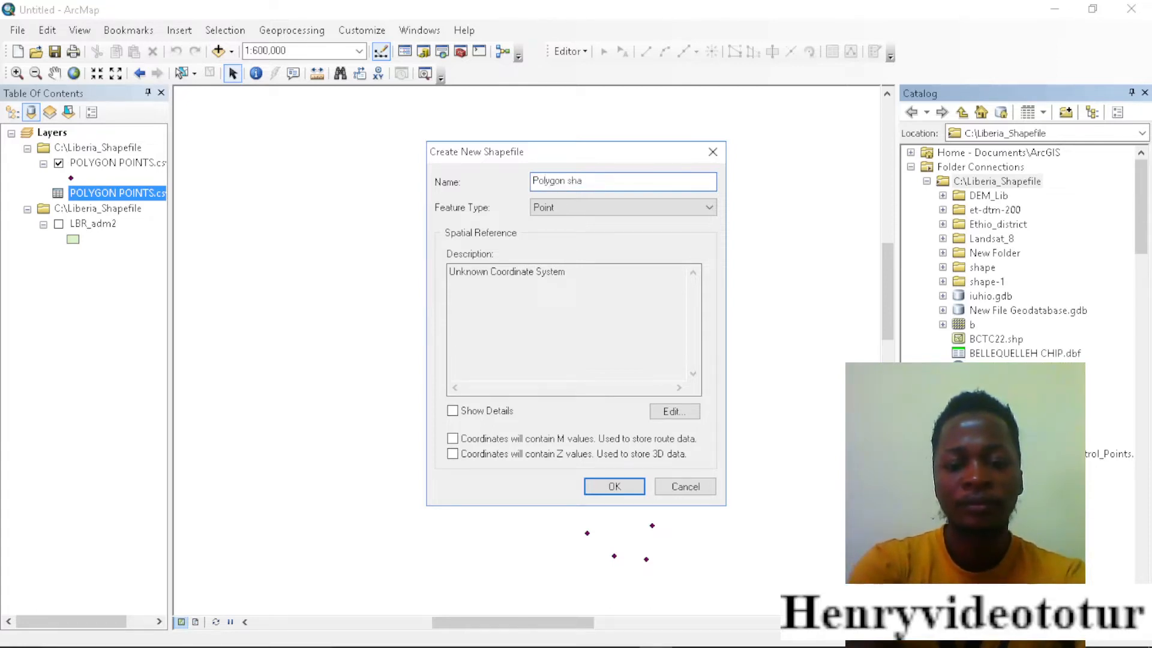
pyautogui.write('pefil')
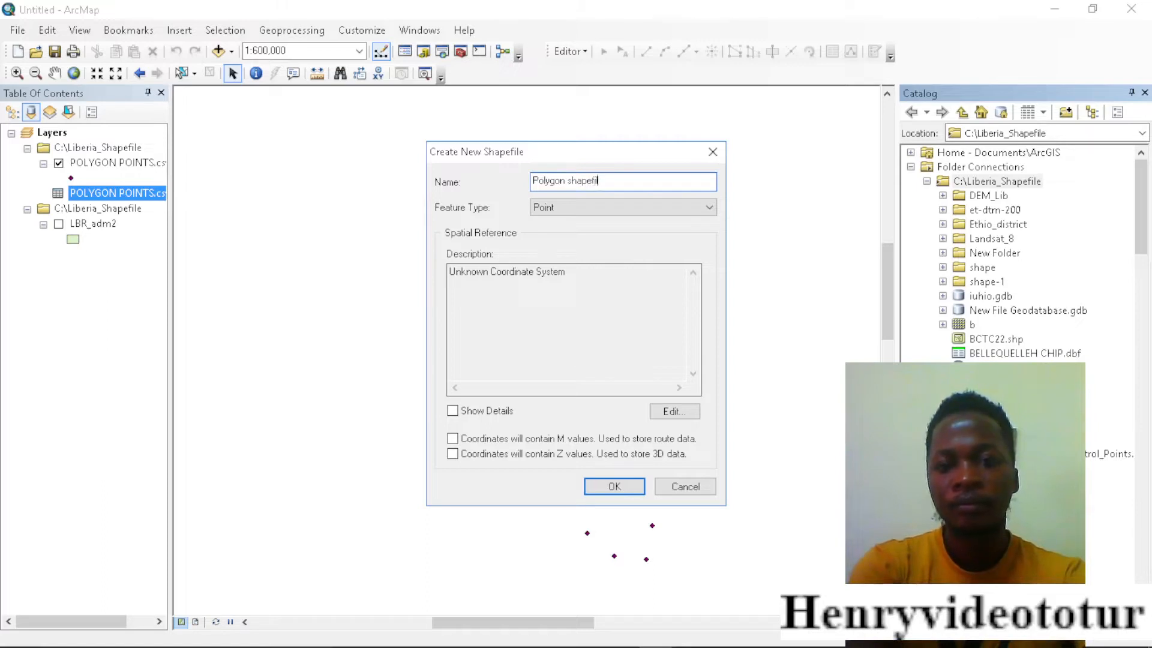
pyautogui.write('ed')
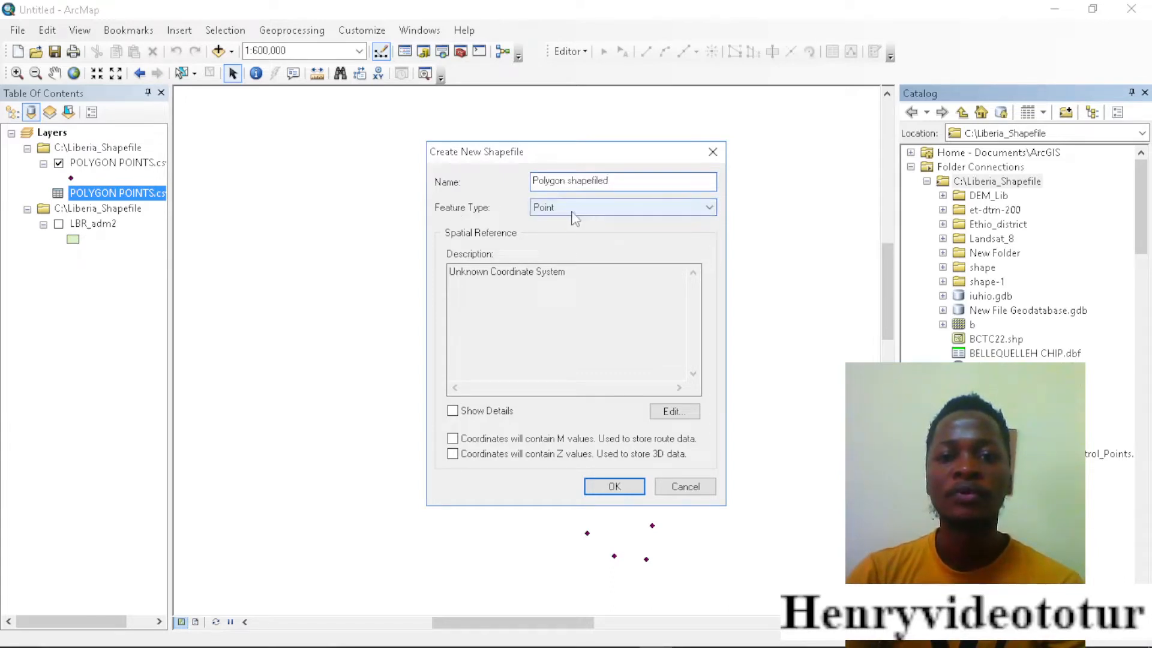
pyautogui.click(597, 203)
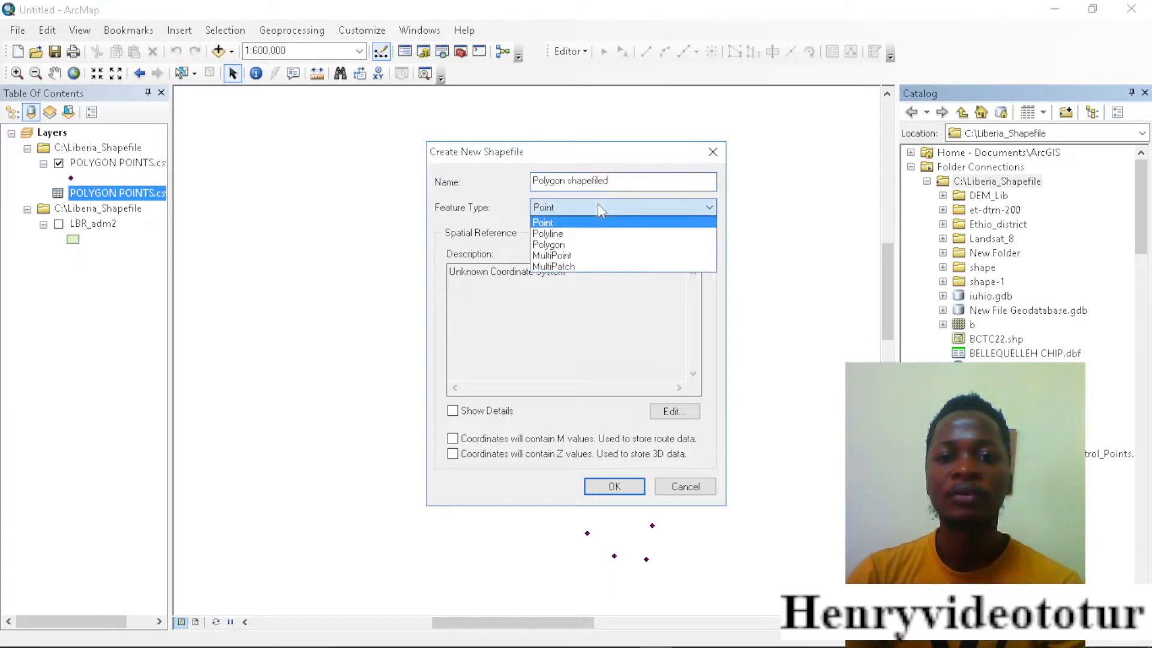
pyautogui.click(562, 247)
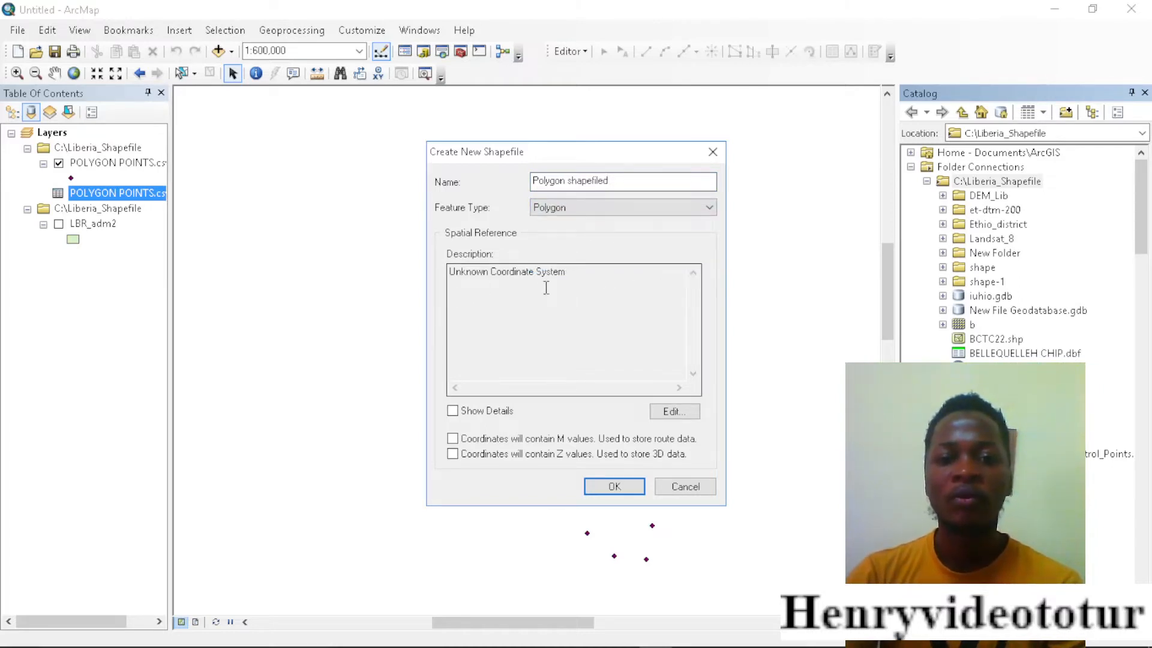
# Step: Assign GCS_WGS_1984 as the new shapefile's coordinate system, create it, and close the Catalog
pyautogui.click(674, 412)
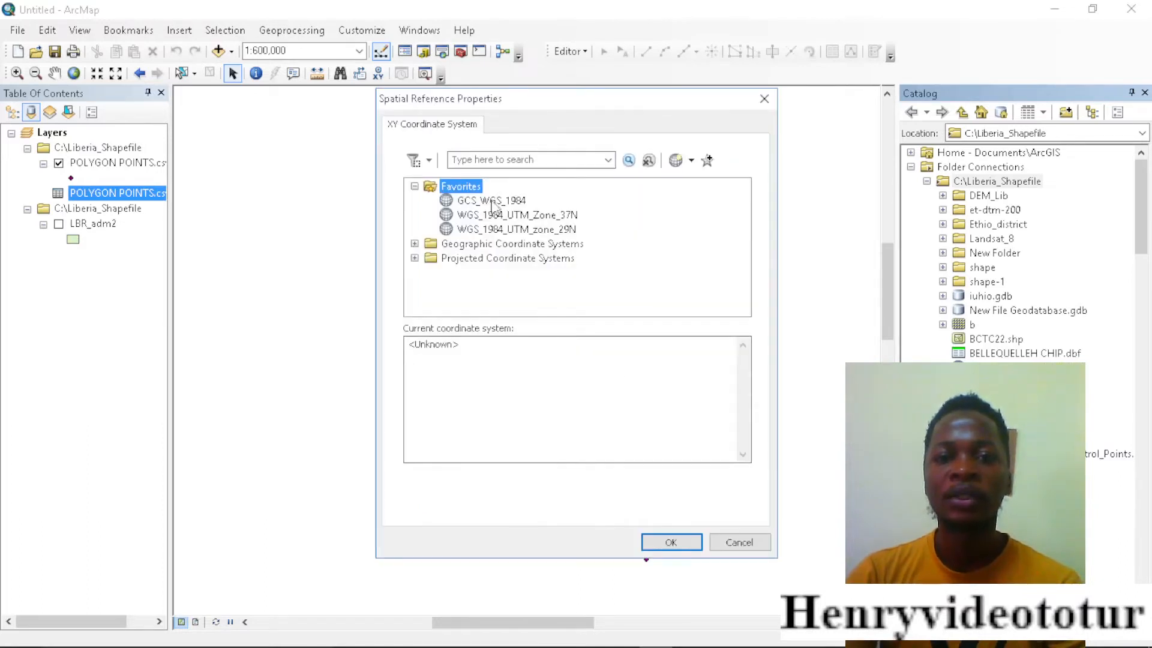
pyautogui.click(519, 203)
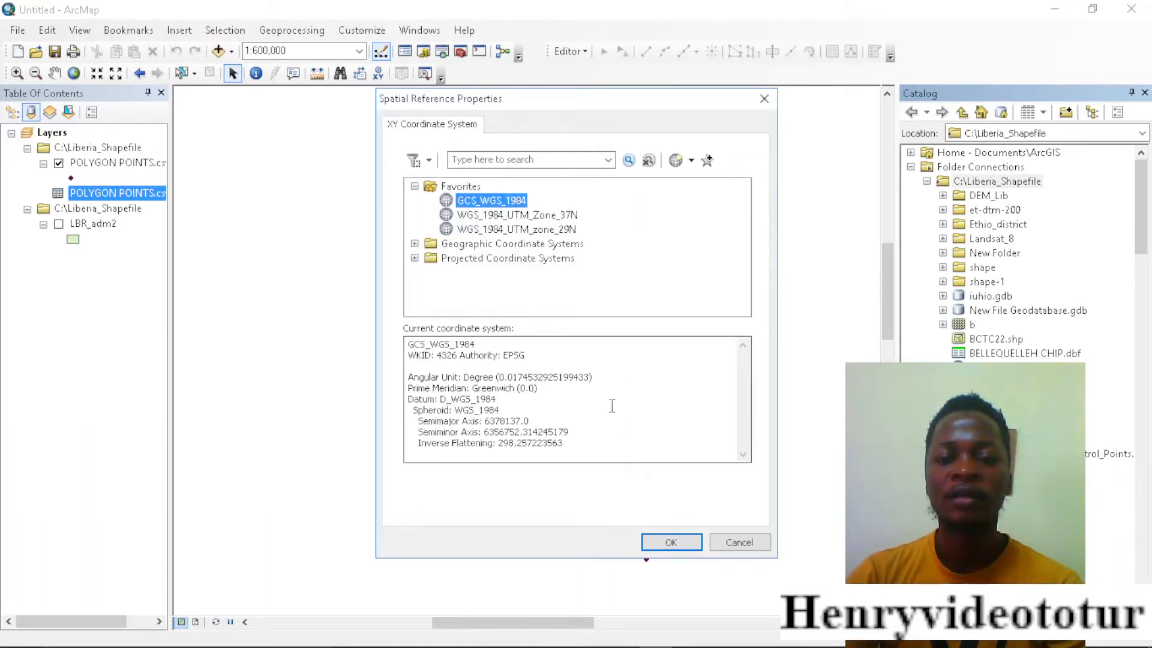
pyautogui.click(669, 542)
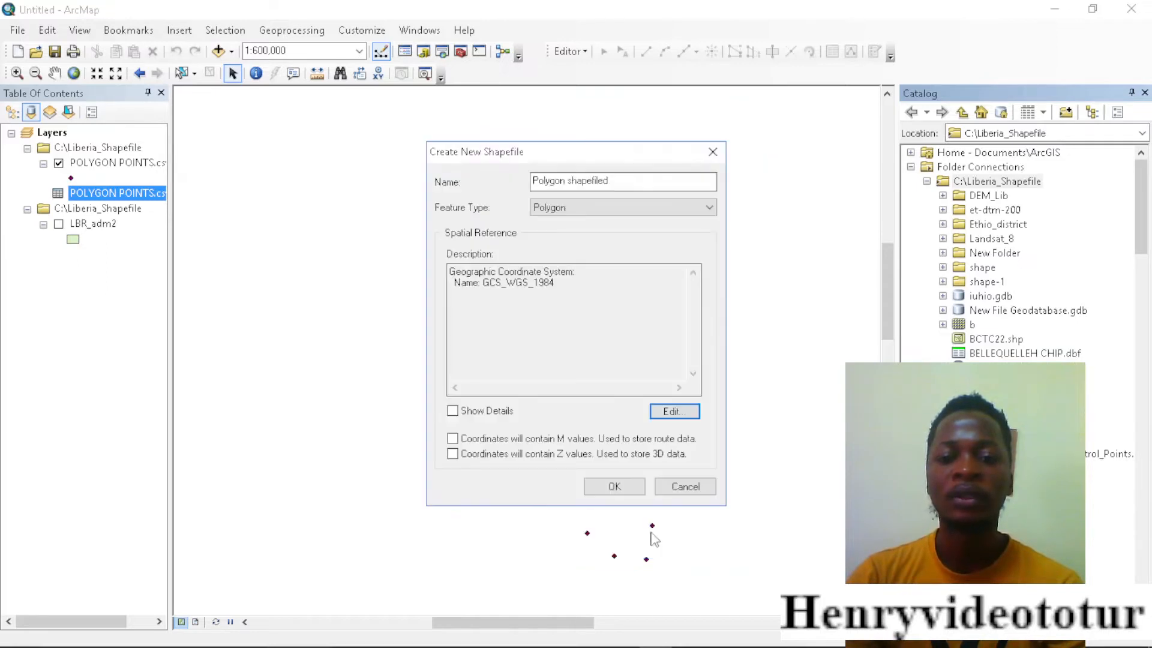
pyautogui.click(615, 486)
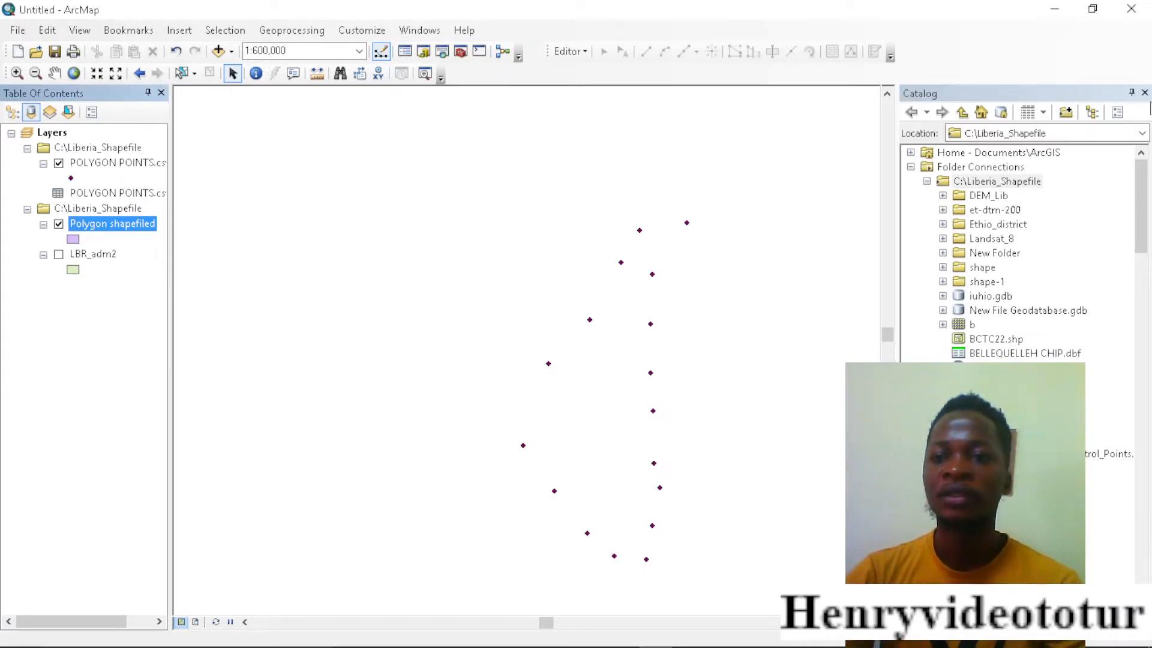
pyautogui.click(1145, 93)
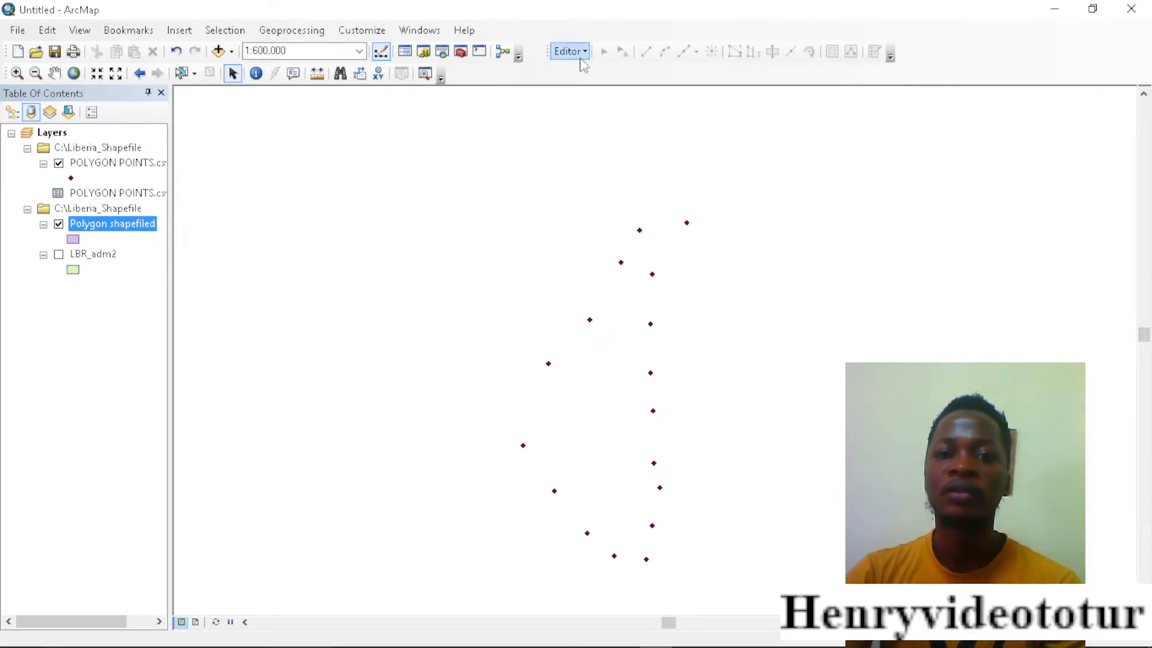
# Step: Start an edit session on the Polygon shapefiled layer and choose its template in Create Features for drawing
pyautogui.click(581, 53)
pyautogui.click(581, 53)
pyautogui.click(580, 54)
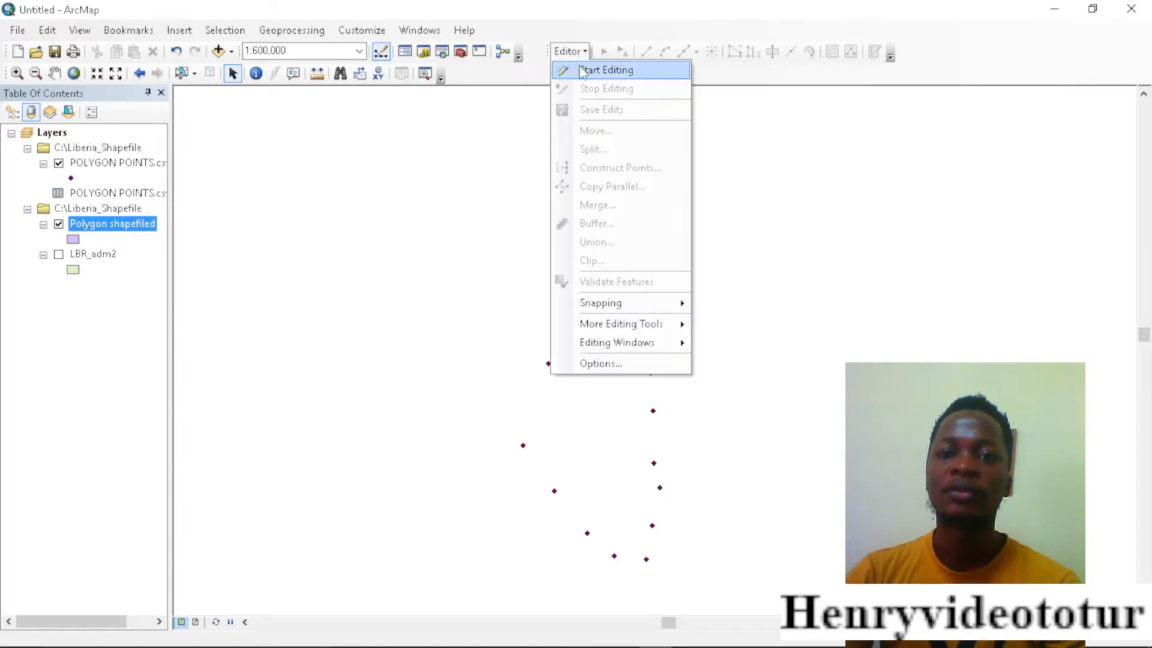
pyautogui.click(594, 69)
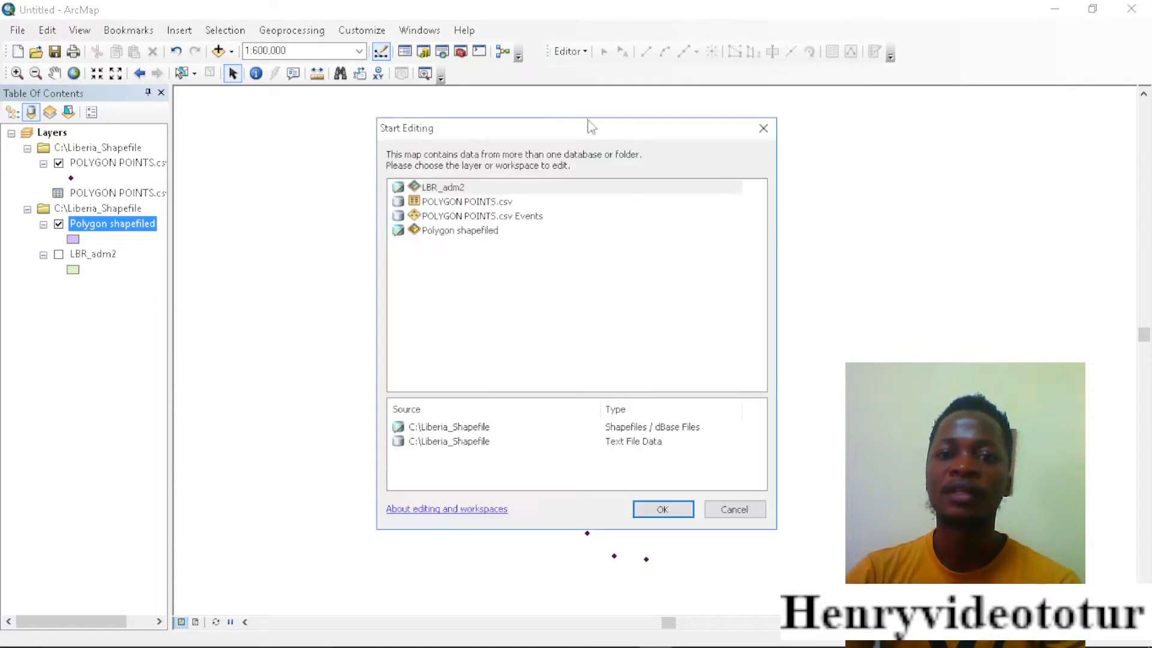
pyautogui.click(469, 232)
pyautogui.click(662, 509)
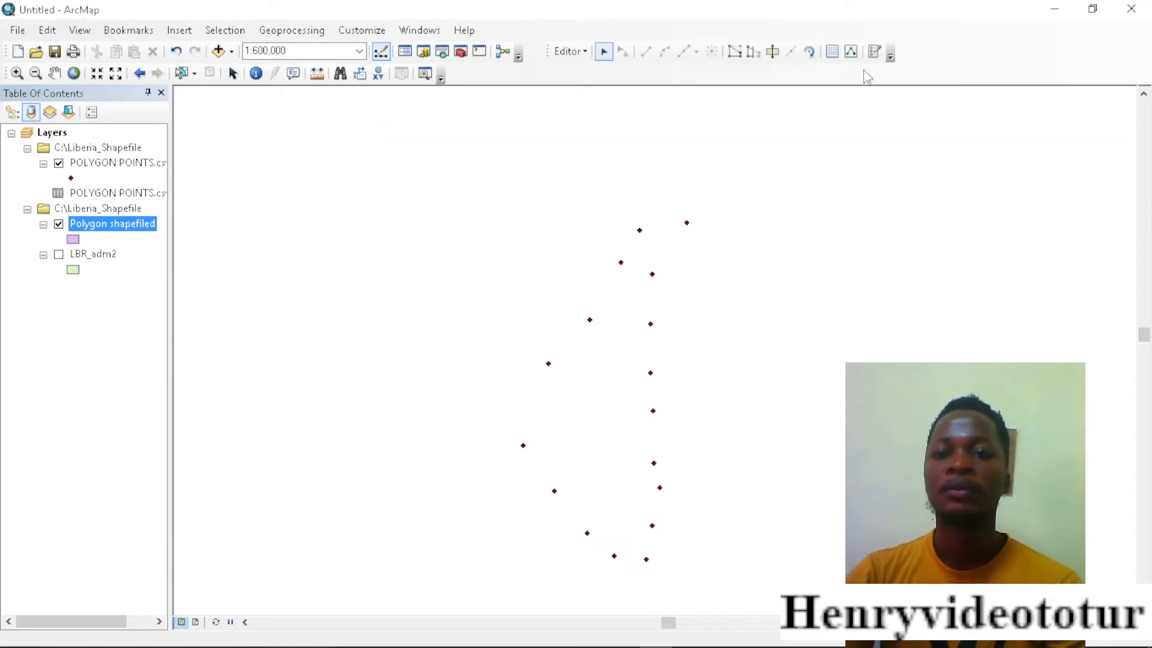
pyautogui.click(875, 53)
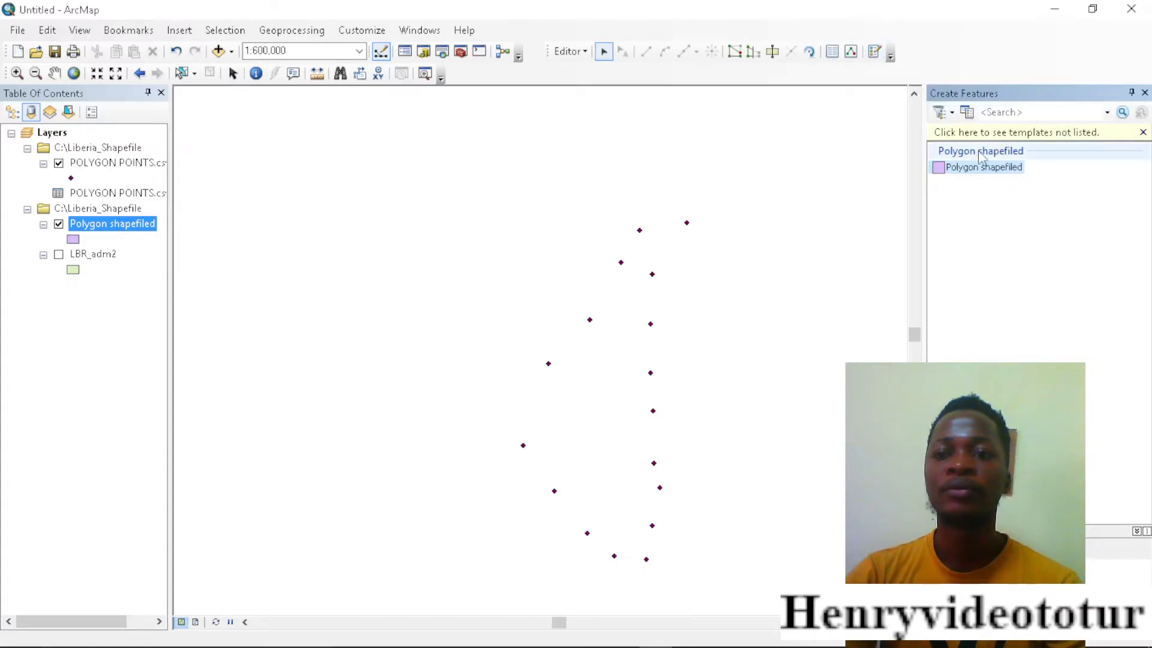
pyautogui.click(981, 170)
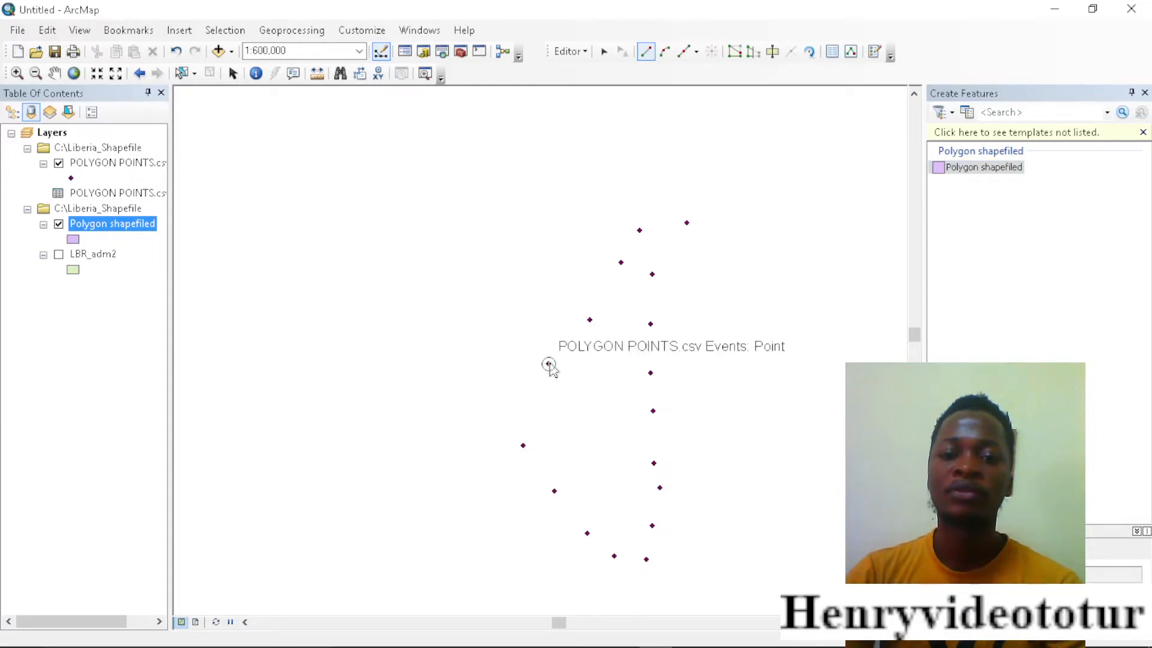
# Step: Draw one closed polygon in the Polygon shapefiled layer, snapping a vertex to every plotted boundary point clockwise from the upper-left flank
pyautogui.click(549, 364)
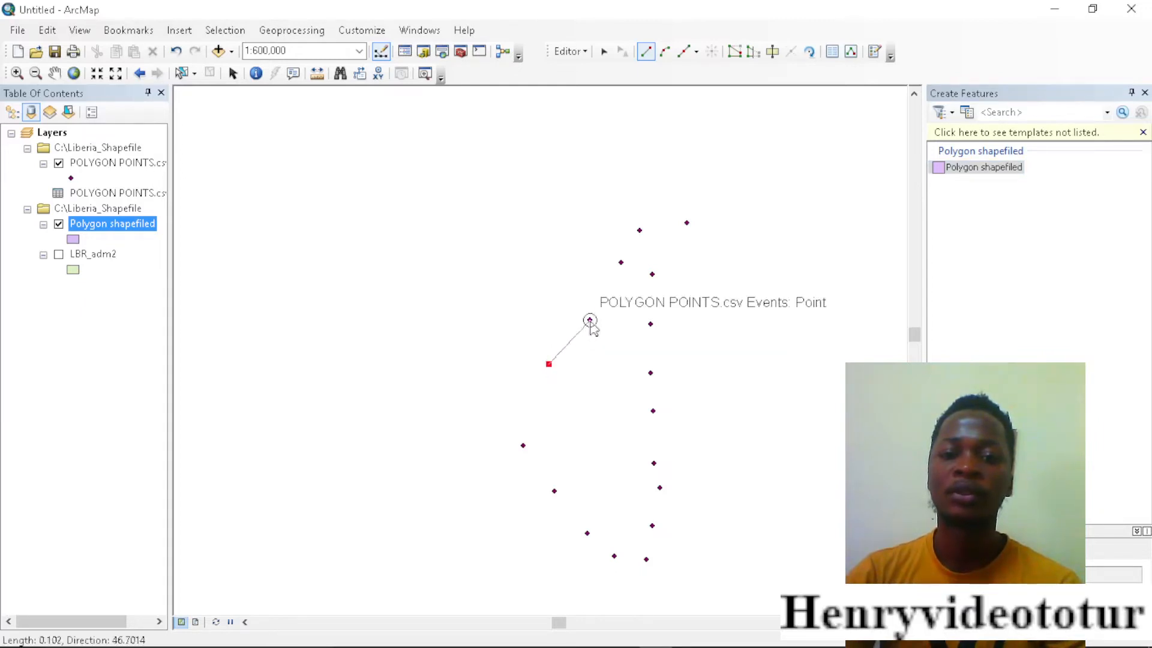
pyautogui.click(590, 320)
pyautogui.click(622, 262)
pyautogui.click(640, 230)
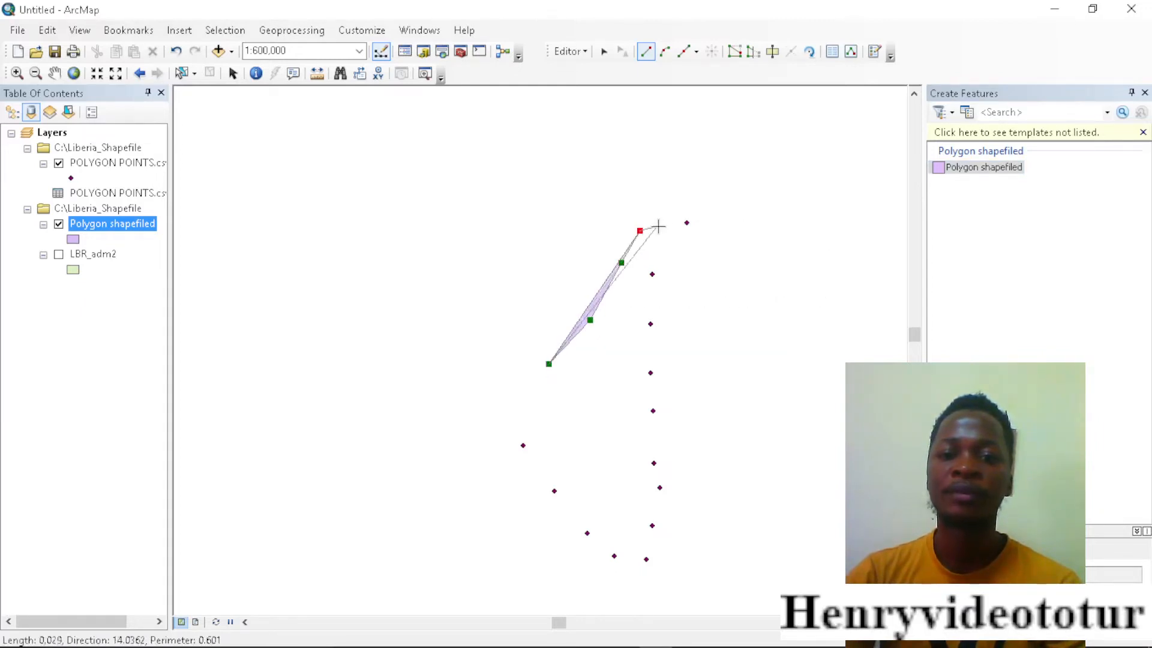
pyautogui.click(687, 223)
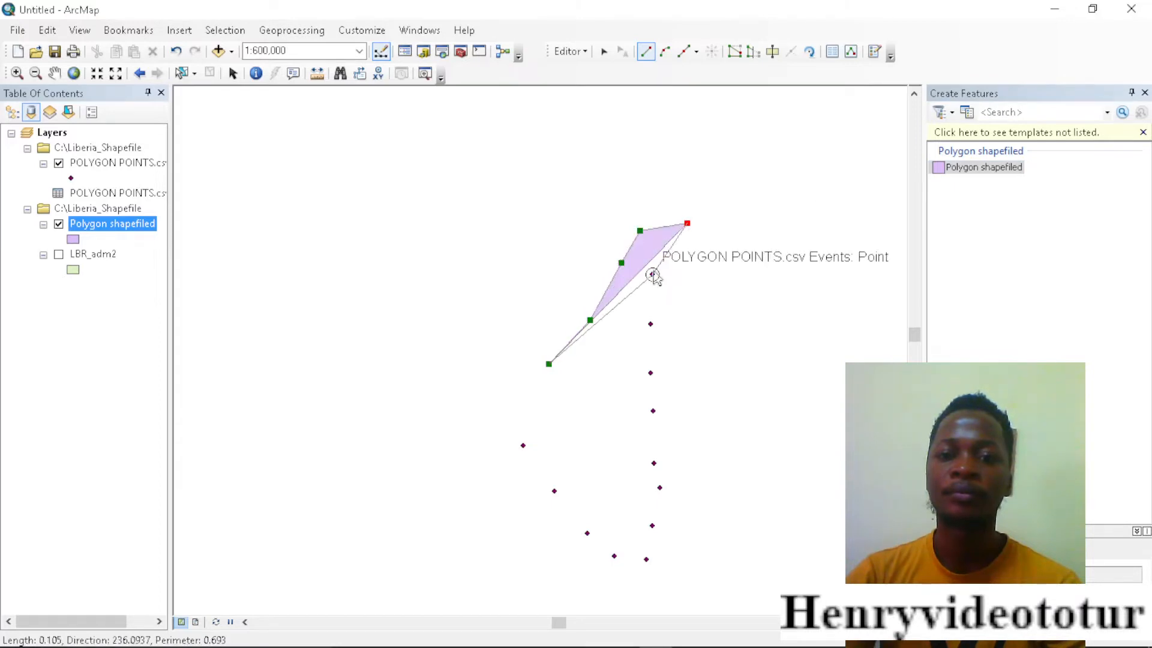
pyautogui.click(652, 274)
pyautogui.click(651, 324)
pyautogui.click(651, 373)
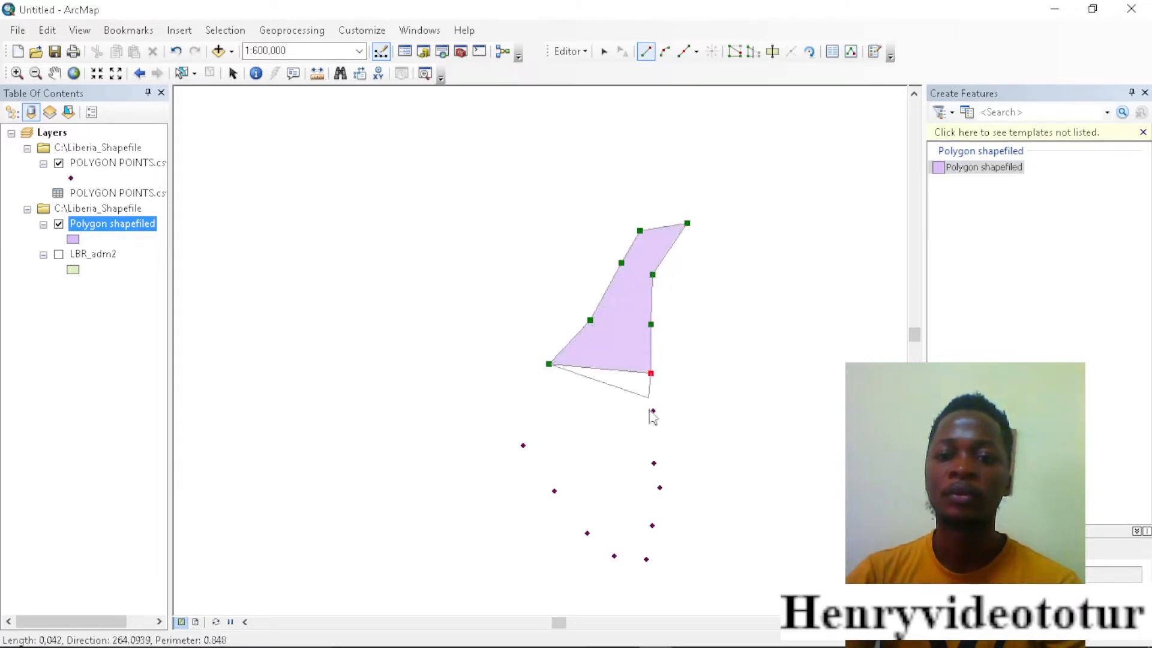
pyautogui.click(653, 411)
pyautogui.click(653, 463)
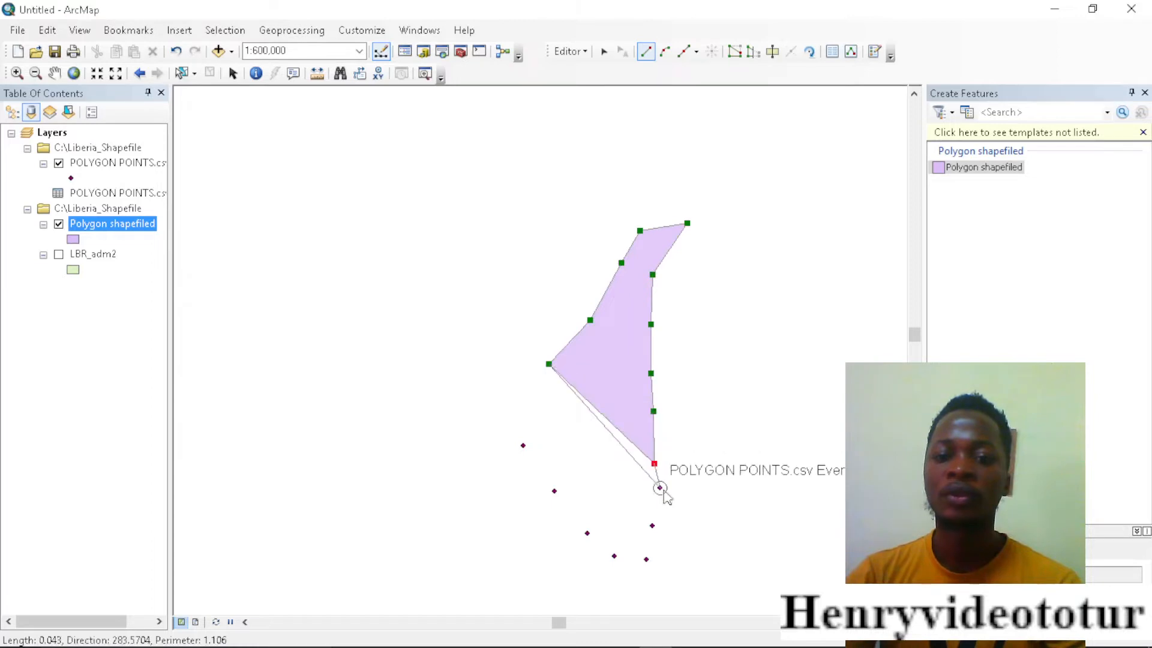
pyautogui.click(660, 487)
pyautogui.click(652, 525)
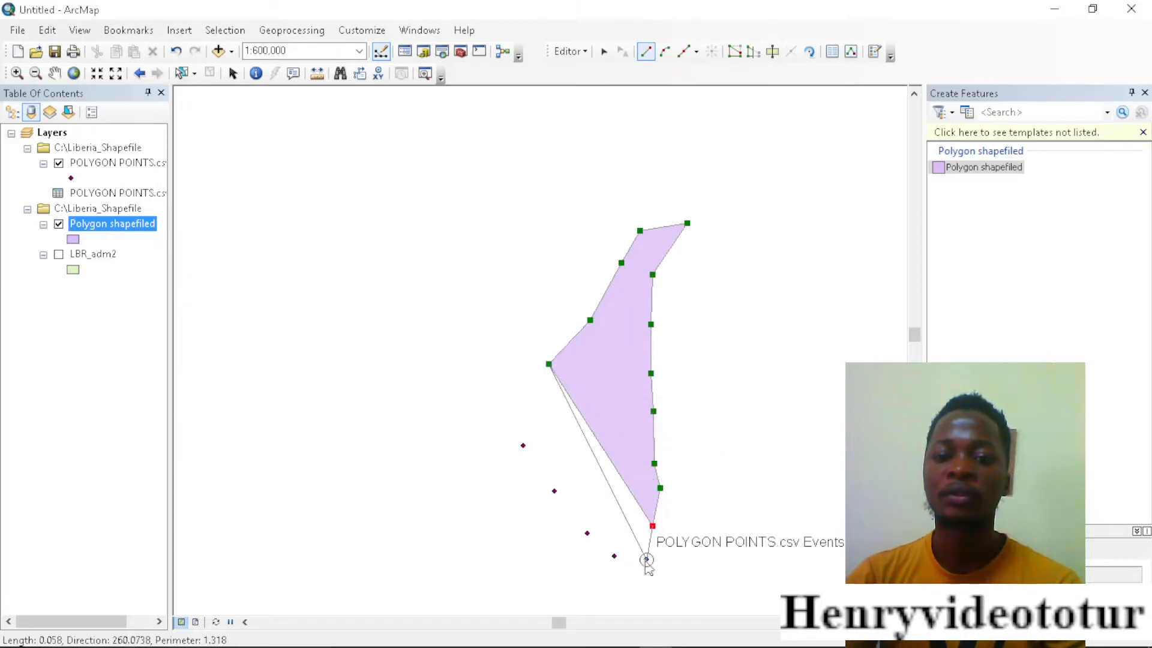
pyautogui.click(646, 559)
pyautogui.click(614, 555)
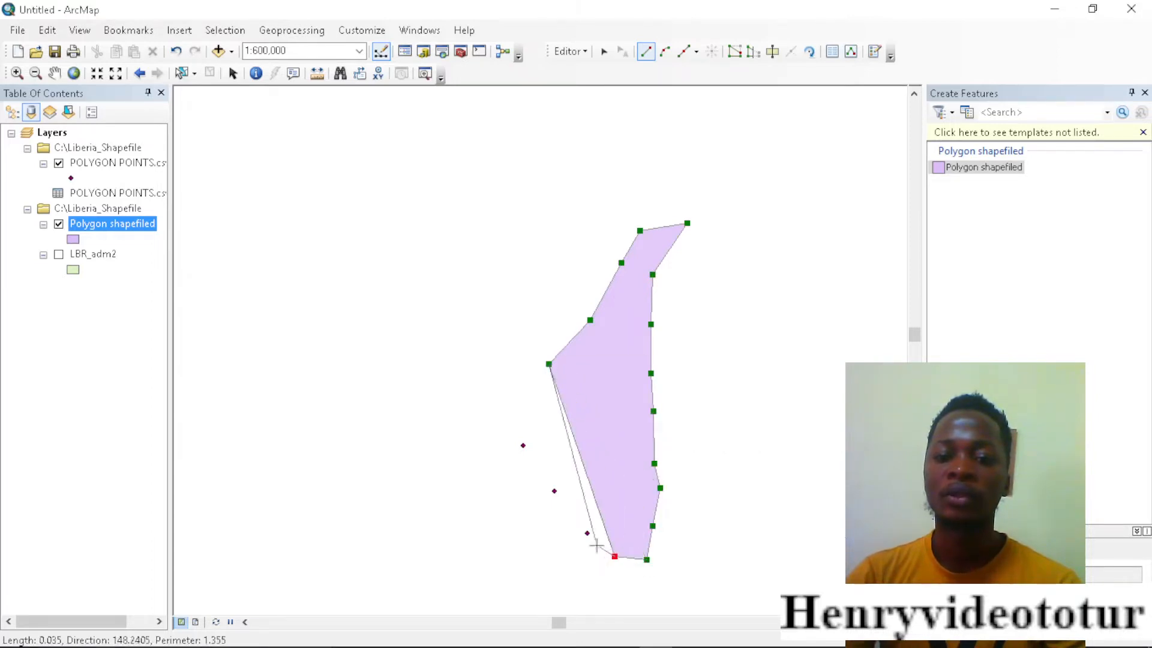
pyautogui.click(587, 533)
pyautogui.click(555, 491)
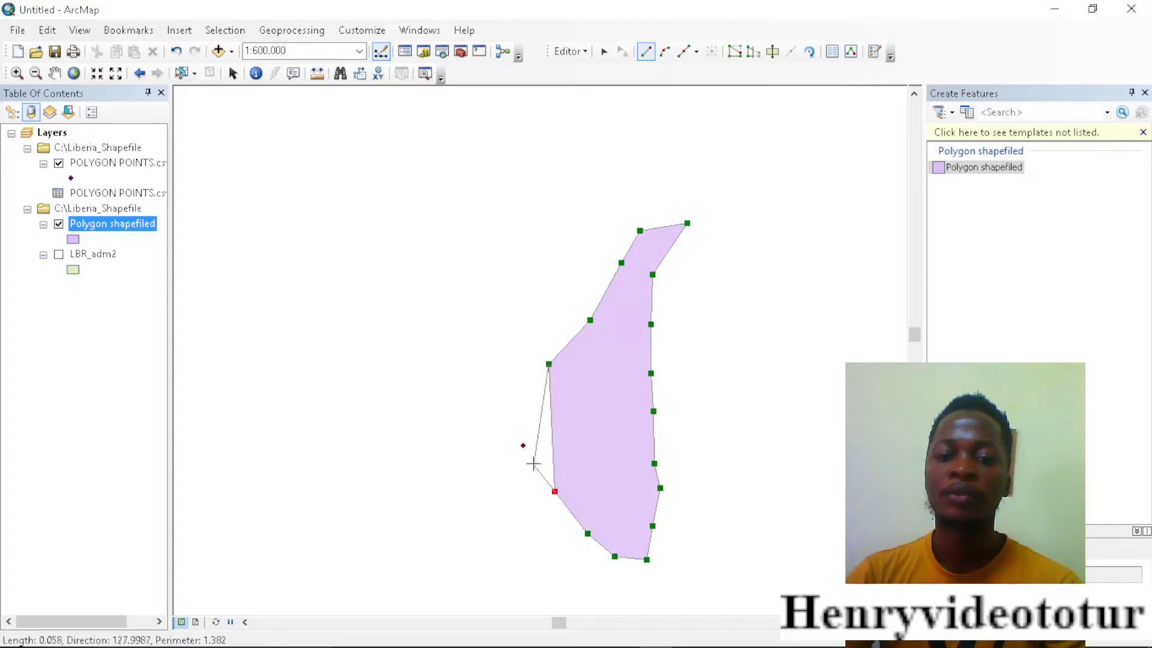
pyautogui.doubleClick(523, 446)
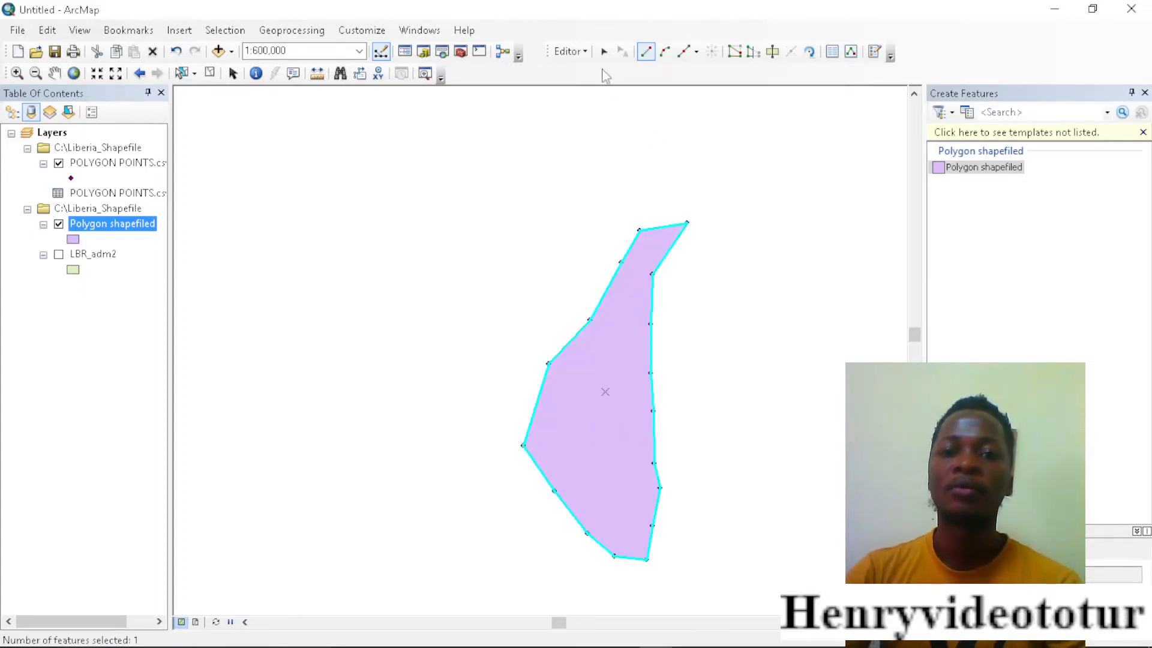
# Step: Stop editing, save the polygon edits, and close the Create Features pane
pyautogui.click(581, 52)
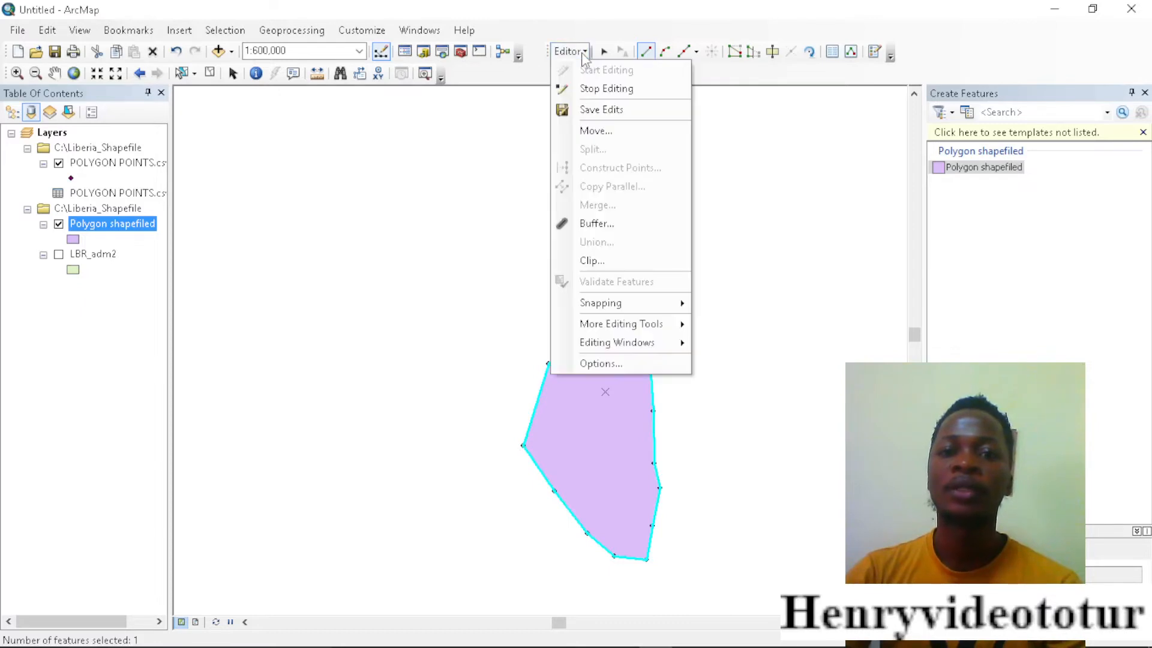
pyautogui.click(600, 90)
pyautogui.click(516, 385)
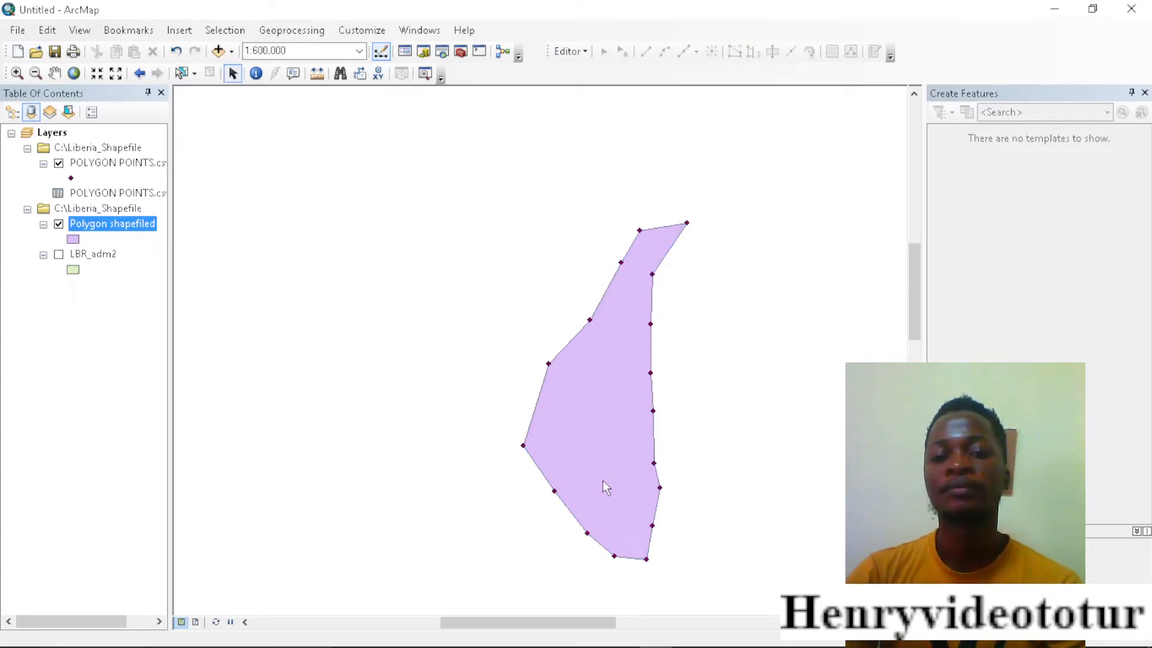
pyautogui.click(1144, 93)
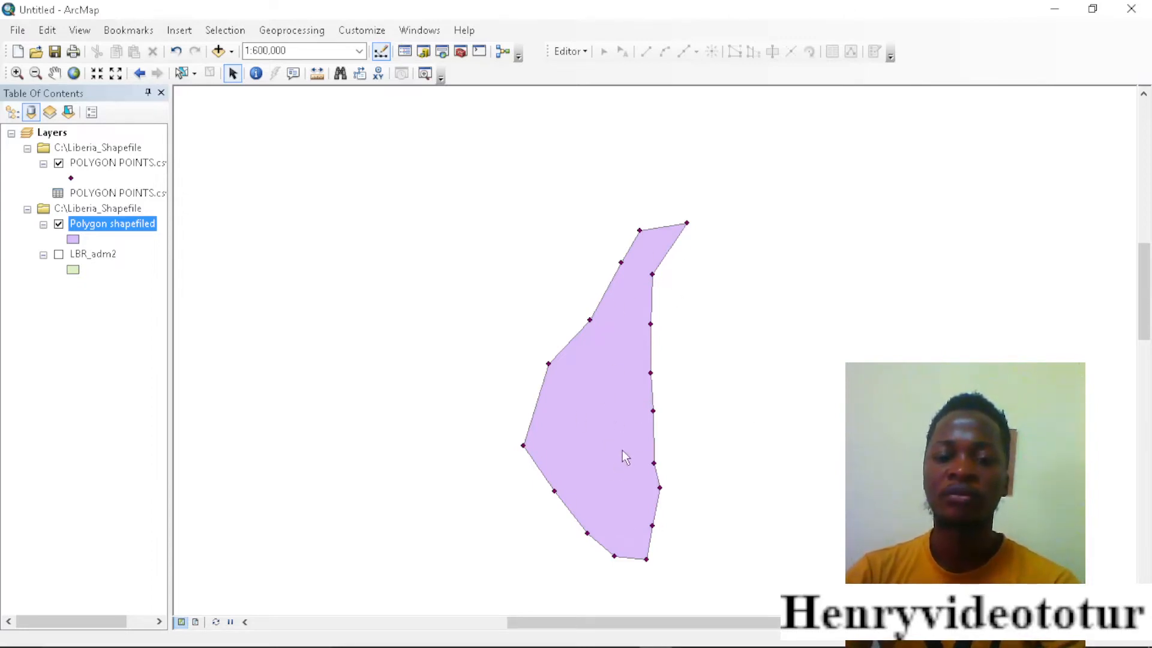
# Step: Change the Polygon shapefiled layer's symbol to Hollow
pyautogui.click(72, 238)
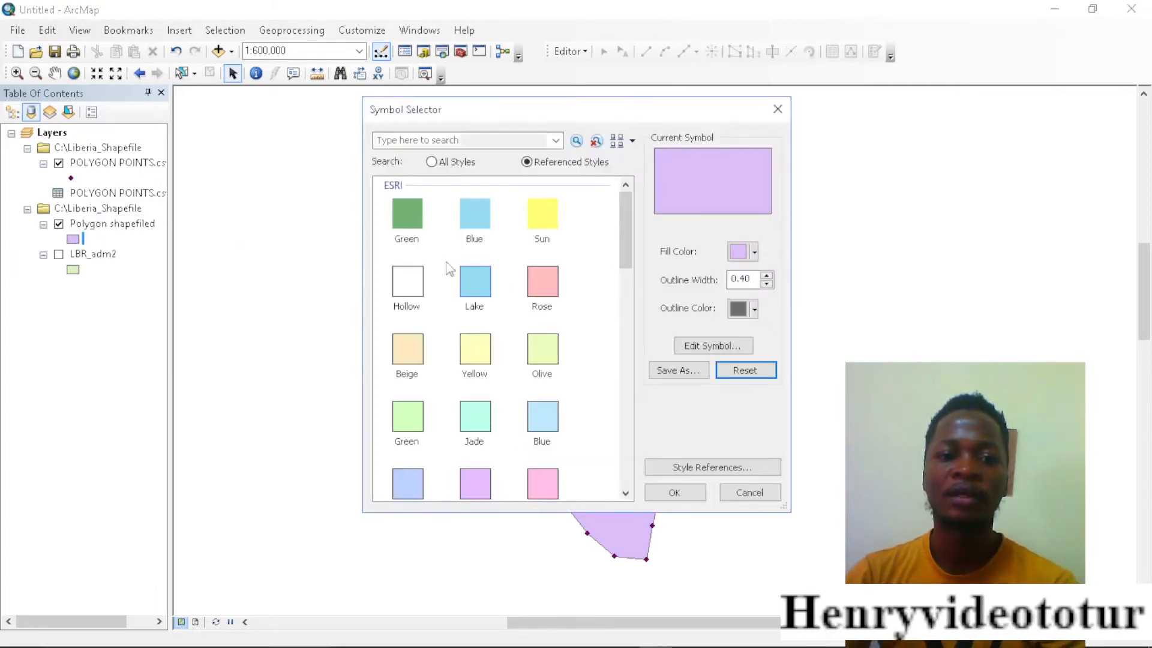
pyautogui.click(408, 281)
pyautogui.click(672, 493)
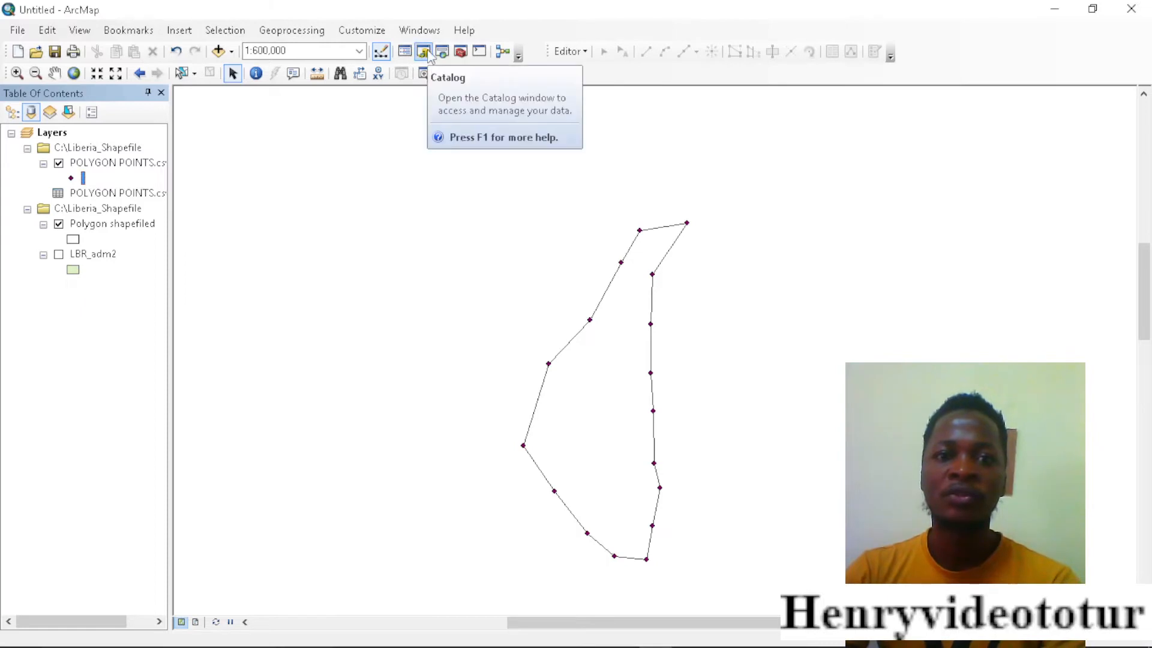
# Step: Create a point shapefile named Tree-shapefile in C:\Liberia_Shapefile with the GCS_WGS_1984 coordinate system, then close the Catalog
pyautogui.click(425, 52)
pyautogui.rightClick(990, 182)
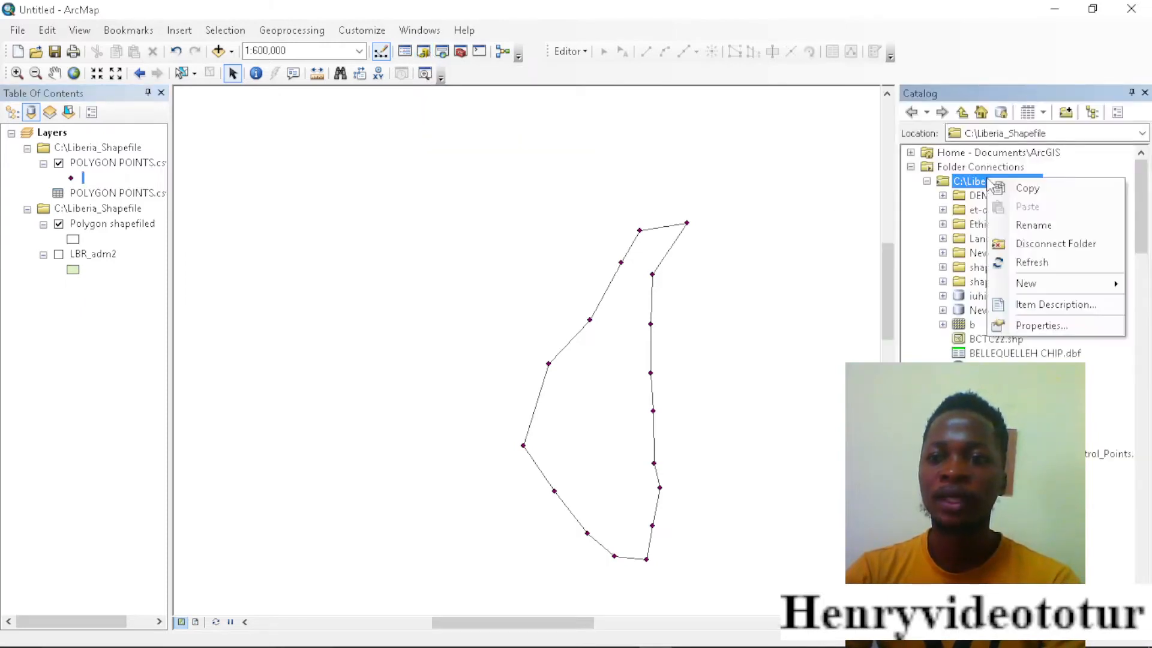
pyautogui.moveTo(1041, 294)
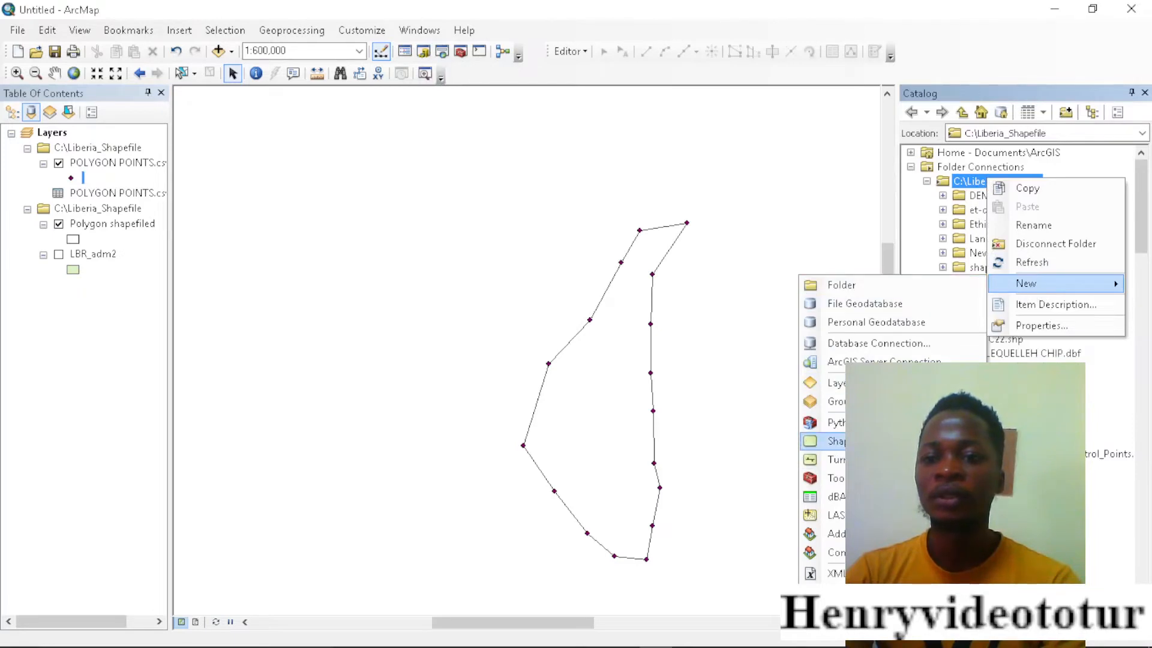
pyautogui.click(828, 441)
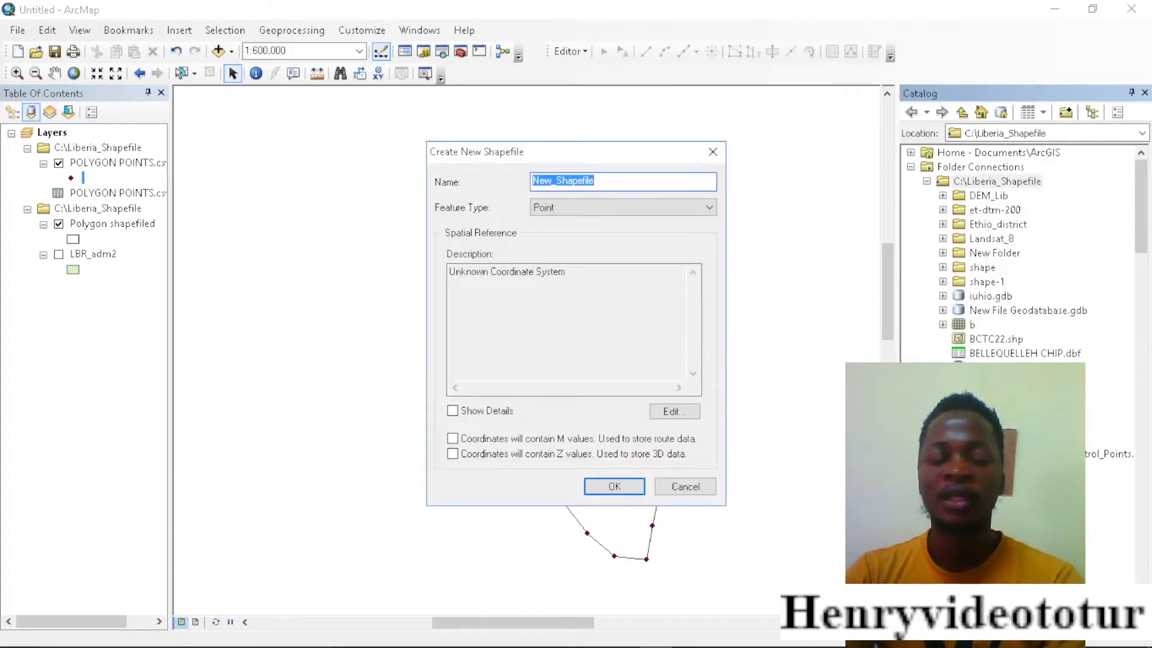
pyautogui.write('Tree-s')
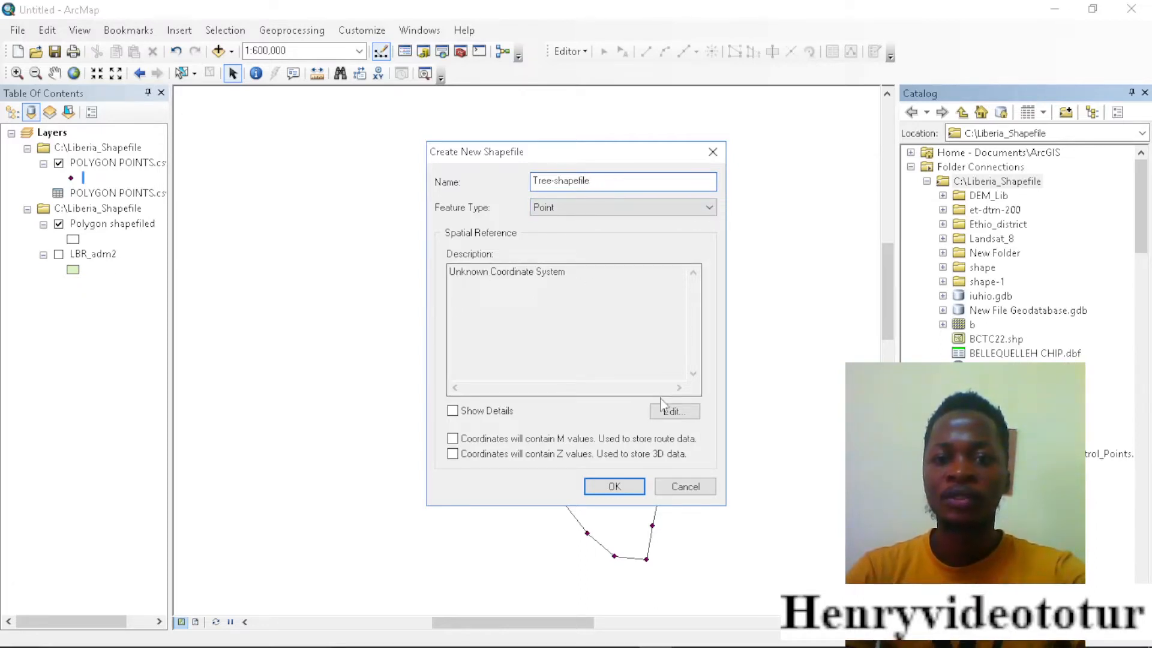
pyautogui.click(673, 411)
pyautogui.click(510, 201)
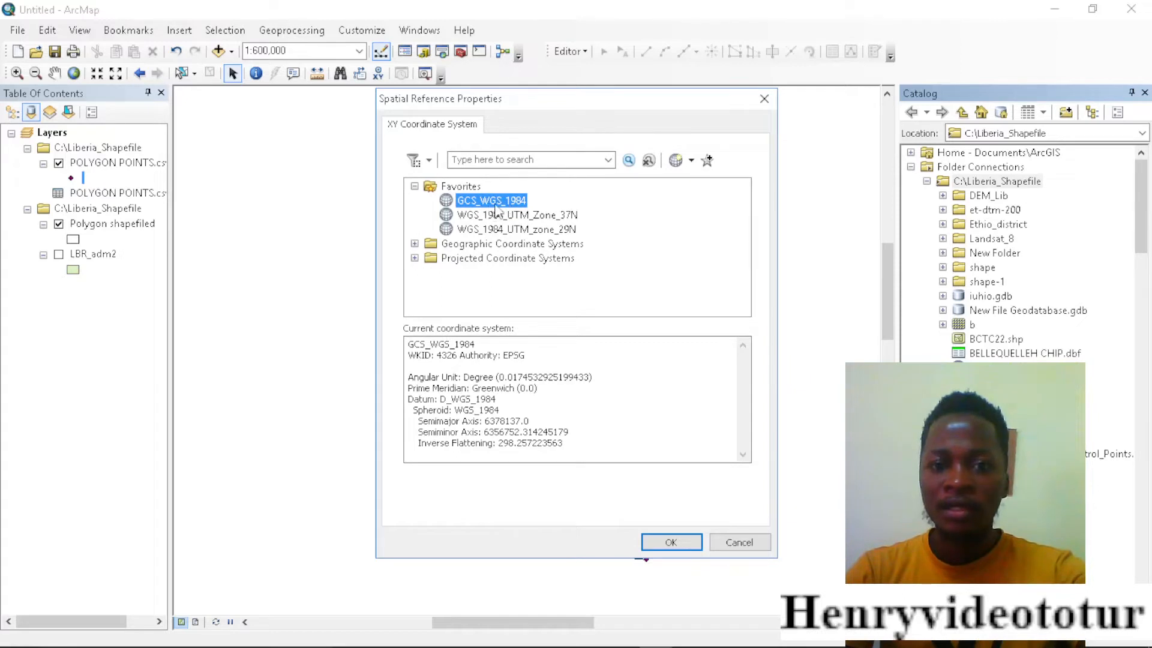
pyautogui.click(672, 543)
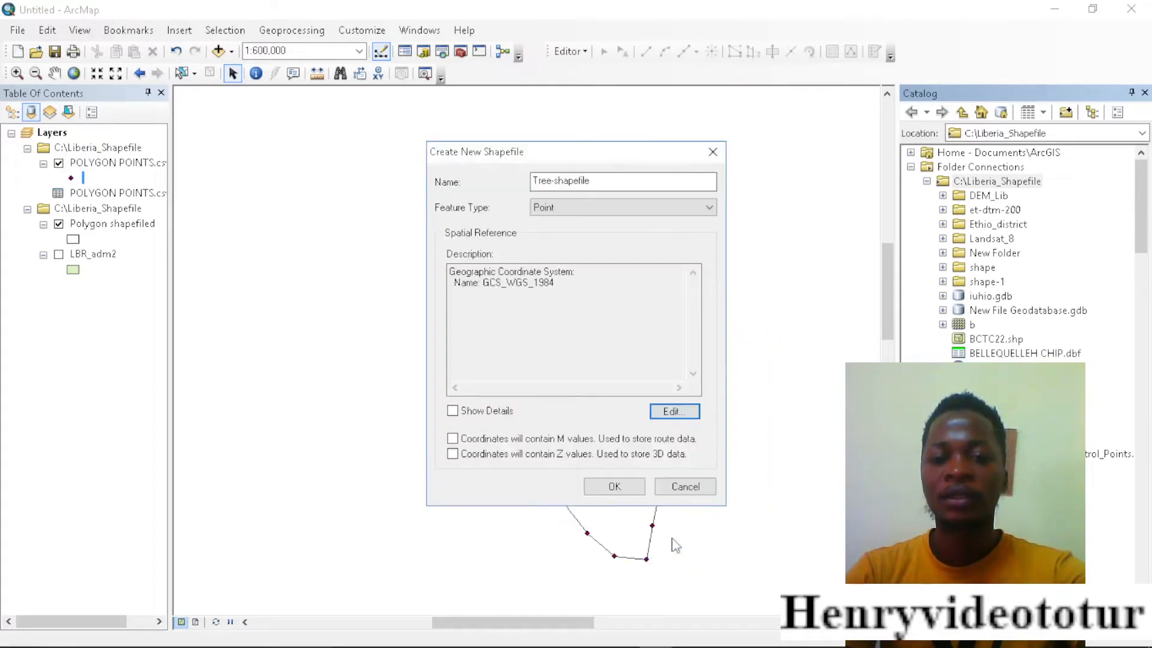
pyautogui.click(613, 485)
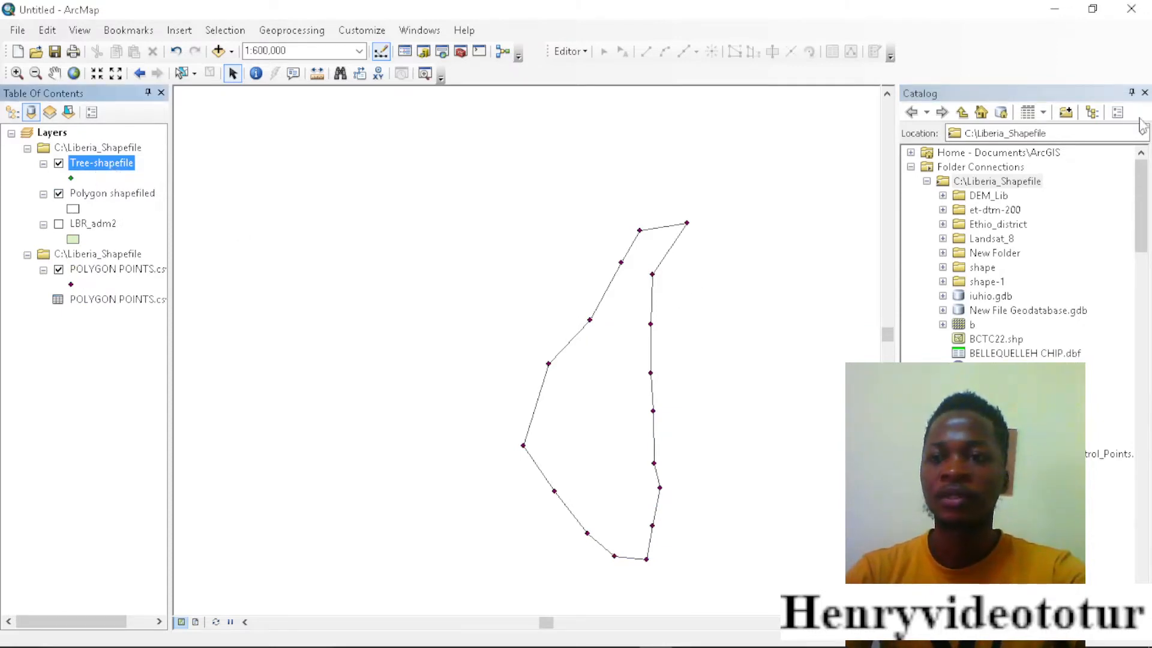
pyautogui.click(1144, 93)
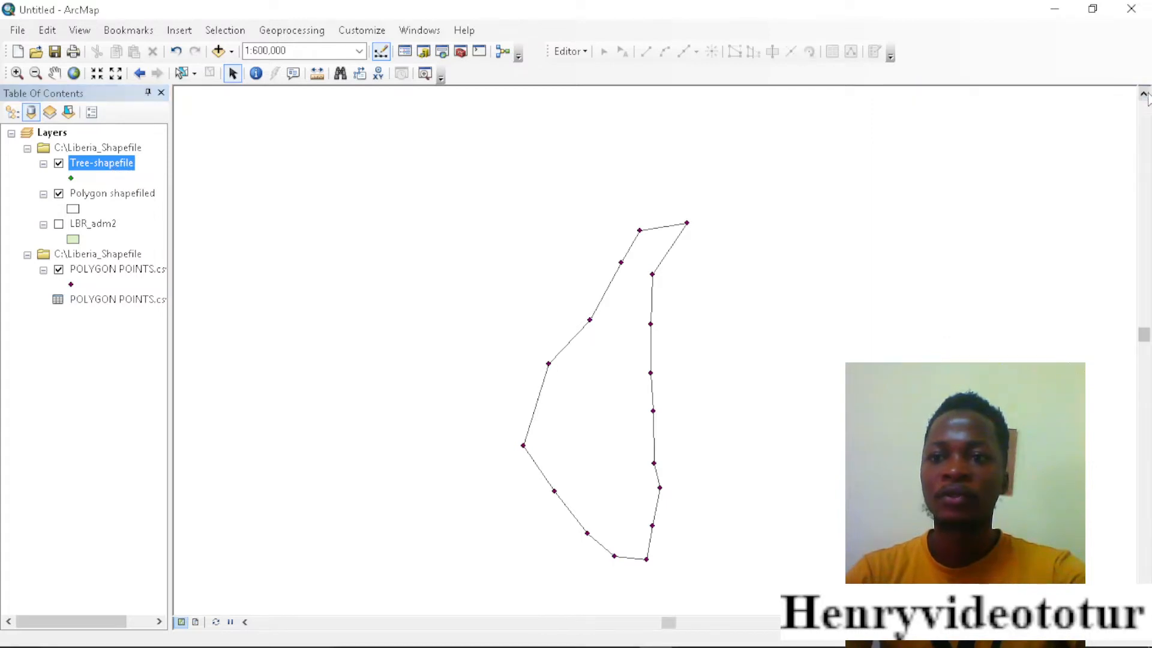
# Step: Start an edit session on Tree-shapefile and choose its point template in Create Features
pyautogui.click(586, 53)
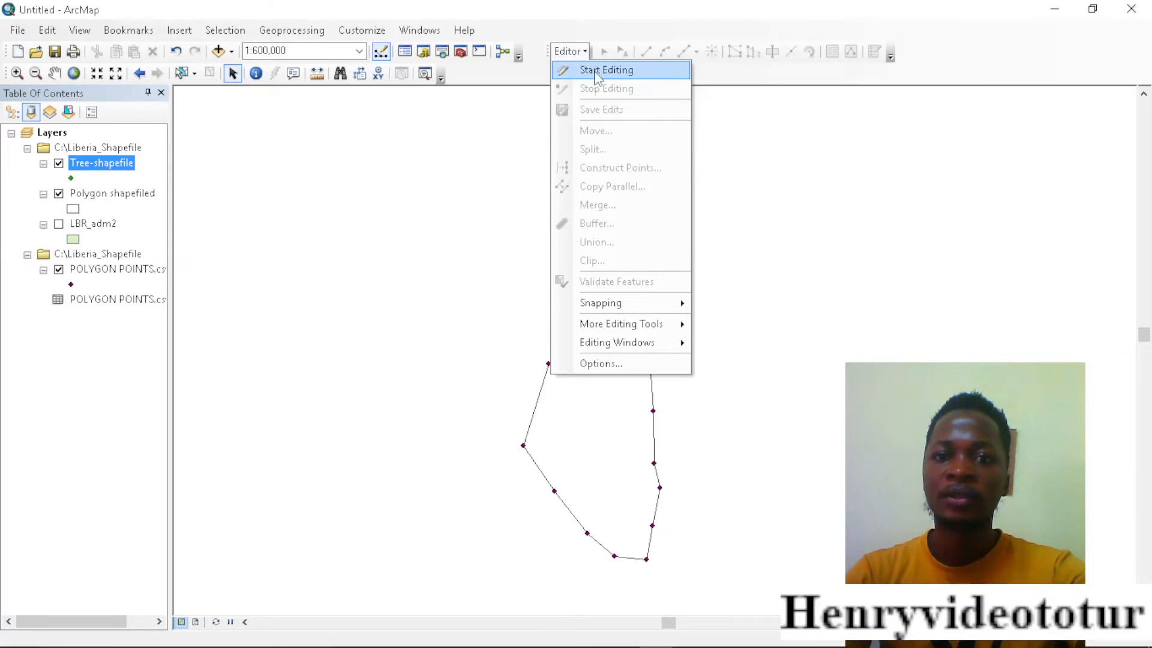
pyautogui.click(596, 72)
pyautogui.click(451, 247)
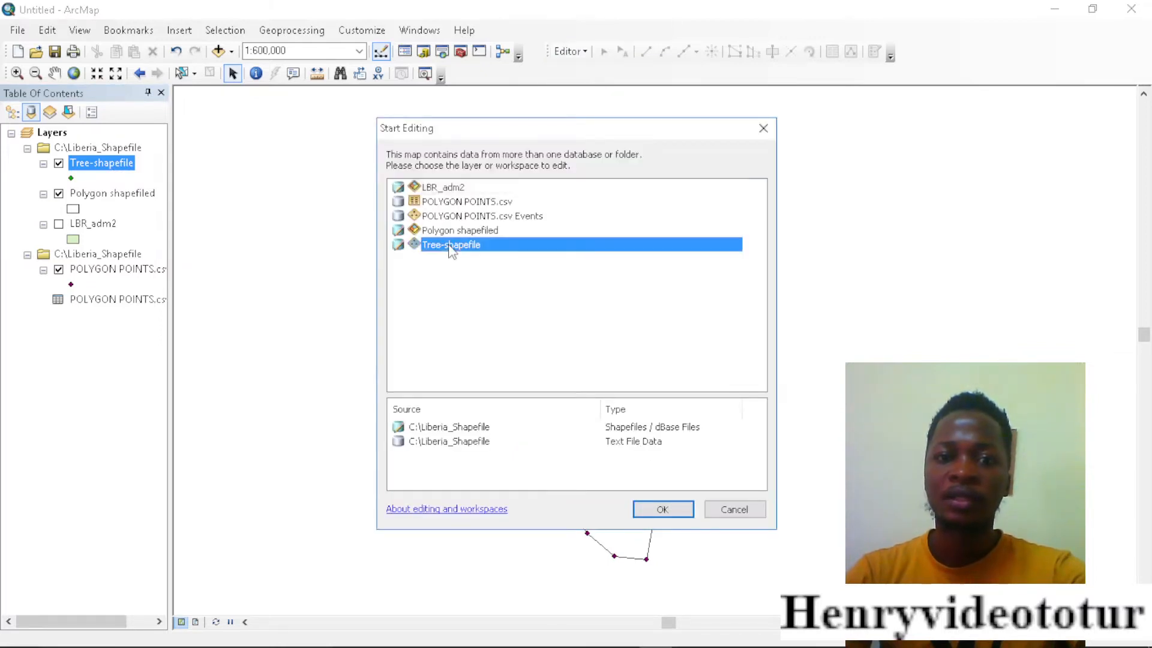
pyautogui.click(662, 509)
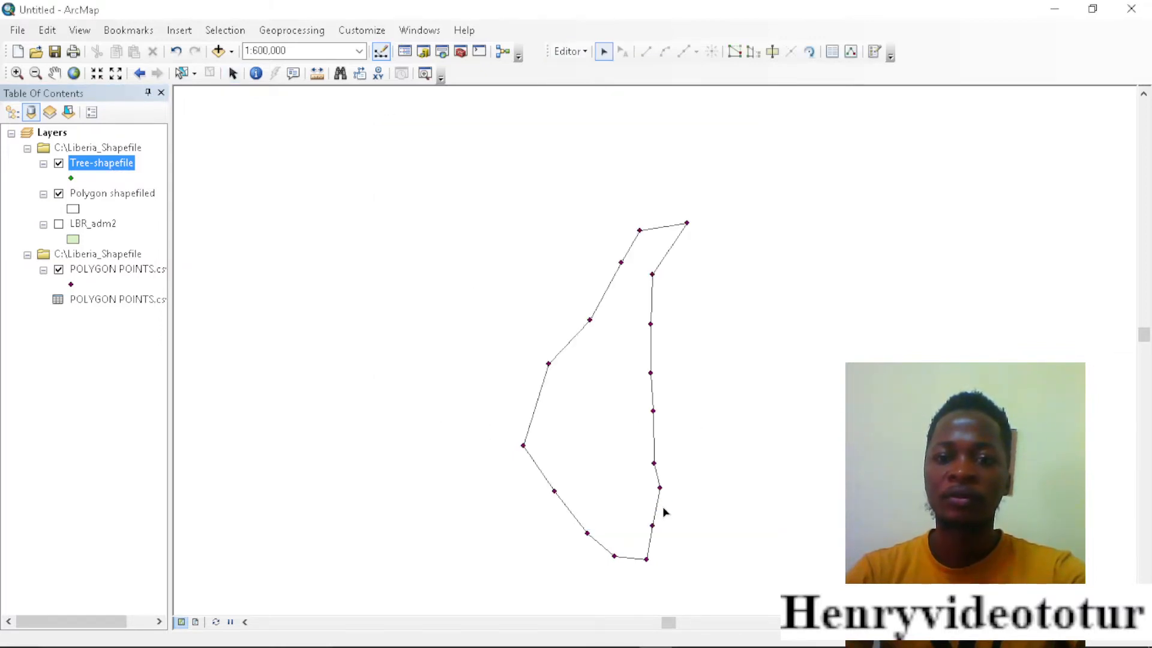
pyautogui.click(876, 56)
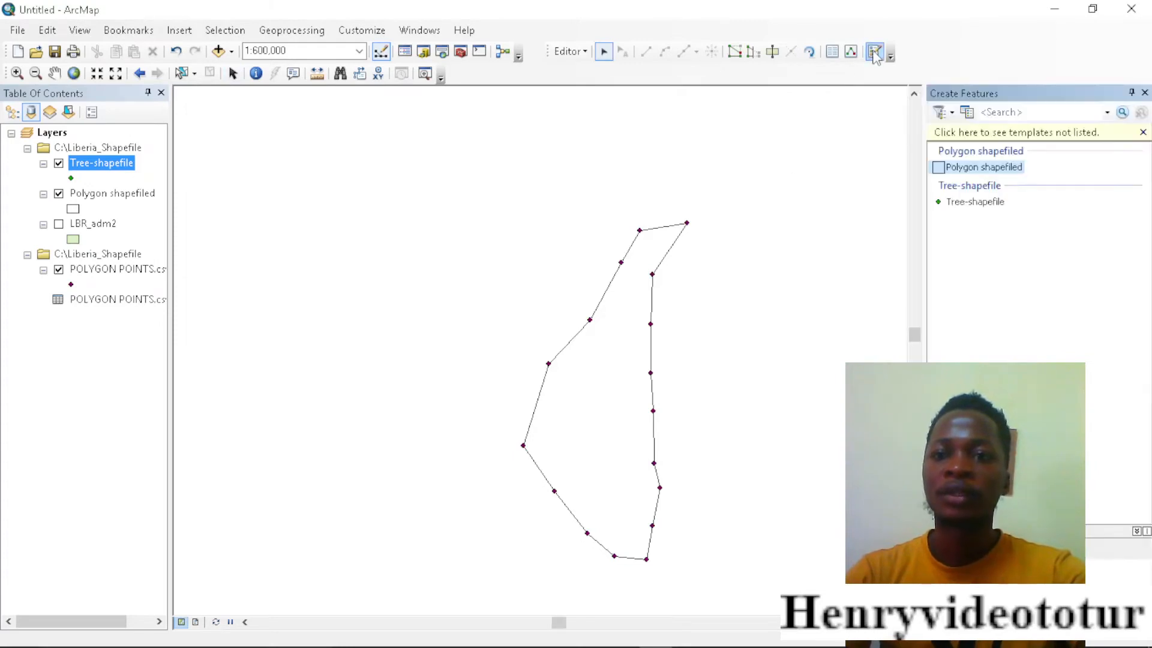
pyautogui.click(979, 204)
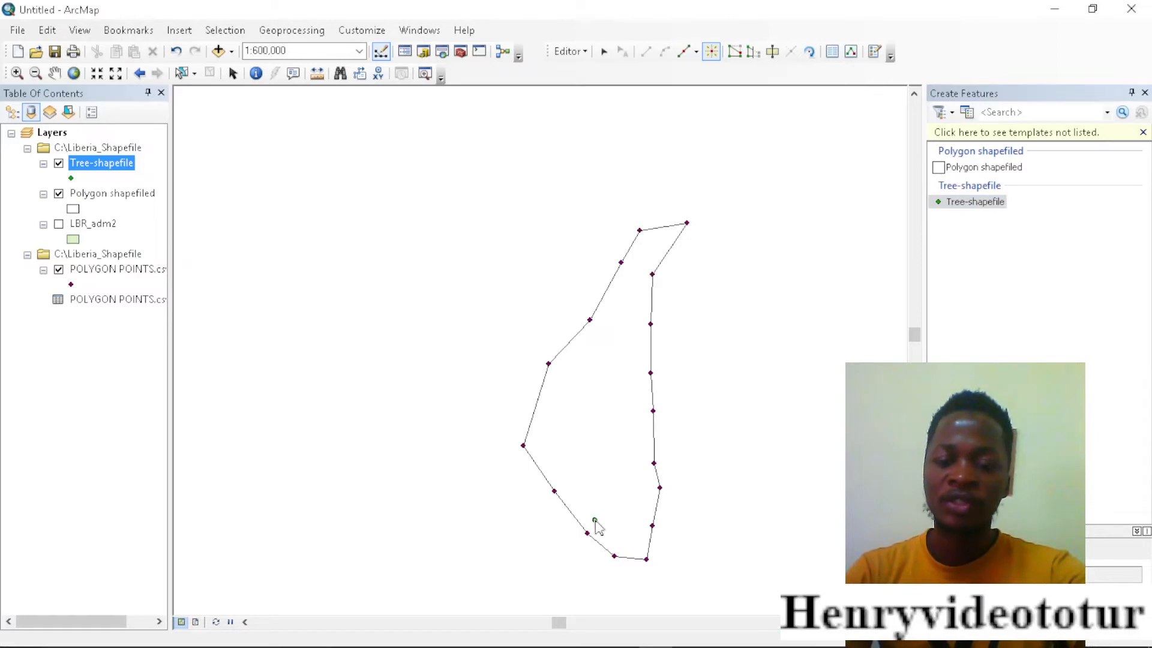
# Step: Place eleven tree points inside the polygon: six spread from its lower middle up to the northern tip, and five clustered near the southern end
pyautogui.click(584, 467)
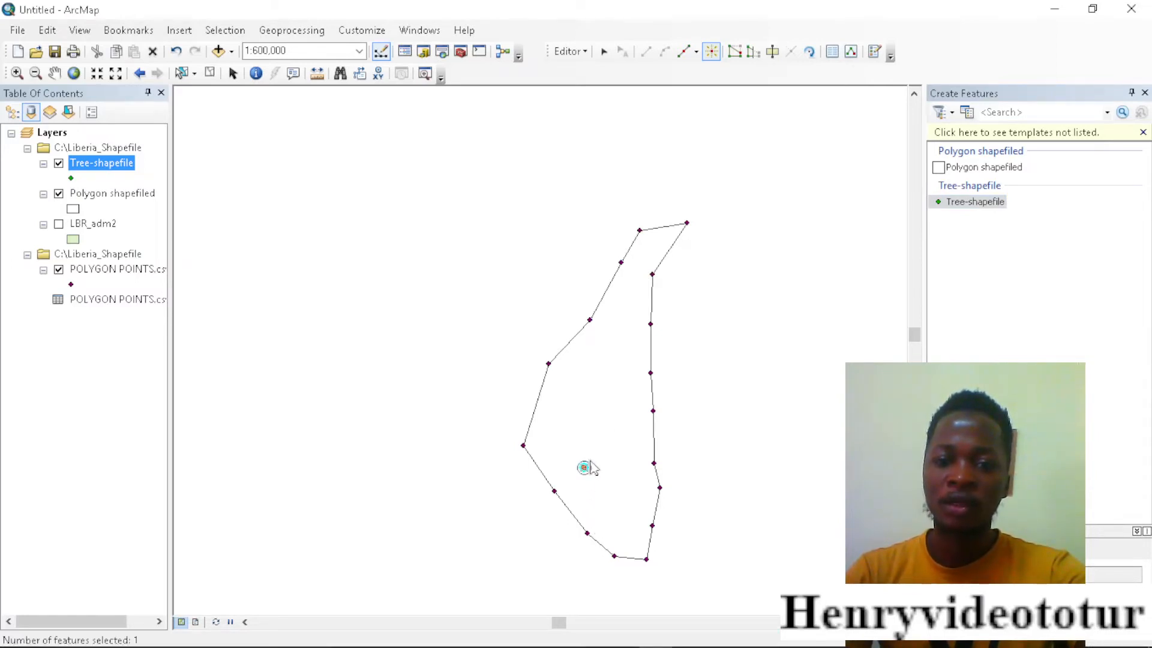
pyautogui.click(624, 421)
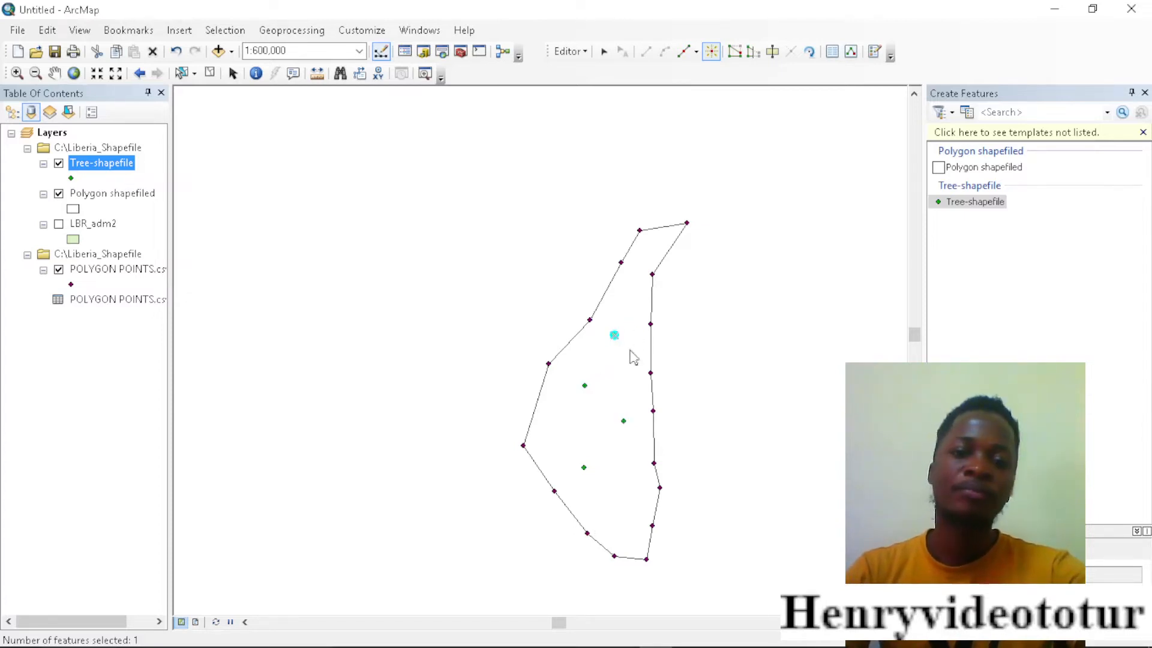
pyautogui.click(630, 294)
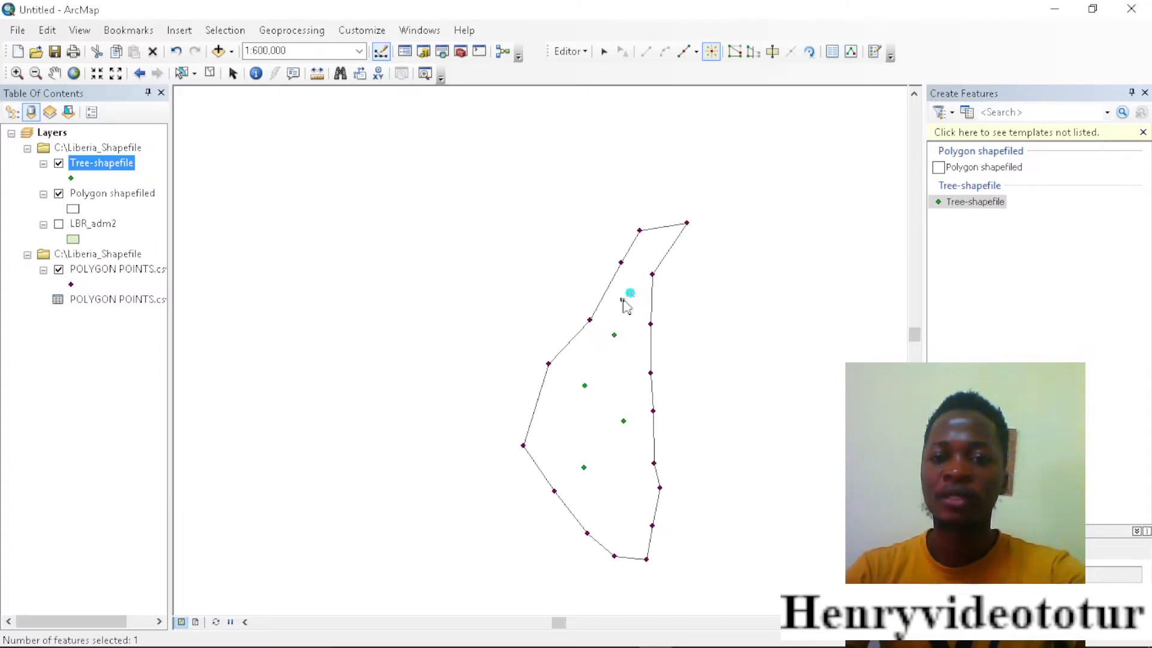
pyautogui.click(647, 250)
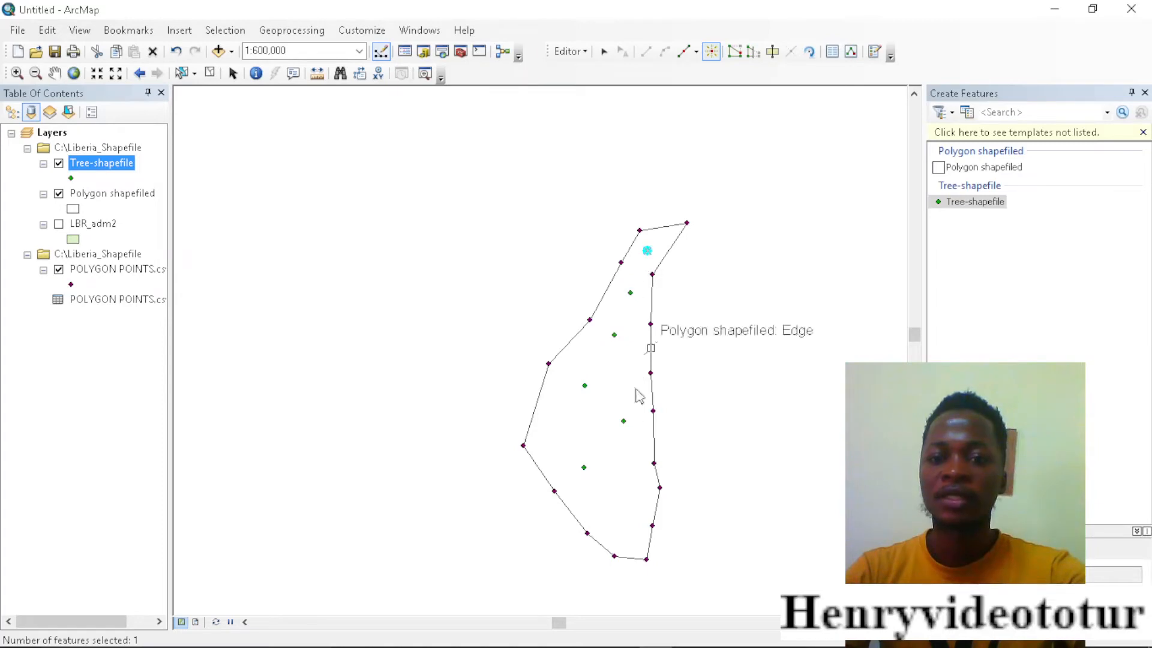
pyautogui.click(623, 523)
pyautogui.click(631, 516)
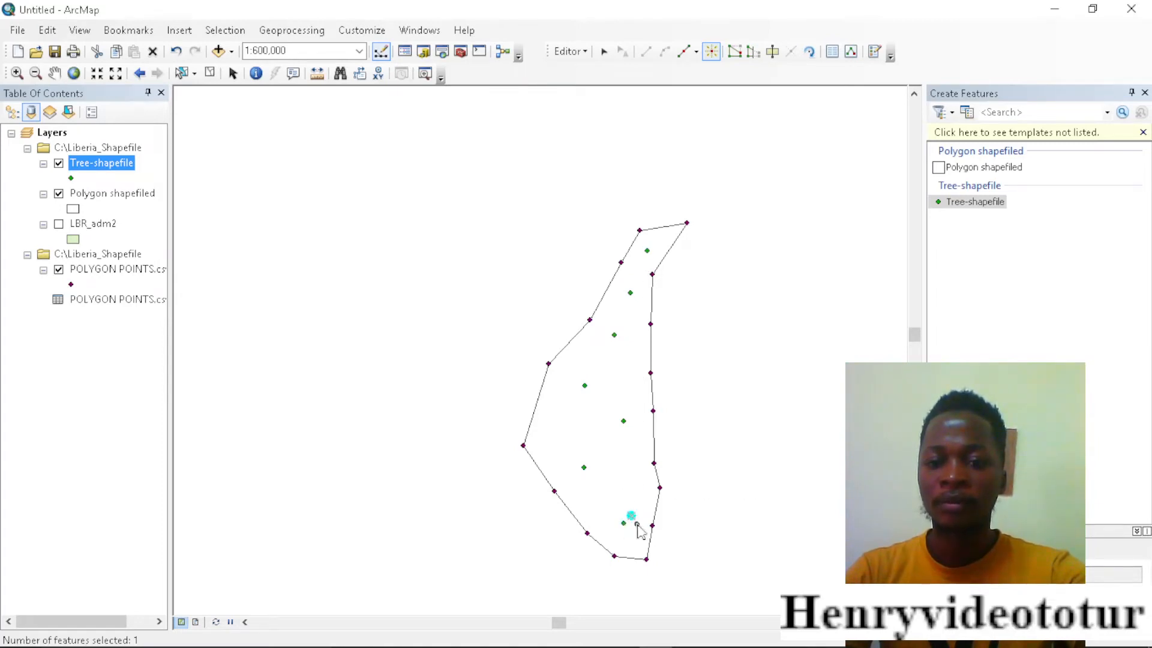
pyautogui.click(637, 524)
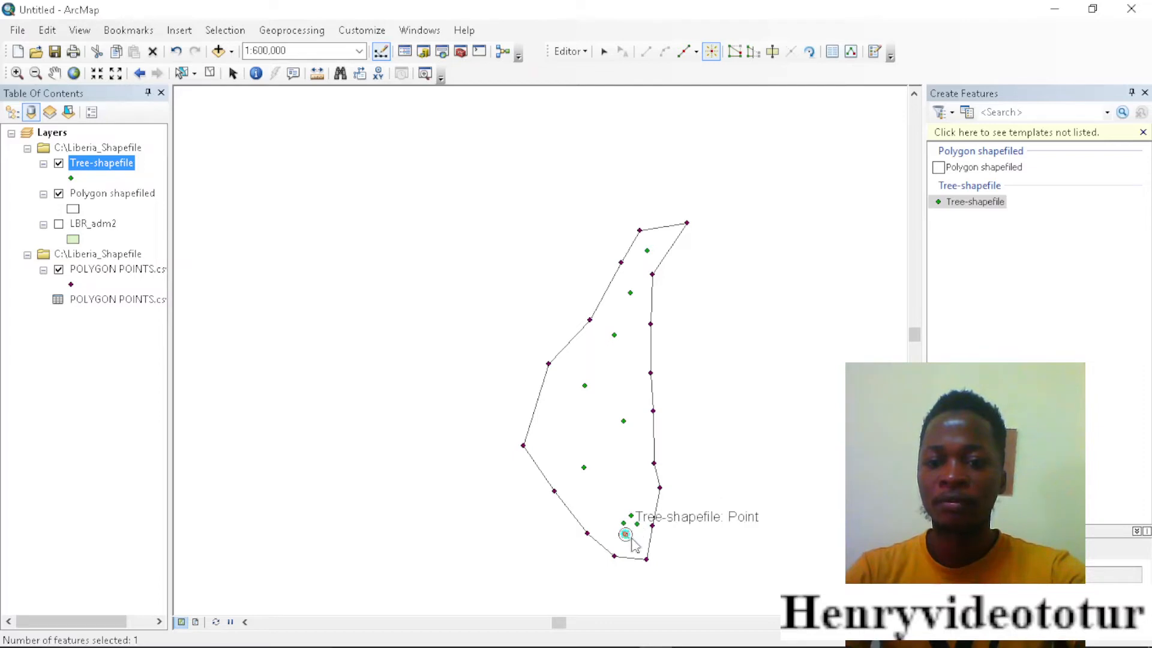
pyautogui.click(625, 534)
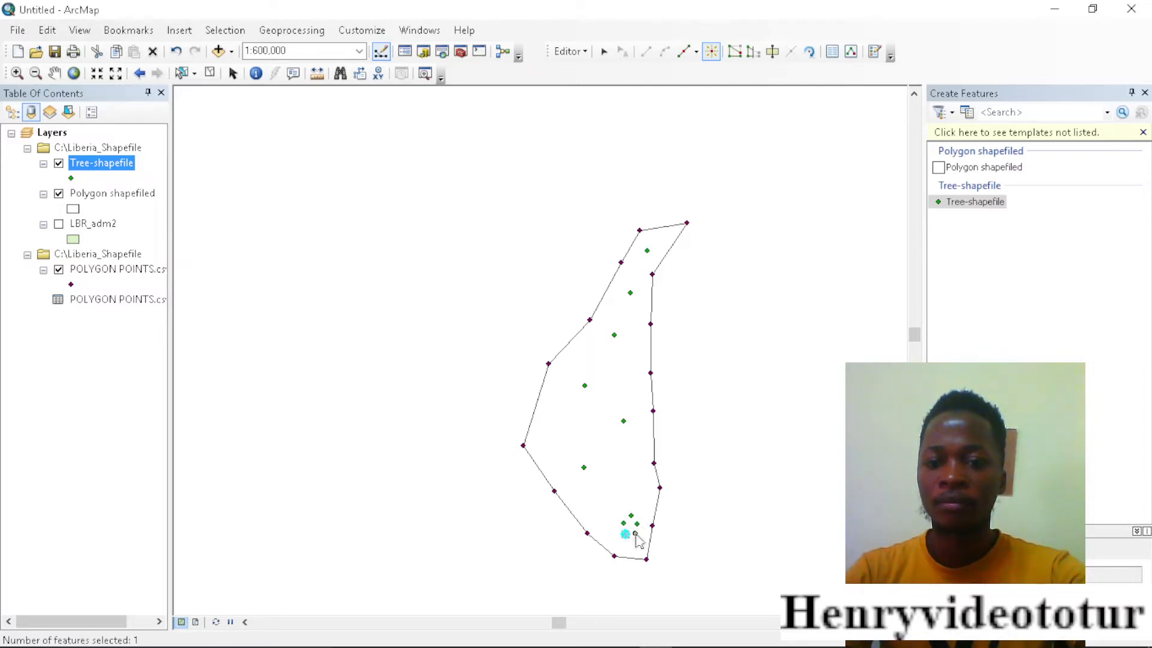
pyautogui.click(636, 532)
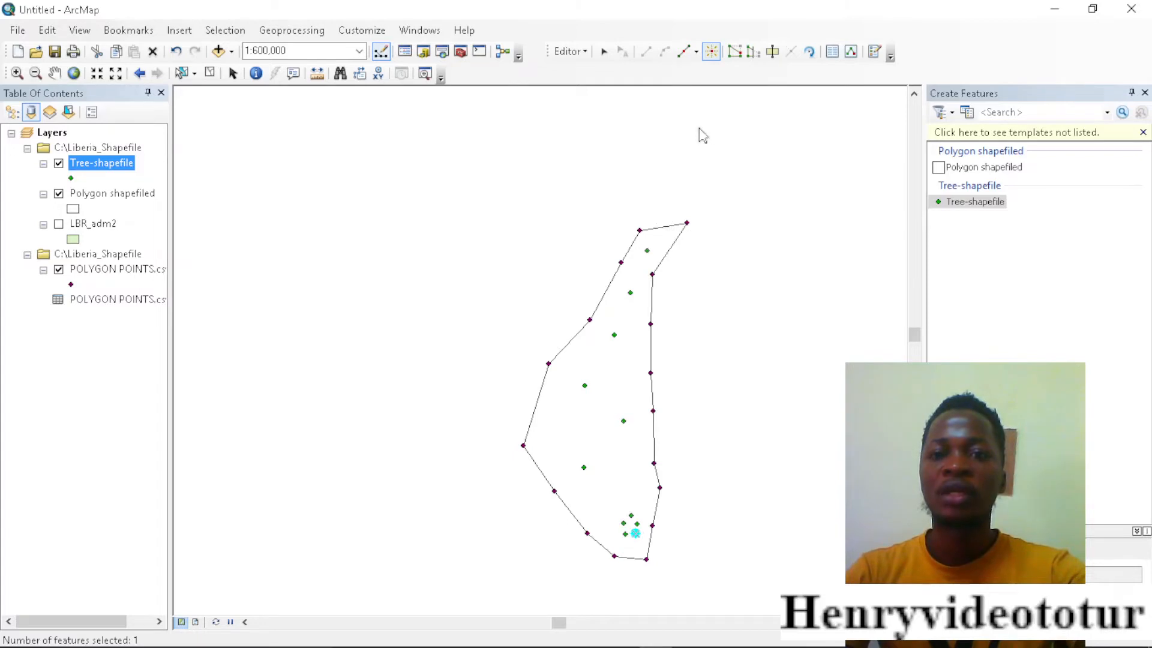
# Step: Stop editing, save the tree point edits, and close the Create Features pane
pyautogui.click(567, 51)
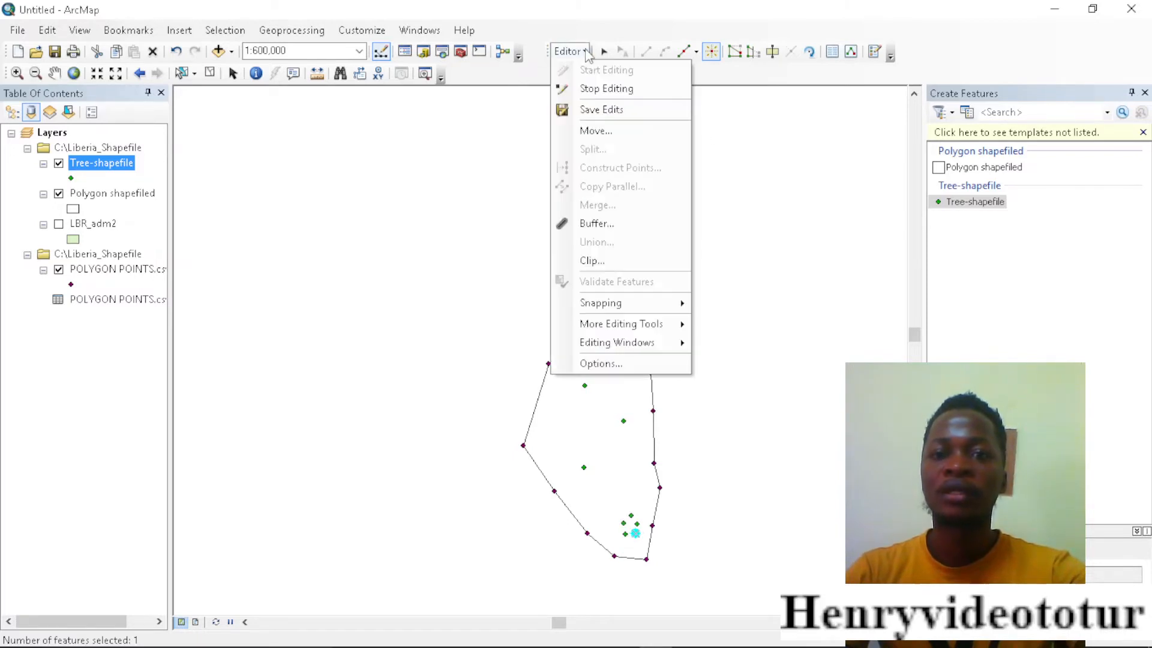
pyautogui.click(596, 90)
pyautogui.click(511, 384)
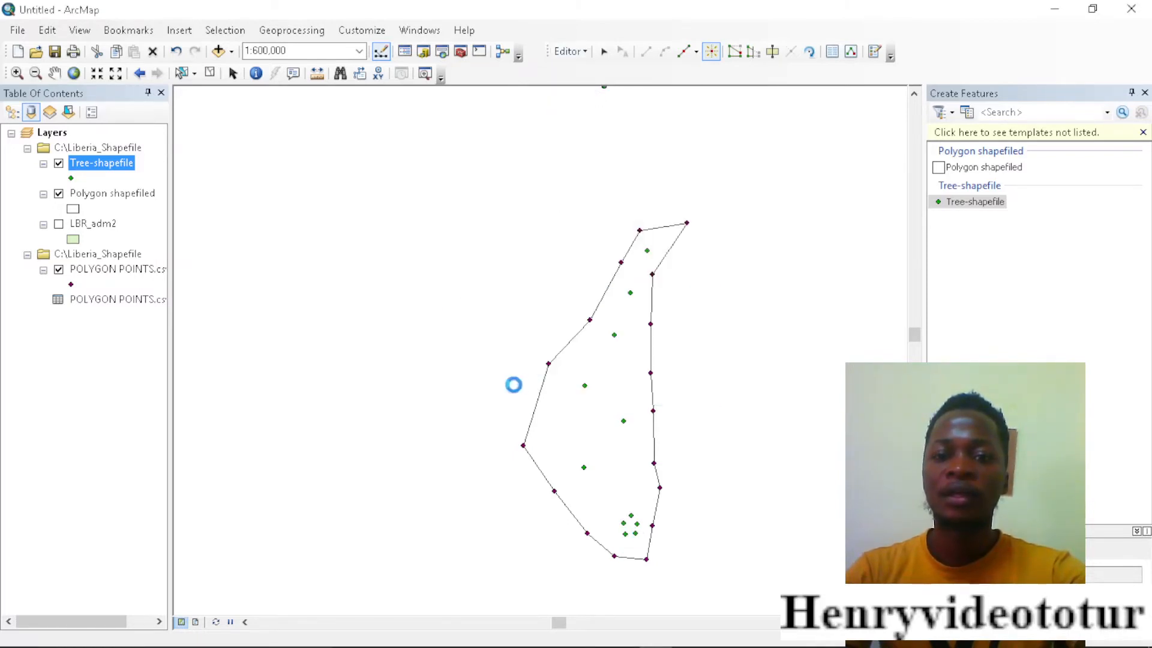
pyautogui.click(1145, 92)
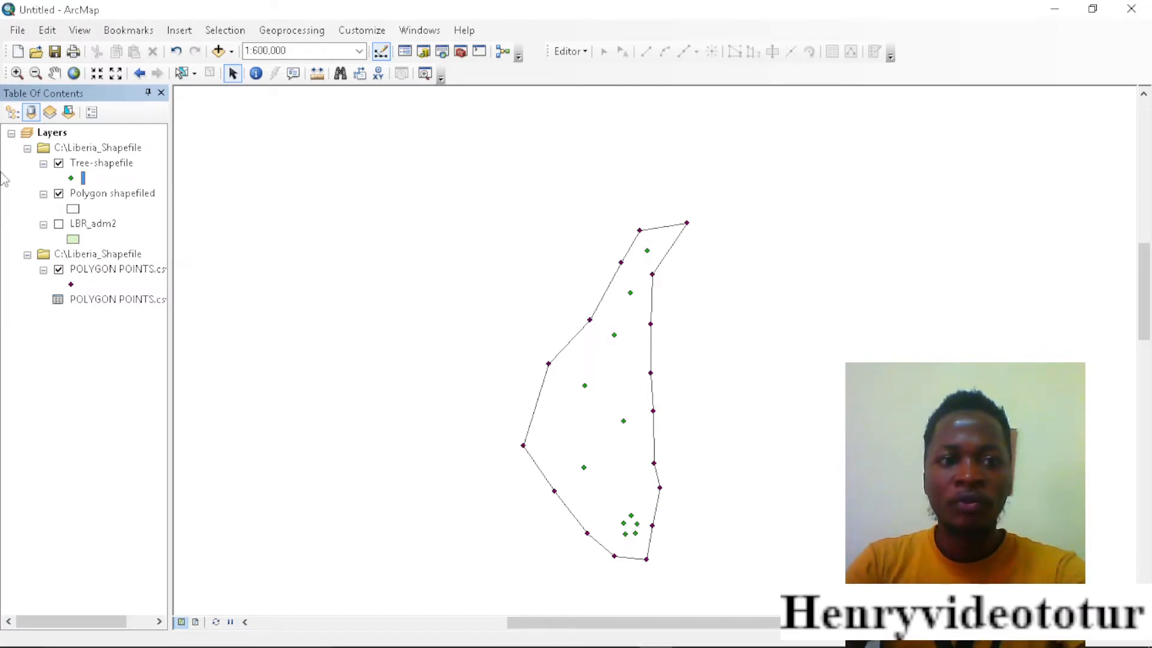
# Step: Search all symbol styles for "tree" and pick Moerheimii Blue Spruce as the Tree-shapefile layer's symbol
pyautogui.click(71, 179)
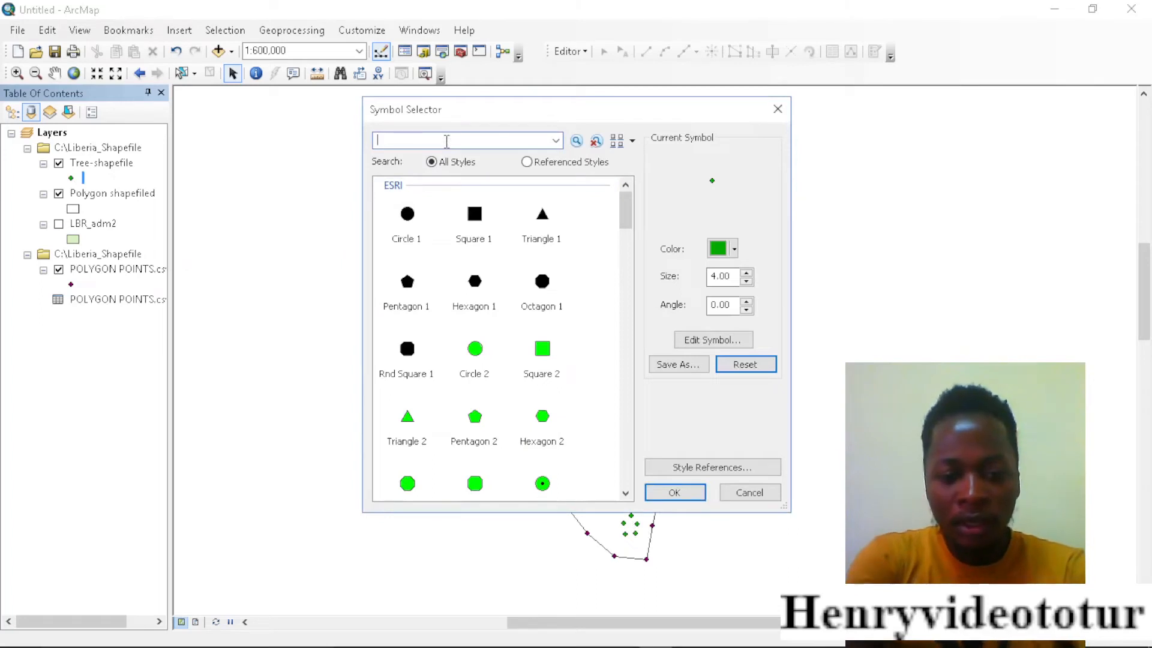
pyautogui.write('tree')
pyautogui.press('Return')
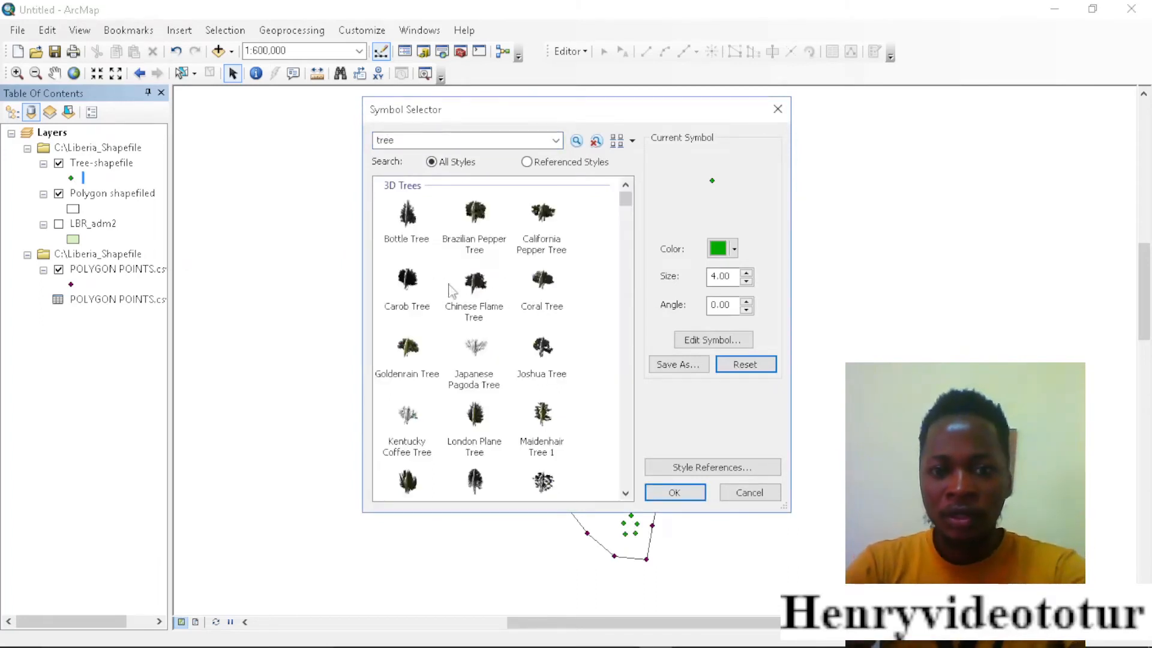
pyautogui.scroll(-3, 625, 206)
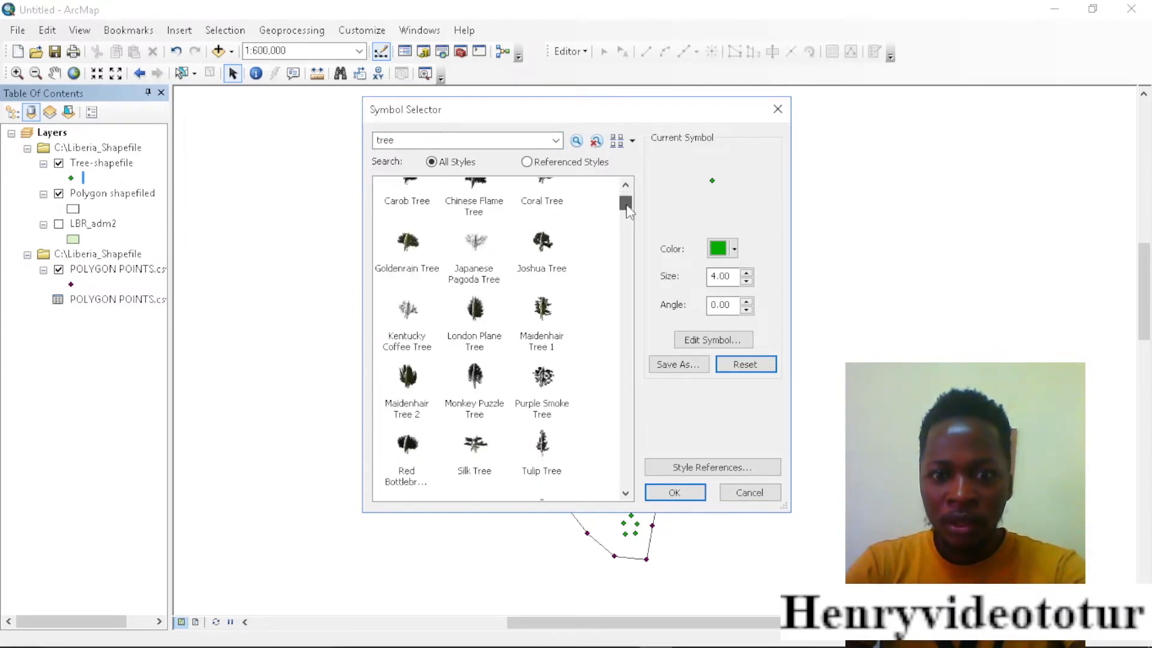
pyautogui.scroll(-8, 525, 291)
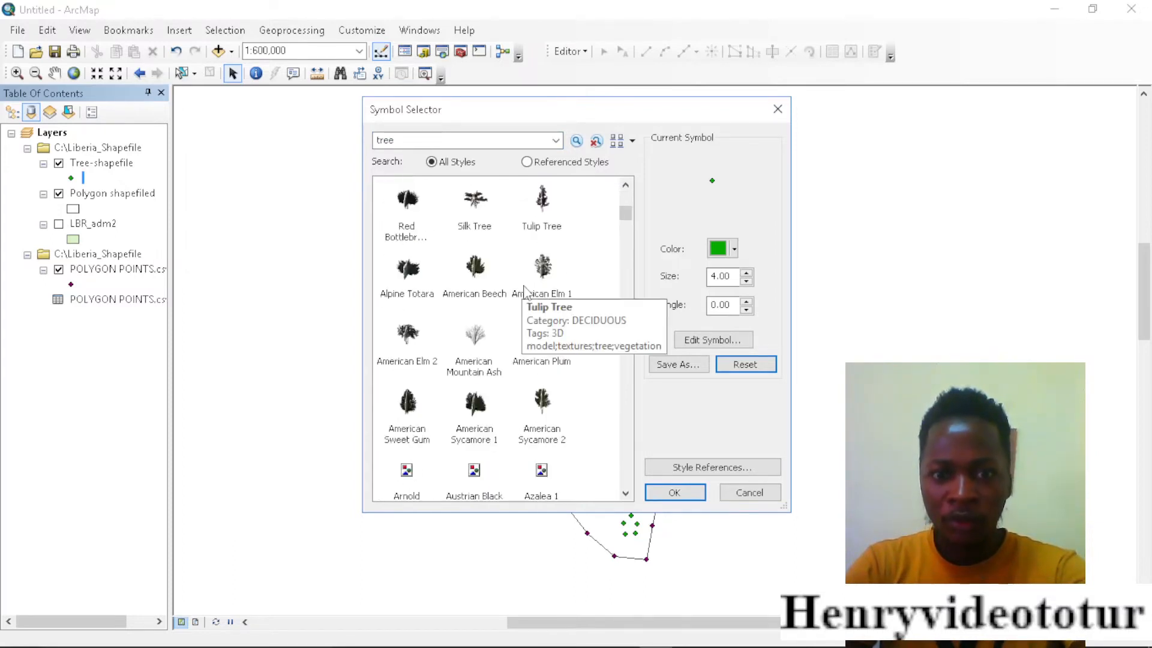
pyautogui.scroll(-10, 524, 291)
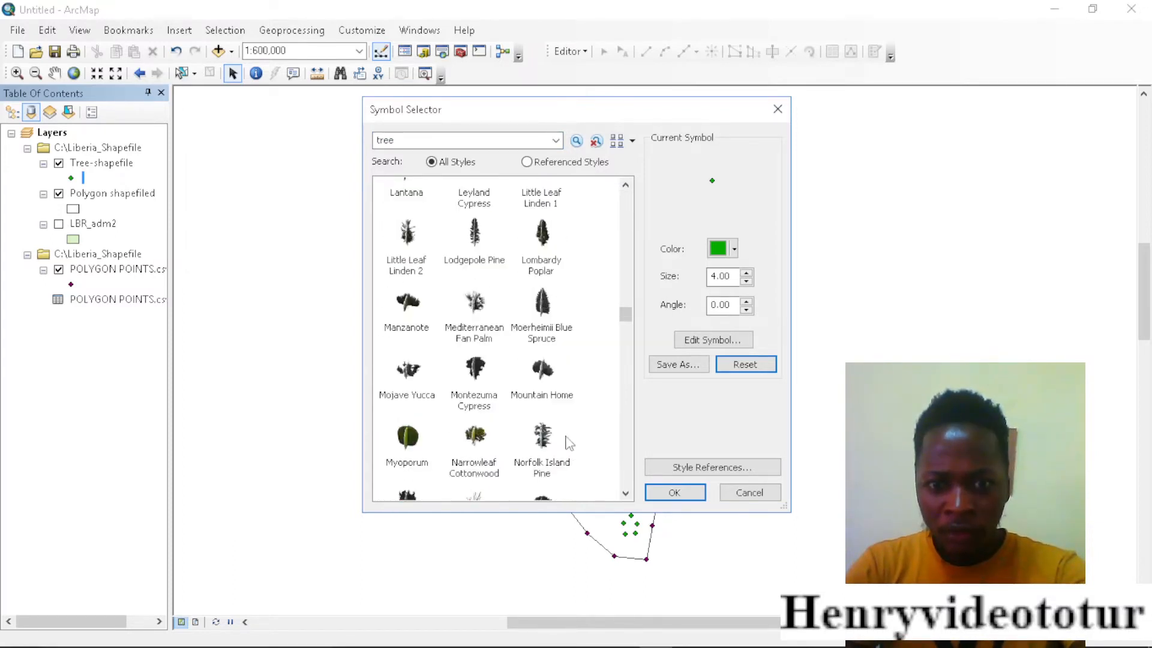
pyautogui.click(543, 311)
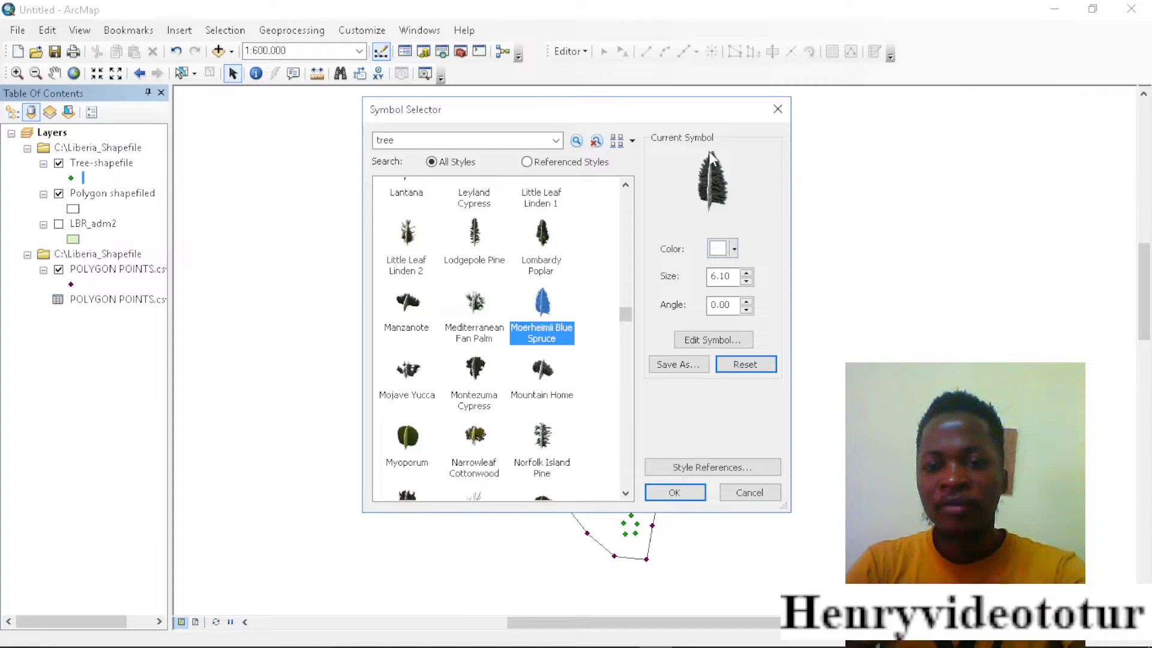
# Step: Color the spruce symbol bright green, set its size to 11, and apply it to the Tree-shapefile layer
pyautogui.click(735, 250)
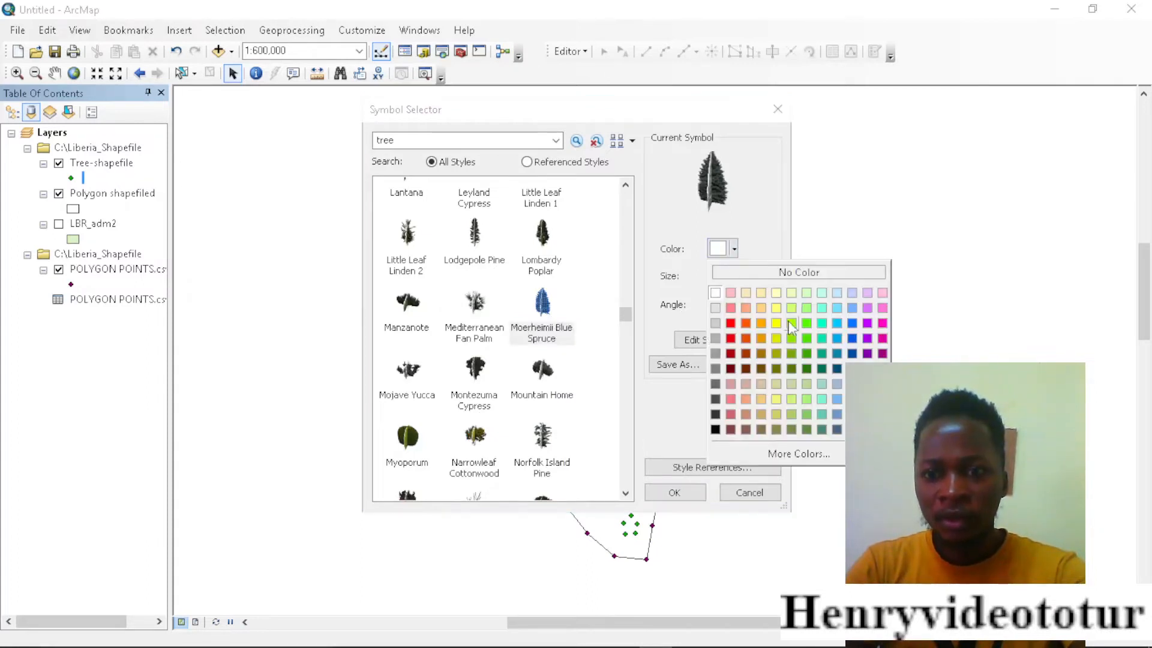
pyautogui.click(807, 324)
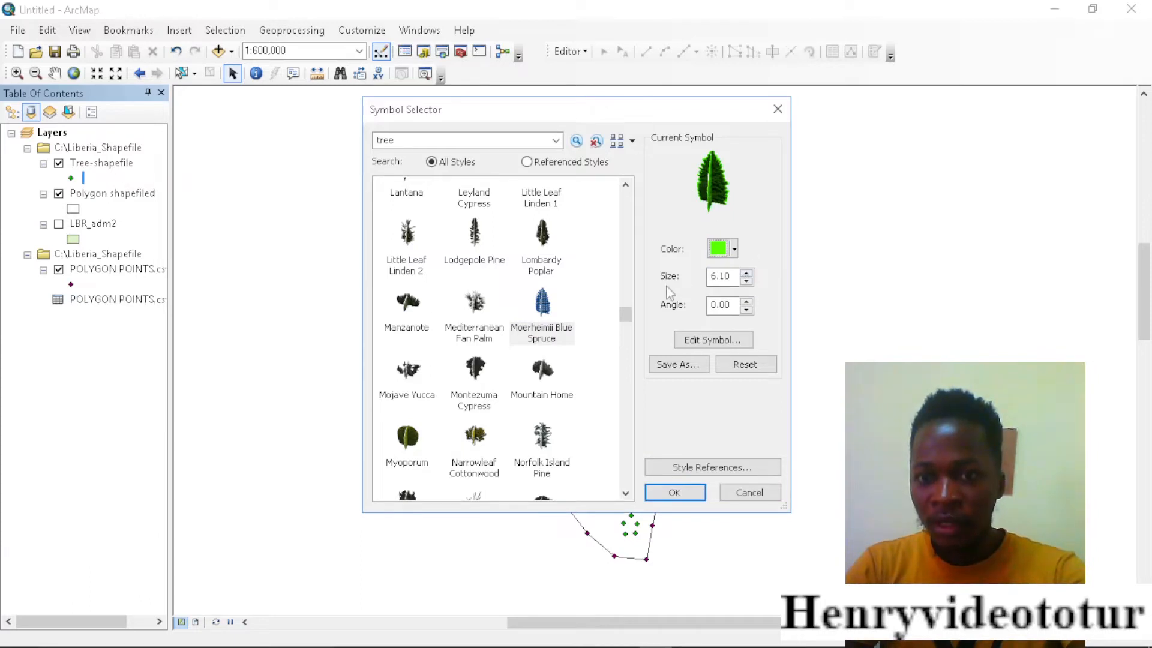
pyautogui.click(745, 274)
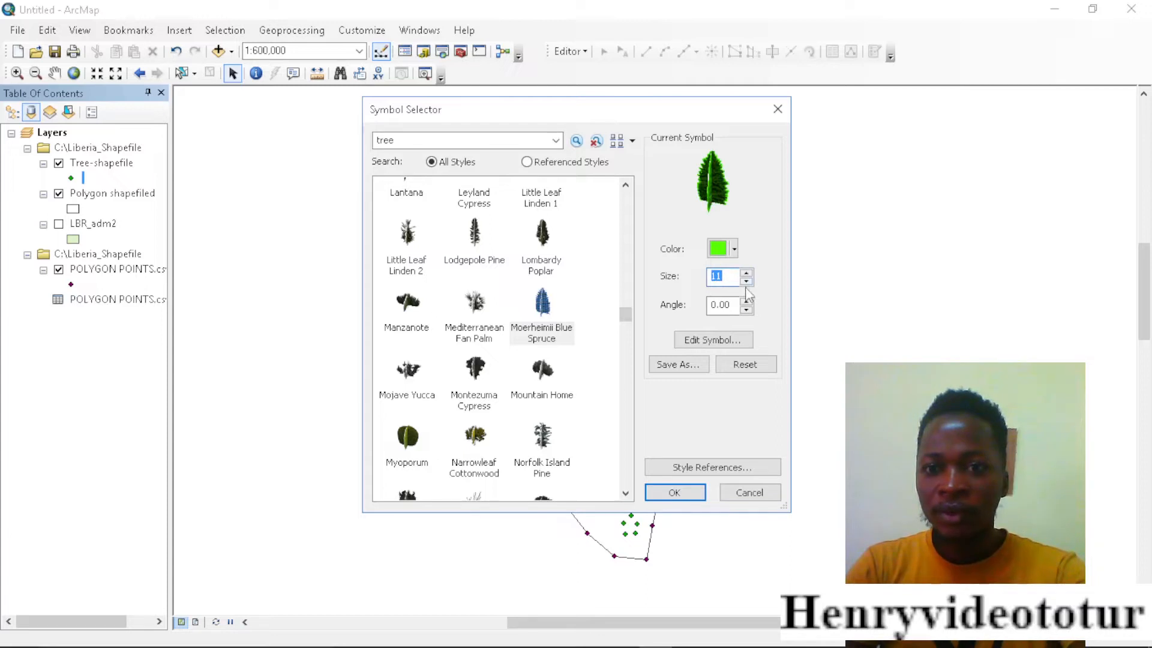
pyautogui.click(675, 492)
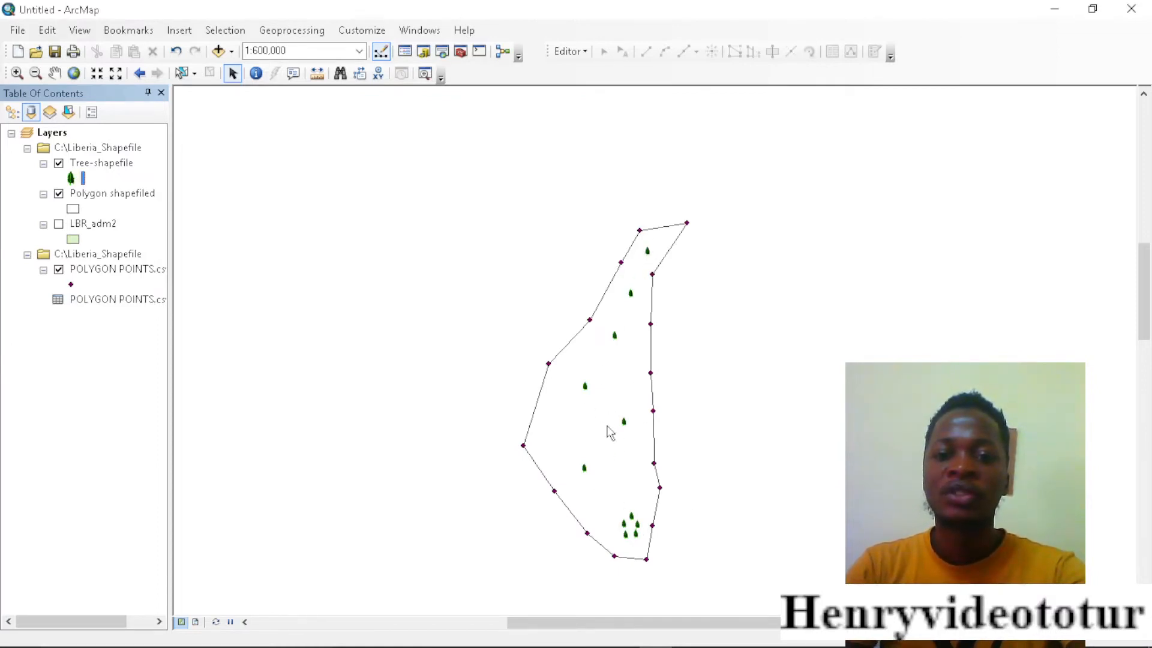
pyautogui.scroll(1, 618, 334)
pyautogui.scroll(-1, 617, 334)
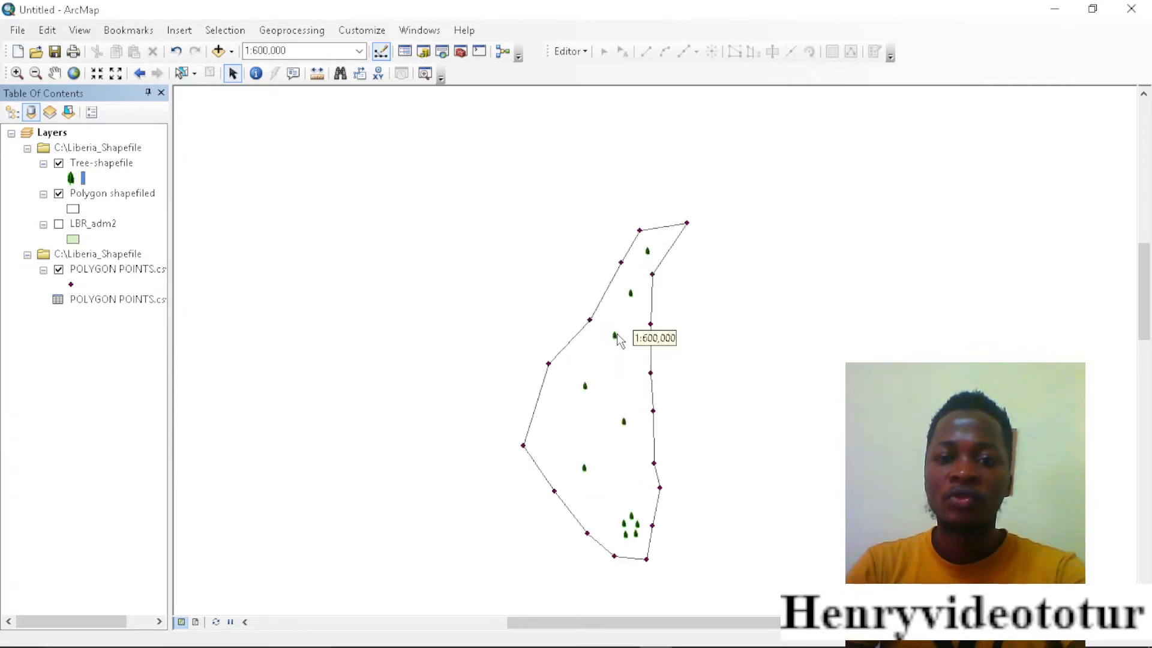
# Step: Enlarge the Tree-shapefile layer's spruce symbol to size 17 and apply it
pyautogui.click(102, 164)
pyautogui.click(70, 178)
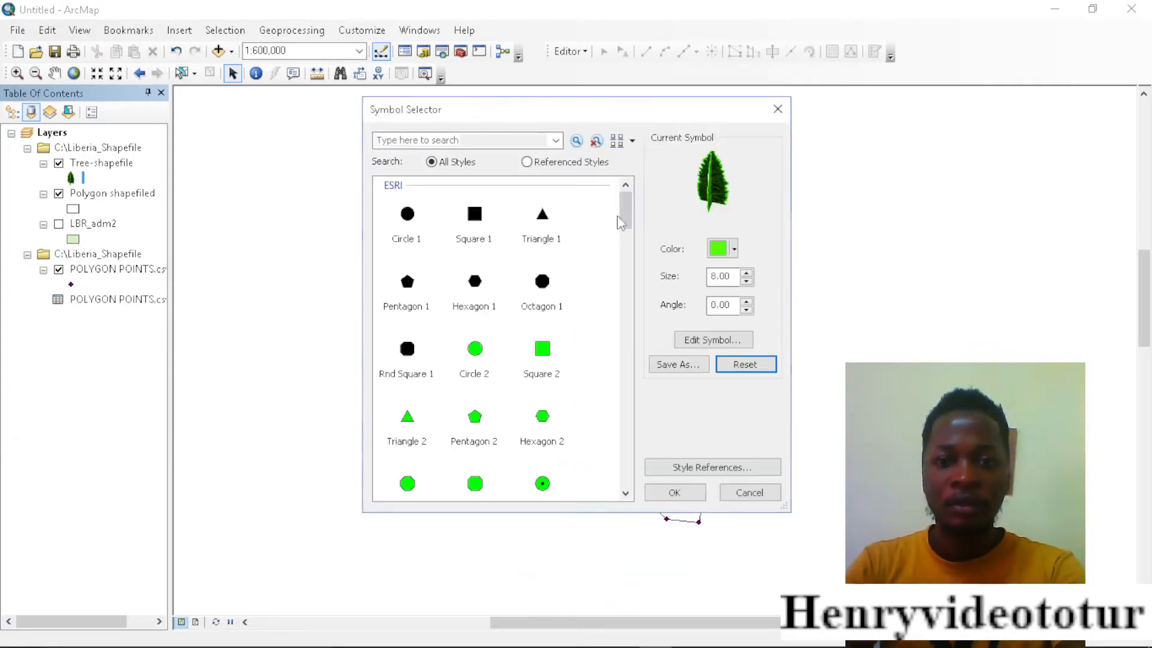
pyautogui.click(747, 273)
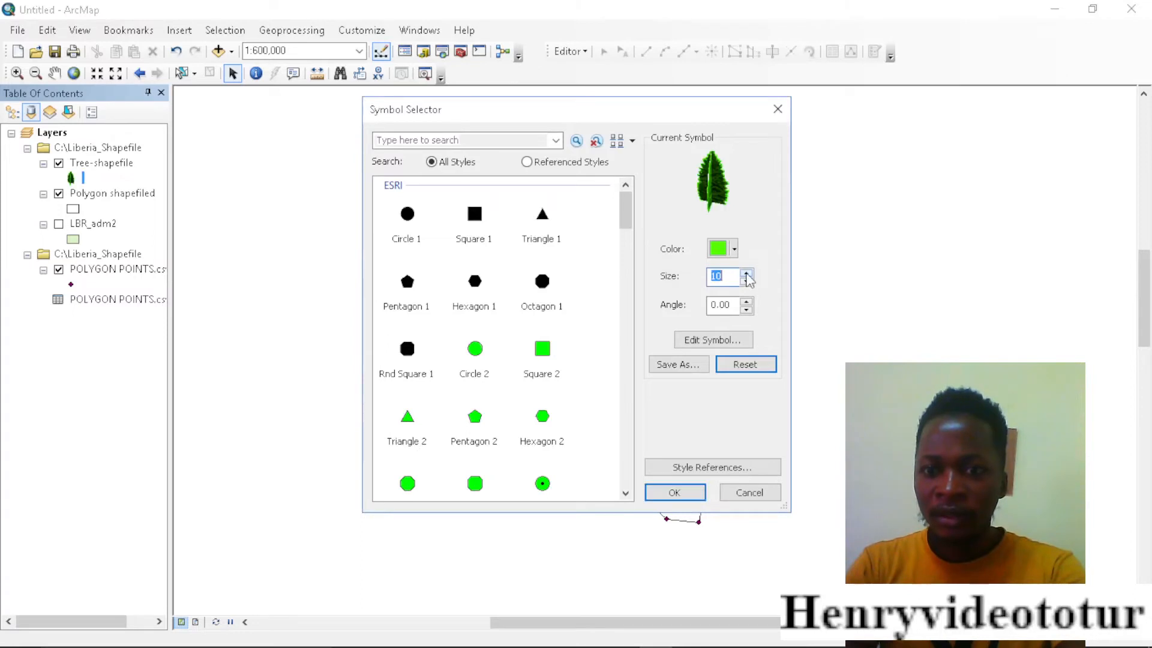
pyautogui.click(746, 273)
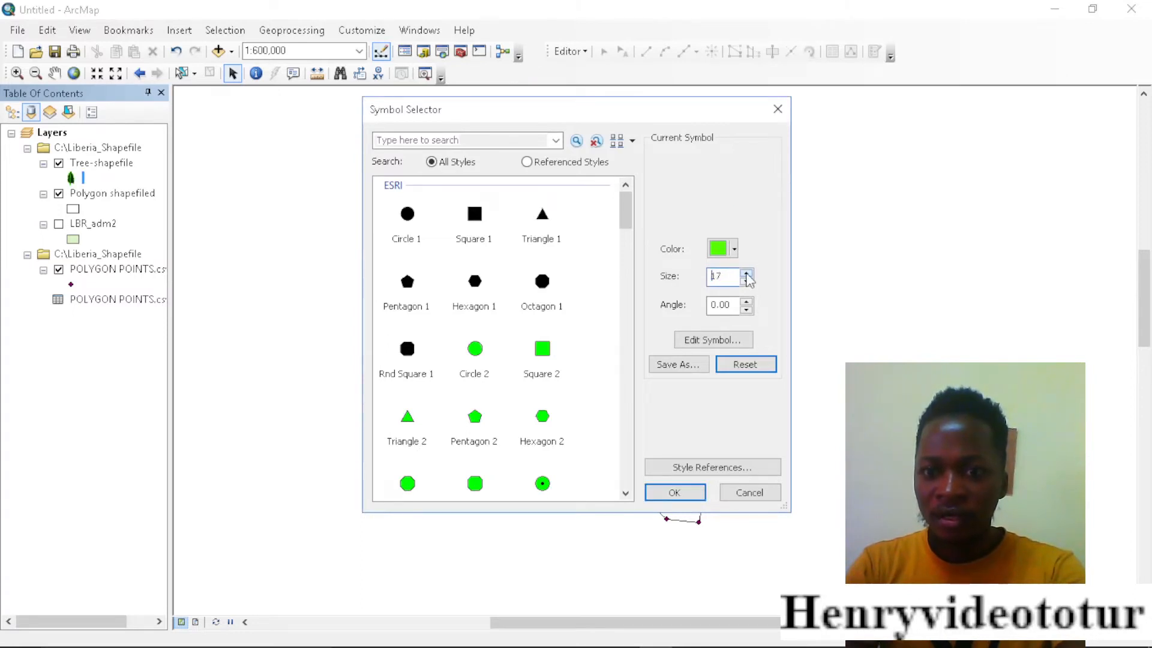
pyautogui.click(674, 492)
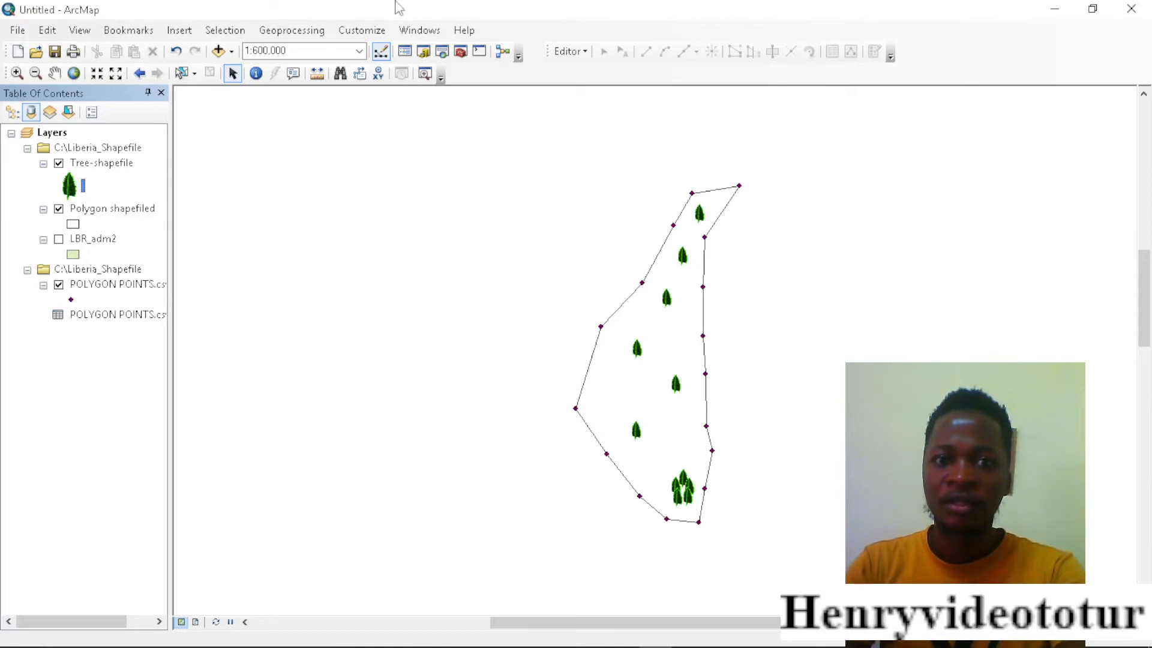
# Step: Start a new point shapefile in C:\Liberia_Shapefile and name it Settlement shapefile
pyautogui.click(424, 51)
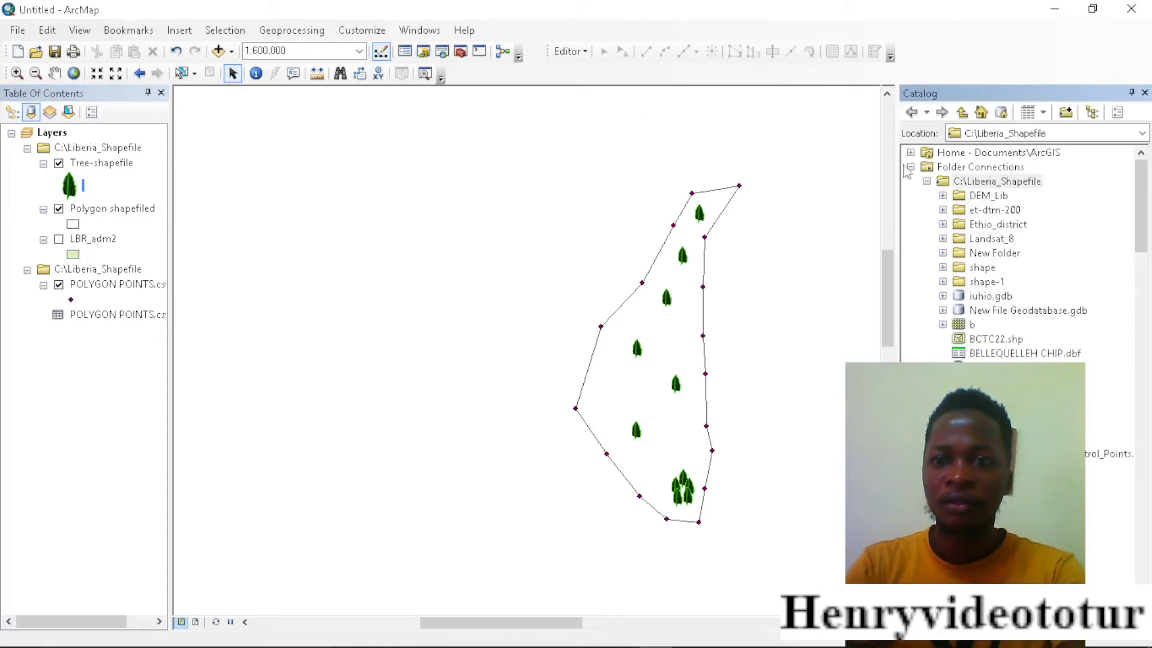
pyautogui.rightClick(976, 184)
pyautogui.moveTo(1034, 288)
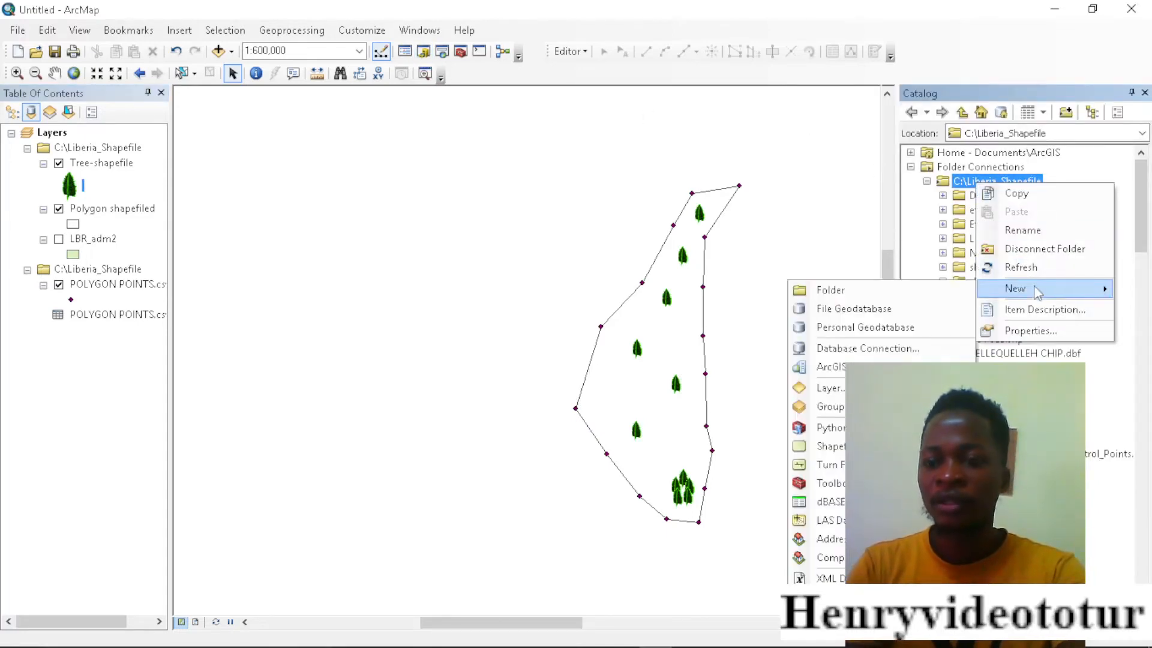
pyautogui.click(825, 445)
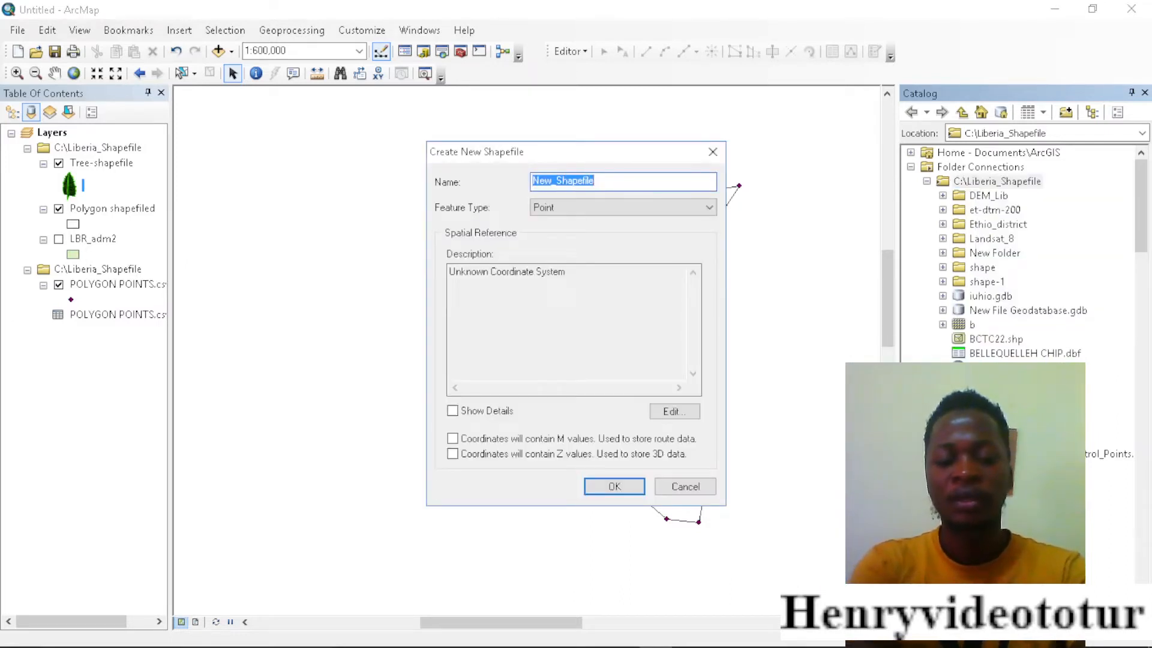
pyautogui.write('Settlement s')
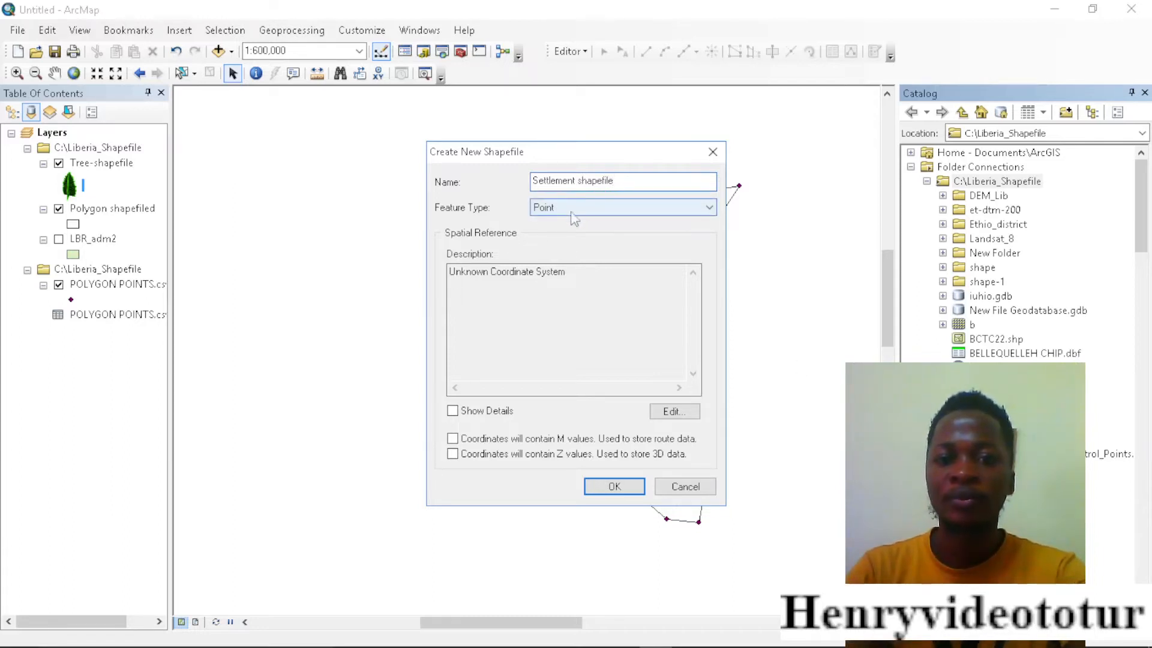
# Step: Assign the GCS_WGS_1984 coordinate system to the new settlement shapefile, create it, and close the Catalog
pyautogui.click(689, 411)
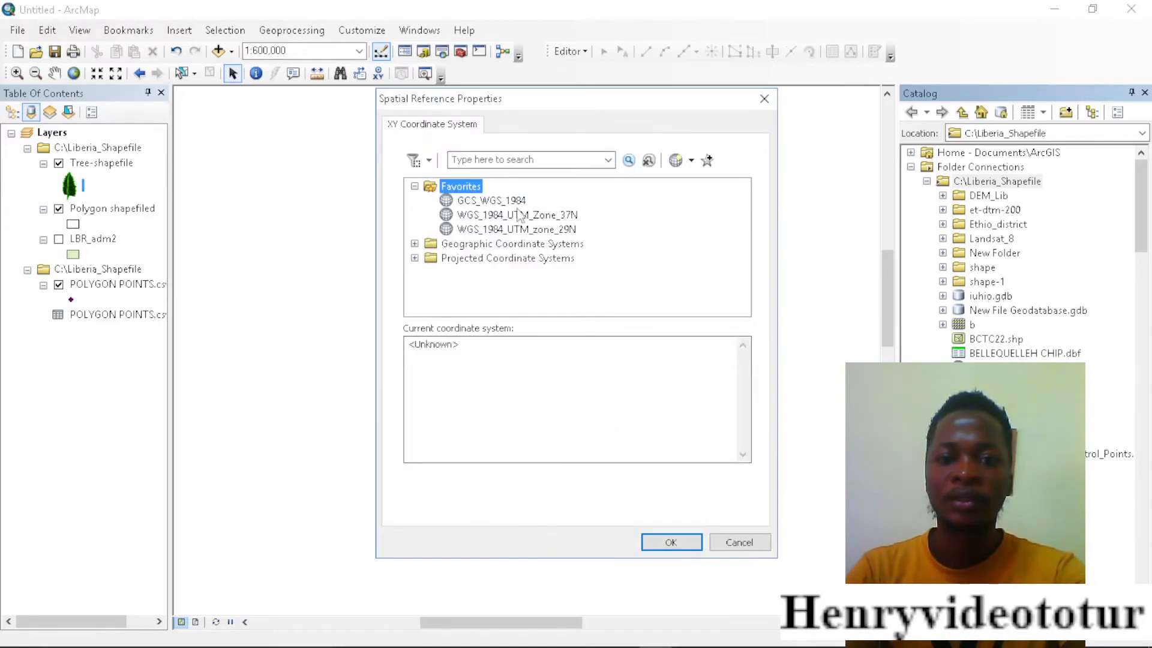
pyautogui.click(514, 203)
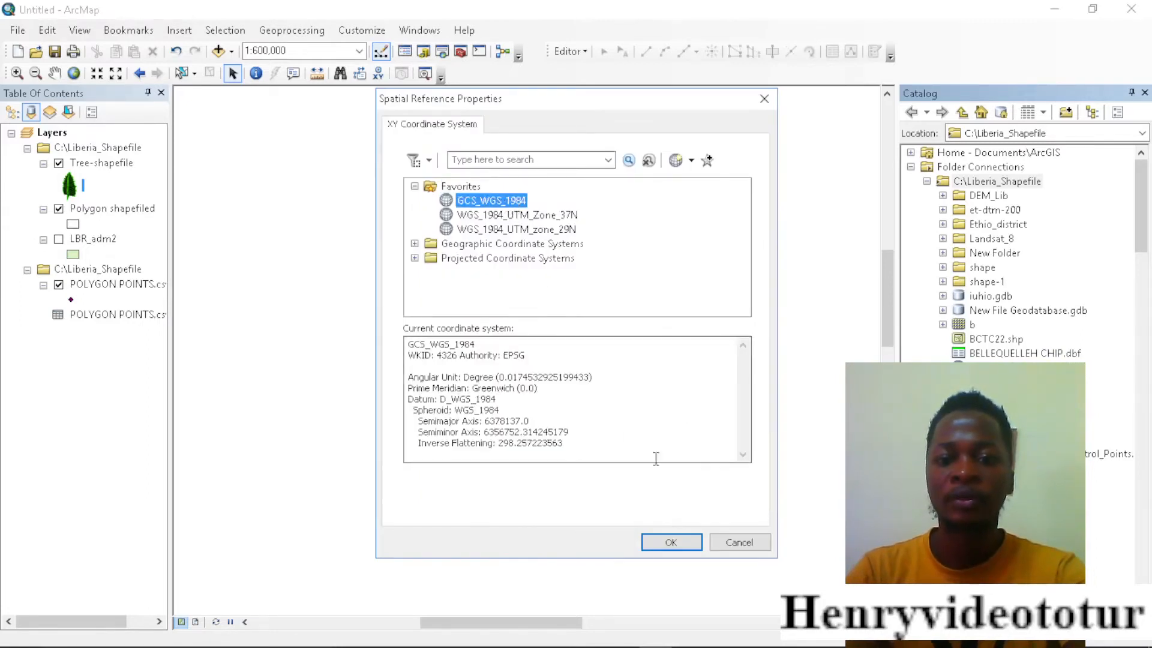
pyautogui.click(671, 542)
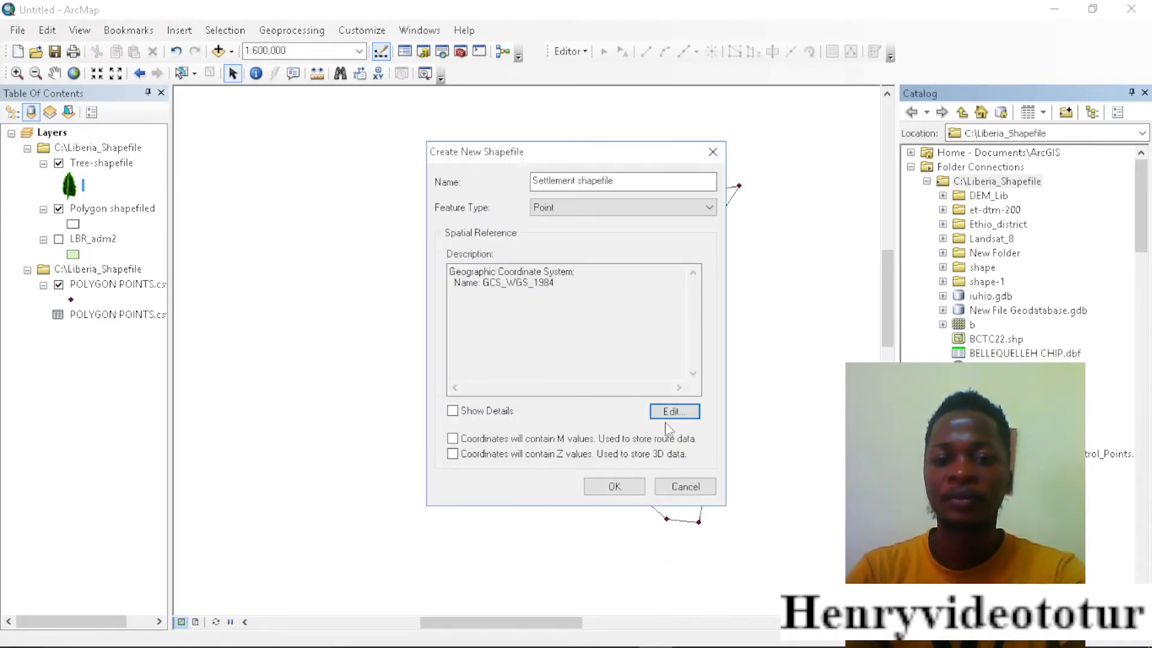
pyautogui.click(623, 487)
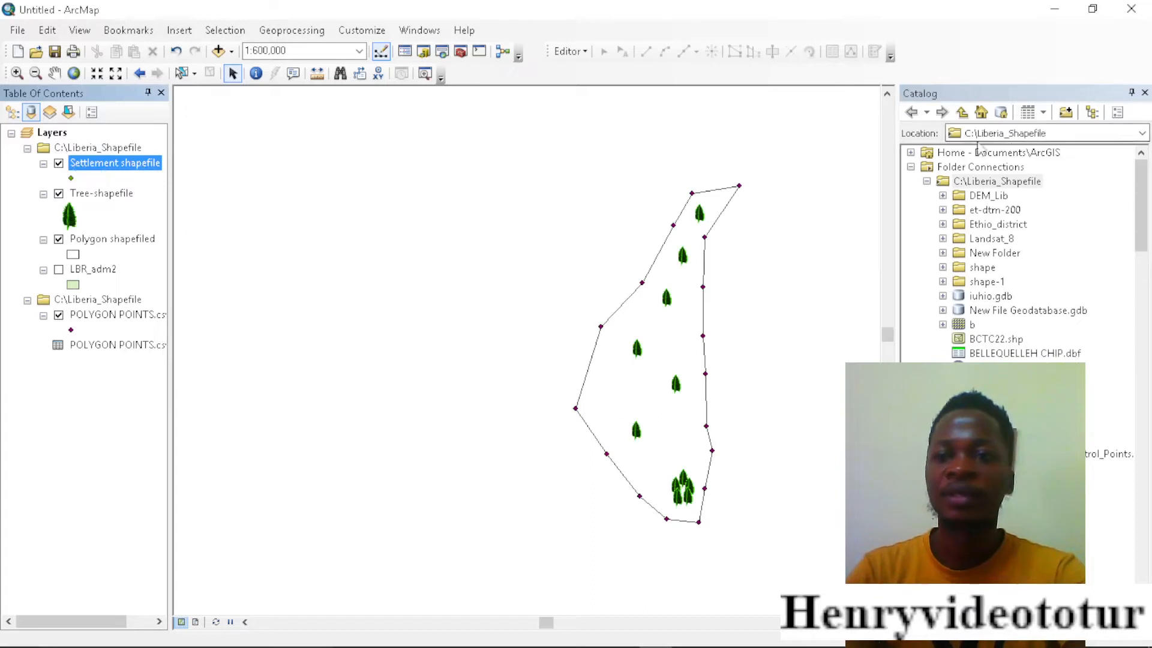
pyautogui.click(1144, 92)
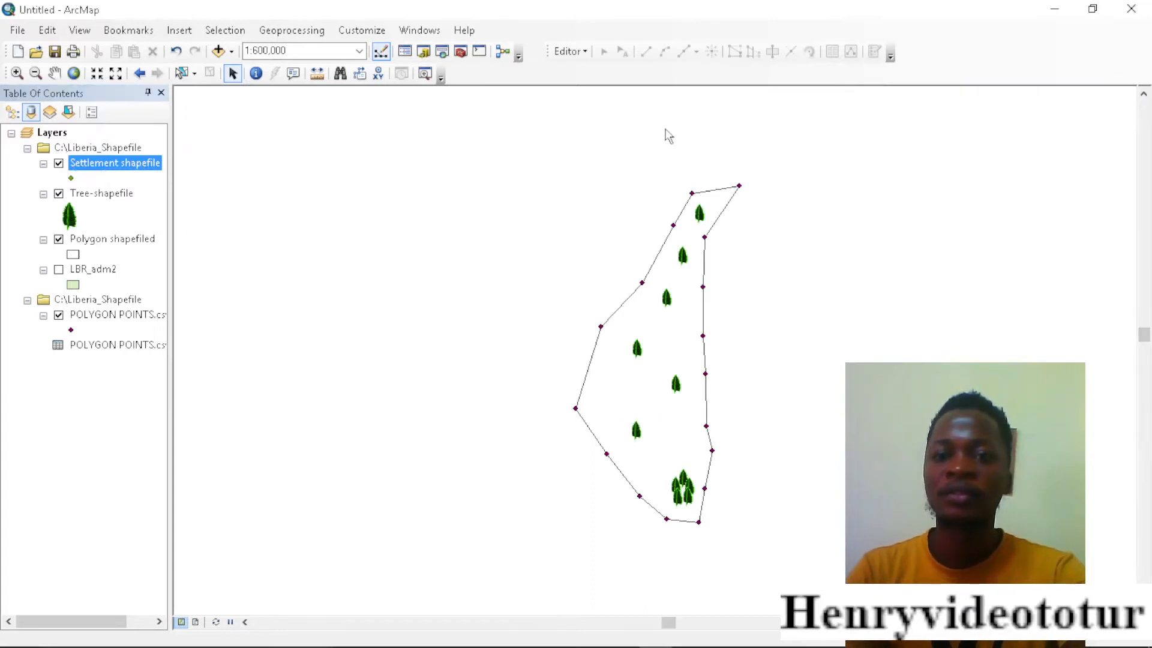
# Step: Start an edit session on the Settlement shapefile layer and choose its template for creating features
pyautogui.click(569, 51)
pyautogui.click(591, 71)
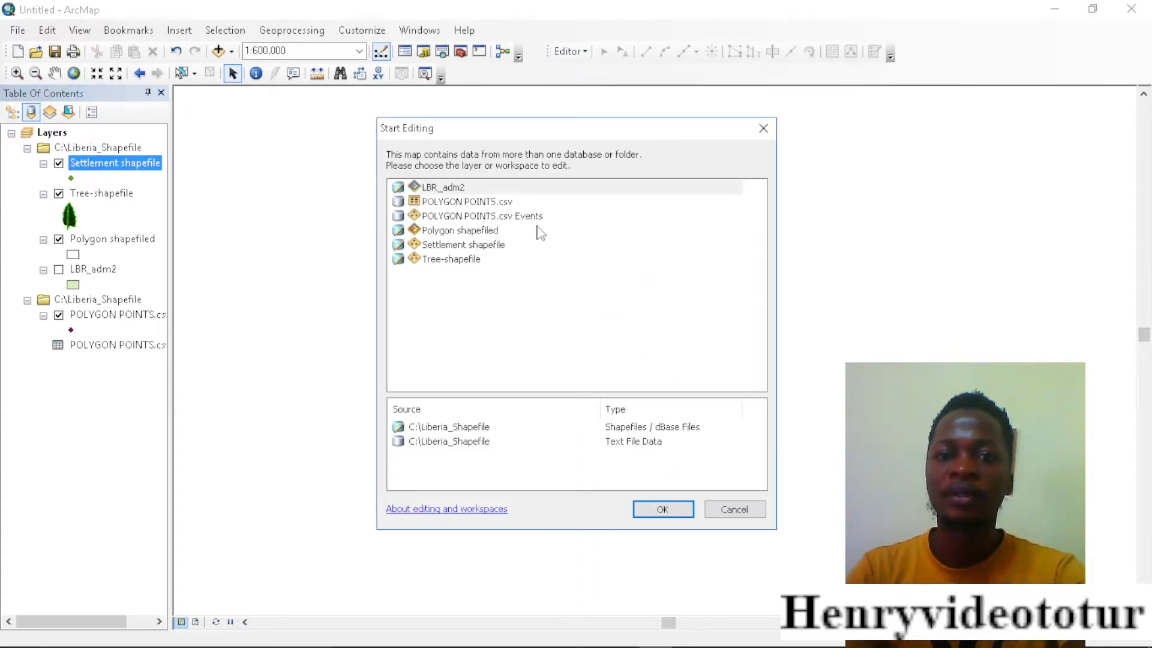
pyautogui.click(461, 245)
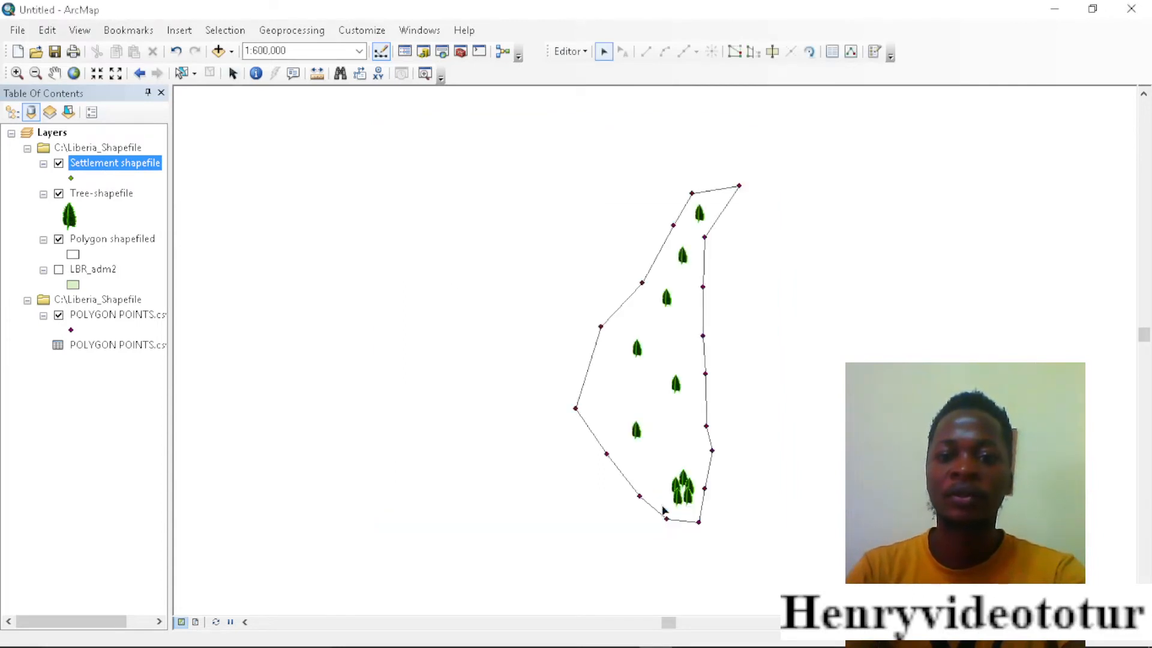
pyautogui.click(874, 52)
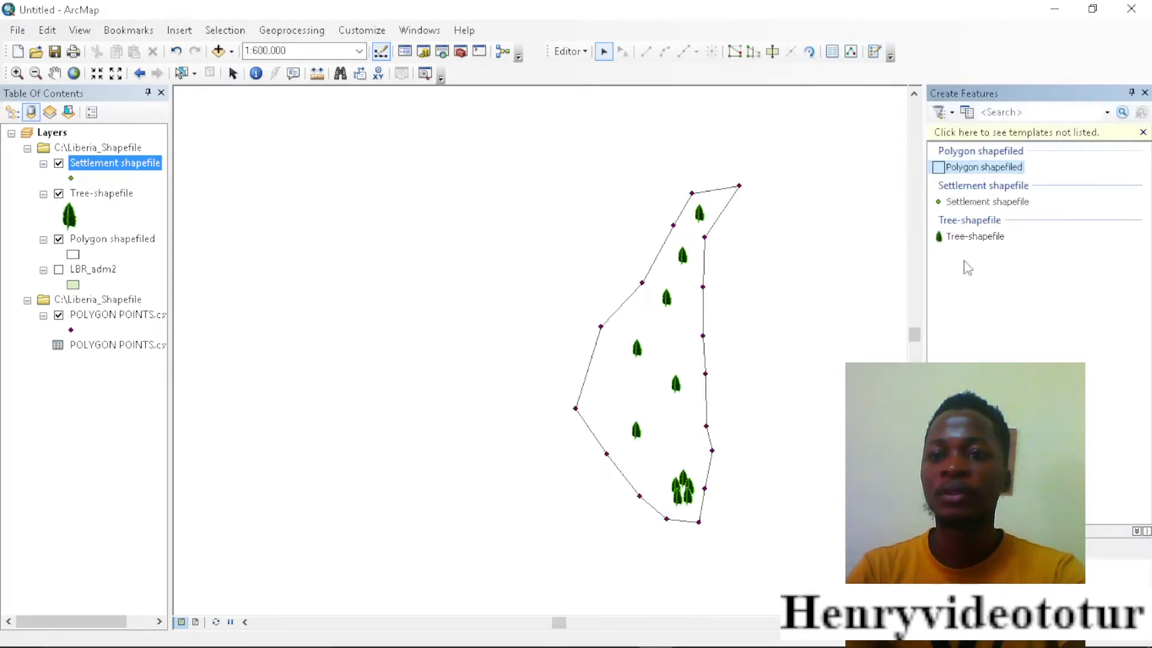
pyautogui.click(986, 201)
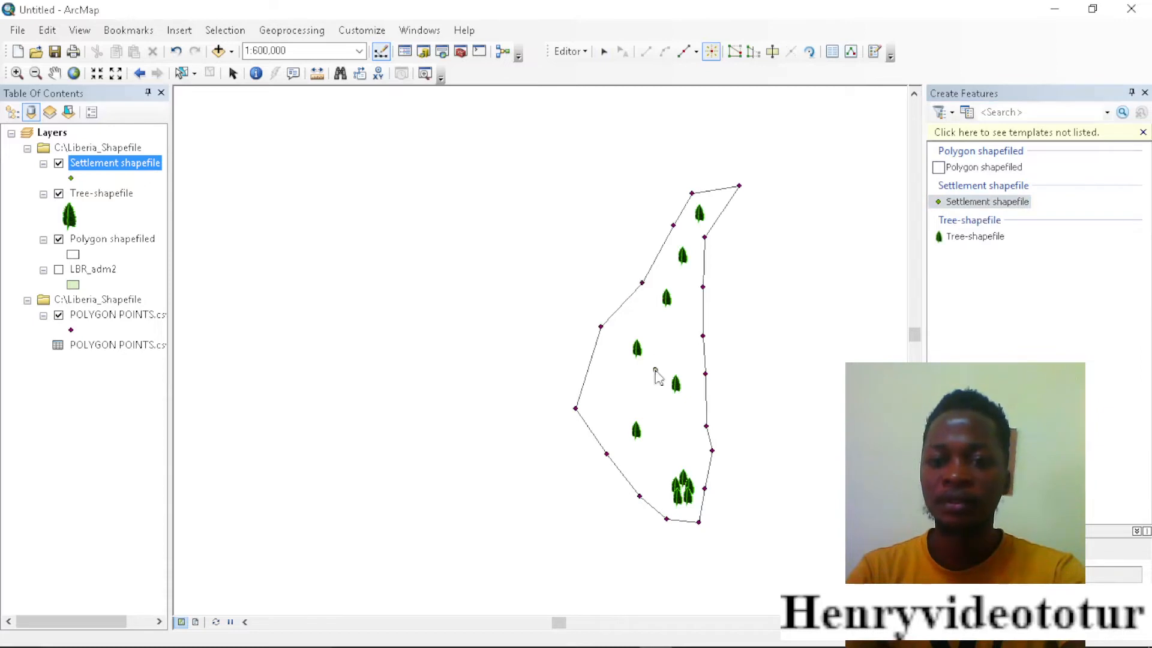
# Step: Scatter 35 settlement points inside the polygon's western bulge, between its western edge and the central trees
pyautogui.scroll(-4, 656, 377)
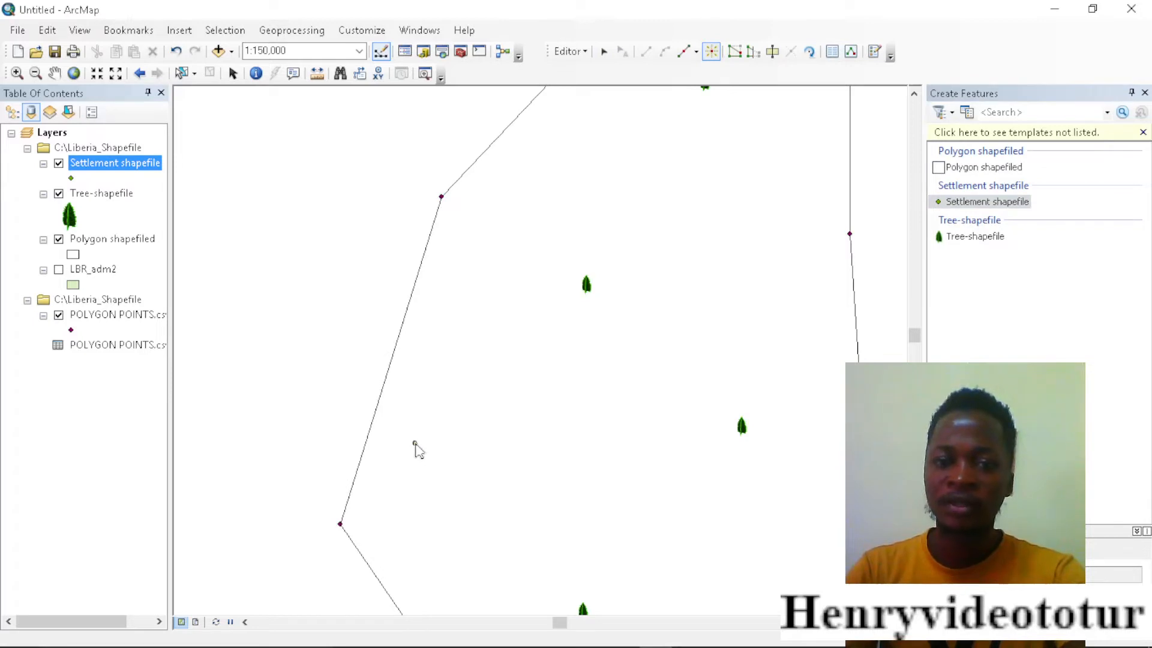
pyautogui.click(402, 464)
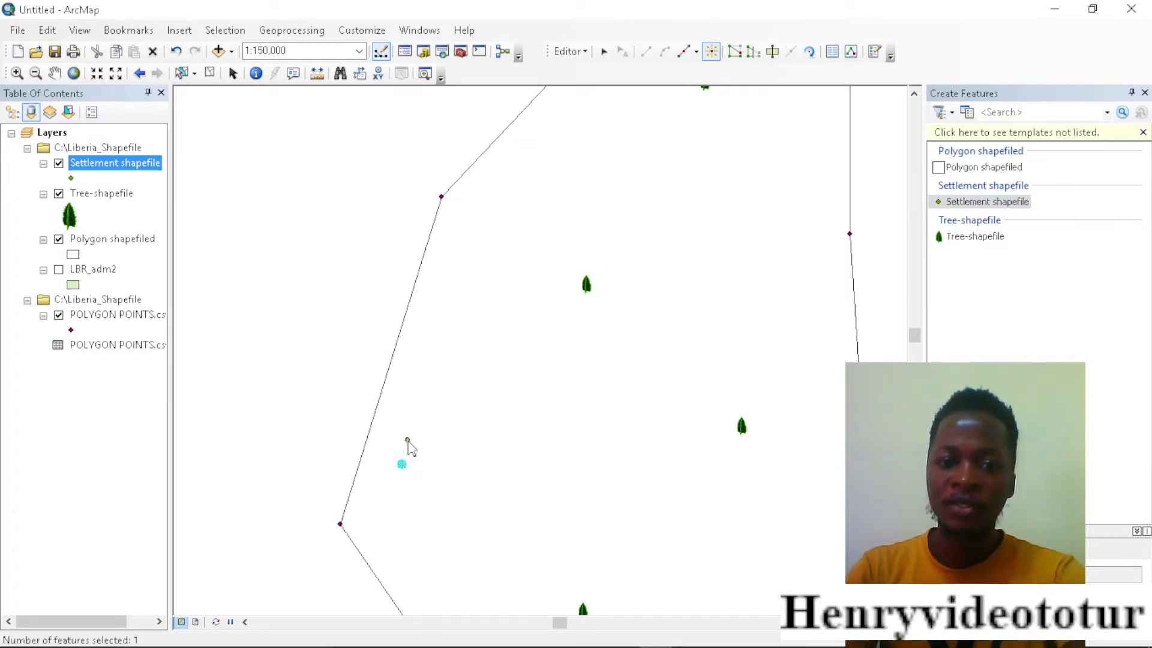
pyautogui.click(407, 440)
pyautogui.click(416, 406)
pyautogui.click(432, 382)
pyautogui.click(455, 373)
pyautogui.click(480, 377)
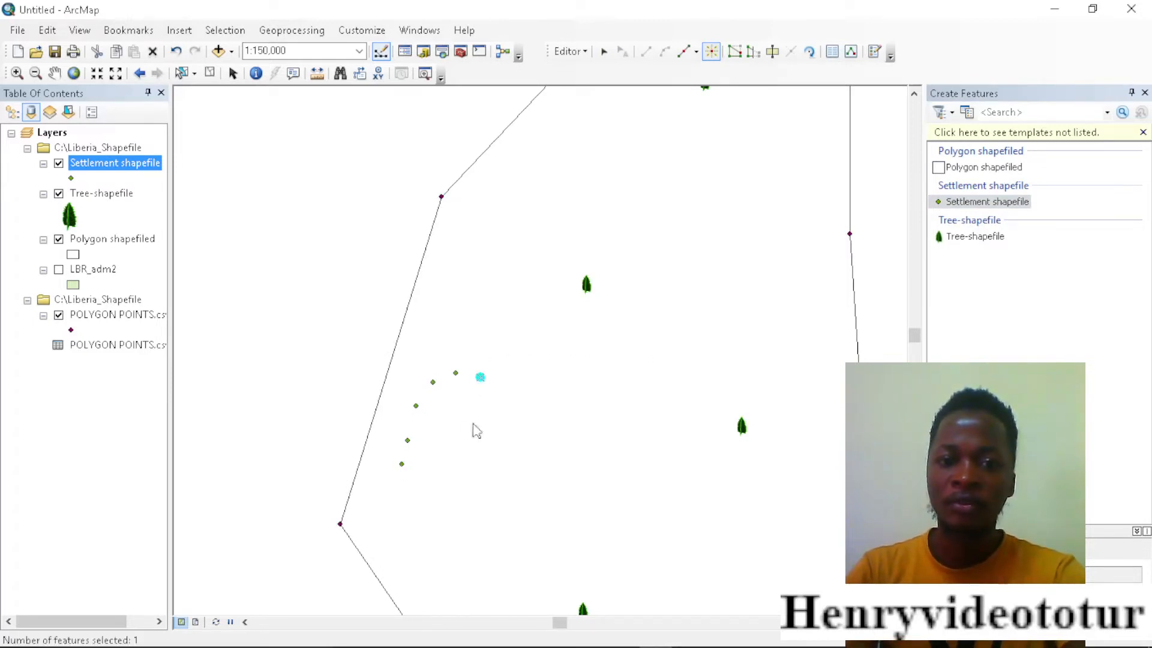
pyautogui.click(466, 425)
pyautogui.click(438, 461)
pyautogui.click(439, 536)
pyautogui.click(407, 525)
pyautogui.click(431, 502)
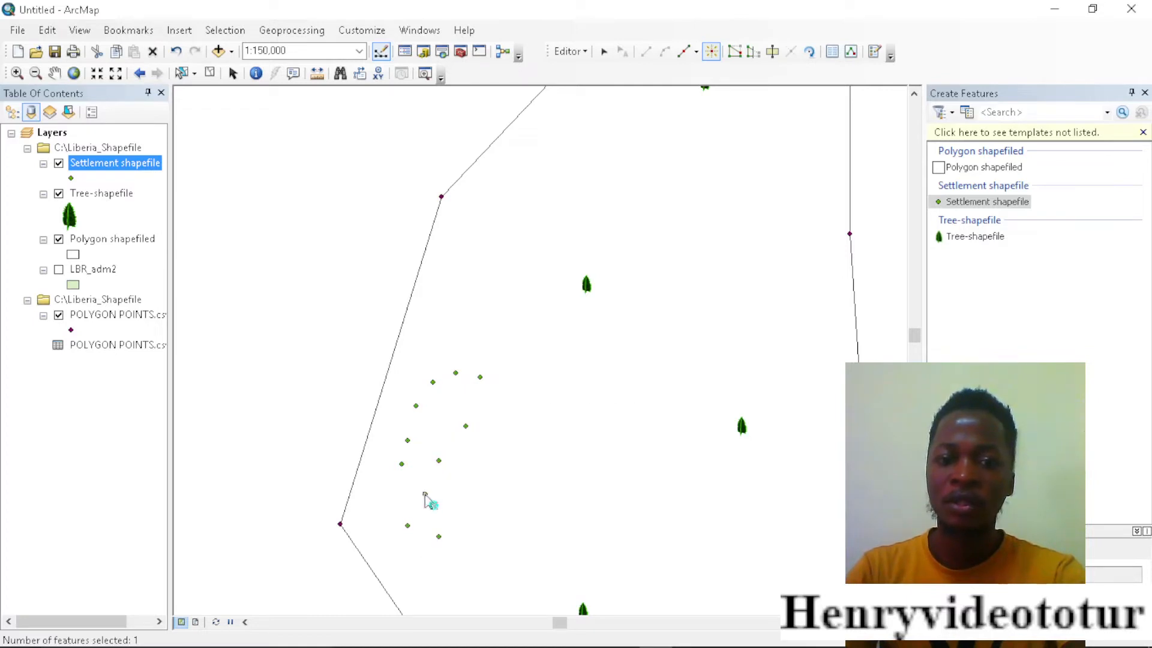
pyautogui.click(418, 490)
pyautogui.click(388, 502)
pyautogui.click(444, 296)
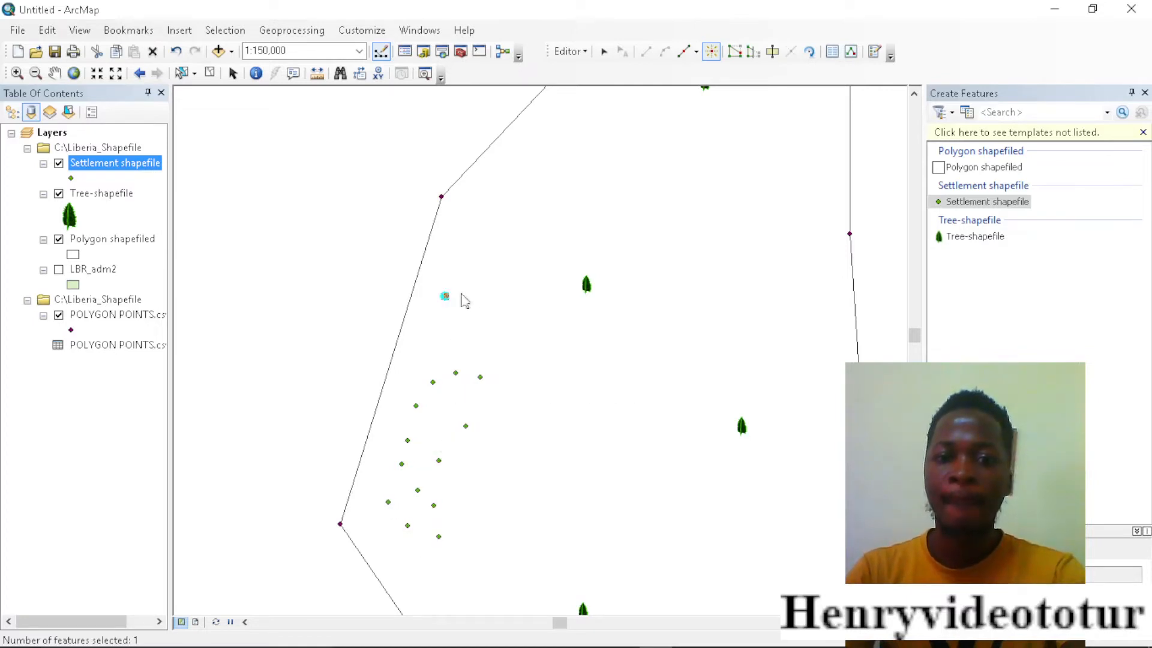
pyautogui.click(492, 290)
pyautogui.click(491, 310)
pyautogui.click(448, 335)
pyautogui.click(425, 358)
pyautogui.click(502, 347)
pyautogui.click(536, 383)
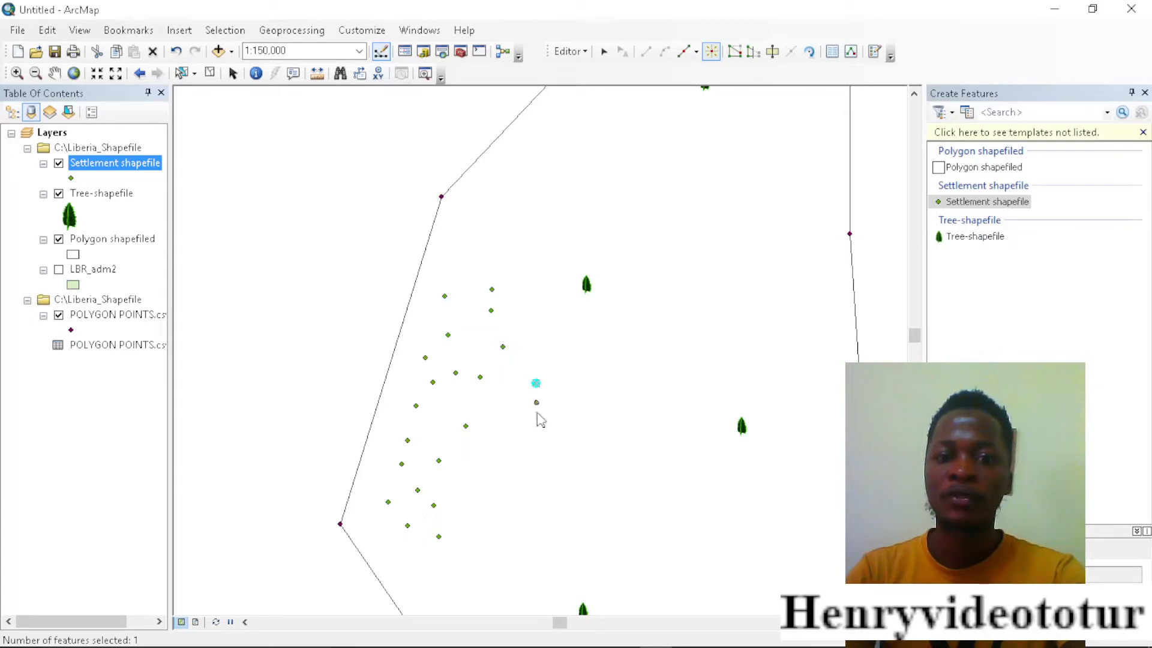
pyautogui.click(535, 431)
pyautogui.click(509, 442)
pyautogui.click(507, 394)
pyautogui.click(480, 481)
pyautogui.click(467, 532)
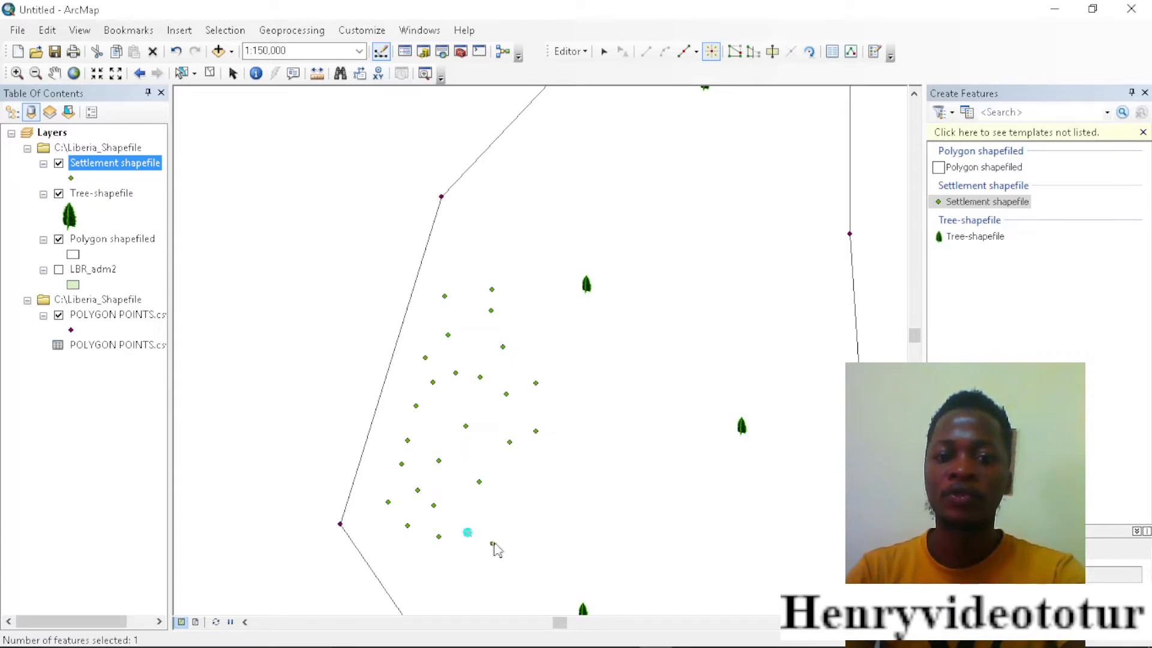
pyautogui.click(498, 530)
pyautogui.click(528, 501)
pyautogui.click(554, 500)
pyautogui.click(569, 535)
pyautogui.click(560, 544)
pyautogui.click(525, 556)
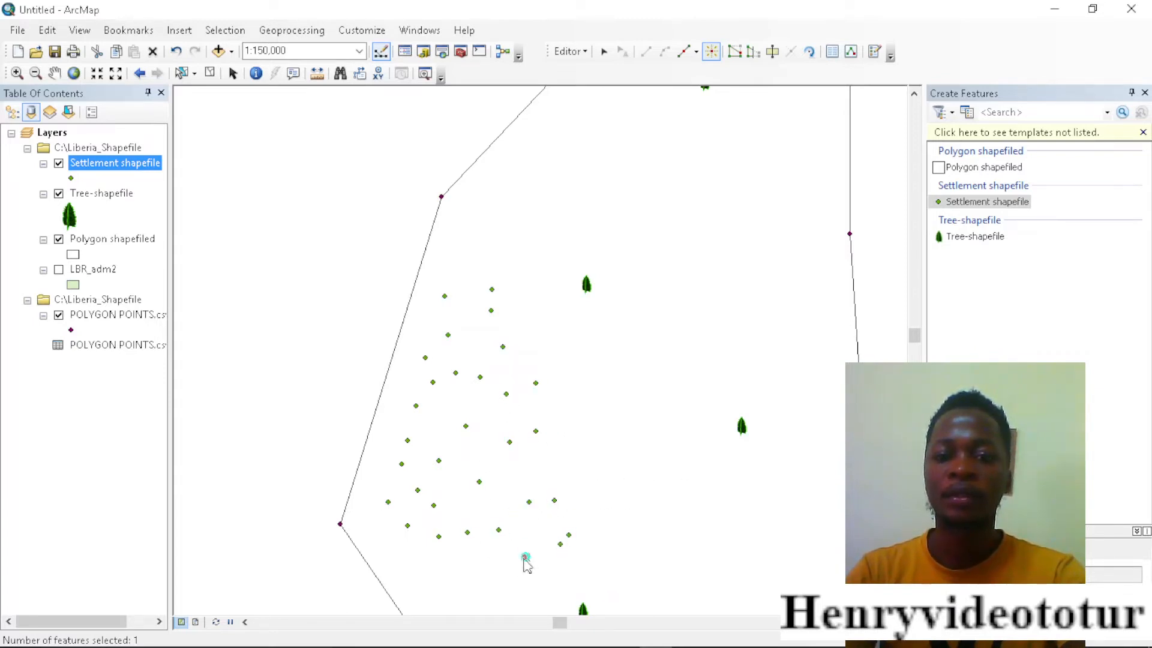
pyautogui.click(509, 577)
pyautogui.click(507, 592)
pyautogui.click(485, 585)
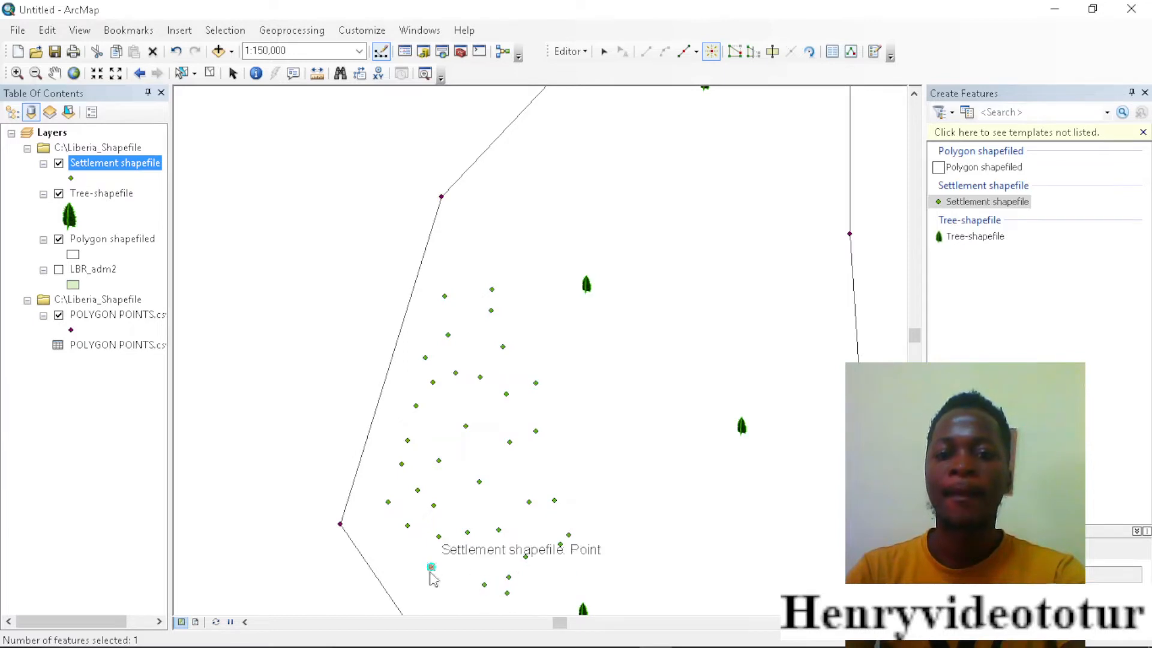
pyautogui.click(431, 567)
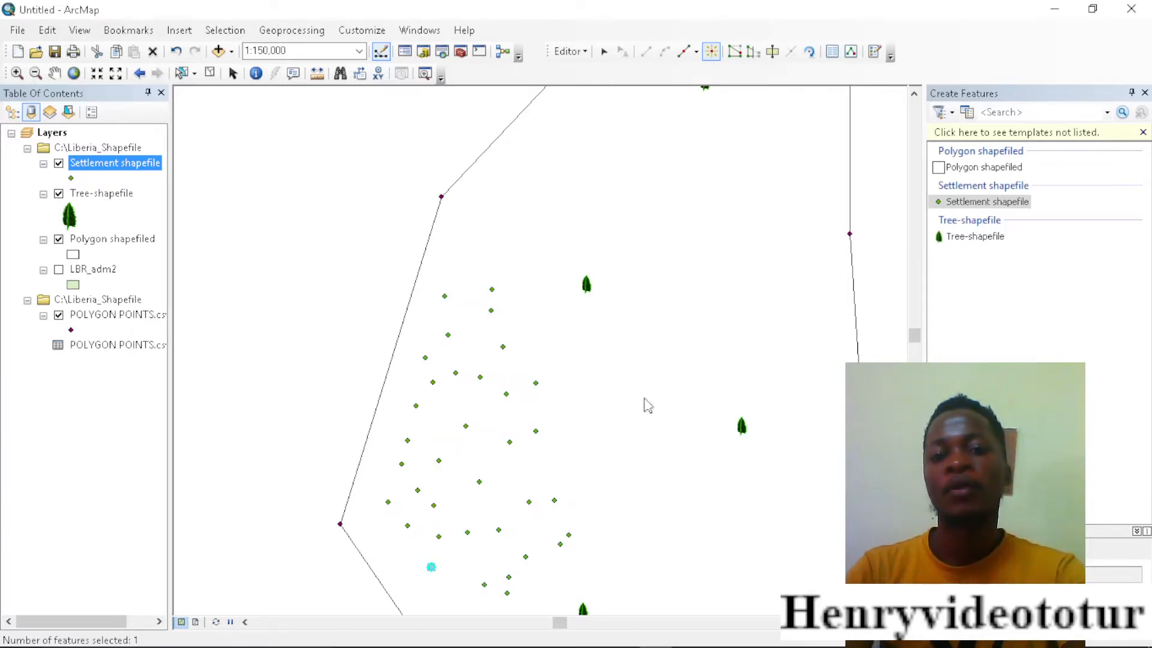
# Step: Scatter 26 settlement points inside the polygon's eastern side, around the central trees, undoing the one placed on the boundary line
pyautogui.click(693, 140)
pyautogui.click(738, 121)
pyautogui.click(786, 133)
pyautogui.click(817, 185)
pyautogui.click(791, 278)
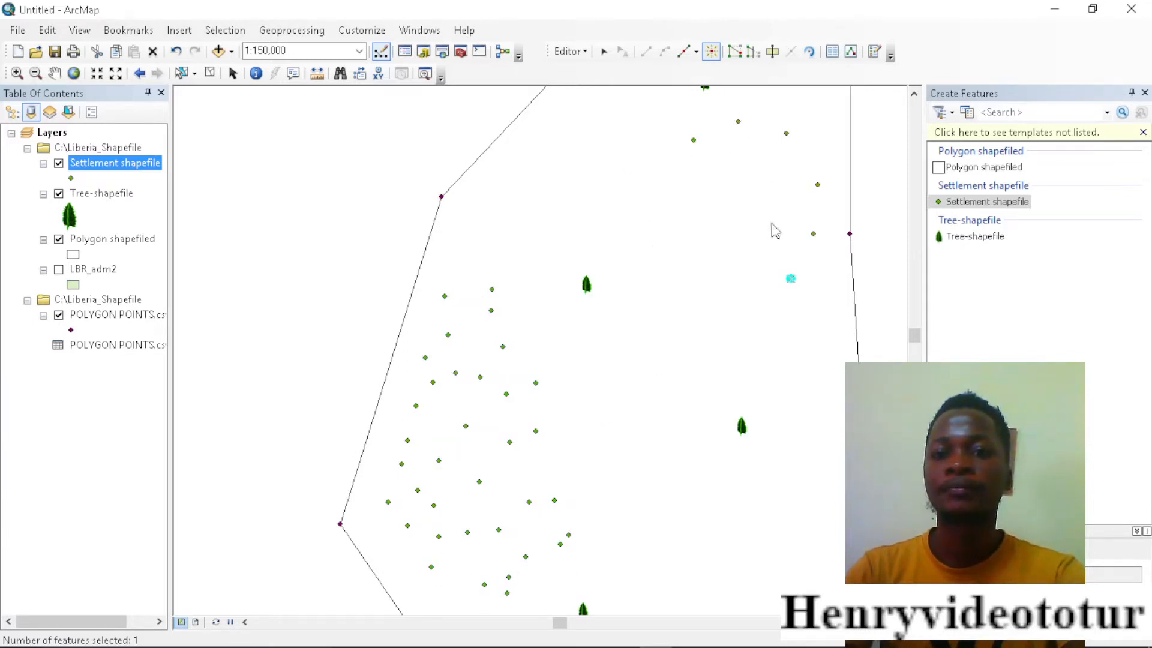
pyautogui.click(771, 223)
pyautogui.click(770, 188)
pyautogui.click(725, 179)
pyautogui.click(653, 195)
pyautogui.click(647, 250)
pyautogui.click(676, 314)
pyautogui.click(700, 274)
pyautogui.click(712, 225)
pyautogui.click(742, 253)
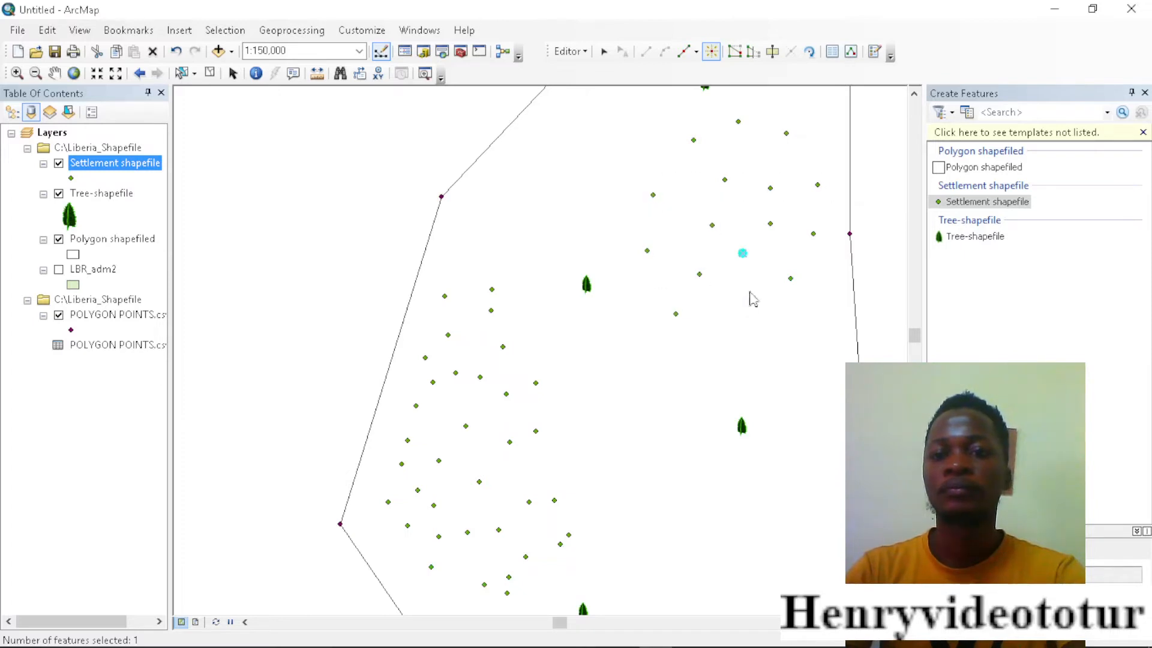
pyautogui.click(747, 301)
pyautogui.click(730, 345)
pyautogui.click(764, 365)
pyautogui.click(795, 328)
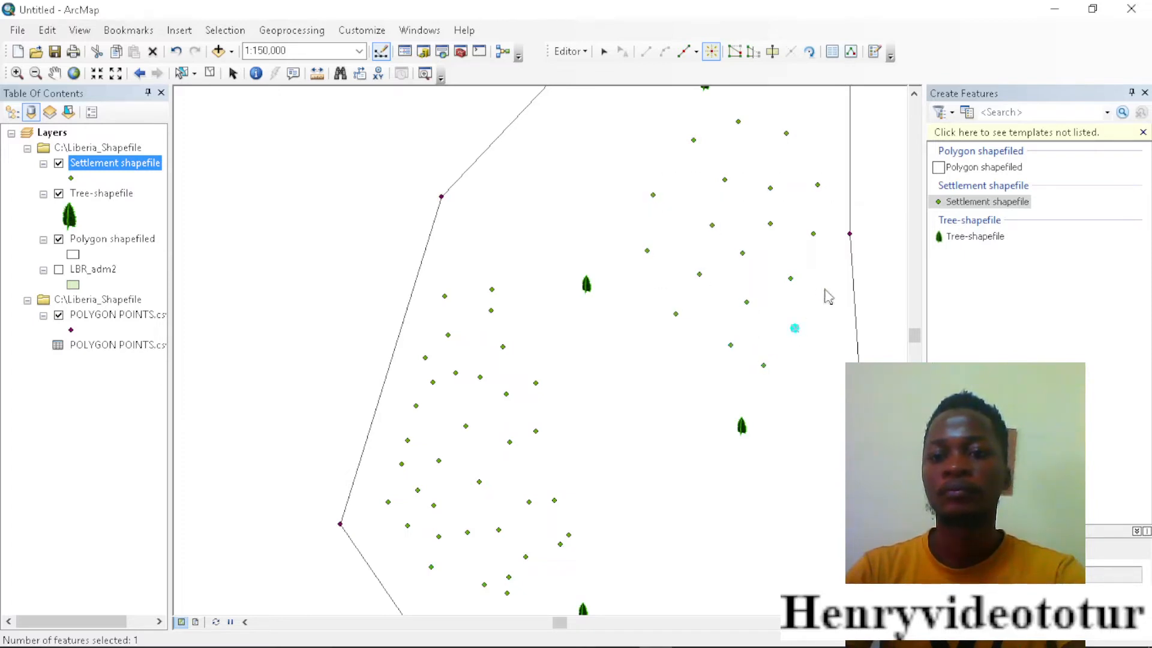
pyautogui.click(826, 286)
pyautogui.click(856, 328)
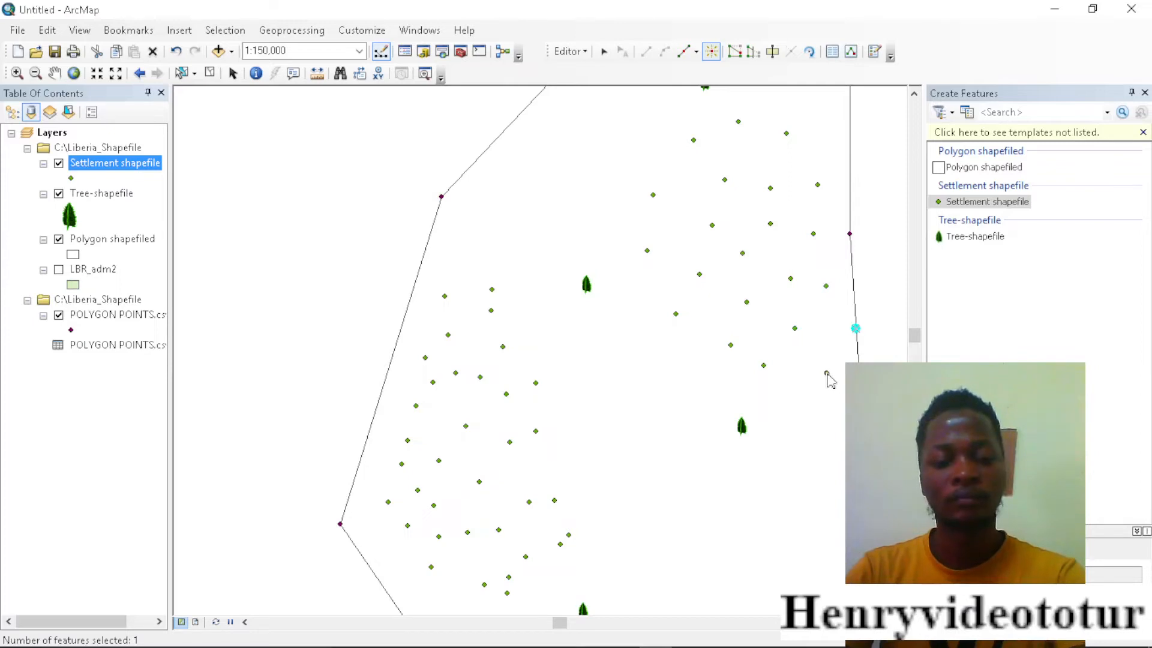
pyautogui.hotkey('ctrl', 'z')
pyautogui.click(830, 335)
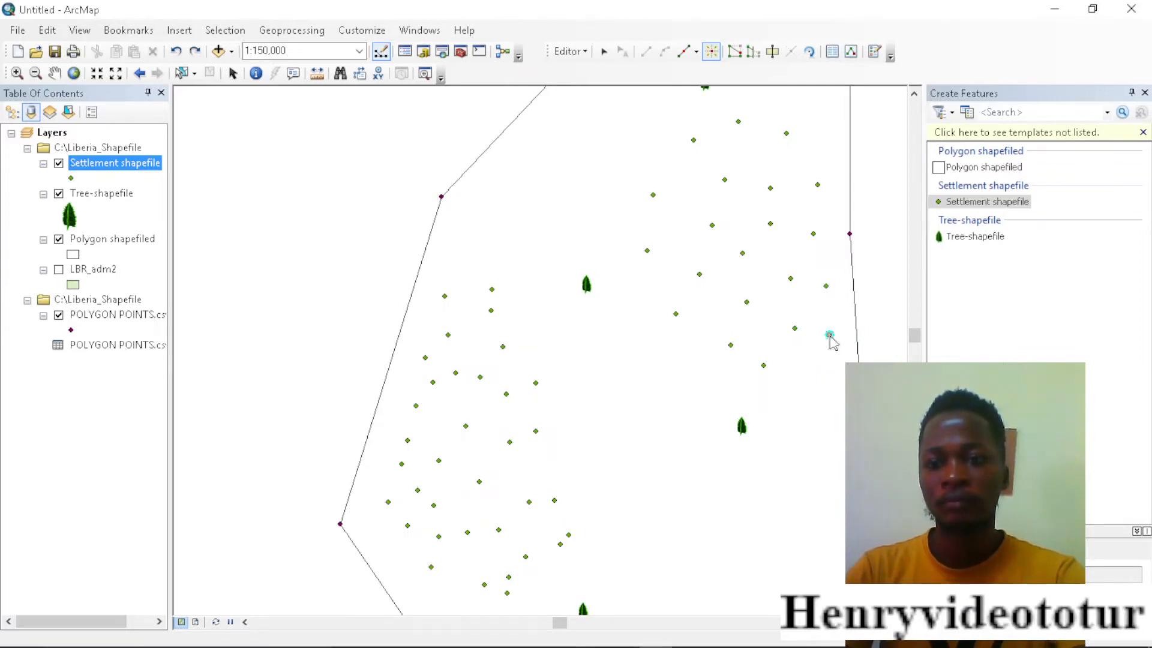
pyautogui.click(807, 374)
pyautogui.click(792, 421)
pyautogui.click(792, 465)
pyautogui.click(824, 443)
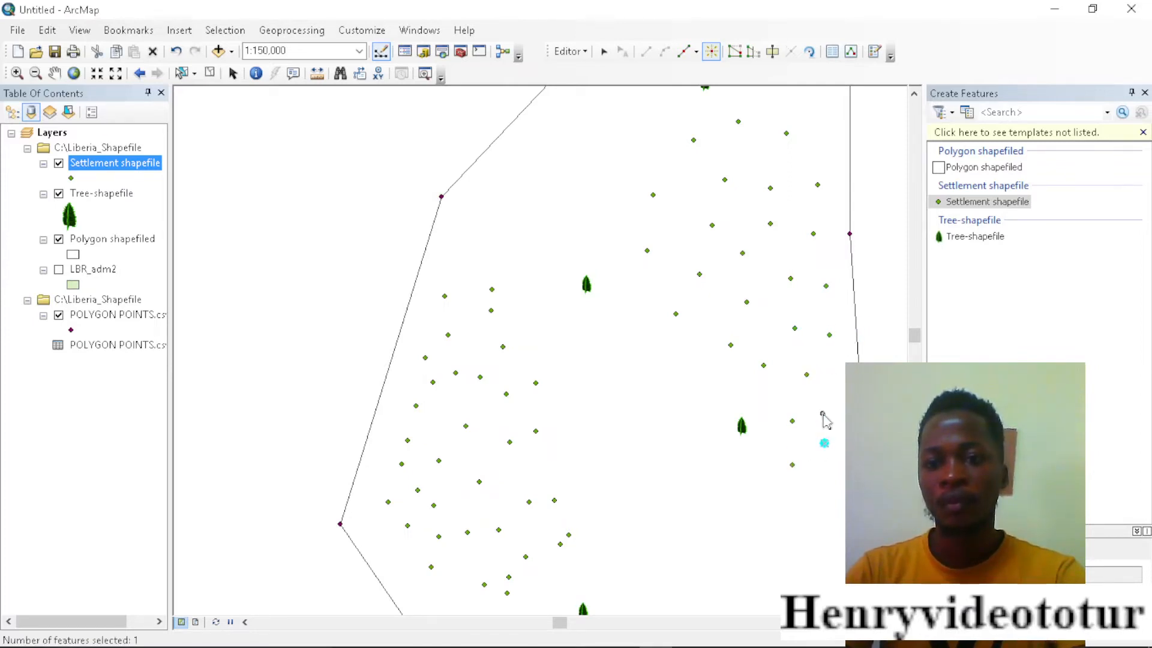
pyautogui.click(823, 413)
pyautogui.scroll(2, 761, 363)
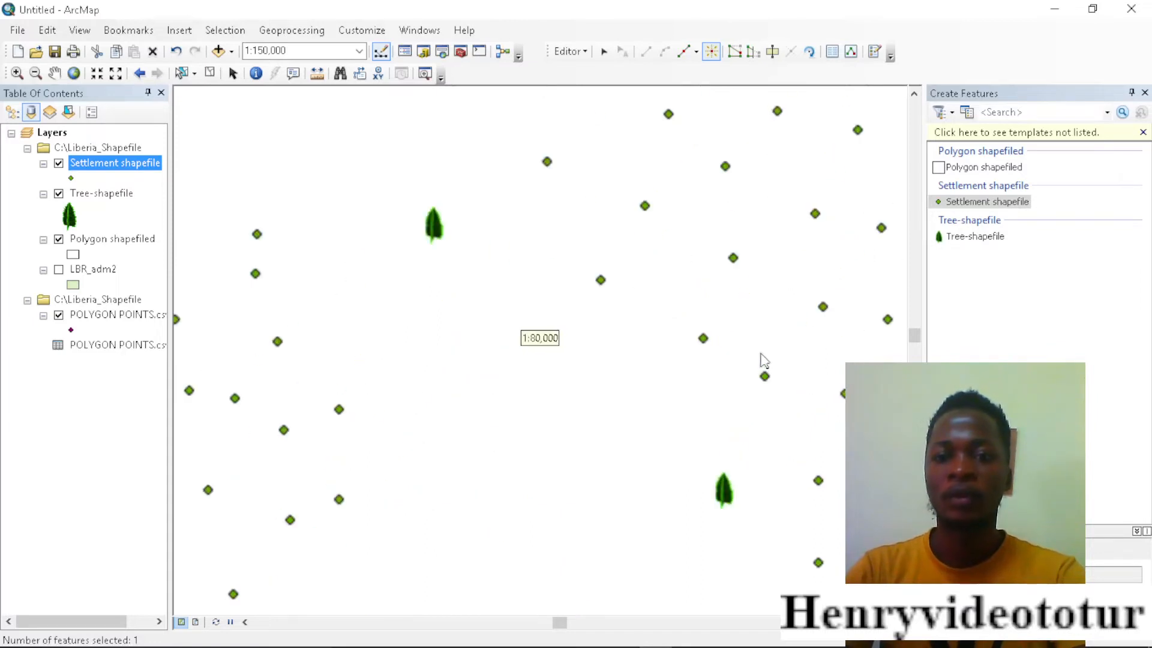
pyautogui.scroll(-6, 757, 360)
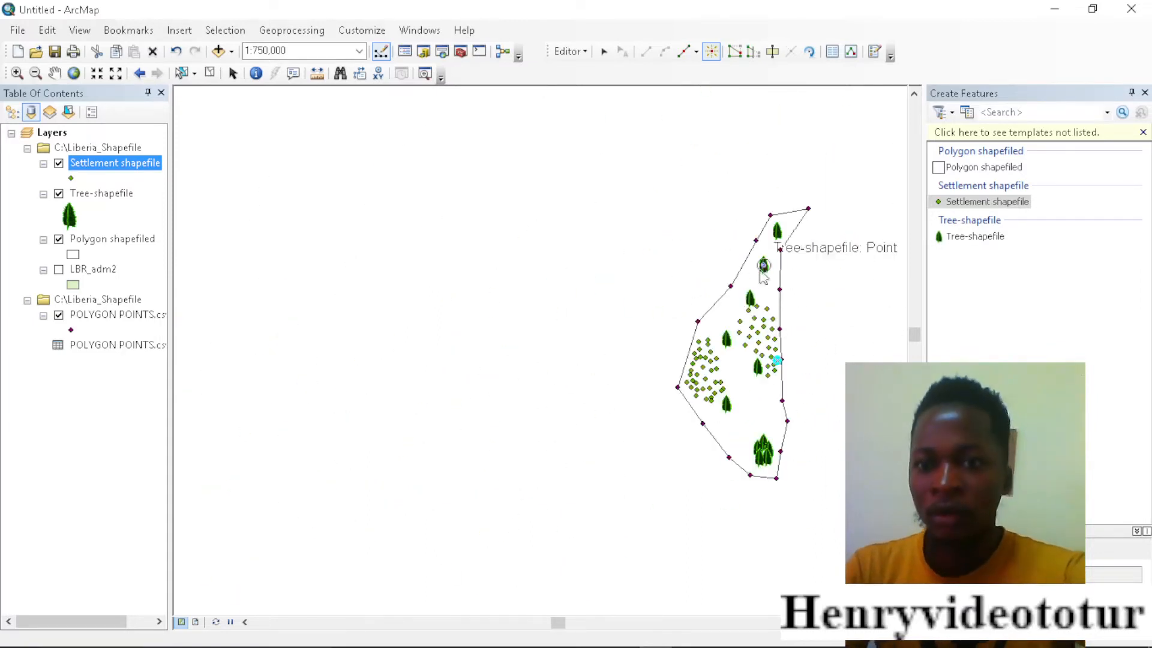
# Step: Scatter 25 settlement points inside the polygon's narrow northern end, around and just south of the northernmost tree
pyautogui.scroll(-2, 774, 246)
pyautogui.scroll(5, 774, 246)
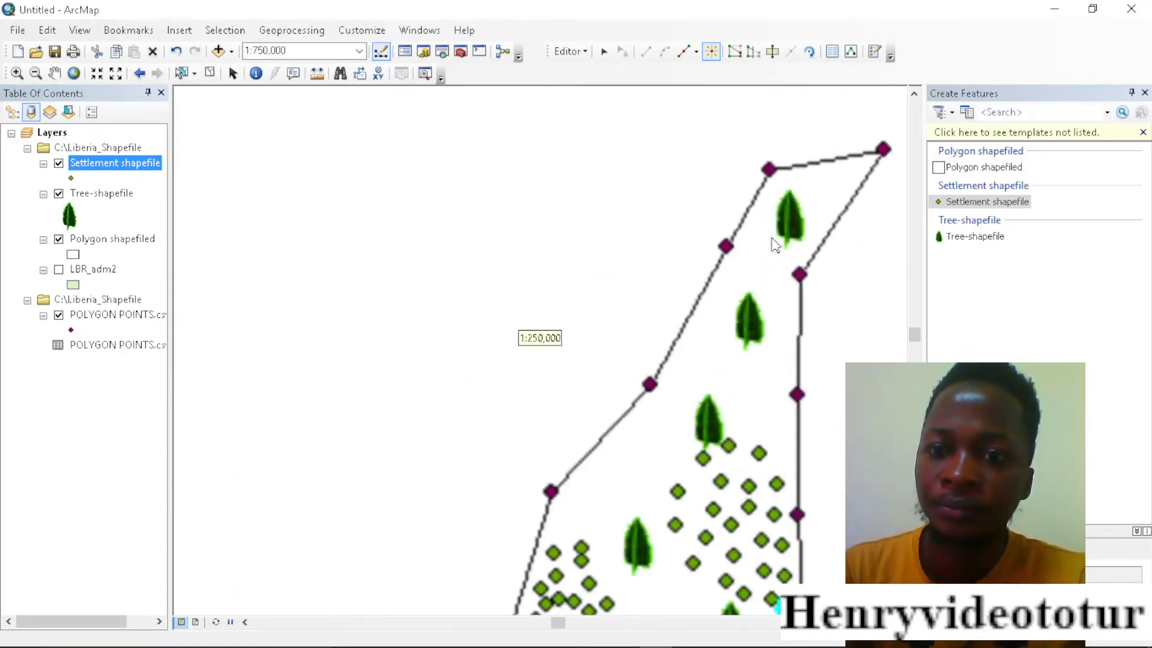
pyautogui.click(730, 269)
pyautogui.click(737, 320)
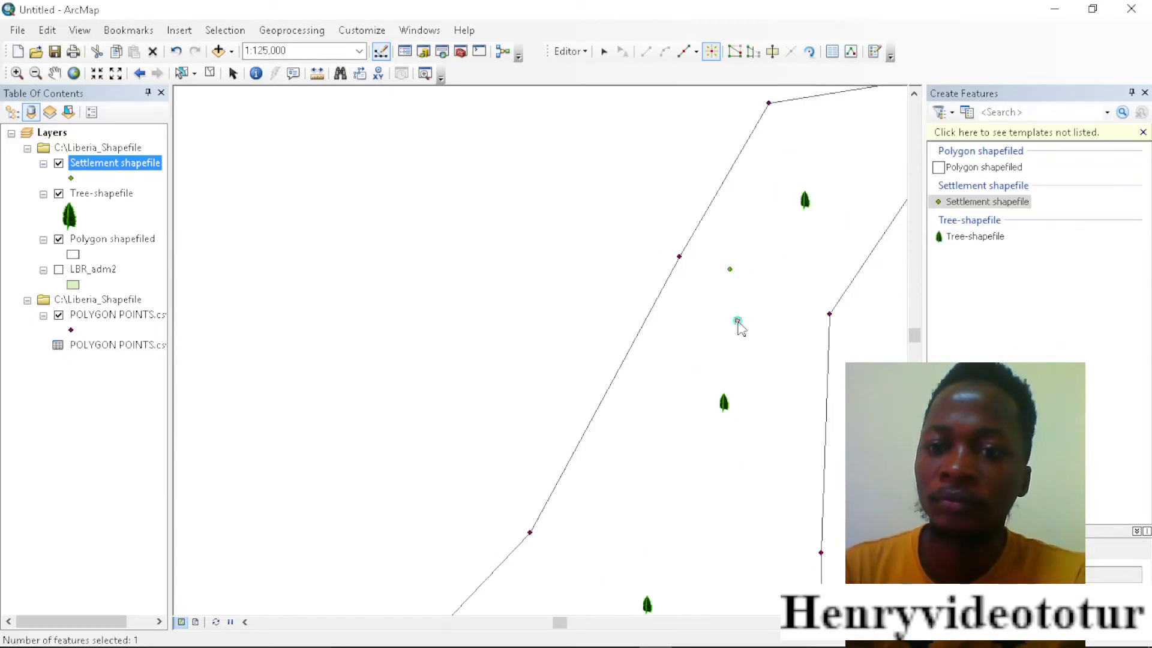
pyautogui.click(776, 279)
pyautogui.click(756, 243)
pyautogui.click(787, 207)
pyautogui.click(802, 232)
pyautogui.click(810, 283)
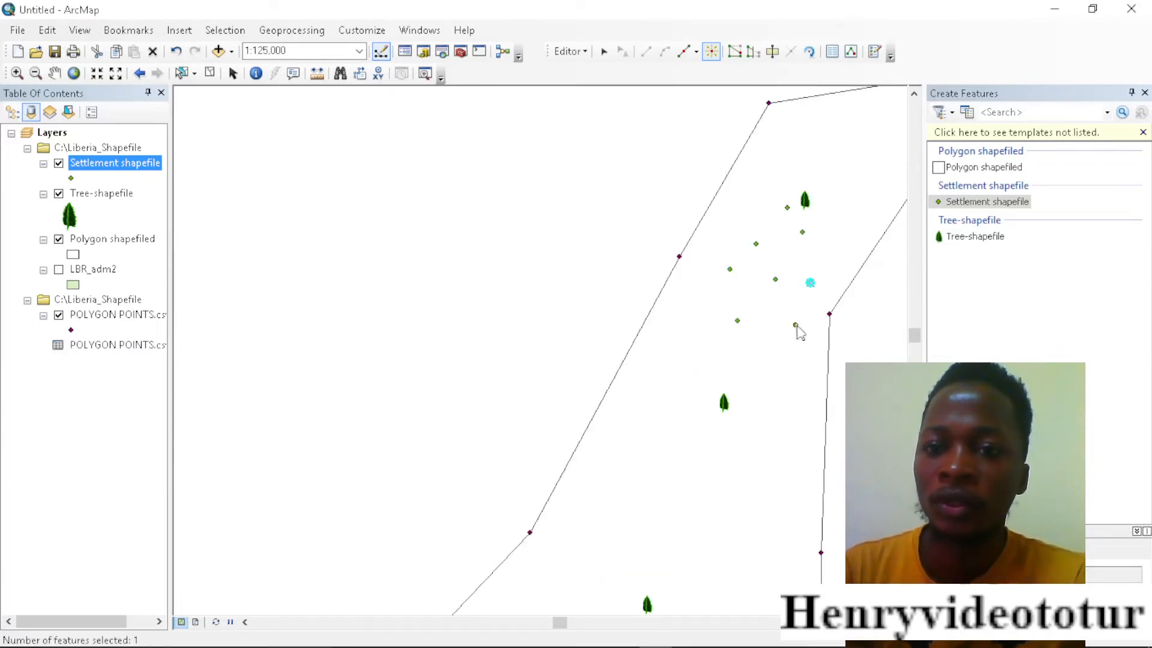
pyautogui.click(795, 325)
pyautogui.click(794, 369)
pyautogui.click(767, 344)
pyautogui.click(793, 172)
pyautogui.click(827, 172)
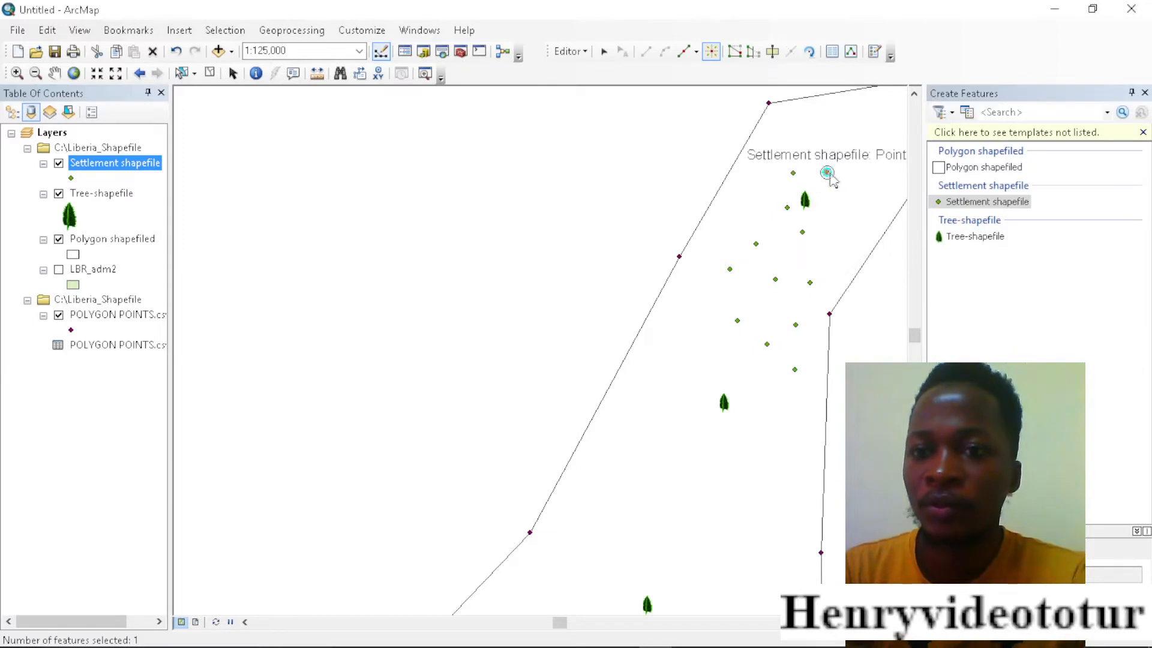
pyautogui.click(838, 183)
pyautogui.click(824, 210)
pyautogui.click(853, 218)
pyautogui.click(839, 266)
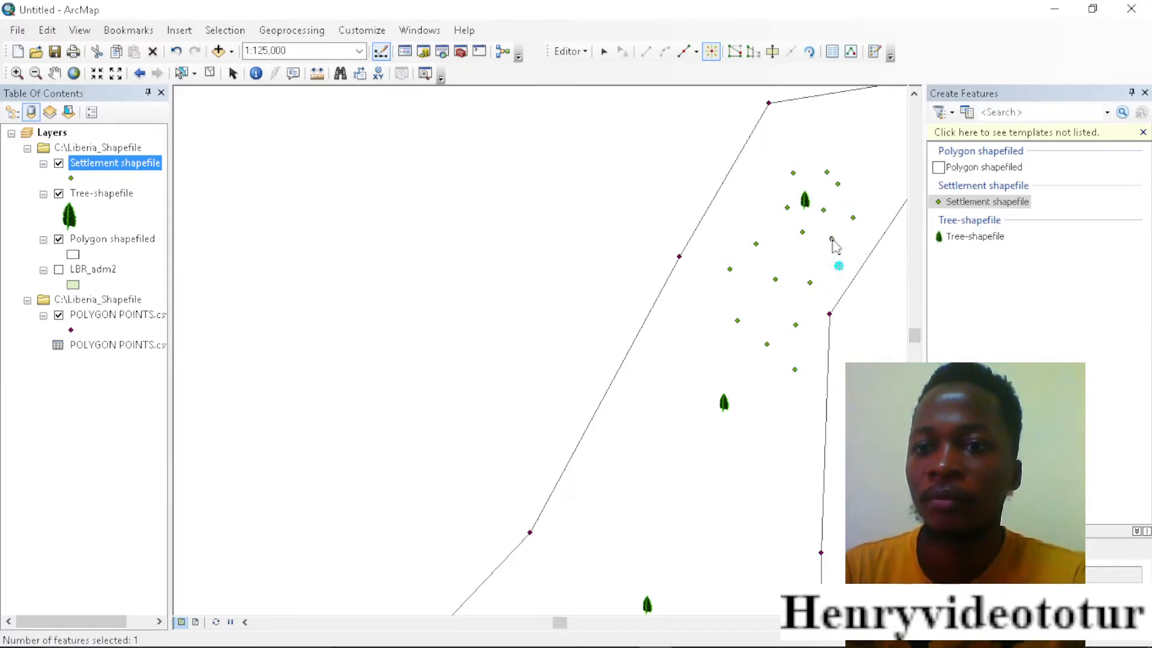
pyautogui.click(832, 239)
pyautogui.click(728, 230)
pyautogui.click(766, 185)
pyautogui.click(766, 149)
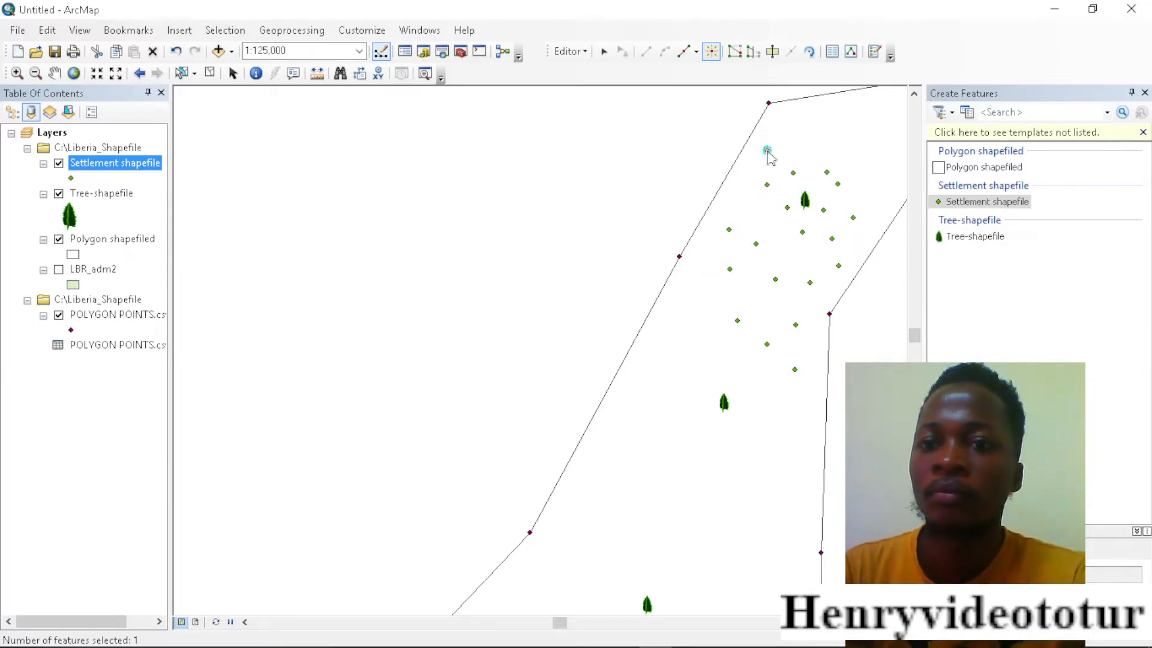
pyautogui.click(818, 127)
pyautogui.click(854, 112)
pyautogui.click(881, 136)
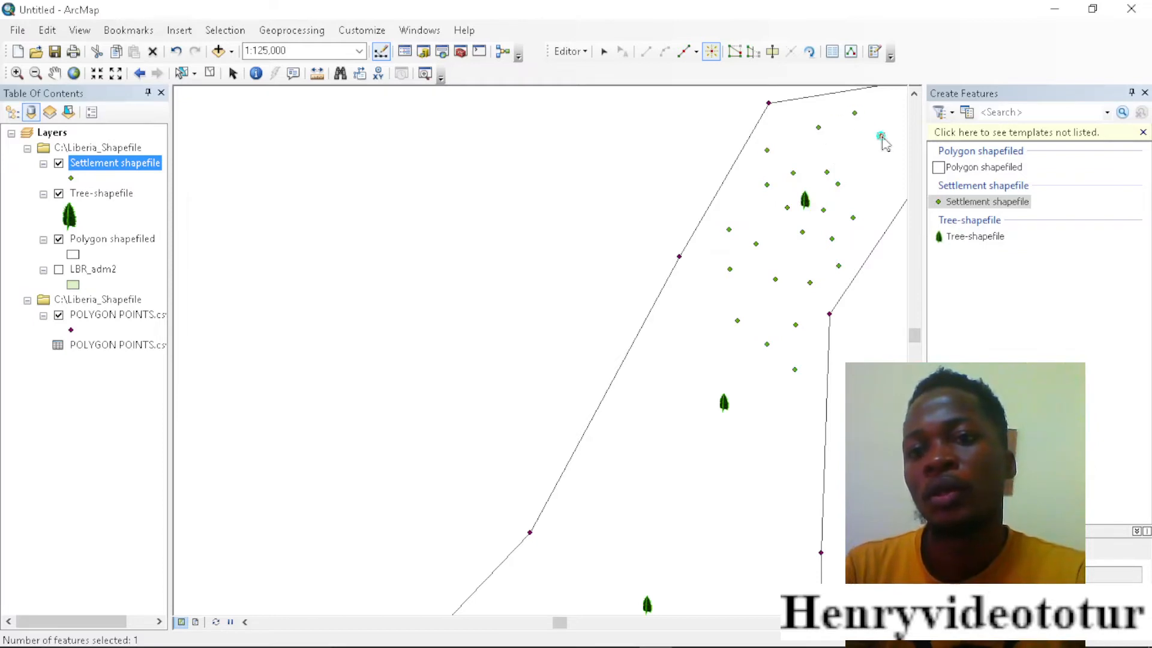
pyautogui.click(878, 166)
pyautogui.click(694, 290)
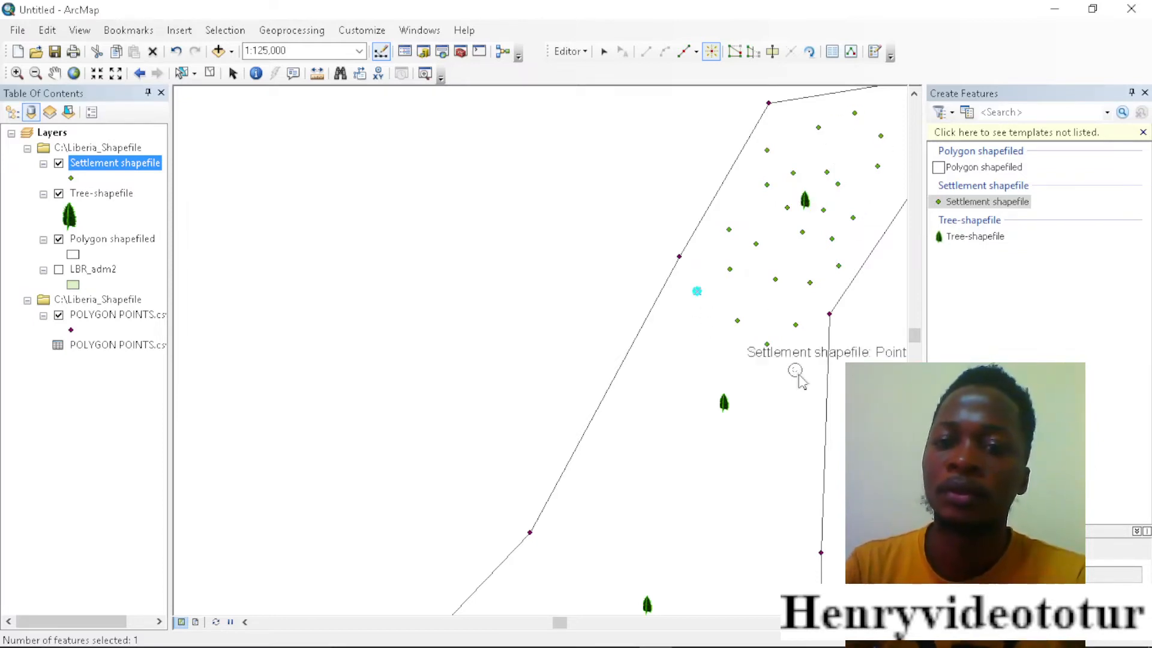
# Step: Stop the edit session, saving the settlement point edits, and close the Create Features window
pyautogui.scroll(-2, 797, 396)
pyautogui.scroll(-3, 797, 408)
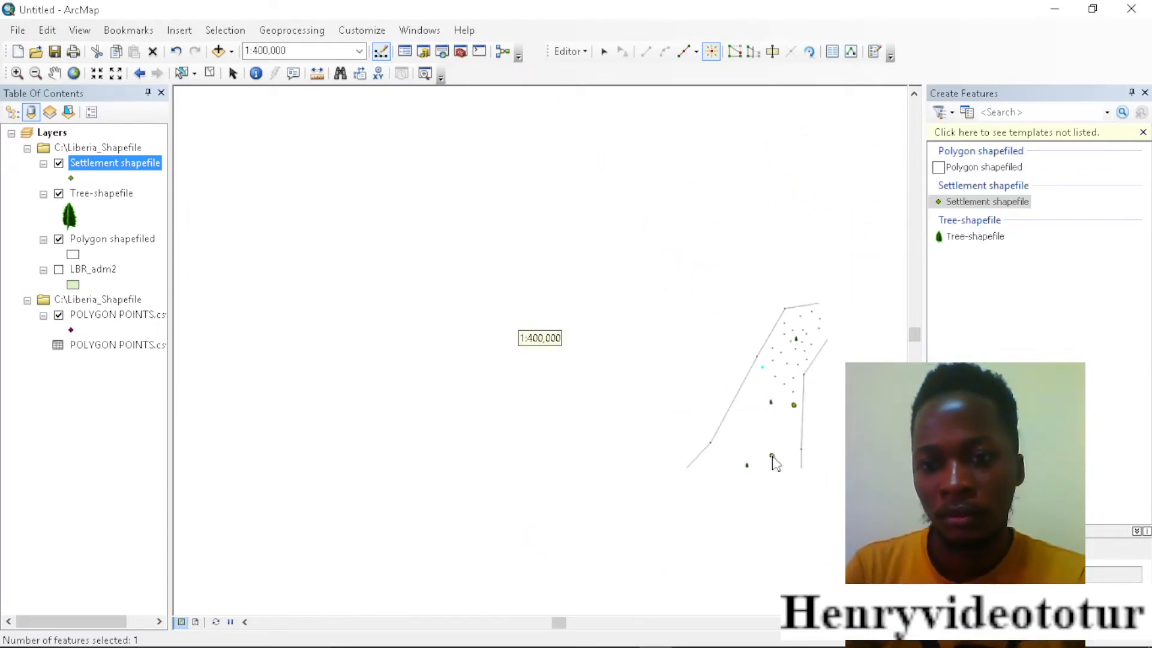
pyautogui.scroll(-2, 757, 462)
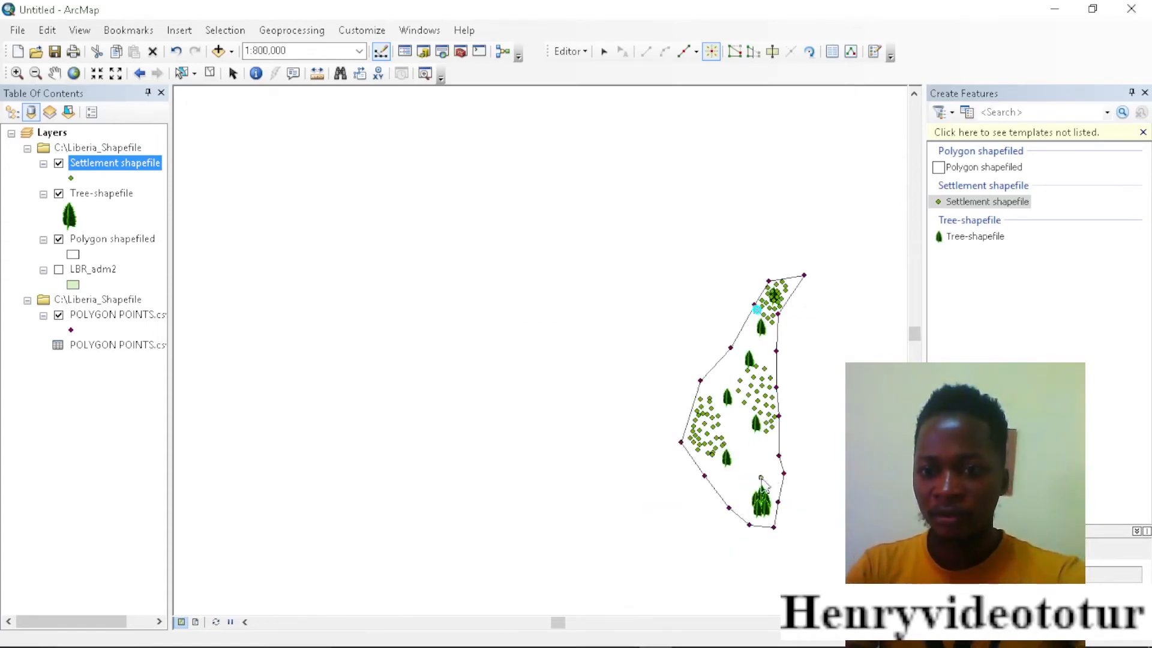
pyautogui.click(584, 52)
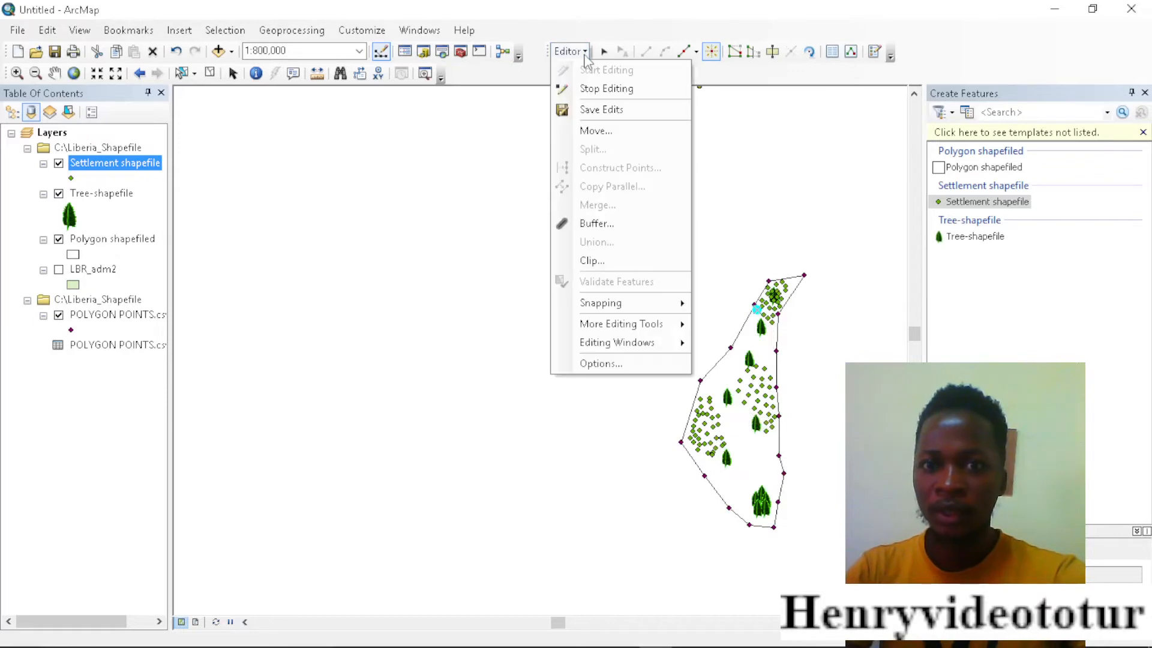
pyautogui.click(598, 88)
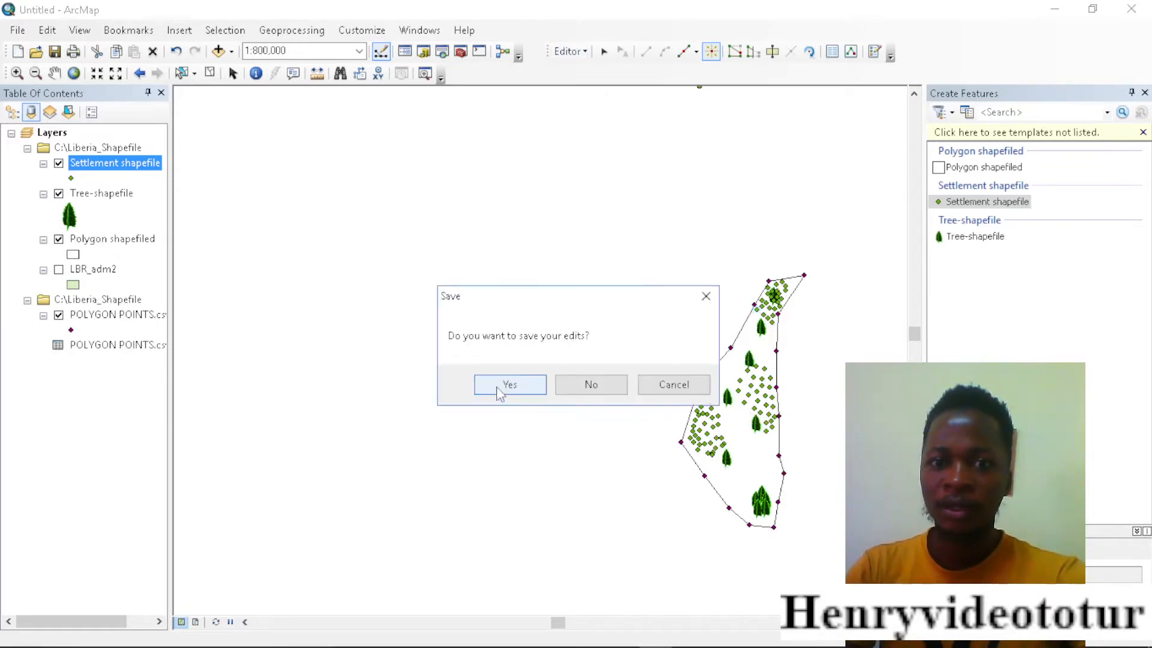
pyautogui.click(499, 383)
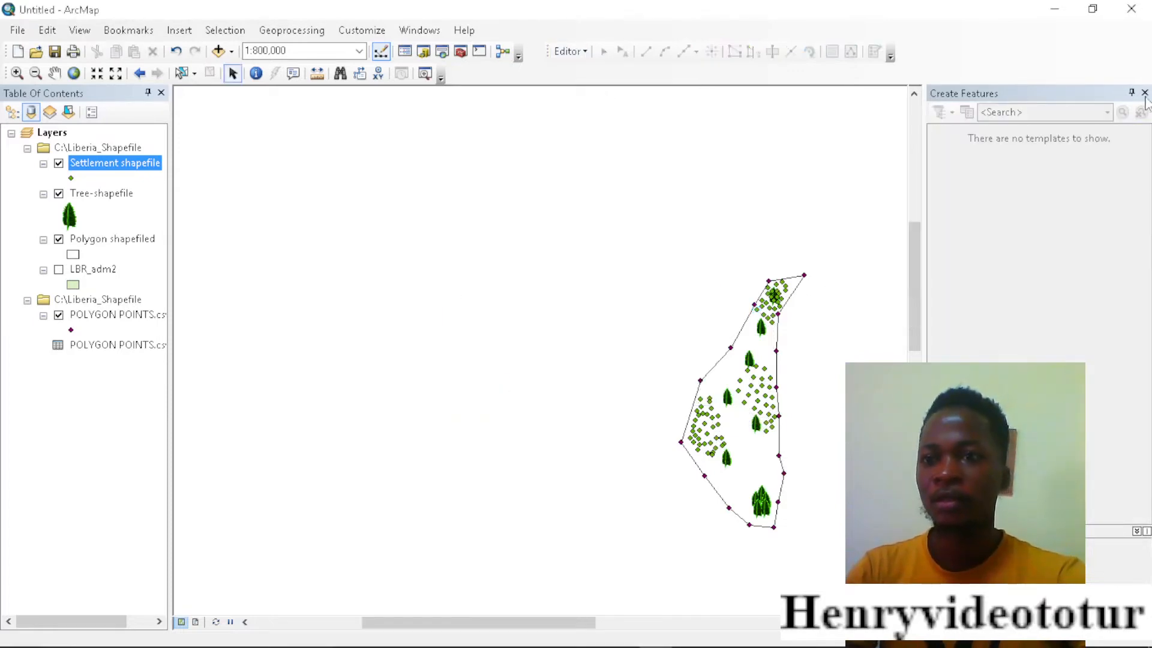
pyautogui.click(1145, 93)
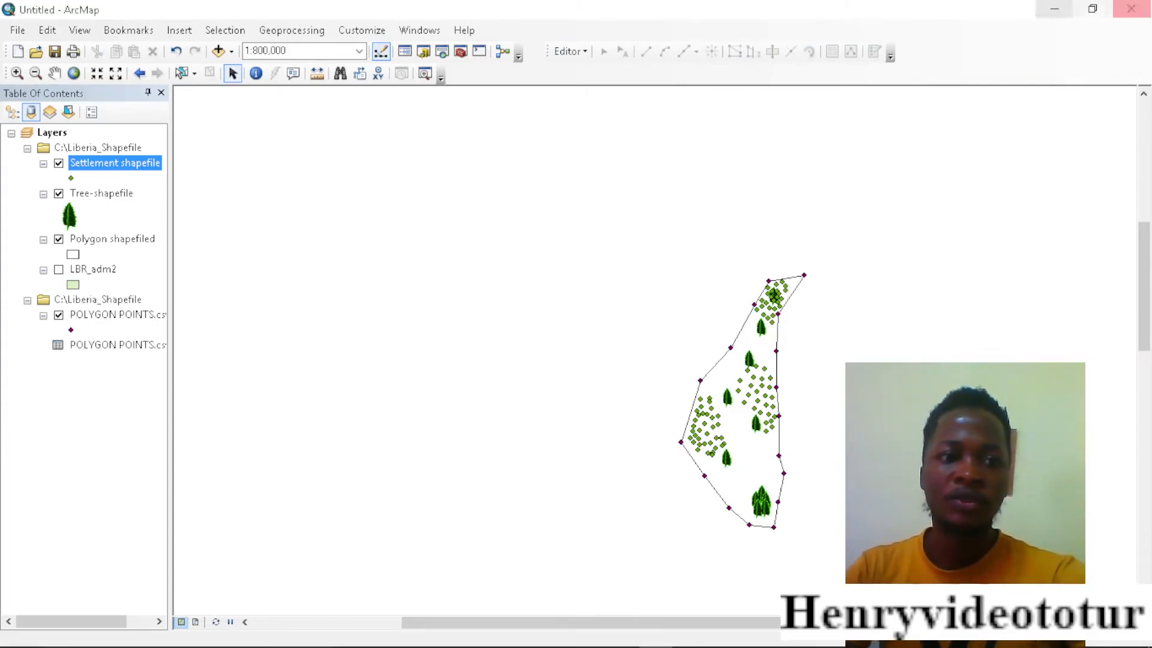
# Step: Search the symbol styles for "house" and apply the House 38 symbol to the Settlement shapefile layer
pyautogui.click(70, 179)
pyautogui.click(497, 141)
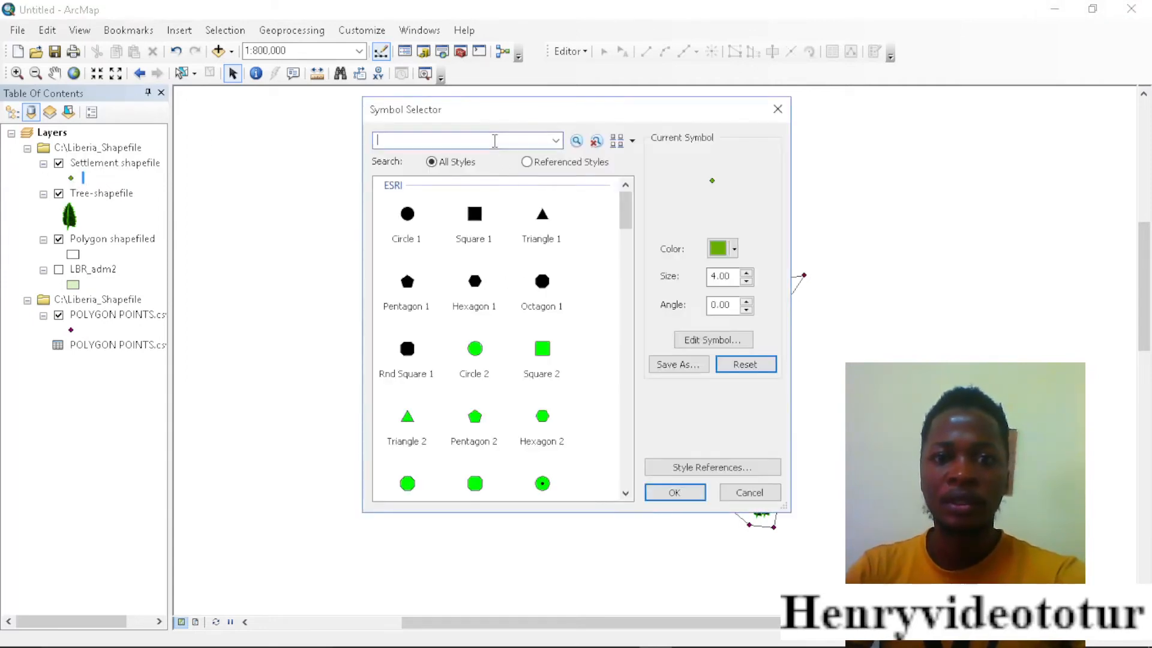
pyautogui.write('ho')
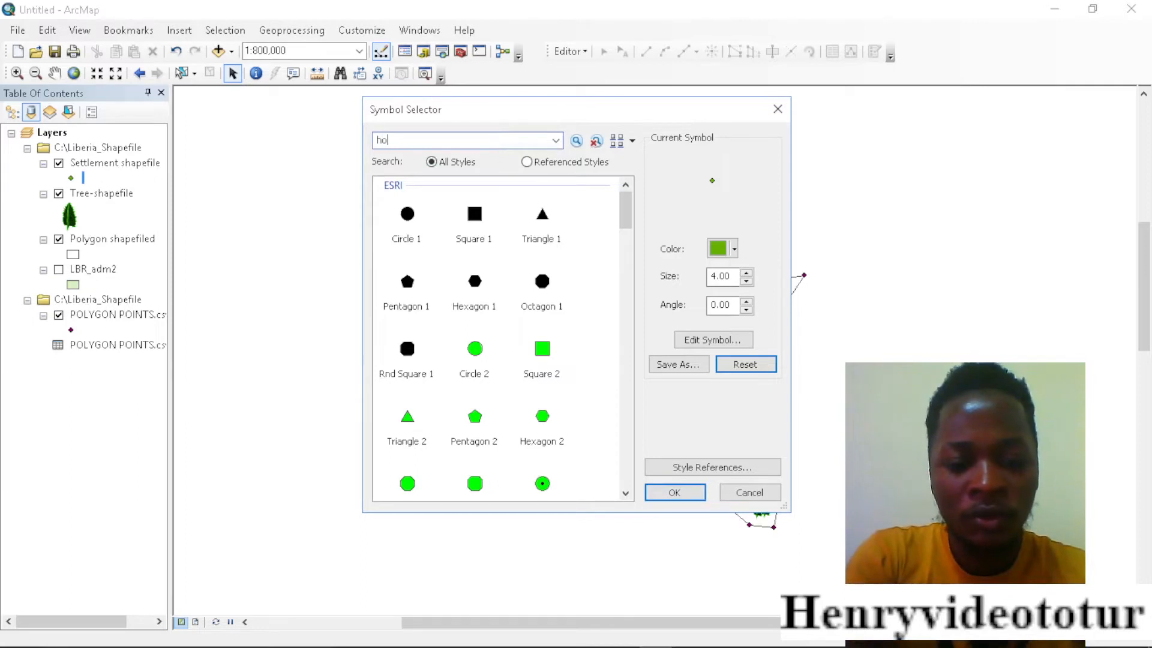
pyautogui.write('use')
pyautogui.press('Return')
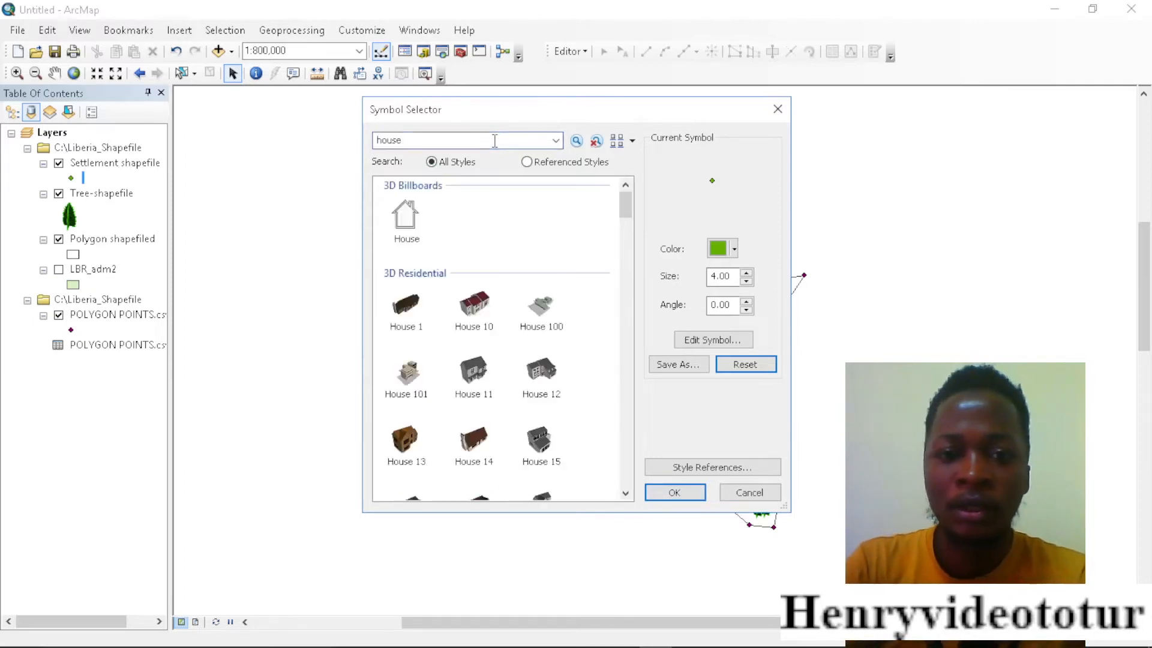
pyautogui.scroll(-5, 456, 312)
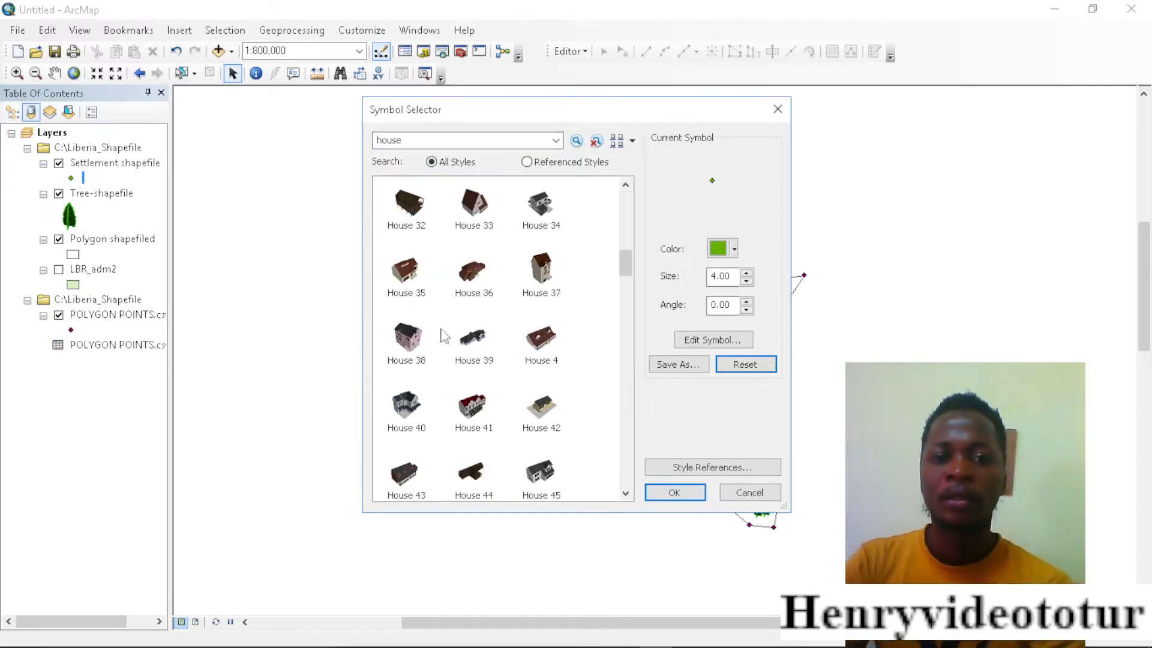
pyautogui.click(411, 336)
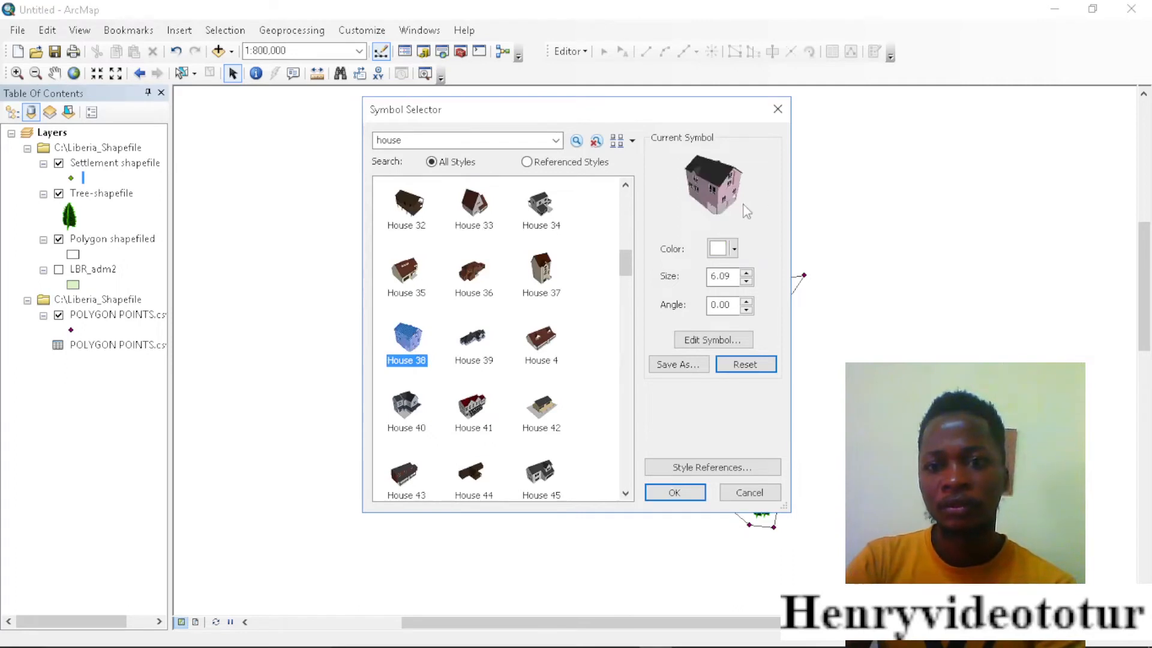
pyautogui.click(675, 493)
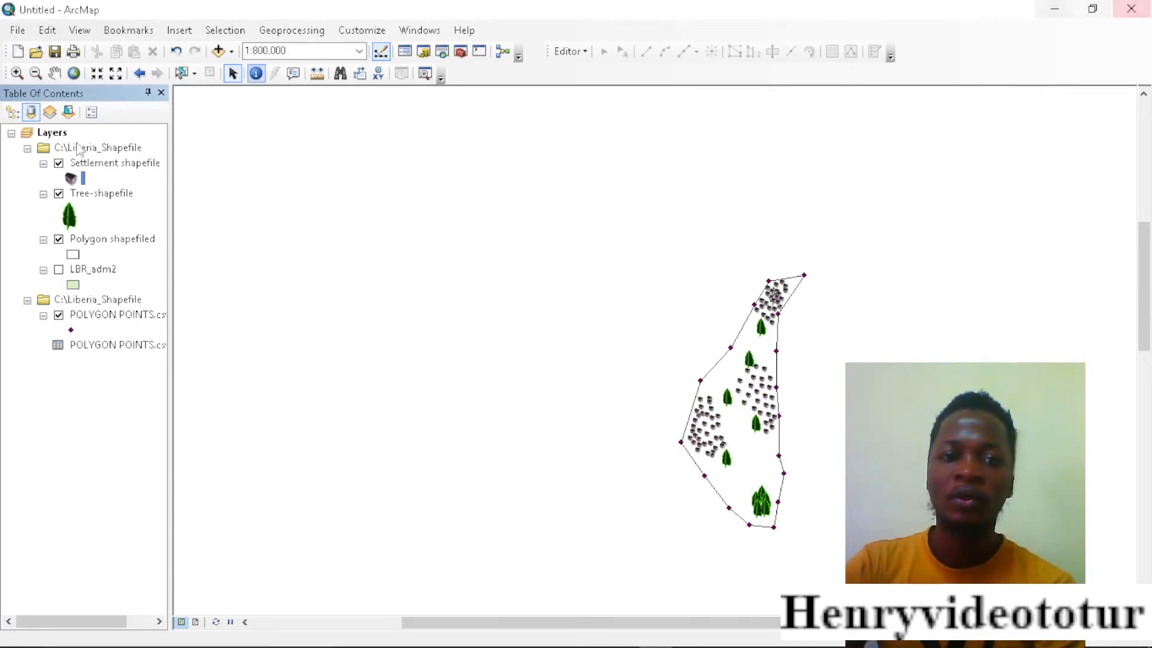
# Step: Set the Settlement shapefile's house symbol size to 17
pyautogui.click(71, 179)
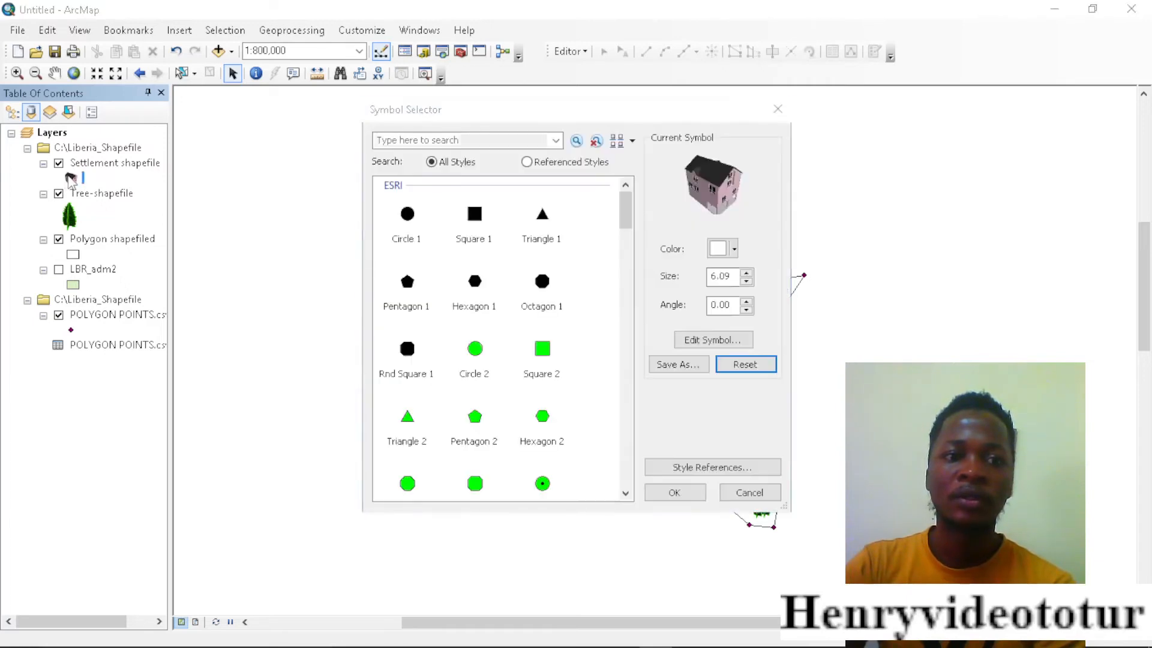
pyautogui.click(748, 274)
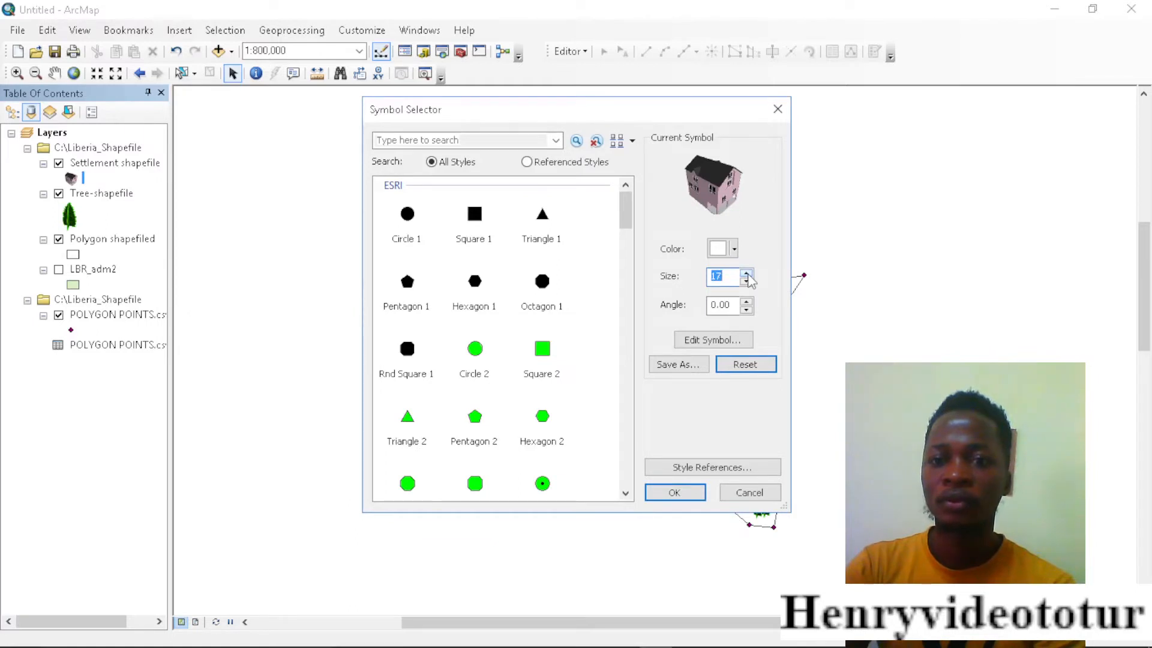
pyautogui.click(689, 492)
pyautogui.scroll(-2, 634, 396)
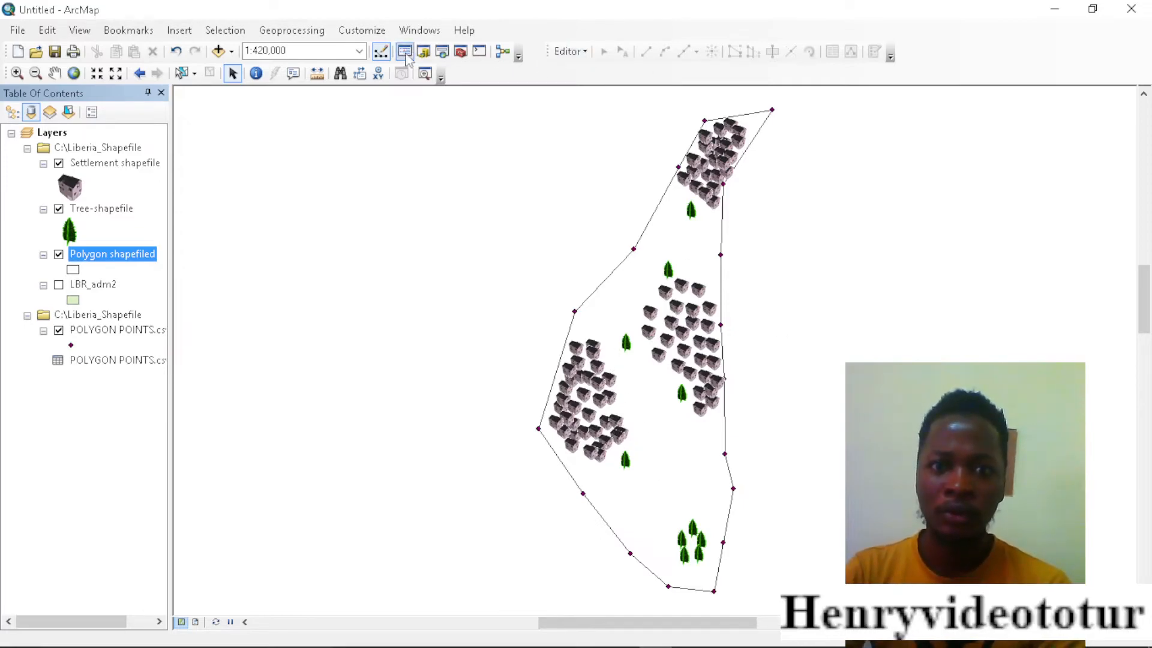
# Step: Start a new point shapefile named "Bolehole Shapefile" in the C:\Liberia_Shapefile folder from the Catalog
pyautogui.click(423, 52)
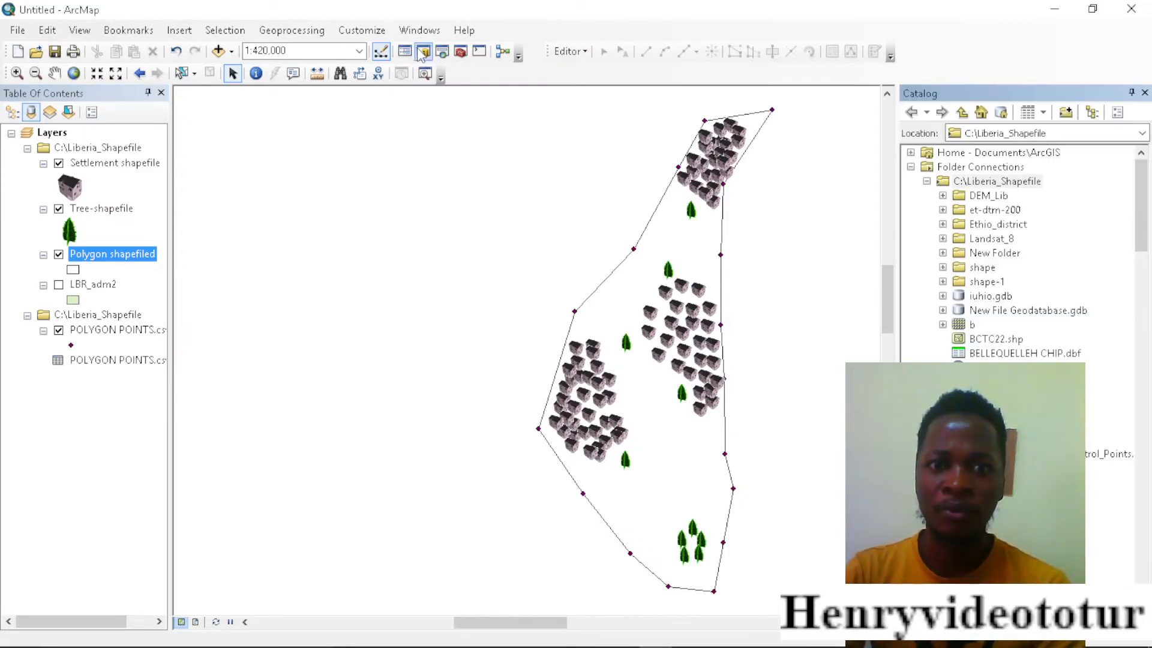
pyautogui.rightClick(996, 187)
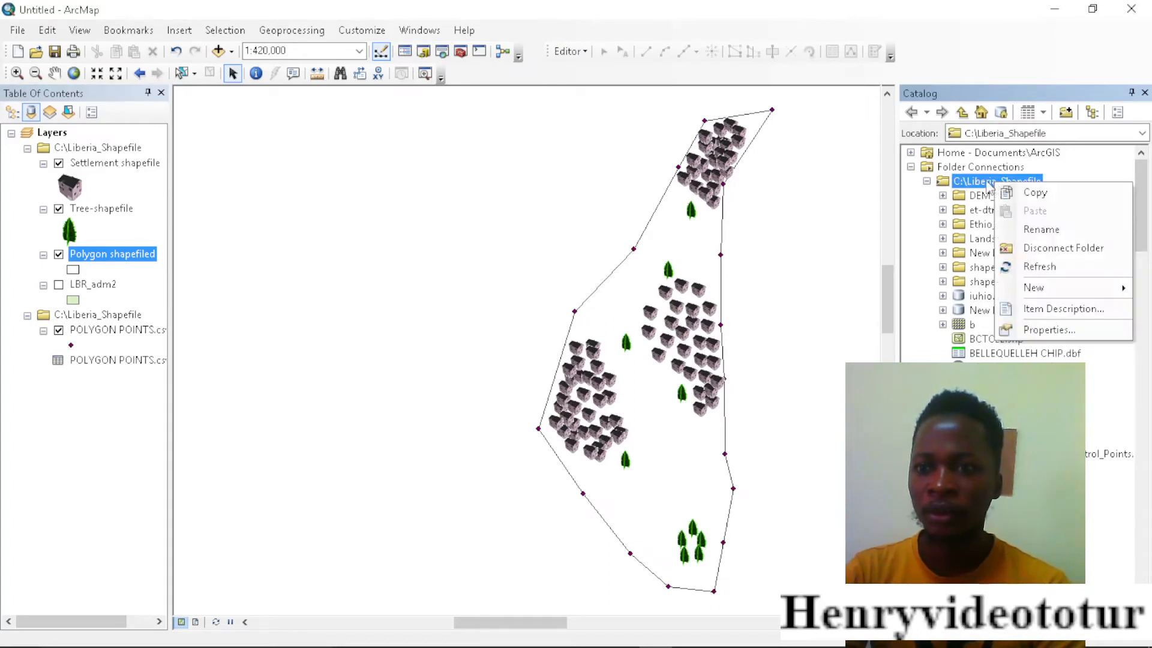
pyautogui.moveTo(1058, 294)
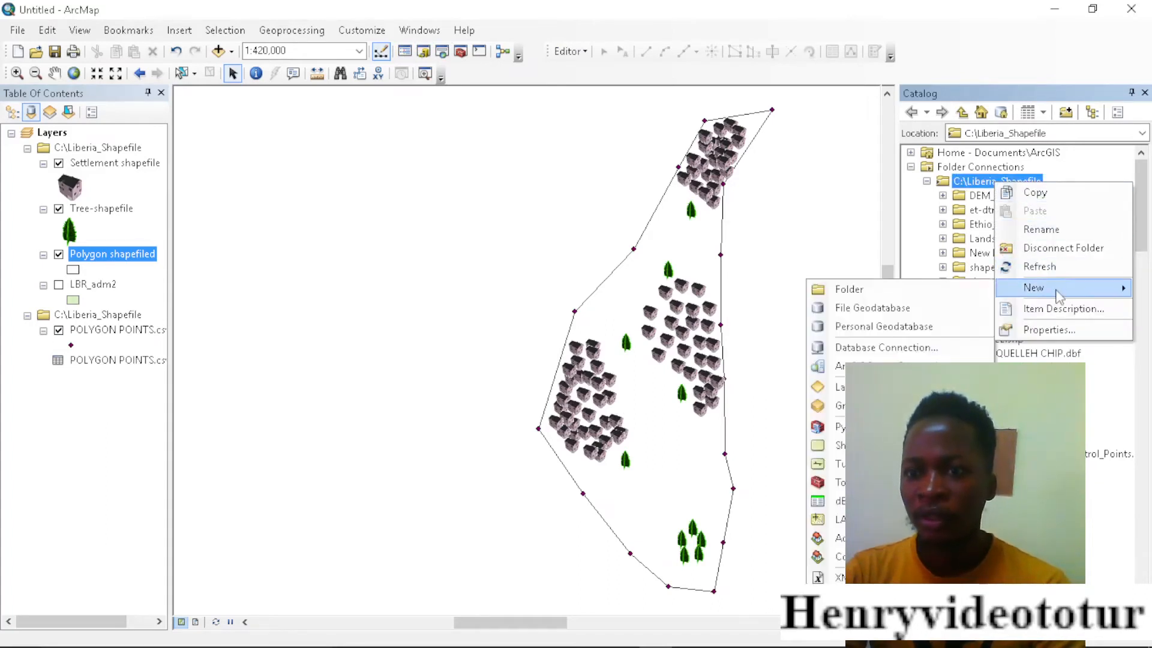
pyautogui.click(840, 445)
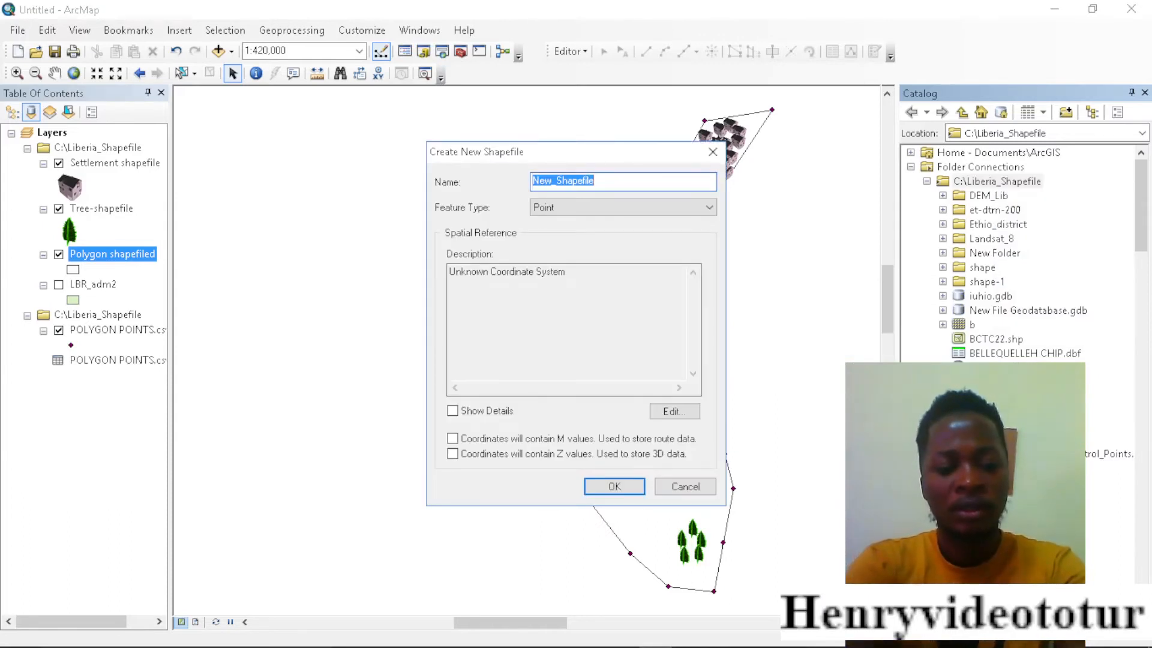
pyautogui.write('Bolehole')
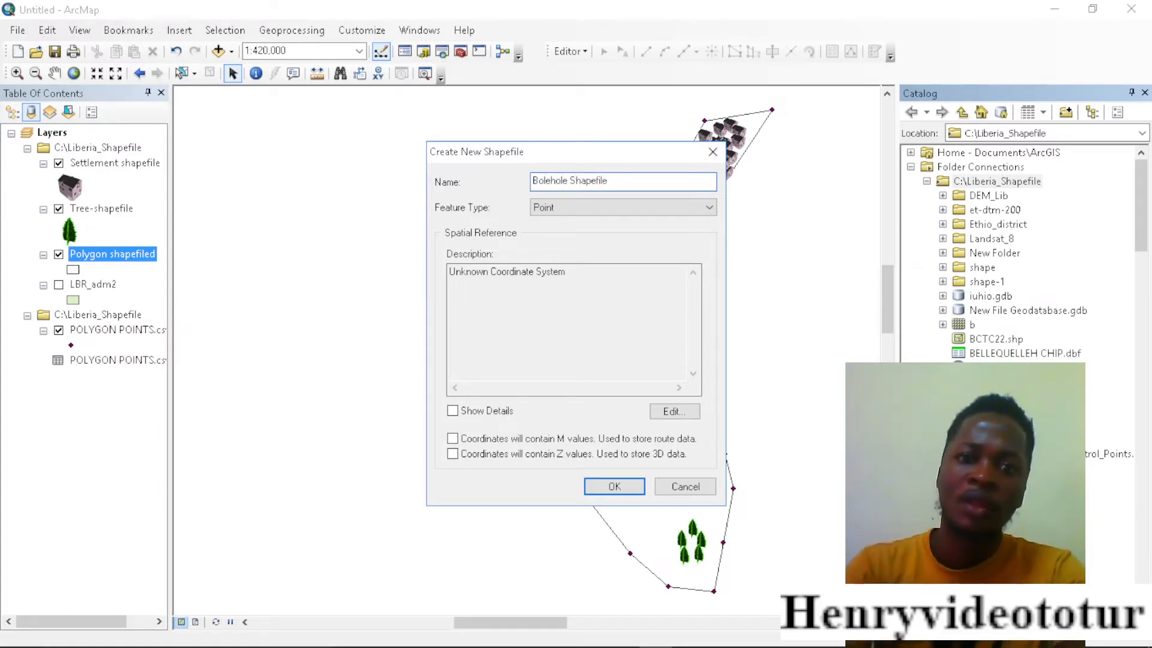
# Step: Assign the GCS_WGS_1984 coordinate system to the Bolehole Shapefile, create it, and close the Catalog
pyautogui.click(675, 412)
pyautogui.click(502, 201)
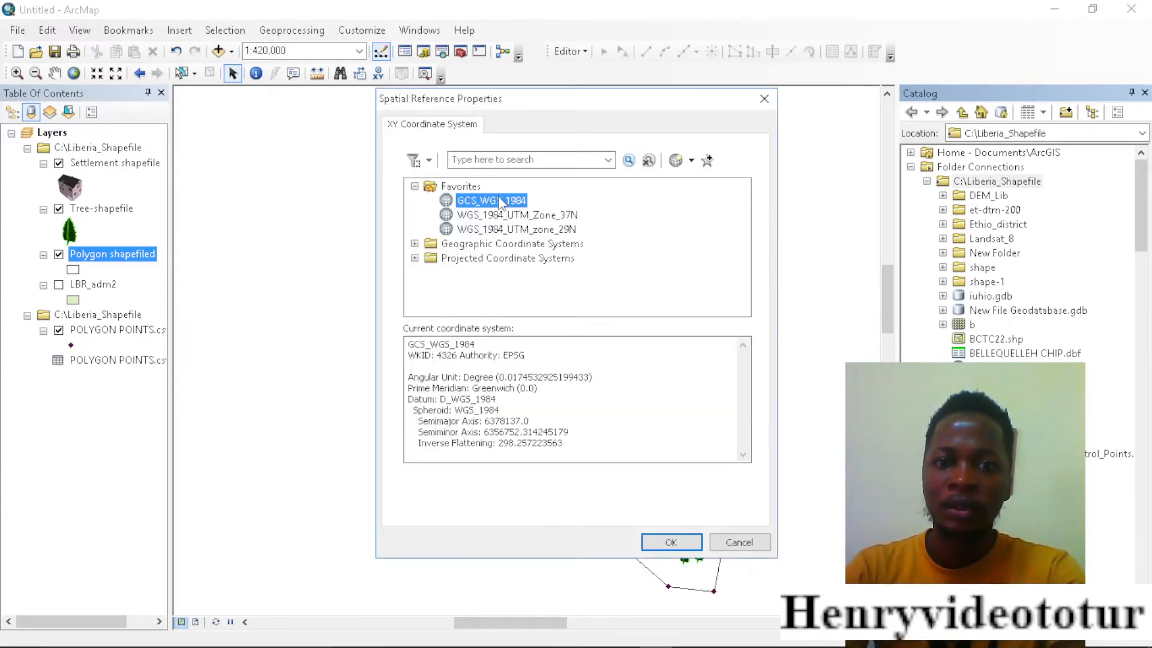
pyautogui.click(670, 542)
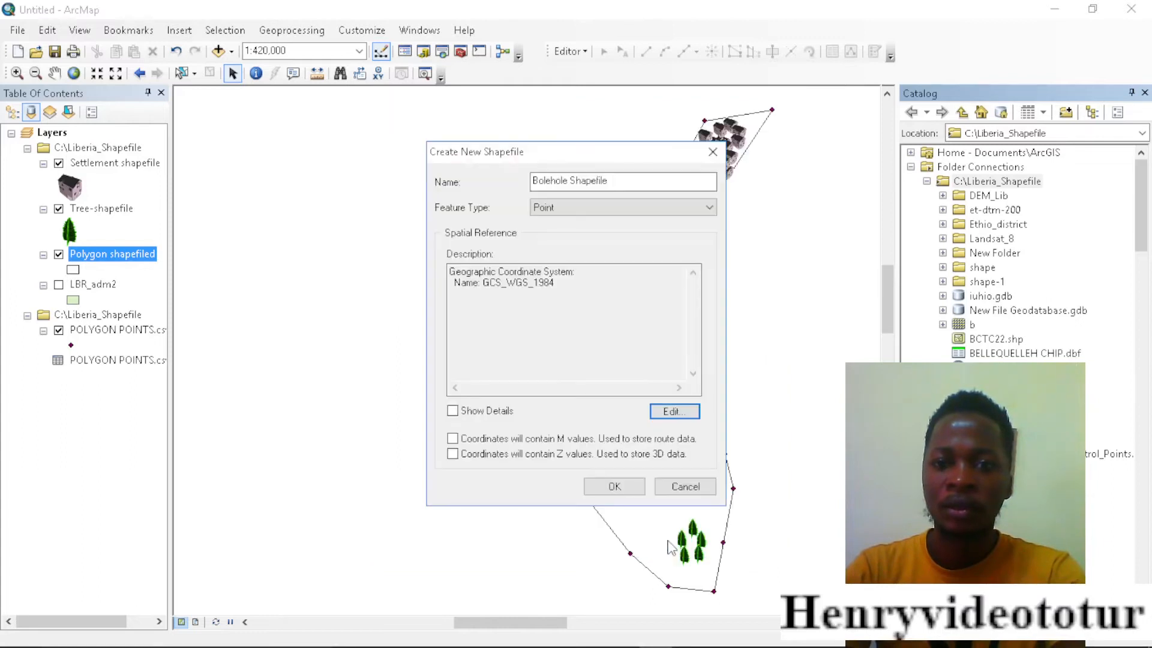
pyautogui.click(613, 485)
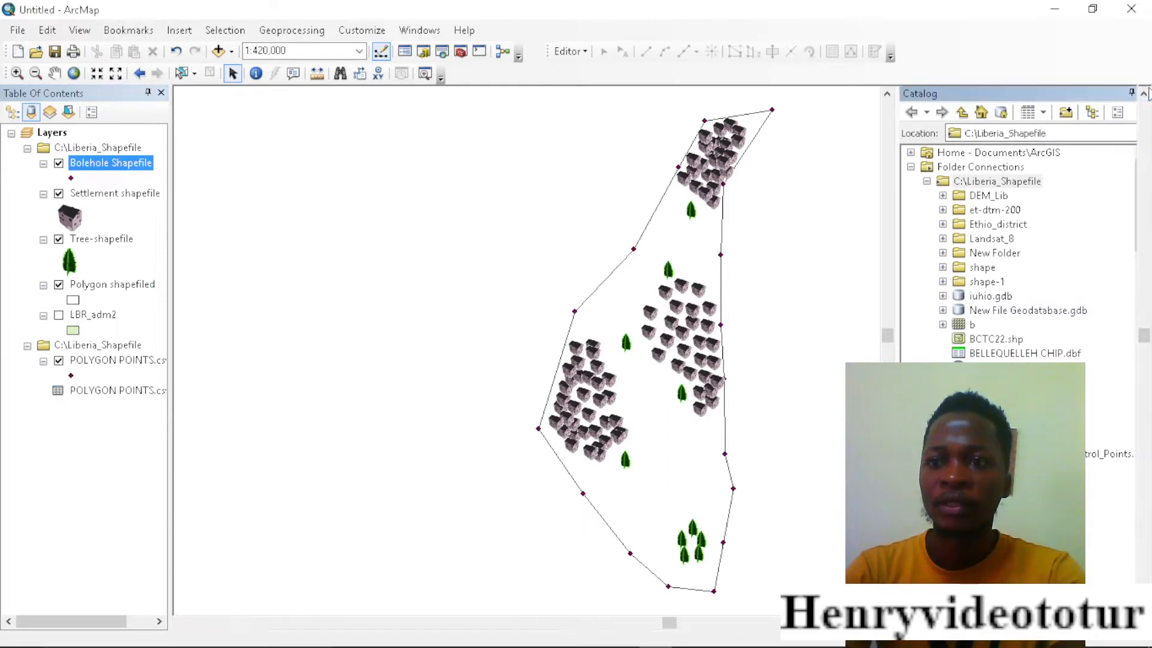
pyautogui.click(1145, 92)
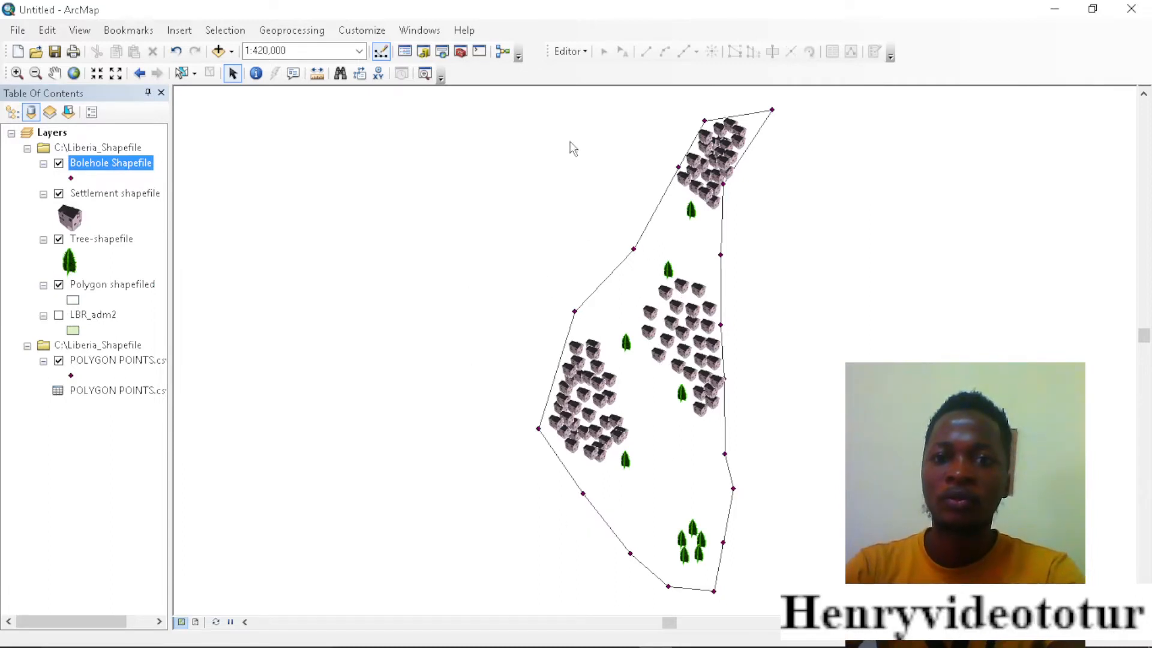
# Step: Start an edit session on the Bolehole Shapefile layer
pyautogui.click(576, 51)
pyautogui.click(601, 70)
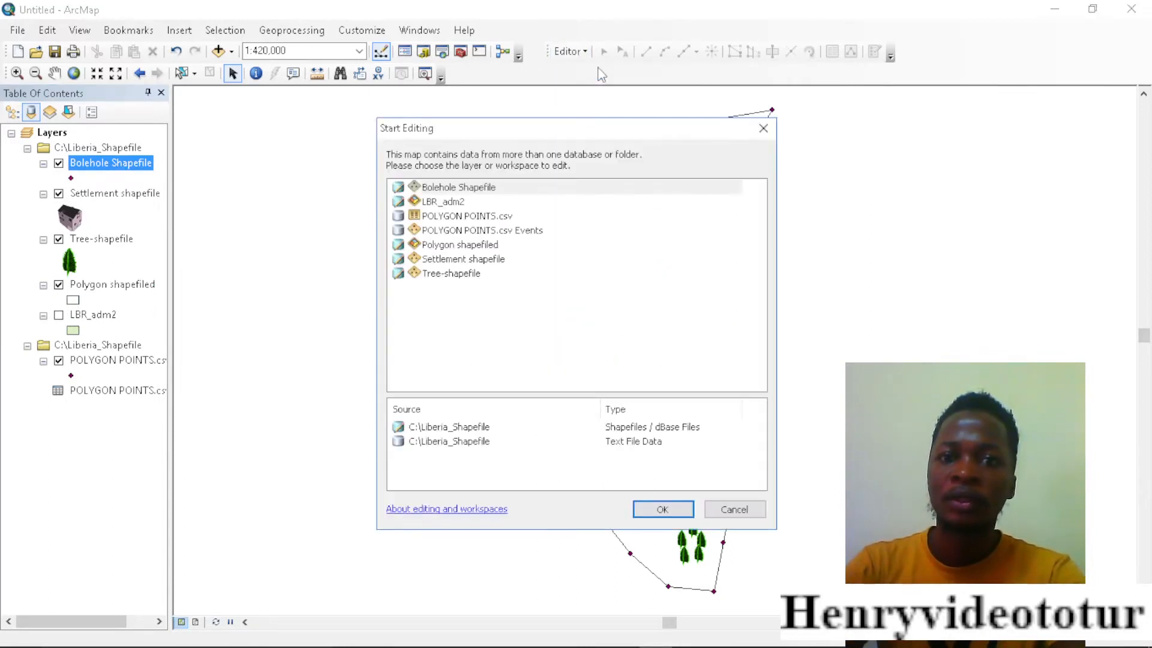
pyautogui.click(459, 188)
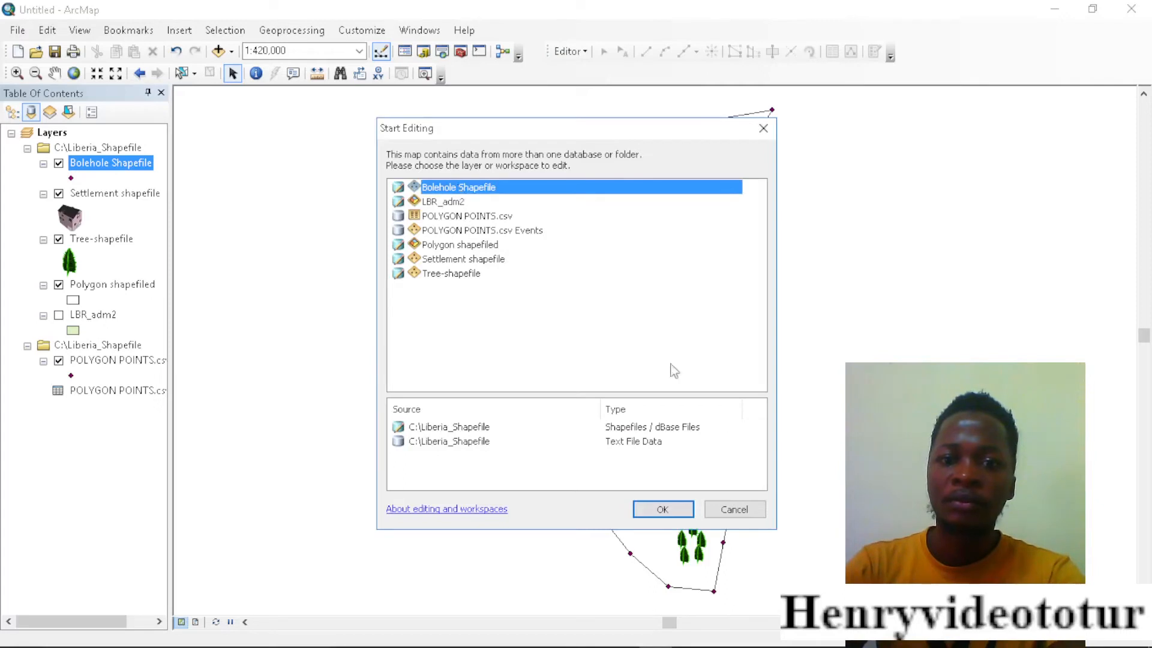
pyautogui.click(662, 509)
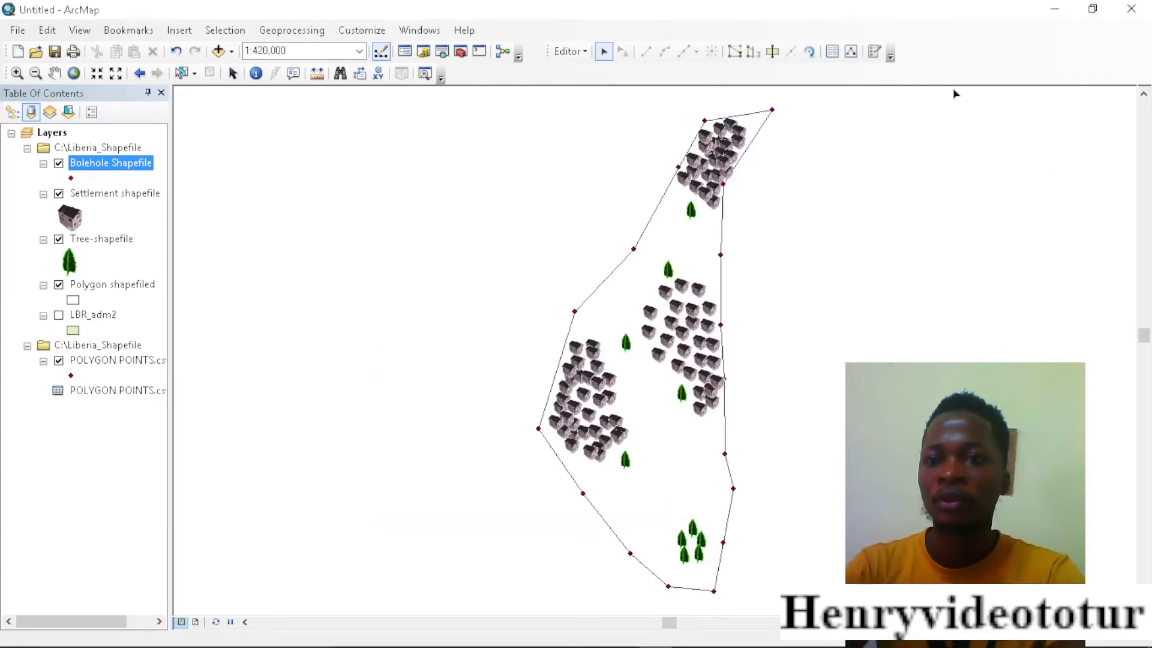
# Step: Place Bolehole Shapefile points on the map, three each around the central, western and northern settlement clusters
pyautogui.click(874, 51)
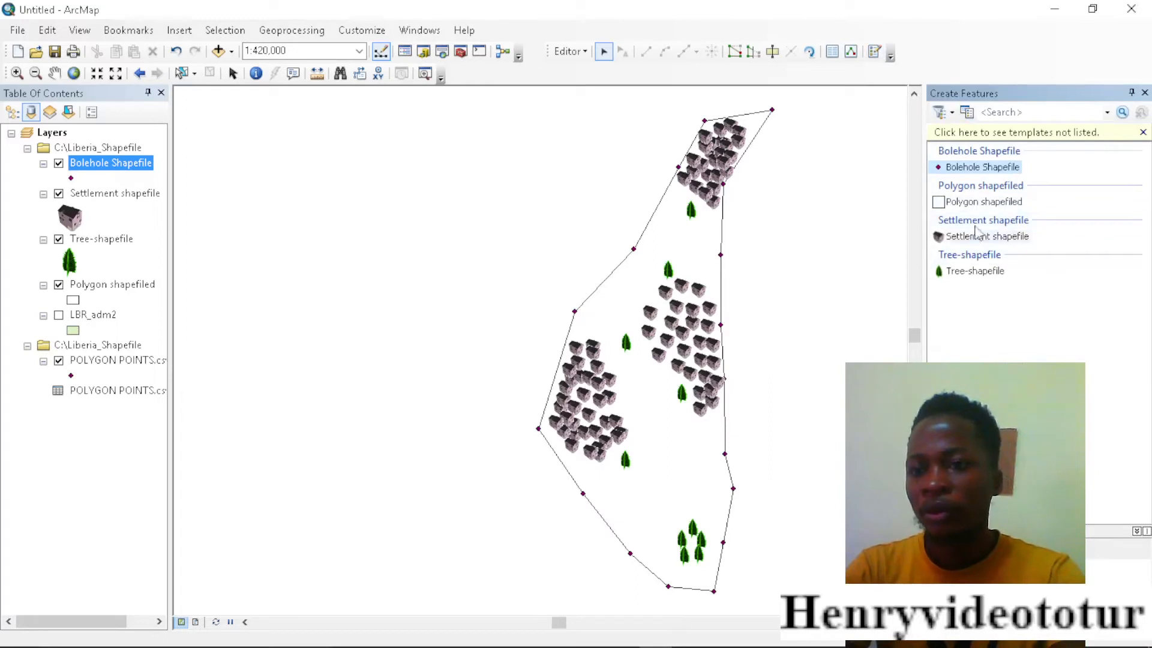
pyautogui.click(970, 168)
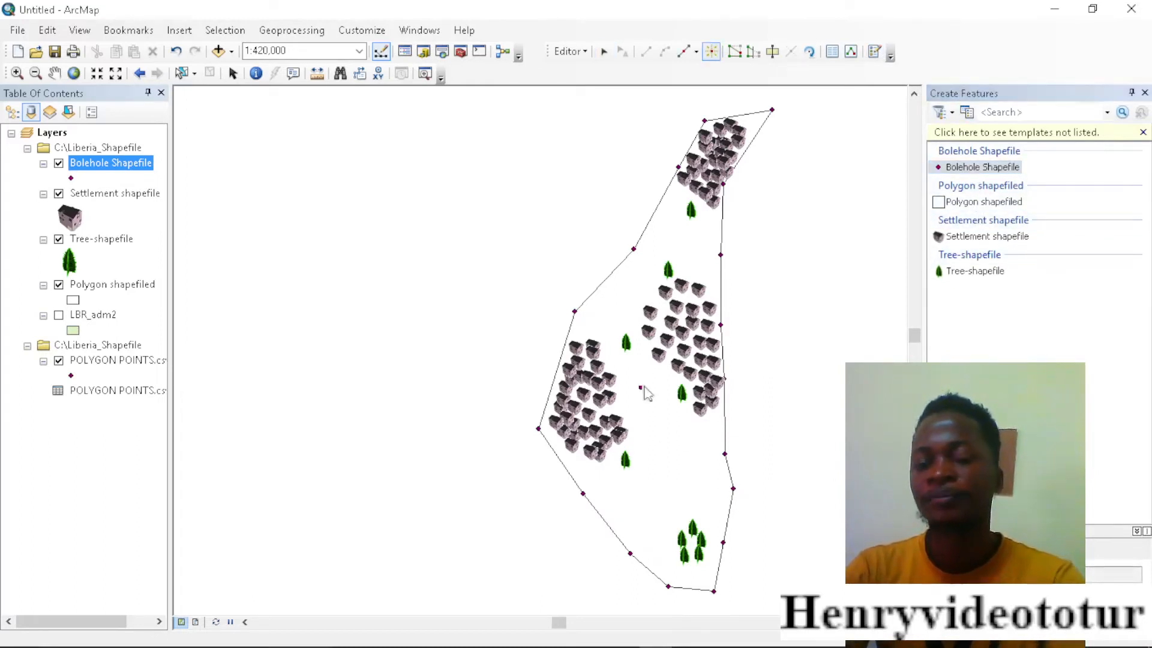
pyautogui.scroll(5, 647, 391)
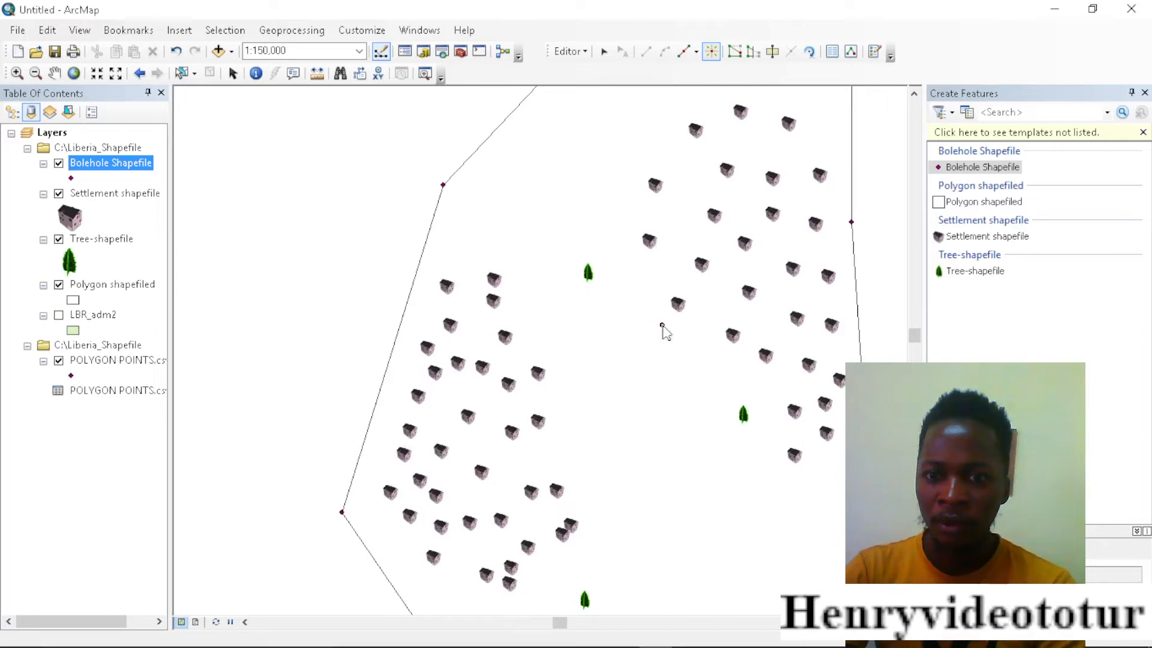
pyautogui.click(664, 324)
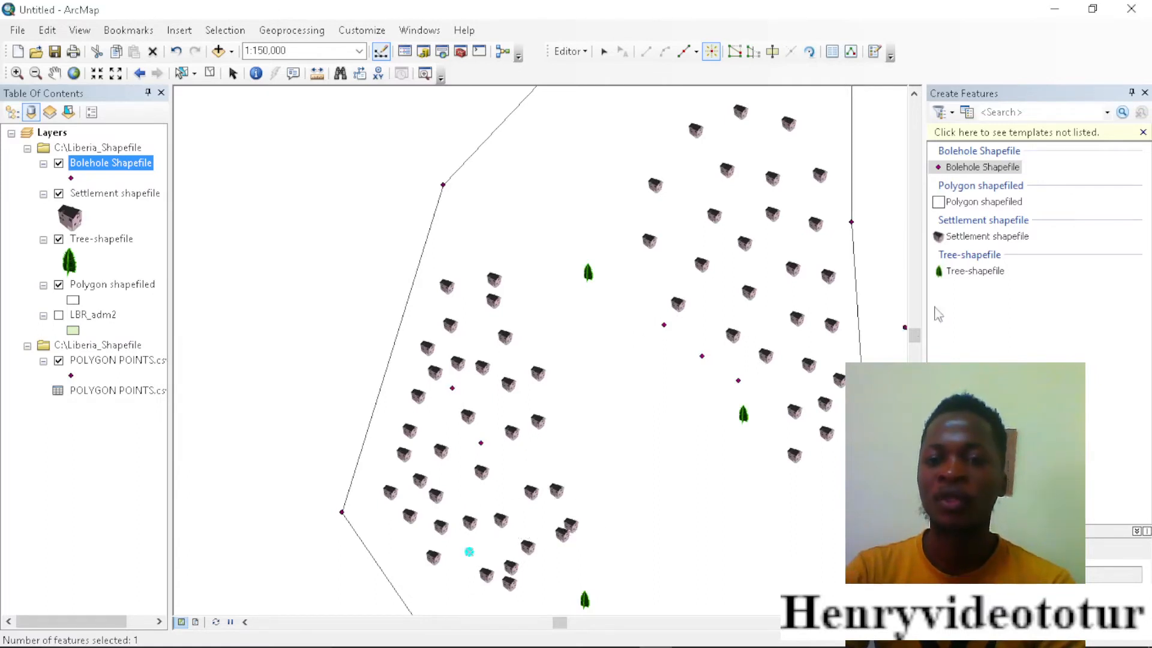
pyautogui.click(914, 95)
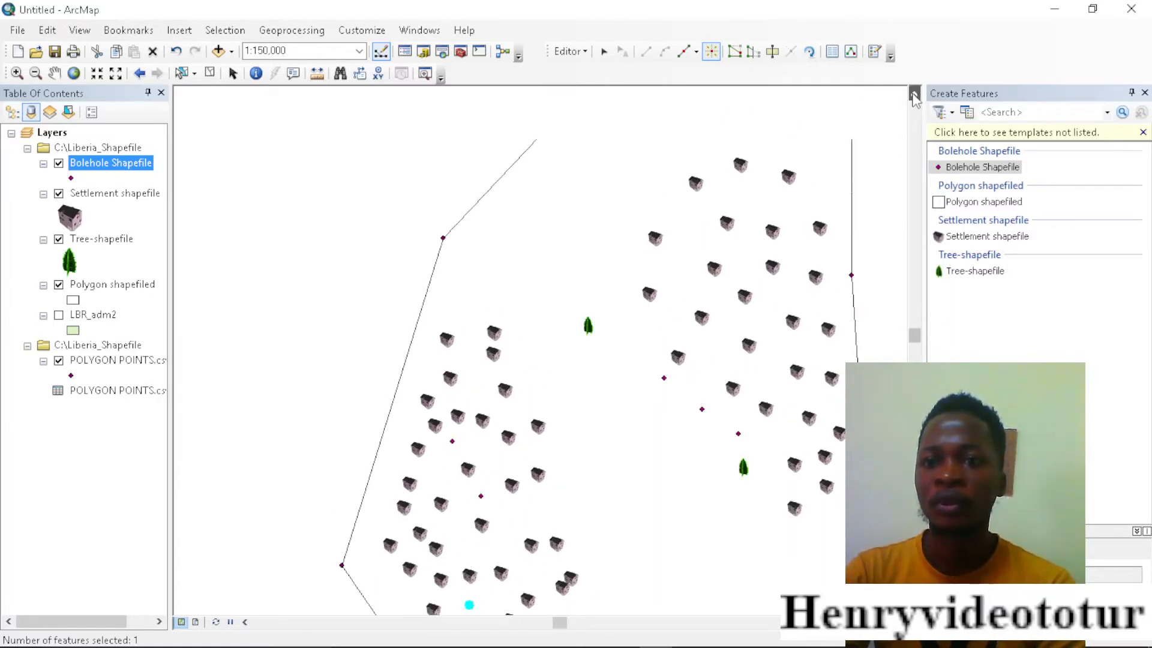
pyautogui.click(914, 94)
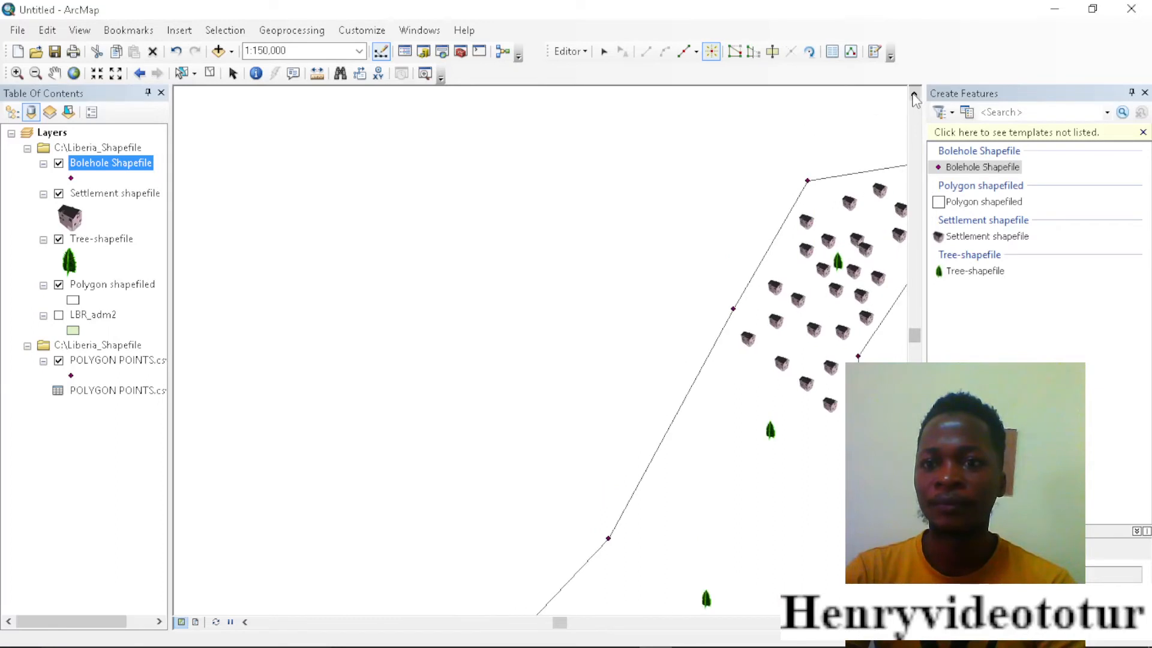
pyautogui.click(786, 263)
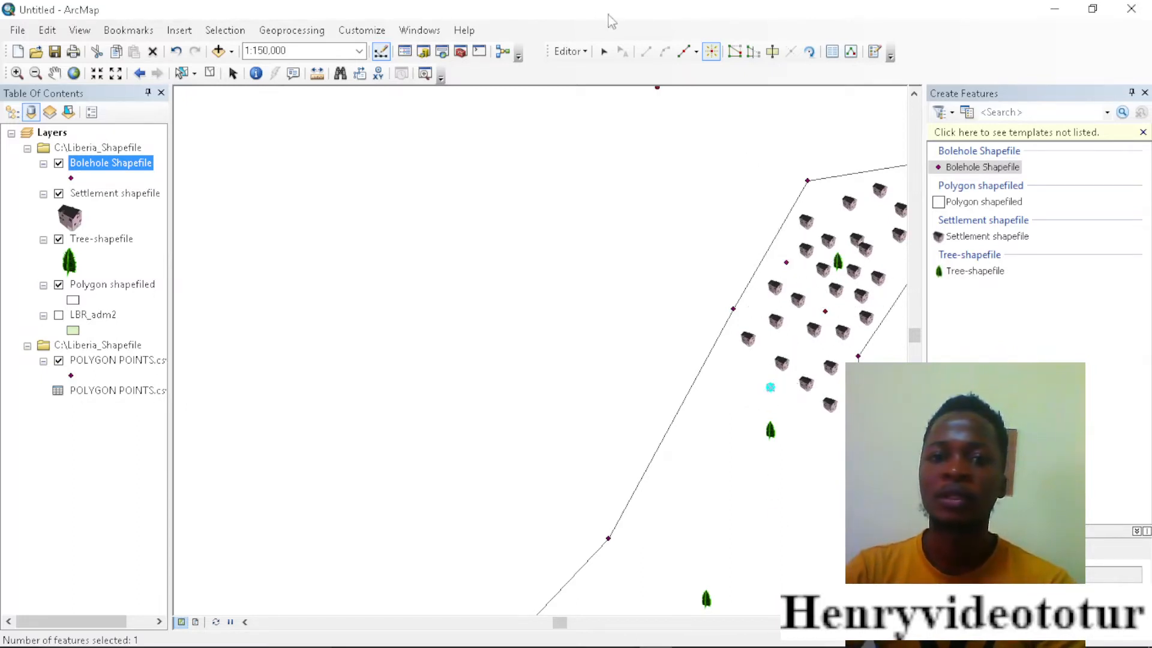
# Step: Stop the edit session, saving the borehole edits, and close the Create Features window
pyautogui.click(587, 53)
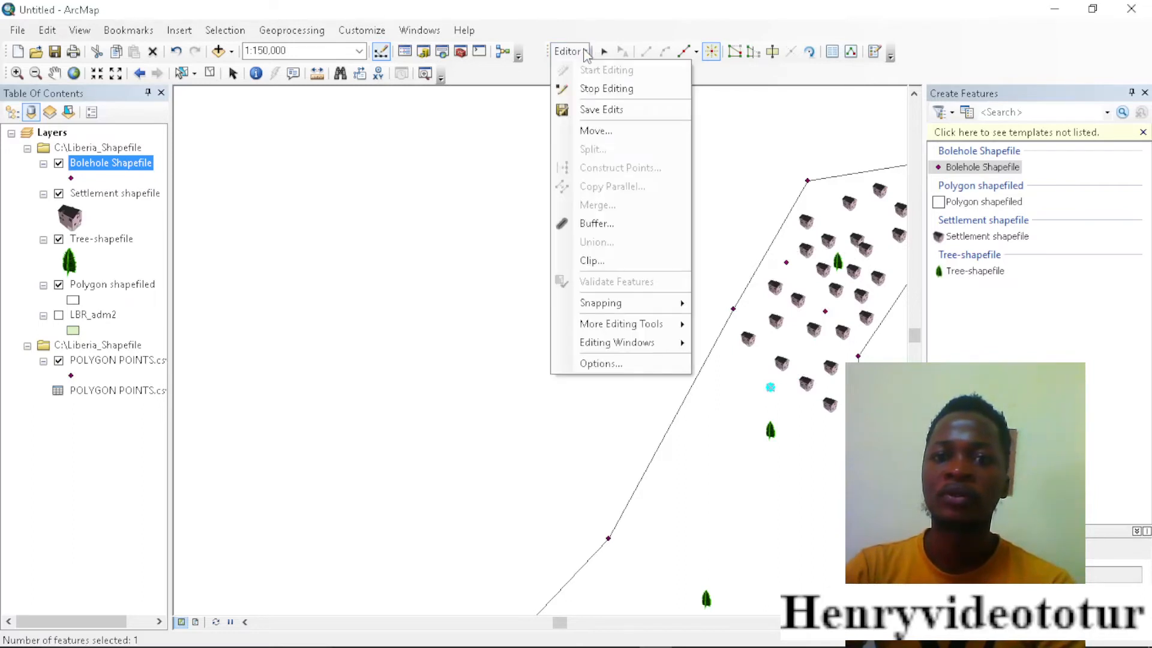
pyautogui.click(602, 89)
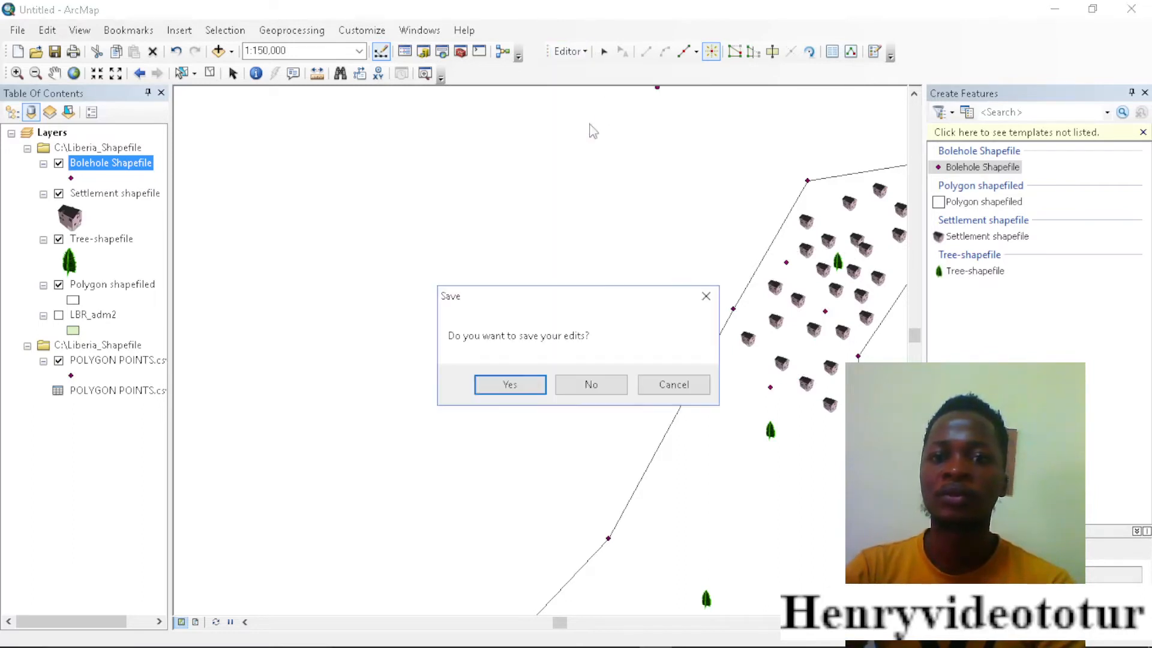
pyautogui.click(513, 386)
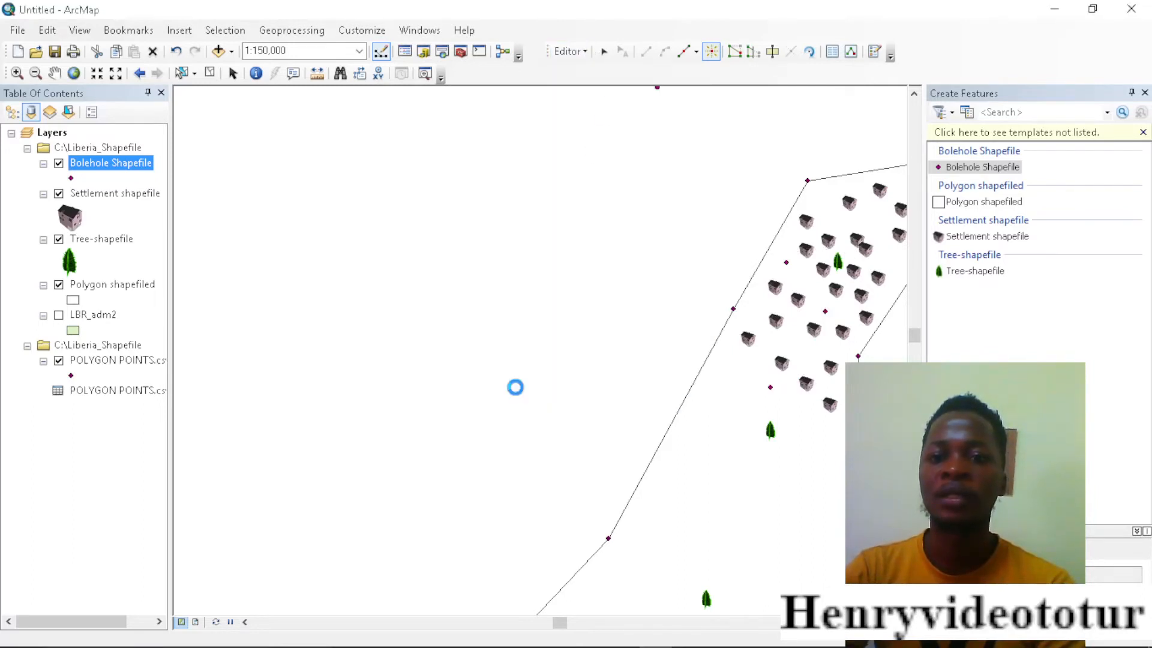
pyautogui.click(1145, 93)
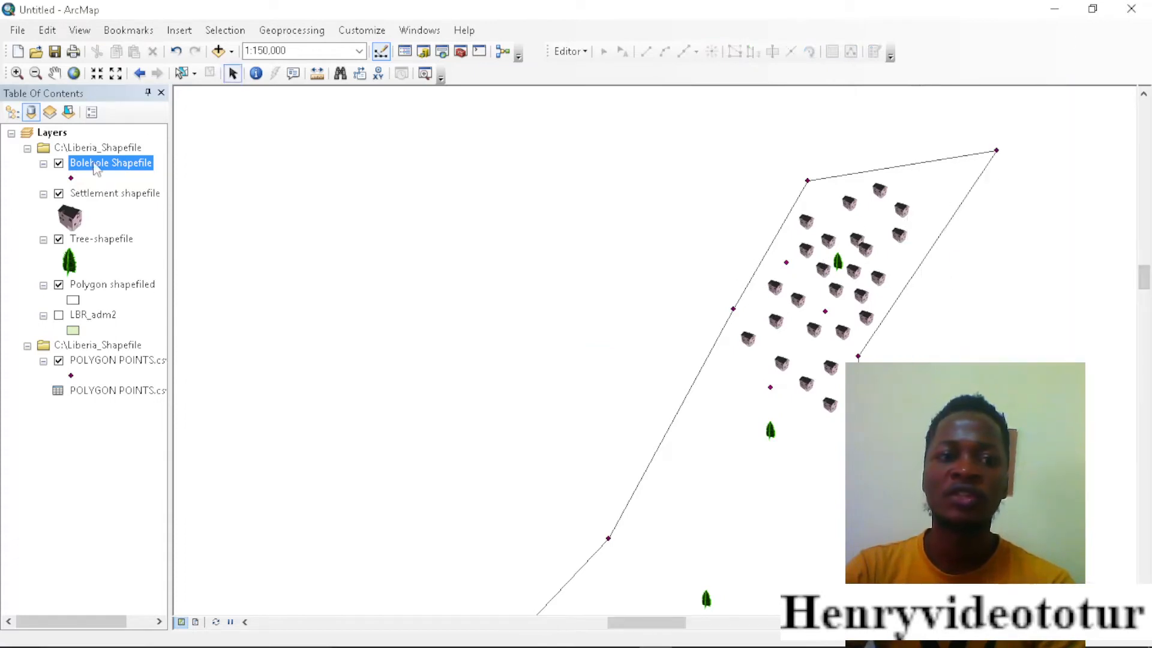
# Step: Search the symbols for "drill hole" and apply the Survey style's Drill Hole in Box symbol to the Bolehole Shapefile
pyautogui.click(69, 179)
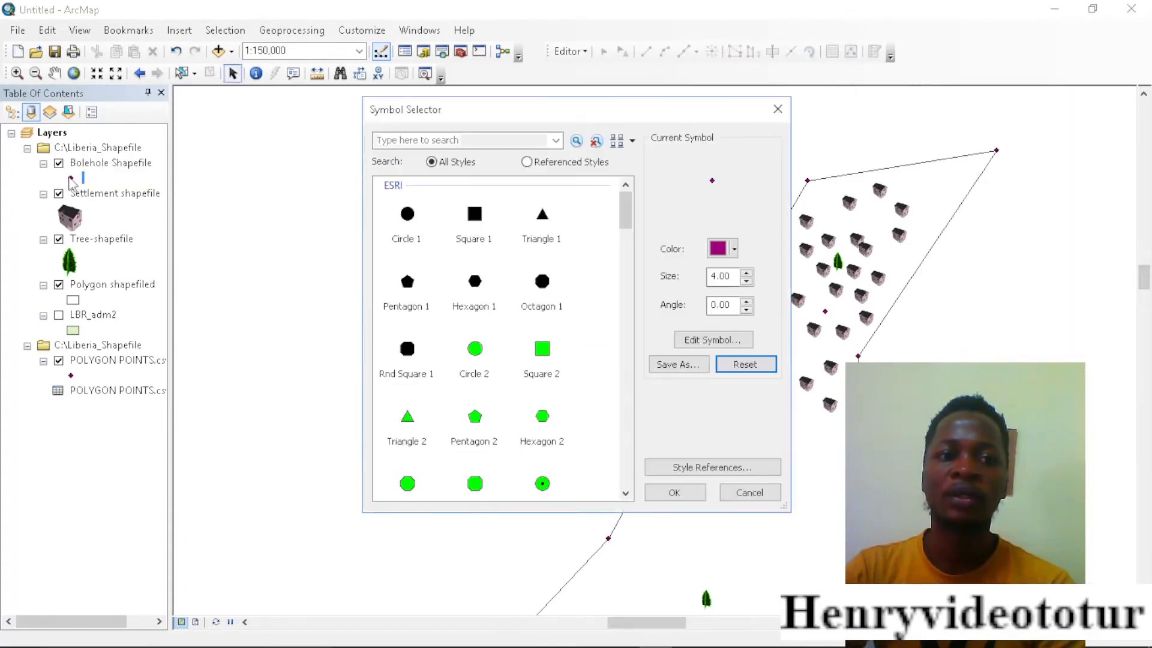
pyautogui.click(674, 493)
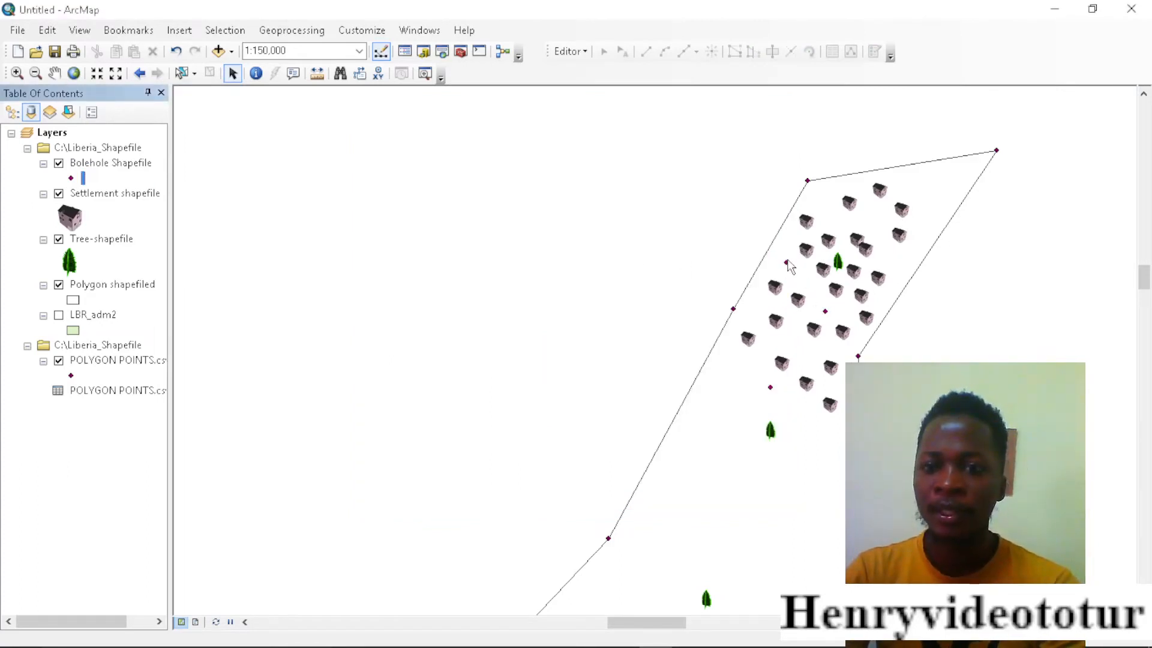
pyautogui.click(72, 179)
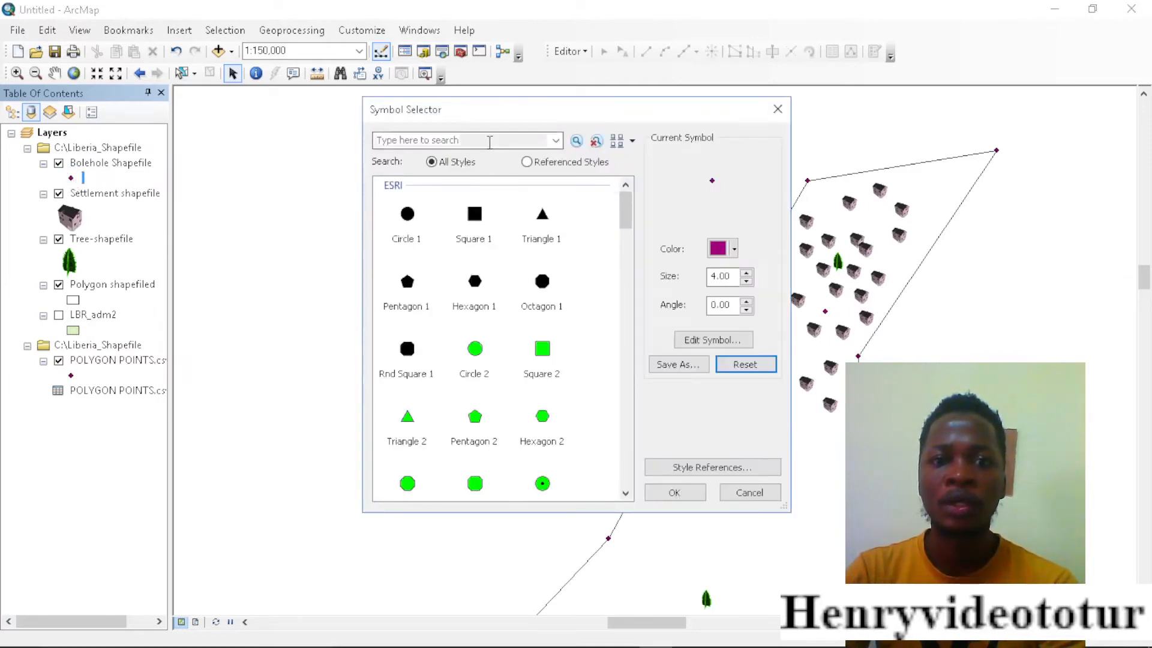
pyautogui.click(490, 142)
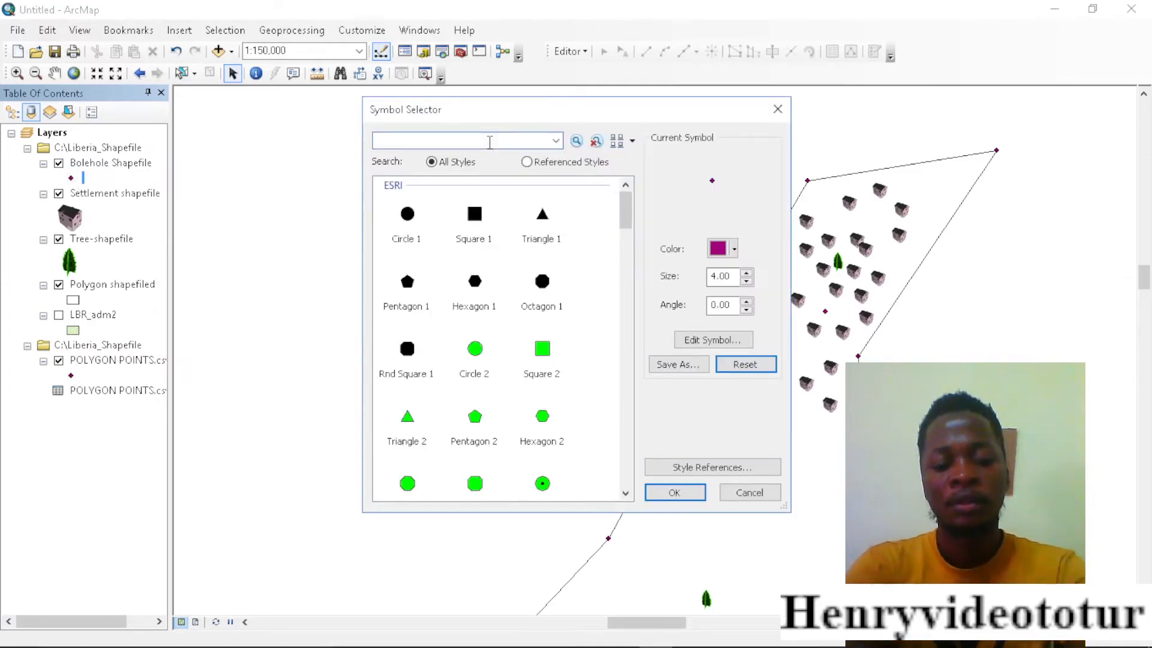
pyautogui.write('drill')
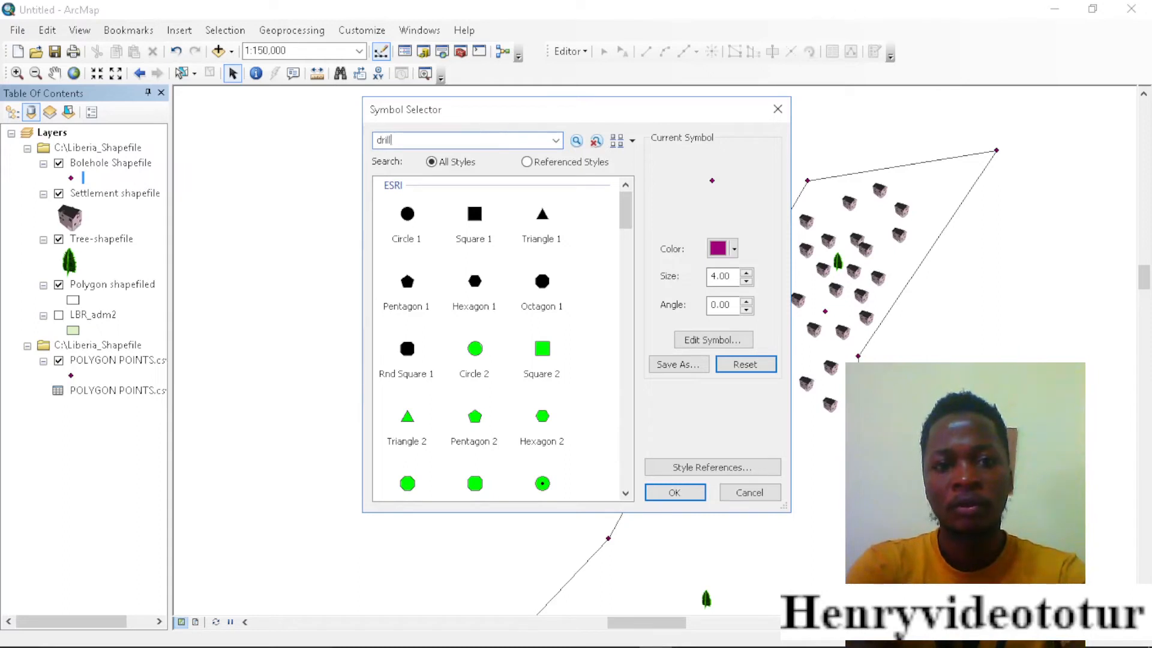
pyautogui.write(' hole')
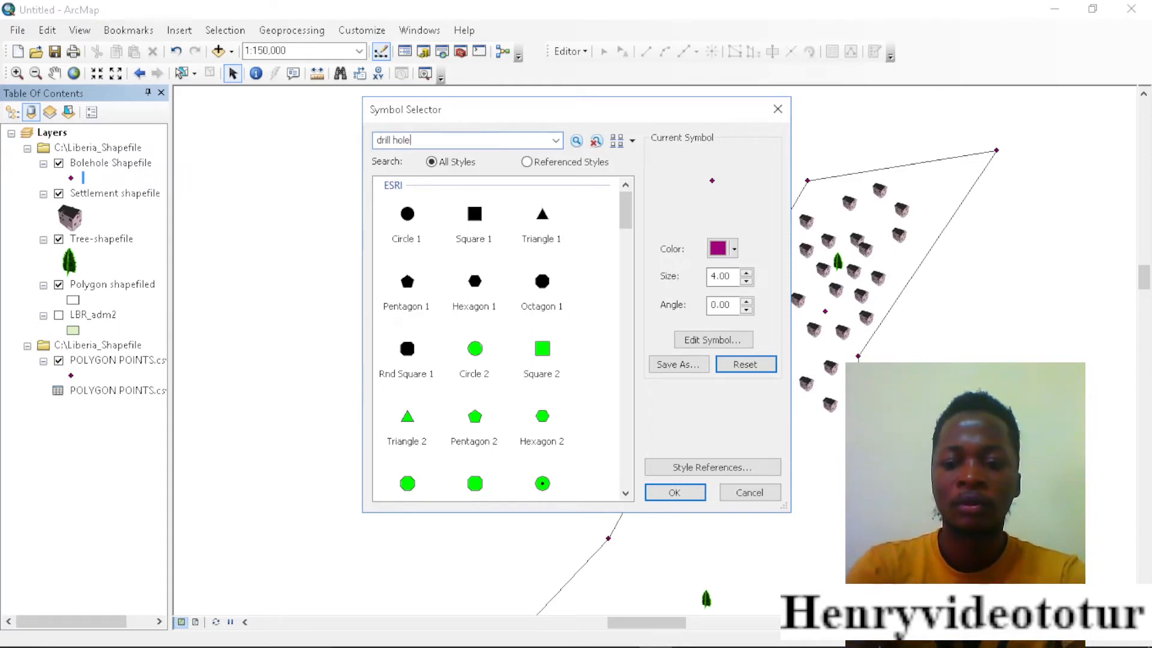
pyautogui.press('Return')
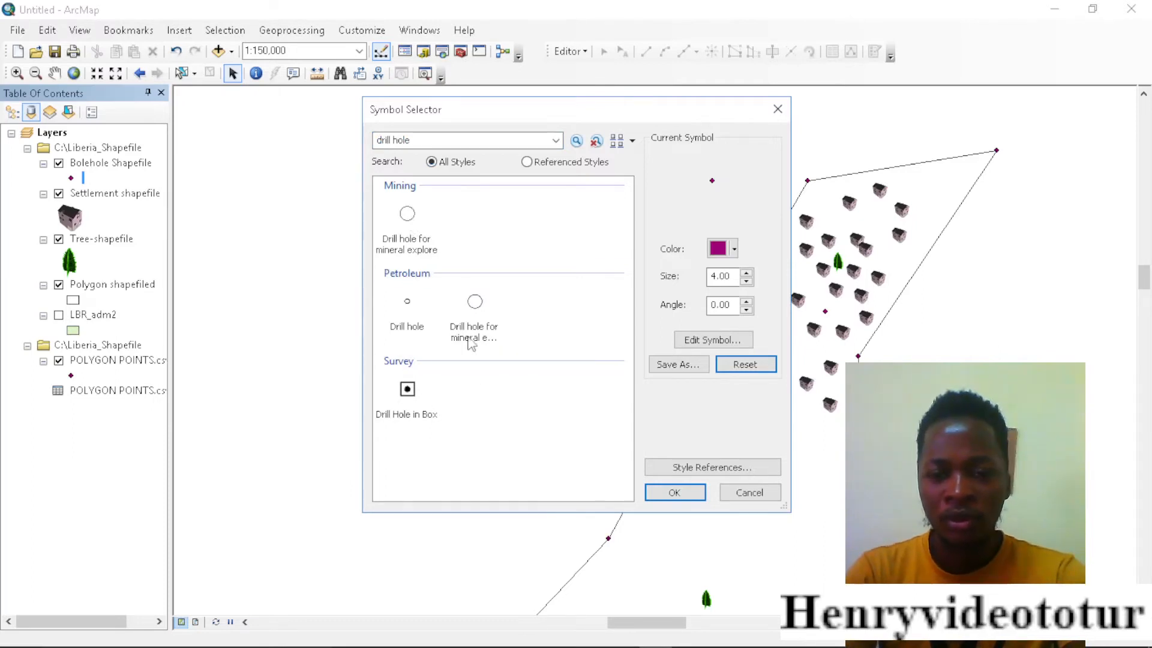
pyautogui.click(407, 399)
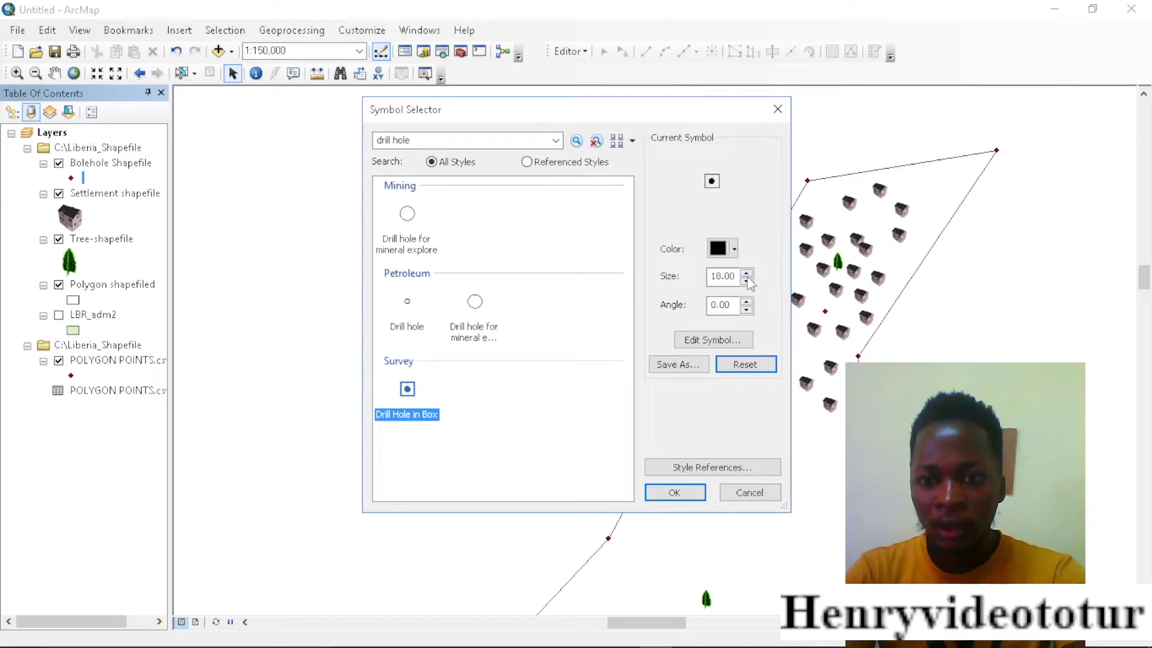
pyautogui.click(674, 493)
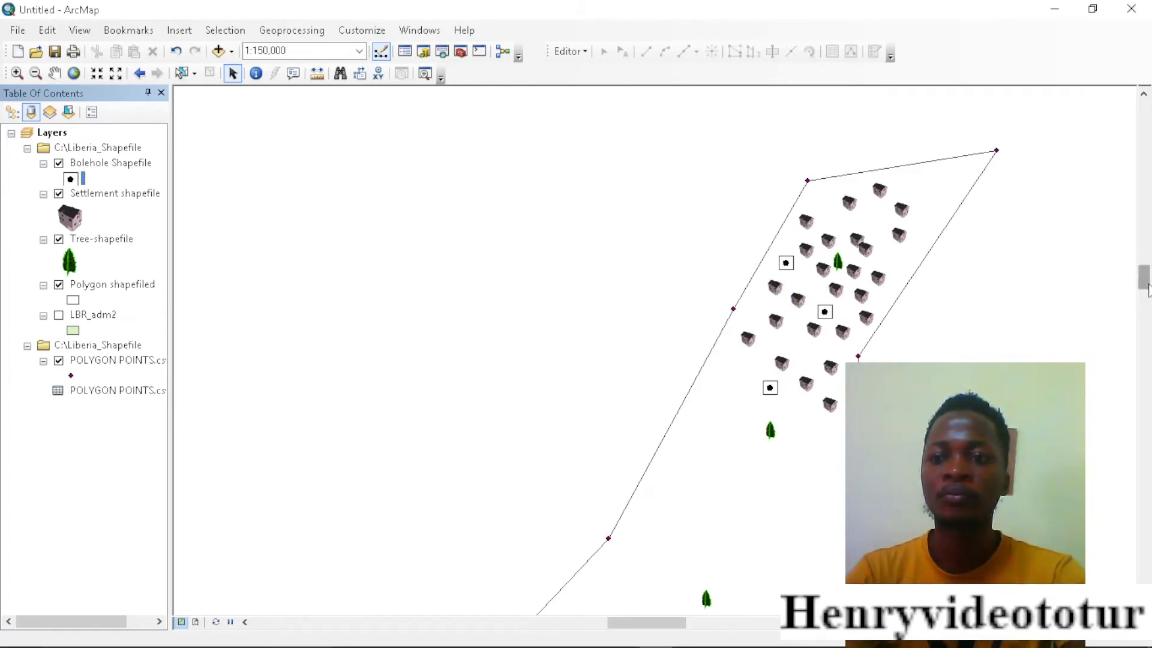
# Step: Switch the map to Layout View and zoom the data frame to the Polygon shapefiled layer
pyautogui.moveTo(1147, 289); pyautogui.dragTo(1147, 306)
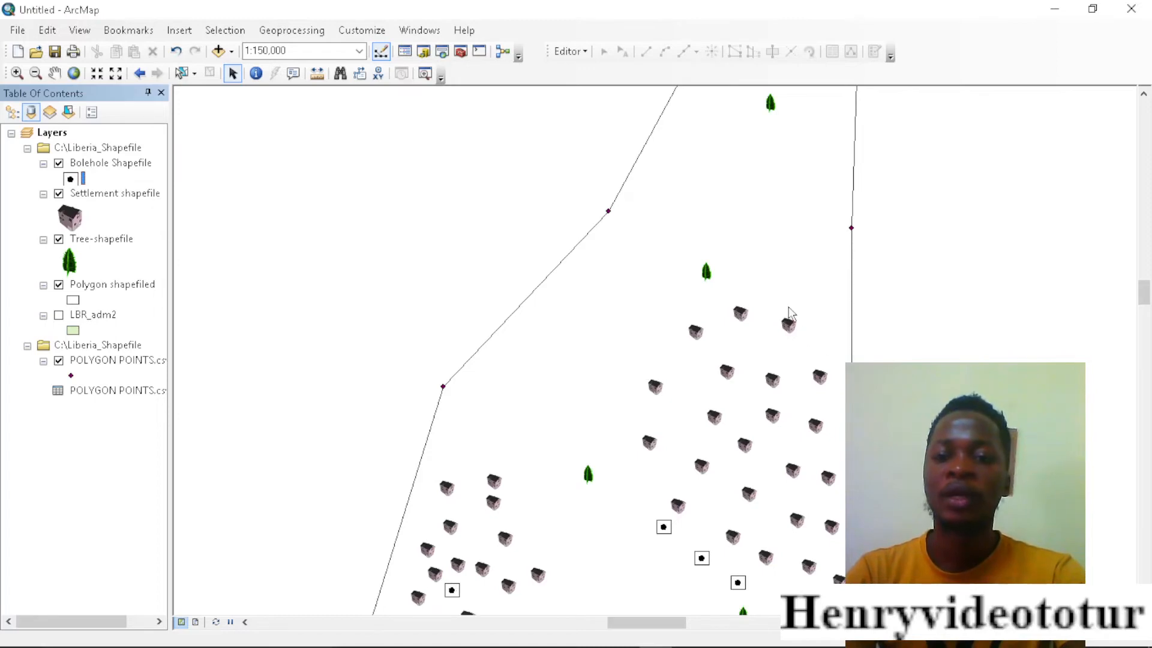
pyautogui.moveTo(1144, 295); pyautogui.dragTo(1146, 311)
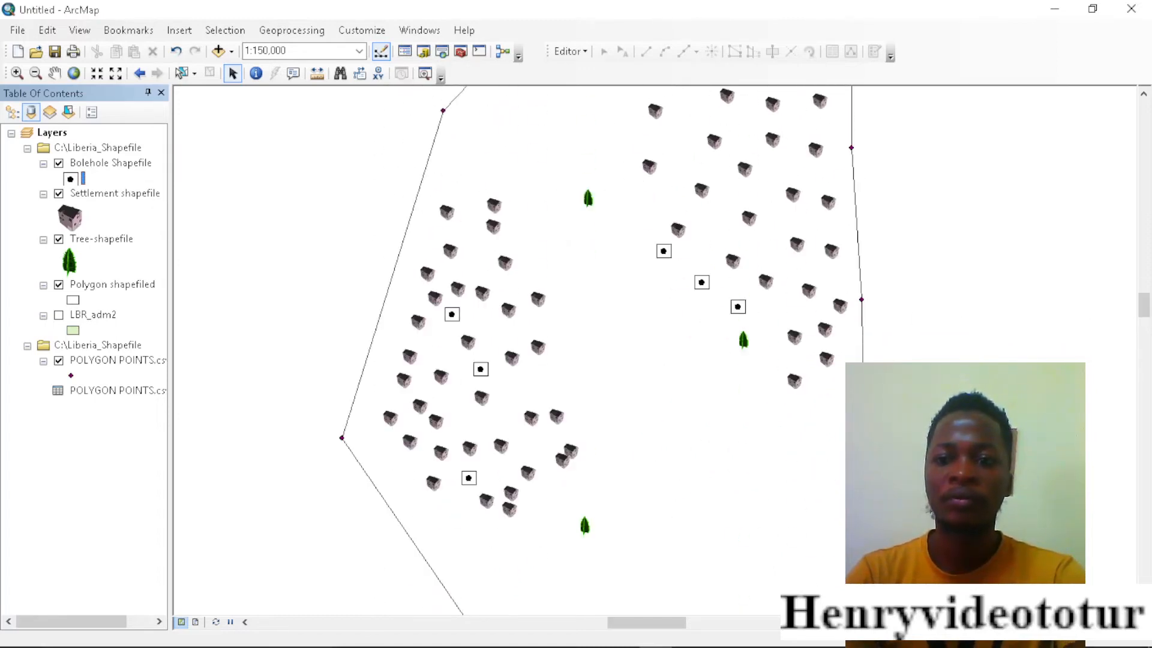
pyautogui.moveTo(1144, 304)
pyautogui.mouseDown()
pyautogui.moveTo(1145, 283)
pyautogui.moveTo(1146, 324)
pyautogui.moveTo(1144, 271)
pyautogui.moveTo(1145, 286)
pyautogui.mouseUp()
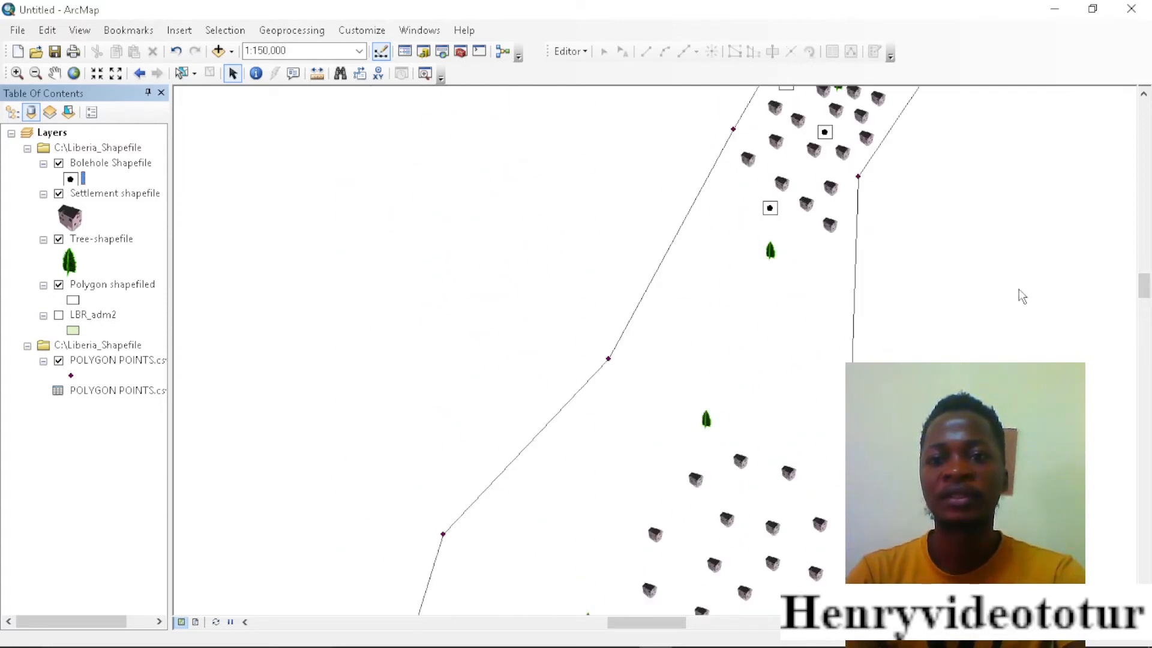
pyautogui.scroll(-3, 813, 329)
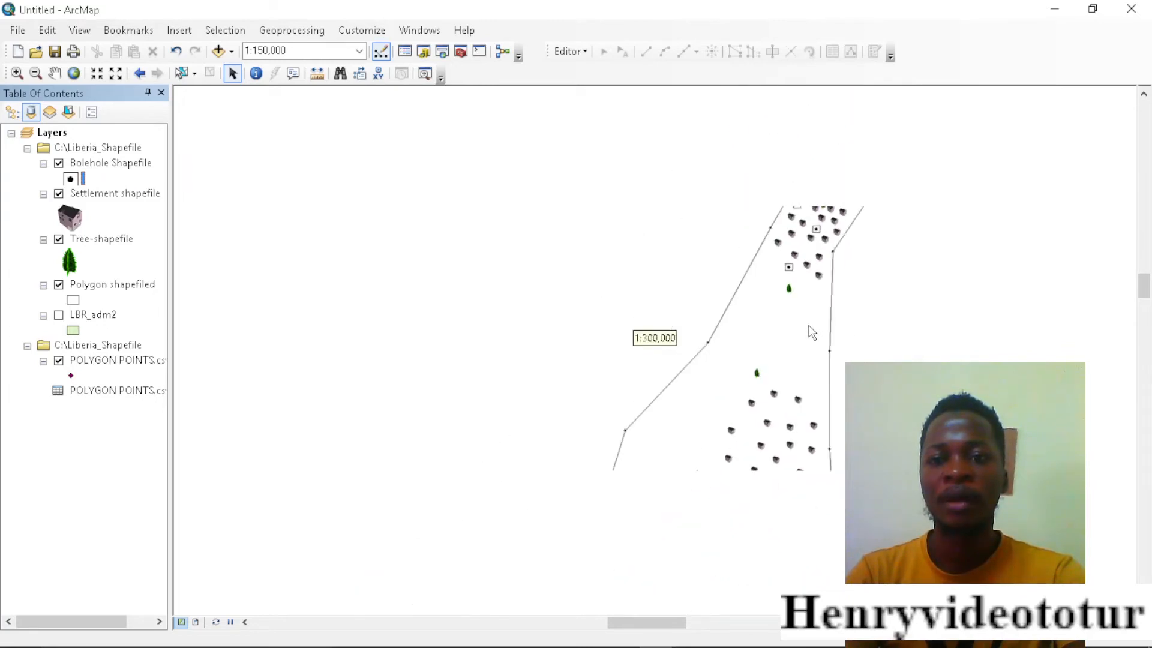
pyautogui.scroll(-2, 812, 333)
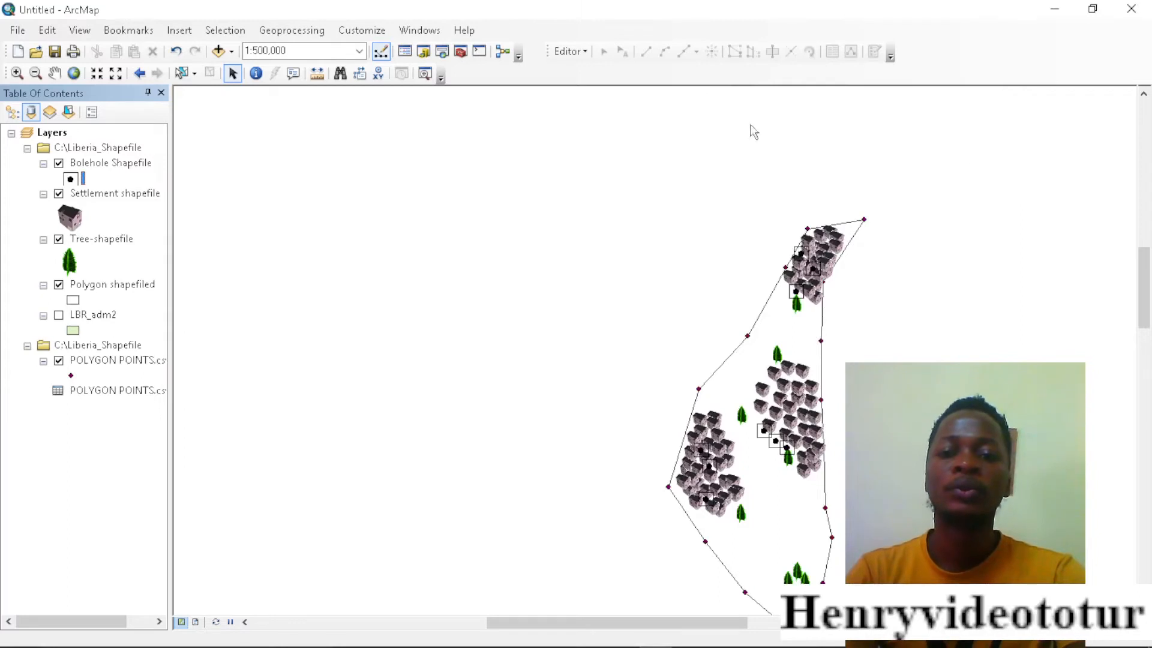
pyautogui.click(88, 30)
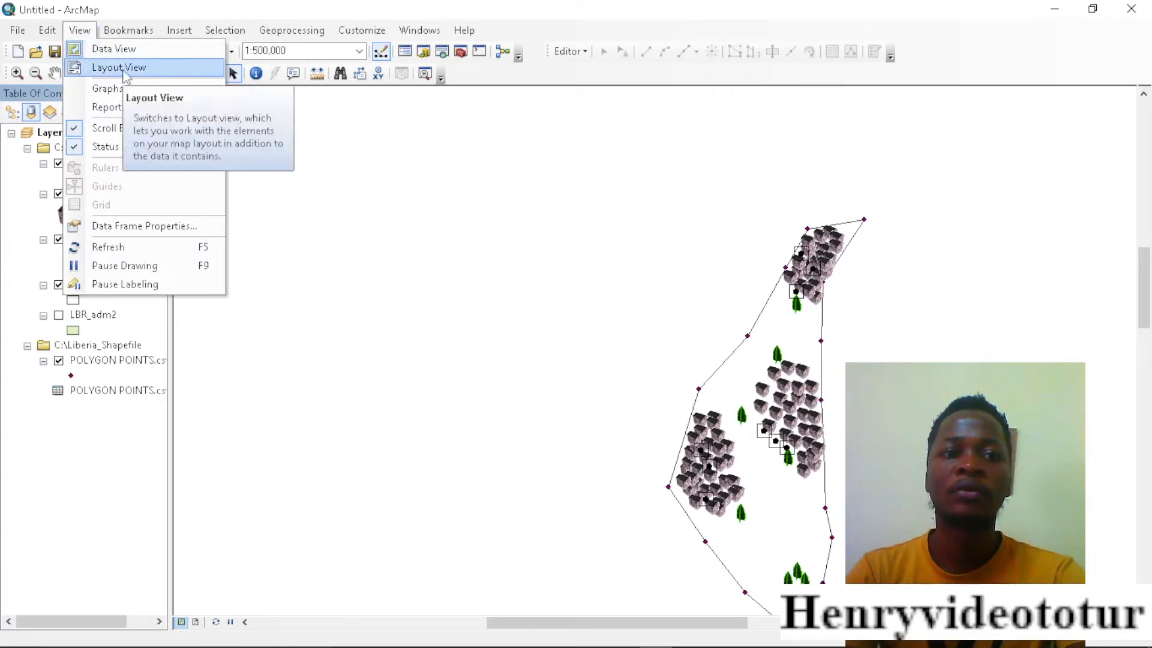
pyautogui.click(144, 66)
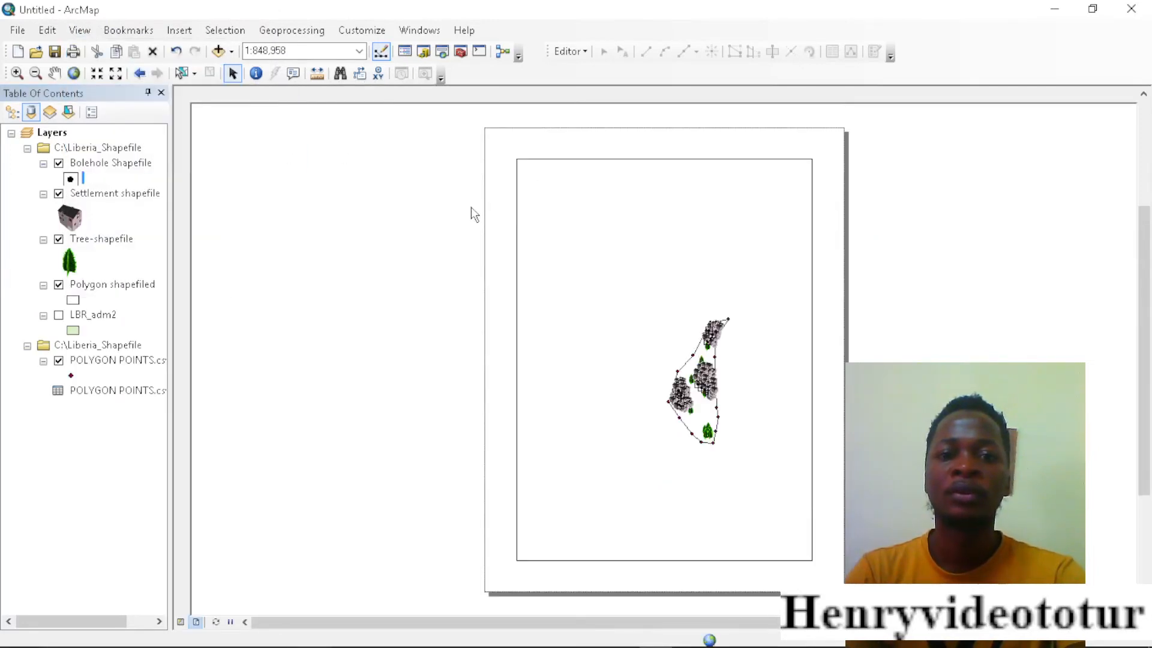
pyautogui.click(703, 399)
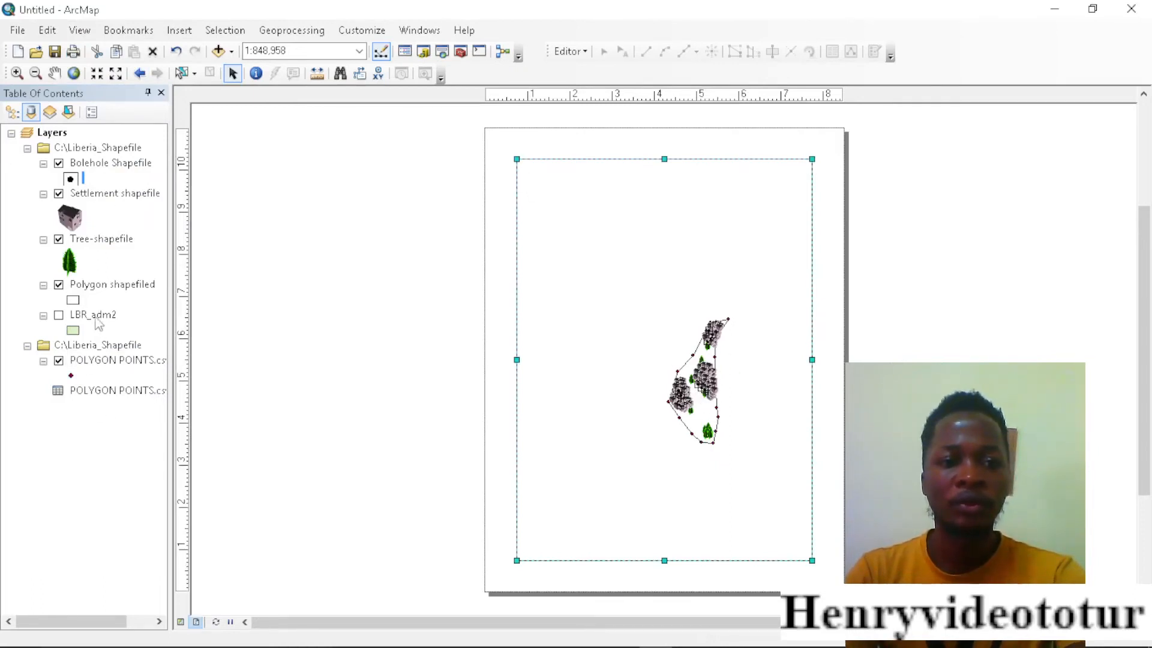
pyautogui.click(113, 287)
pyautogui.rightClick(114, 282)
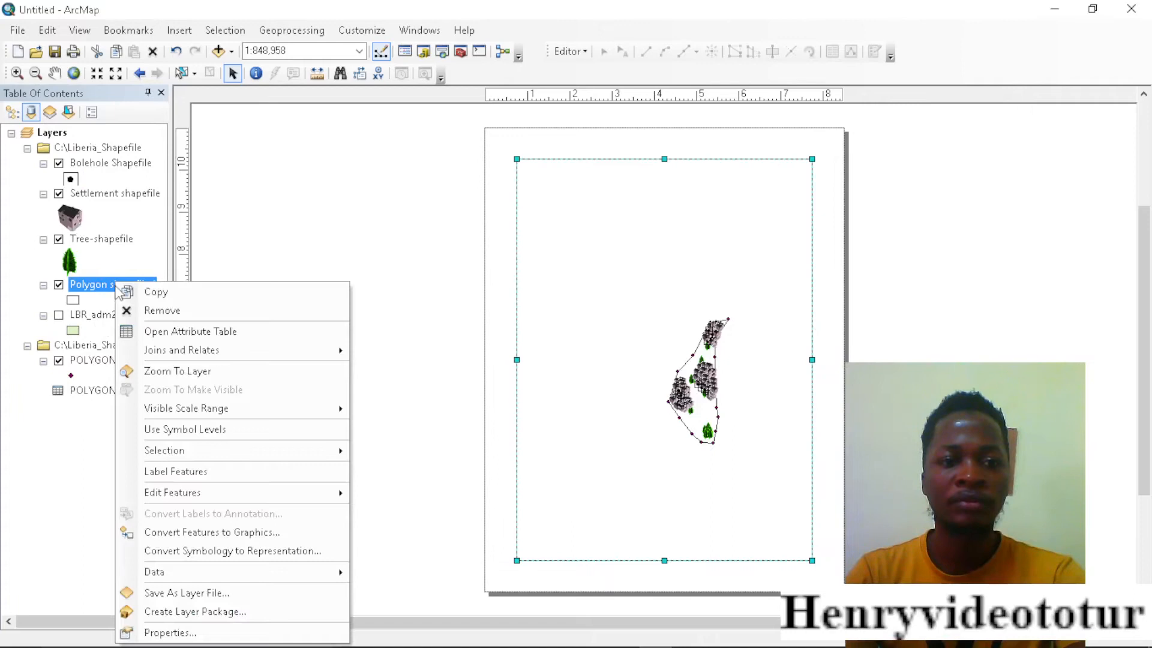
pyautogui.click(165, 372)
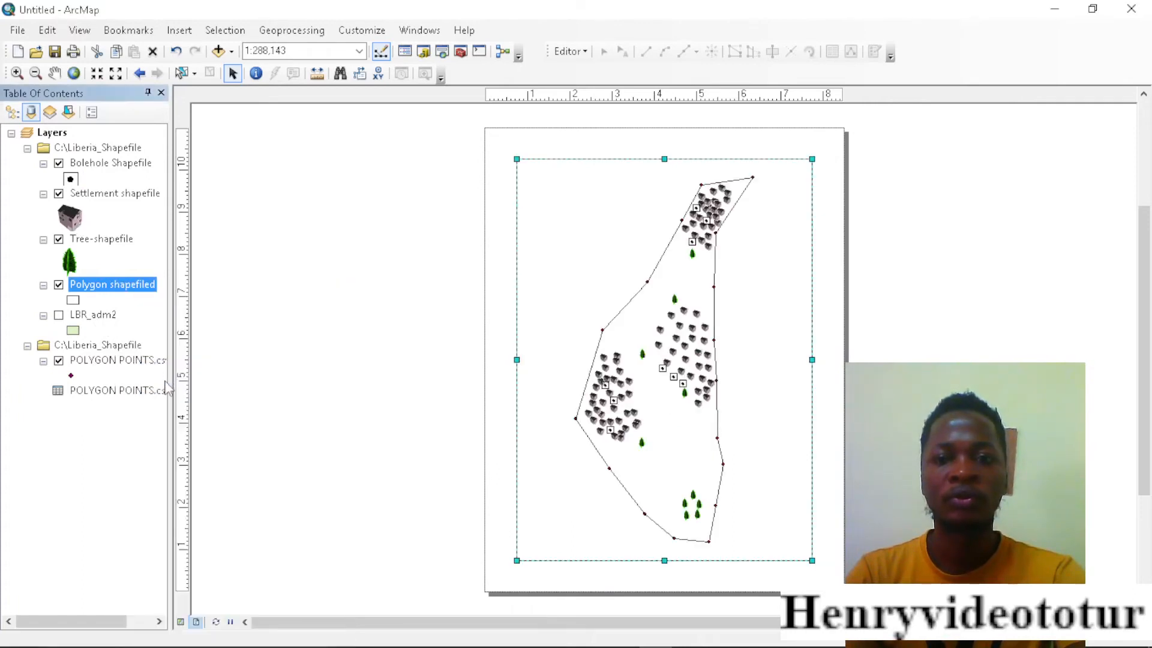
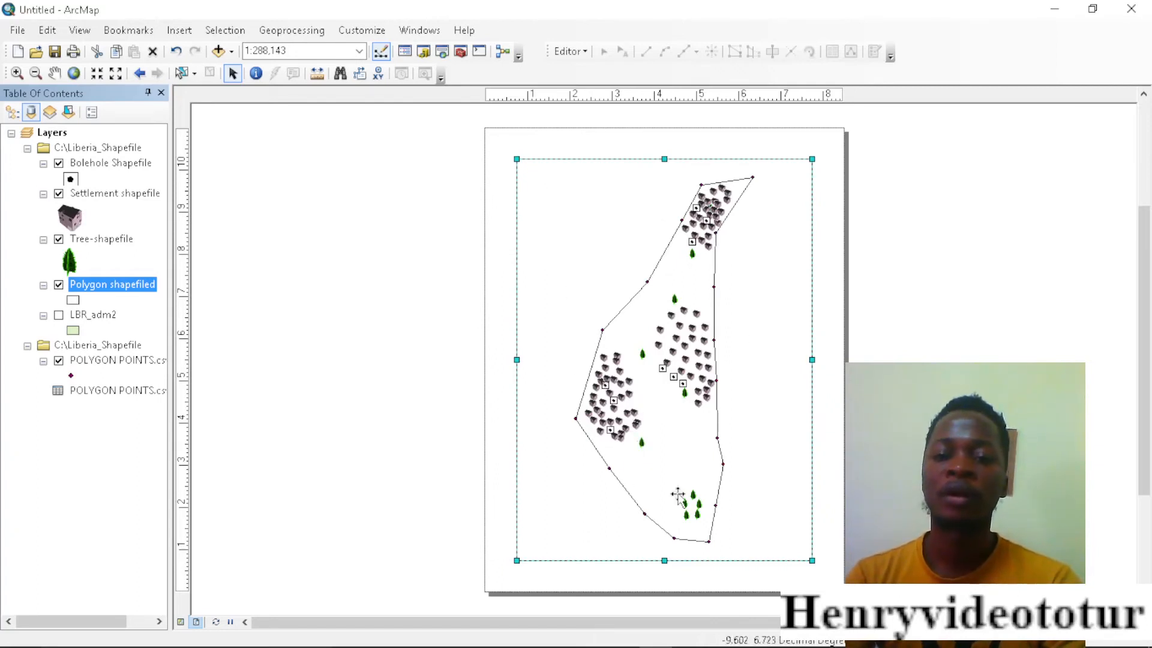
# Step: Insert the map title "Suakoko District Map" in the layout
pyautogui.click(190, 37)
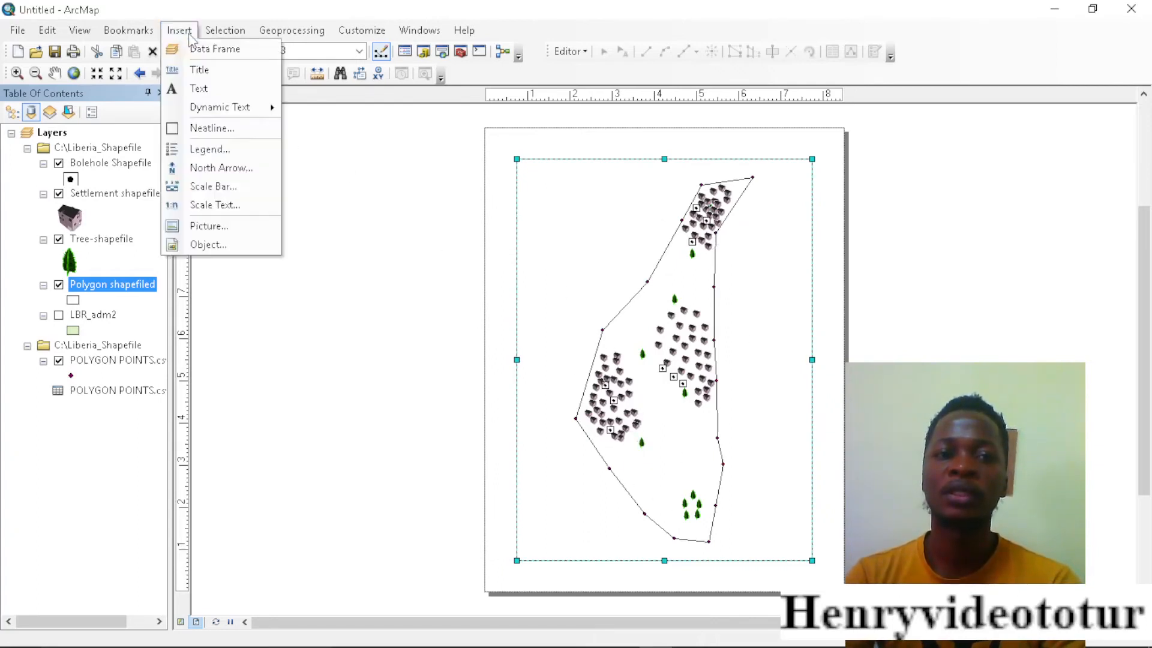
pyautogui.click(200, 70)
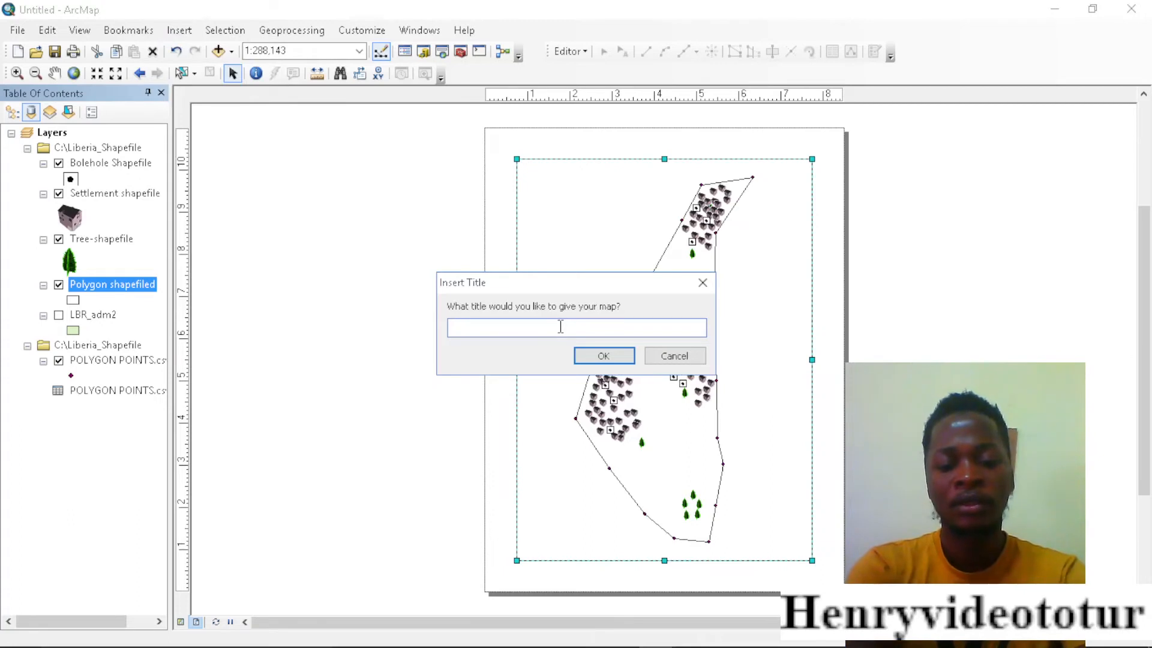
pyautogui.write('Suakoko District Map')
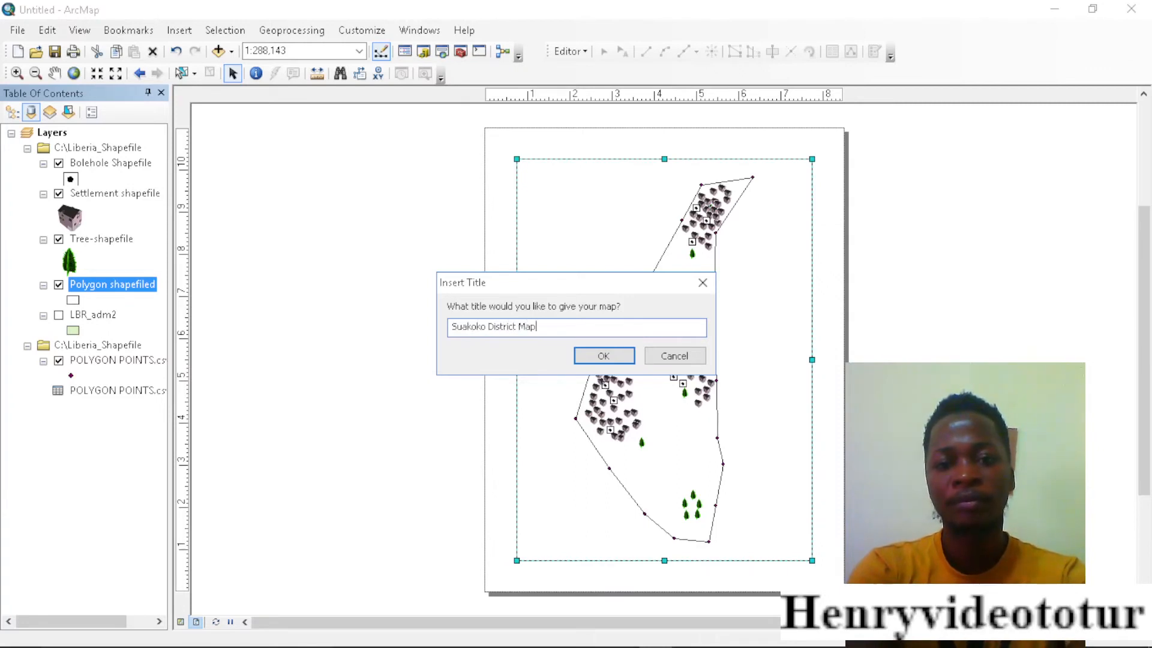
pyautogui.click(603, 357)
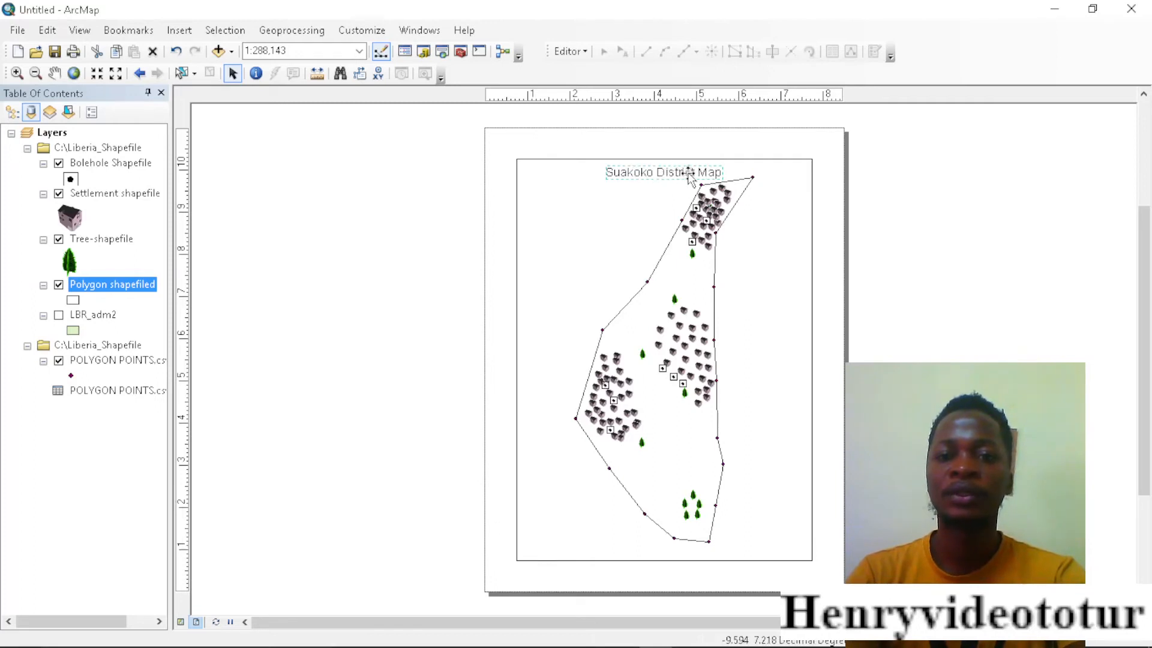
# Step: Replace the layout title's dynamic text with "Suakoko District Map"
pyautogui.doubleClick(662, 174)
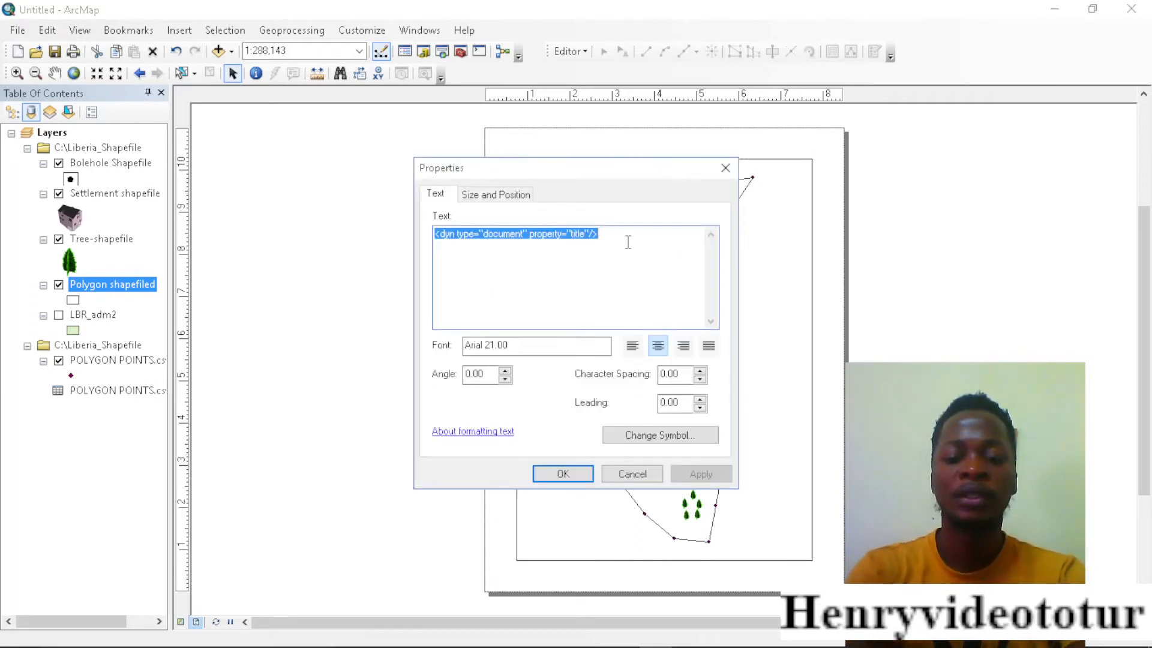
pyautogui.write('Suakoko Dis')
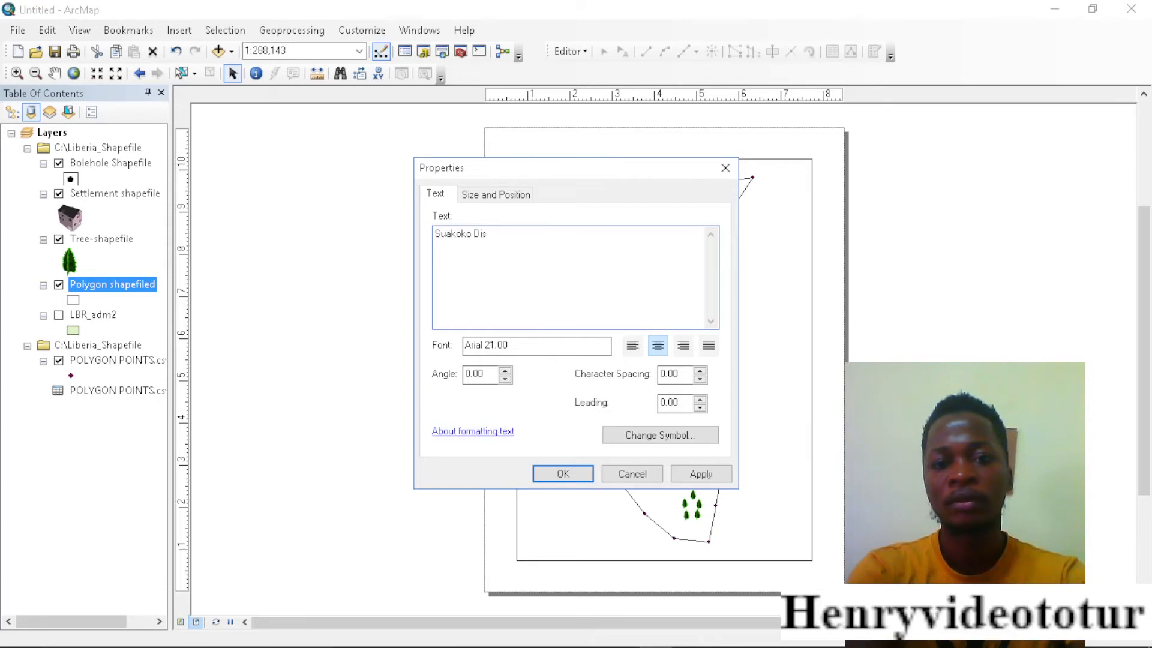
pyautogui.write('trict M')
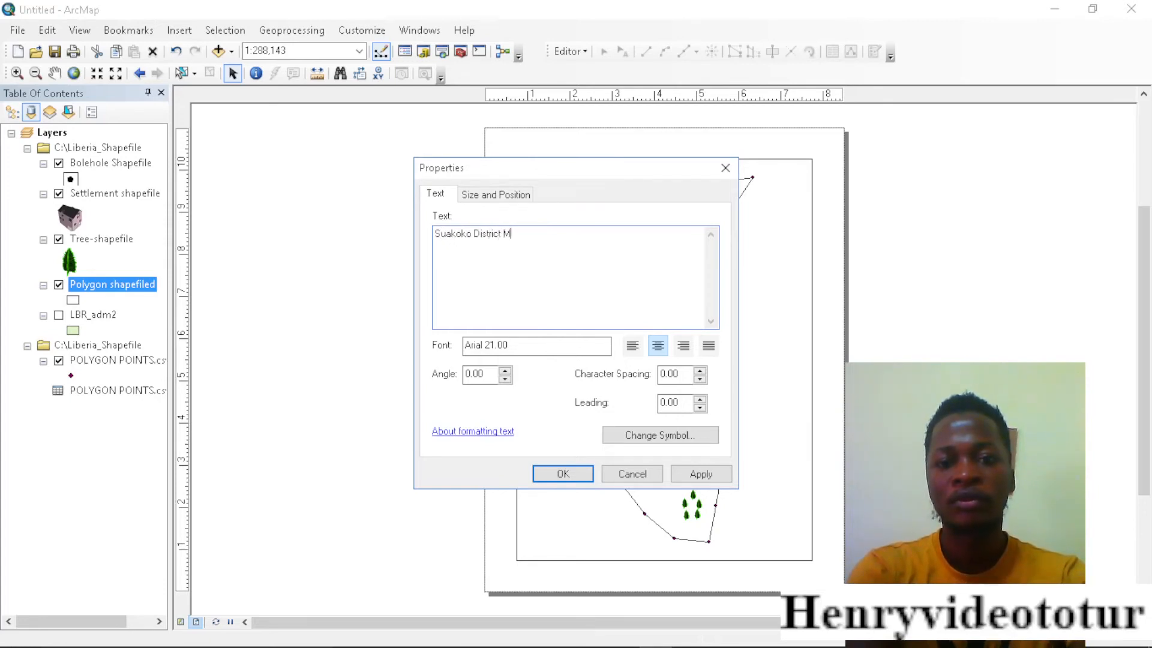
pyautogui.write('ap')
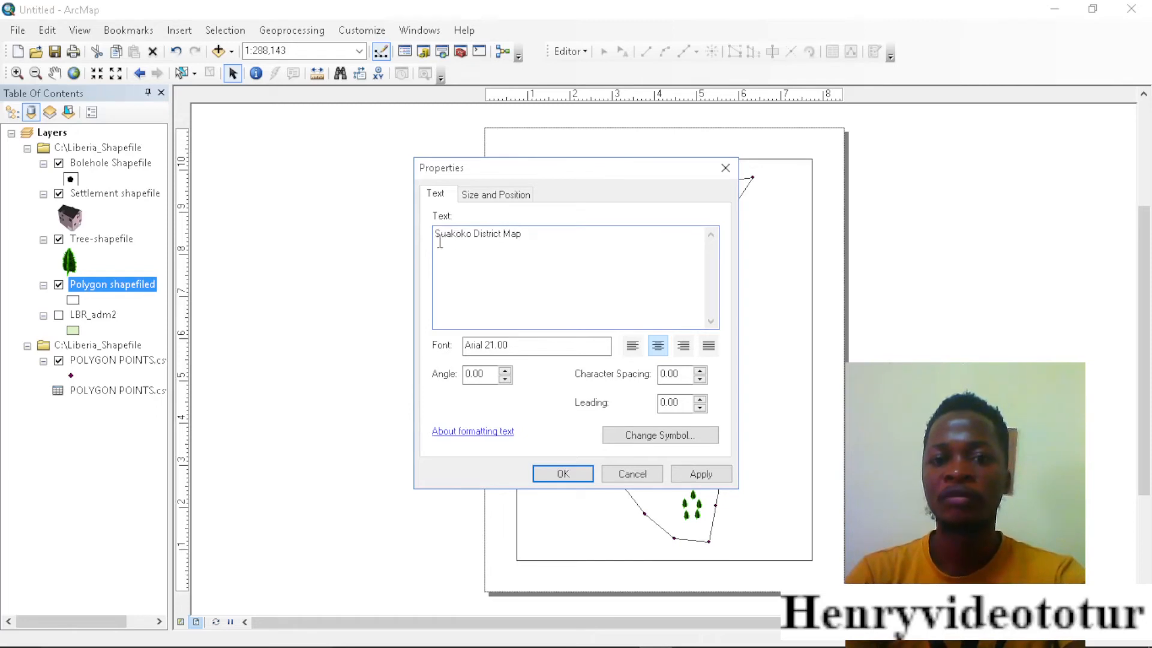
# Step: Format the layout title in bold Times New Roman at size 26 and apply the change
pyautogui.click(654, 437)
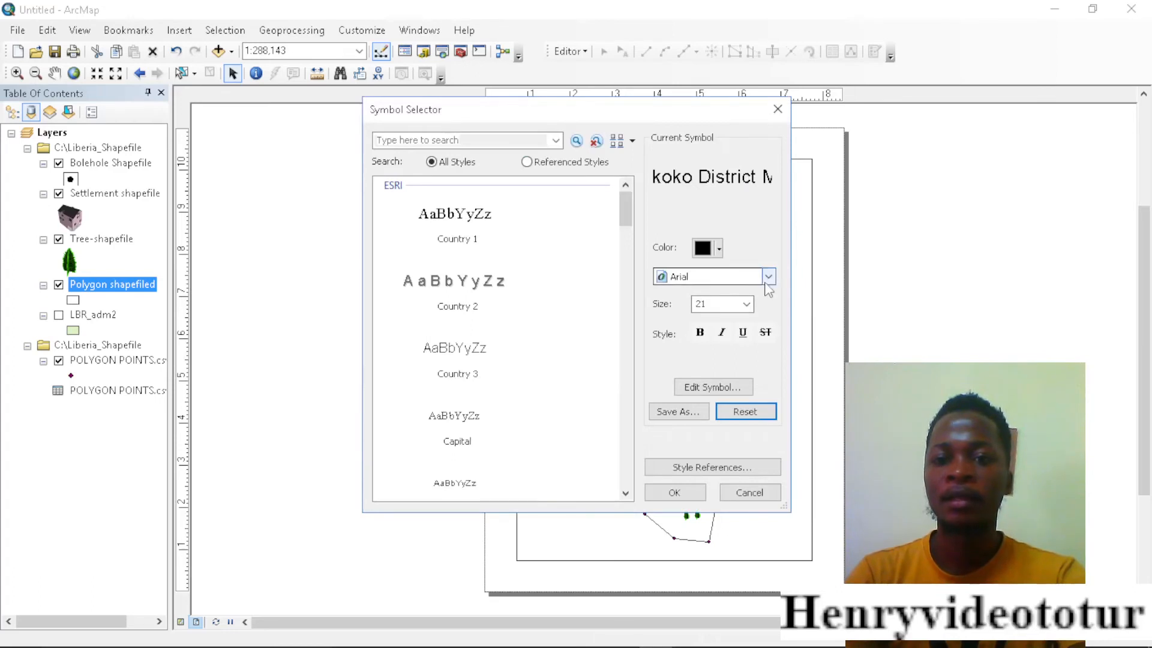
pyautogui.click(768, 277)
pyautogui.press('t')
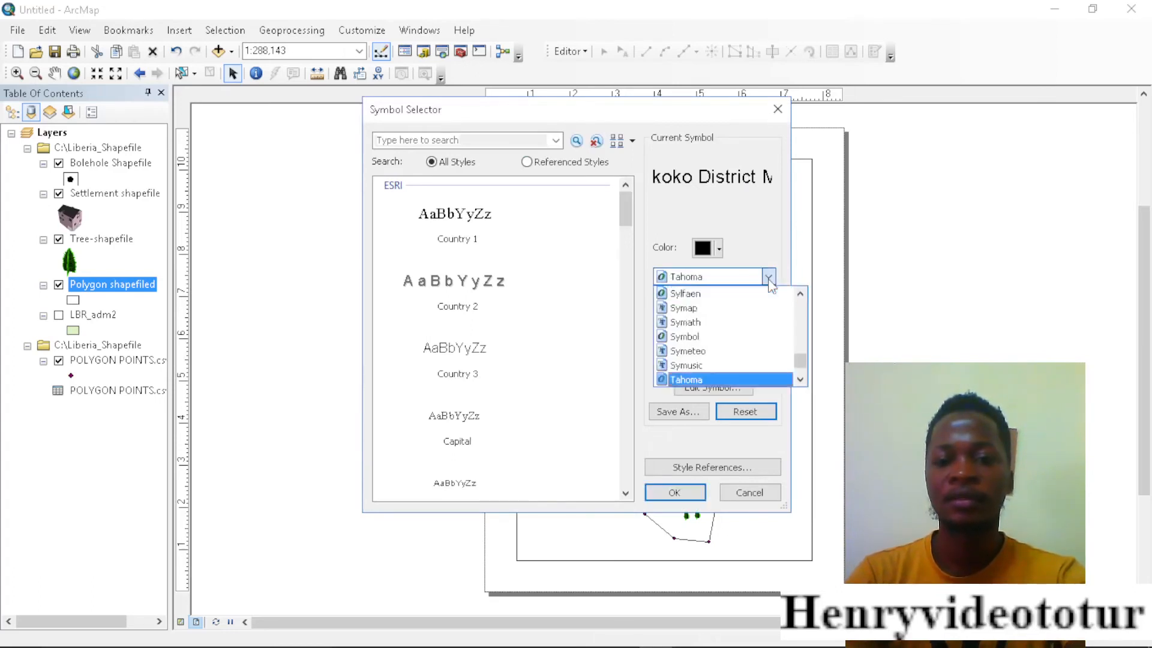
pyautogui.press('t')
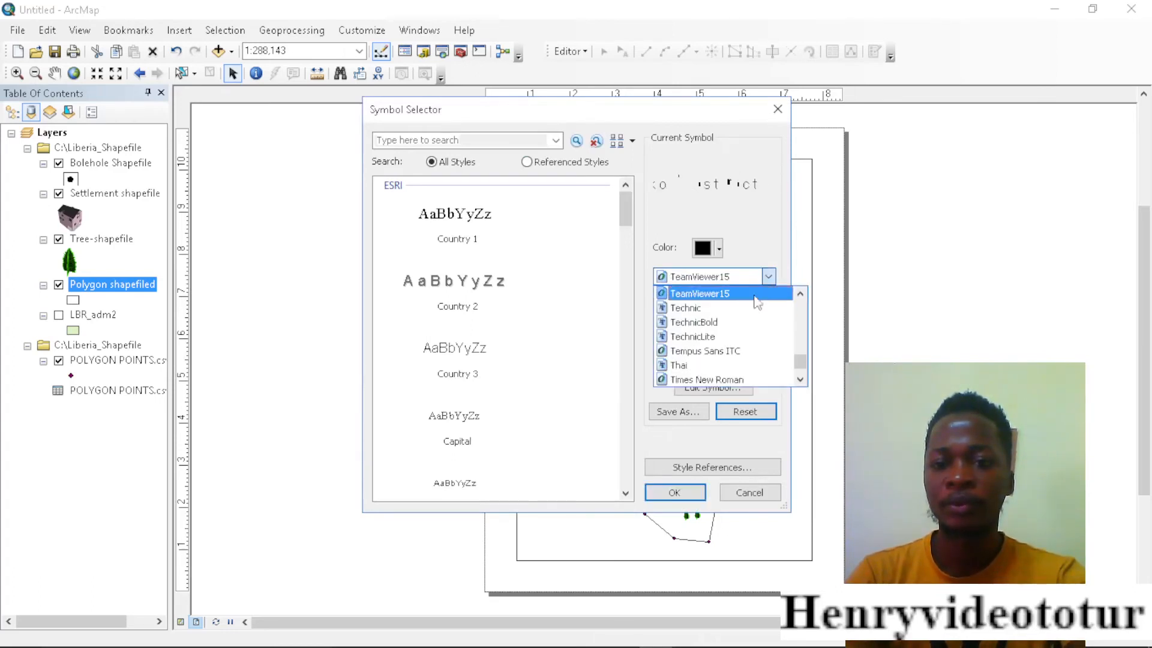
pyautogui.click(713, 380)
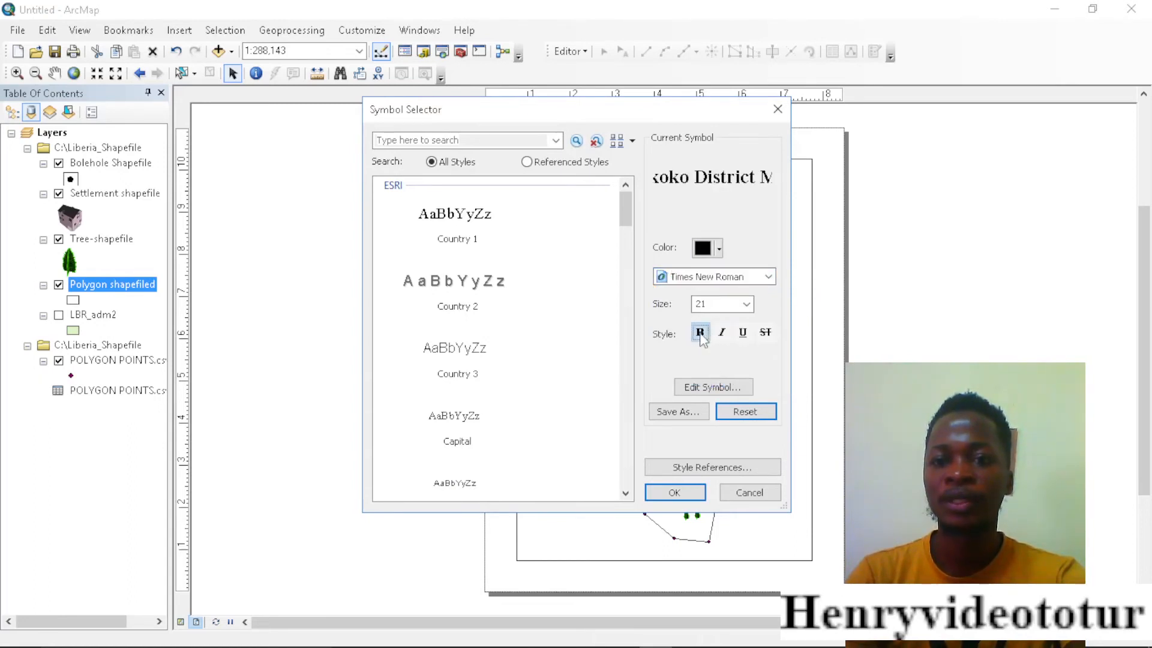
pyautogui.click(746, 306)
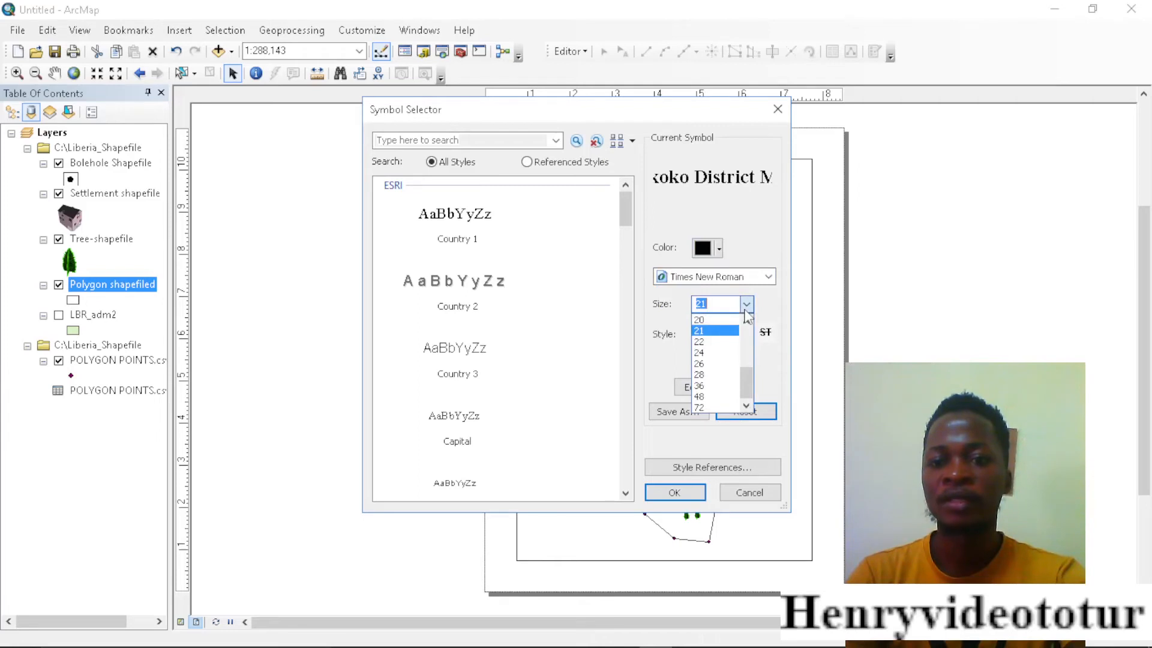
pyautogui.click(705, 364)
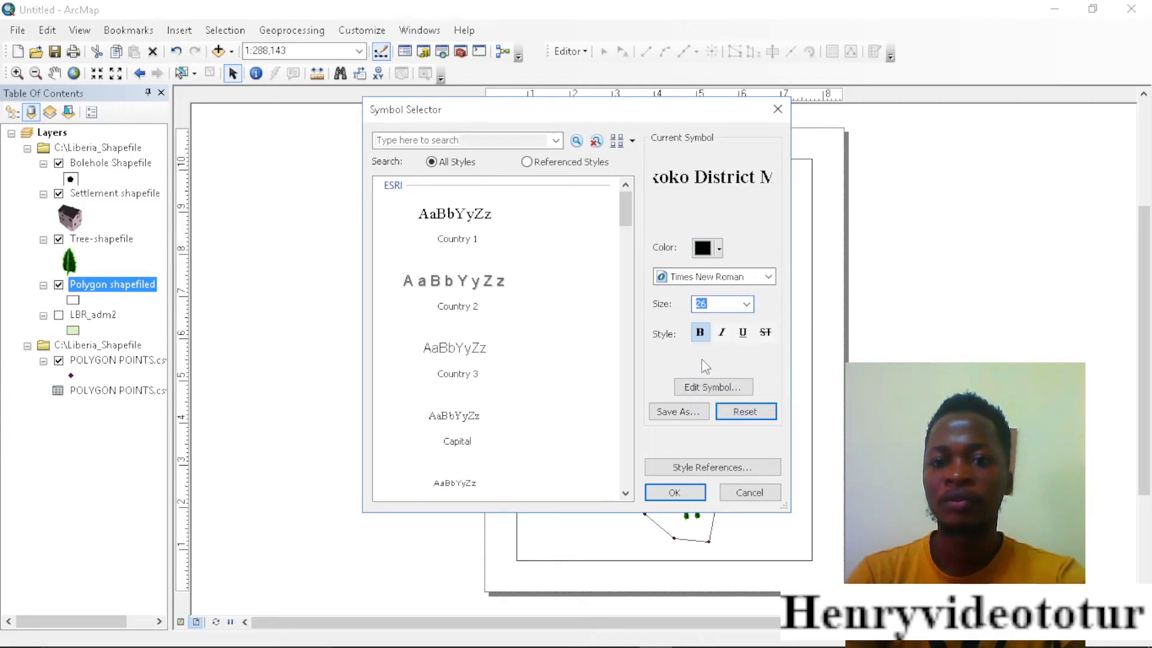
pyautogui.click(679, 492)
pyautogui.click(698, 474)
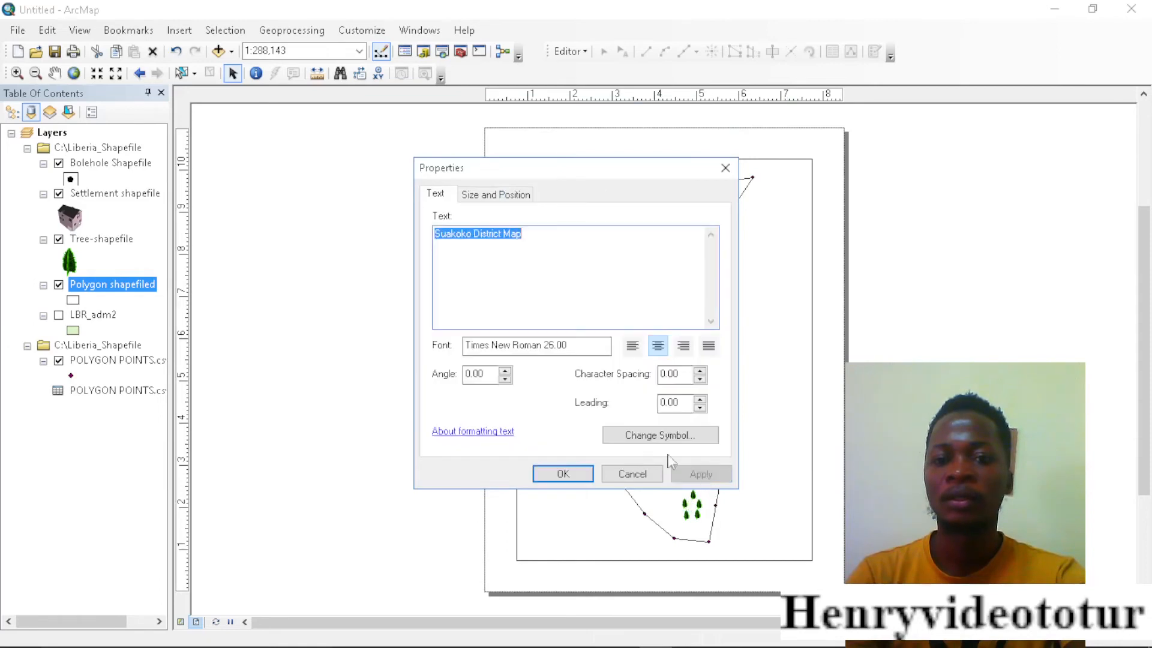
pyautogui.click(577, 468)
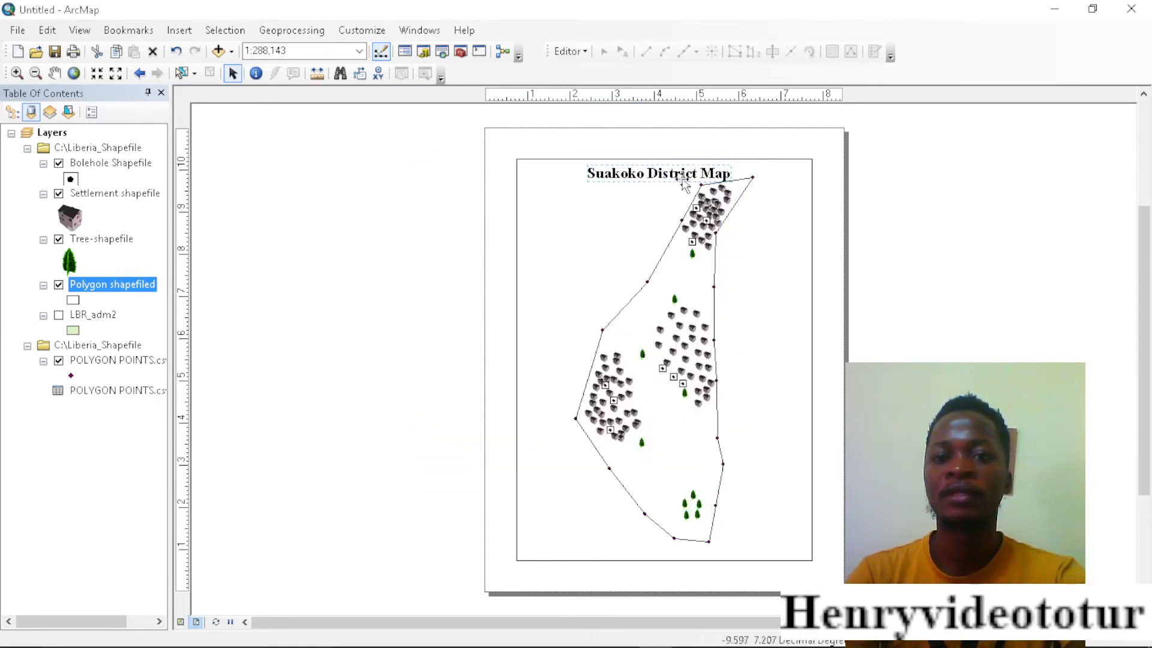
# Step: Insert the ESRI North 8 north arrow for the layout's data frame
pyautogui.click(741, 273)
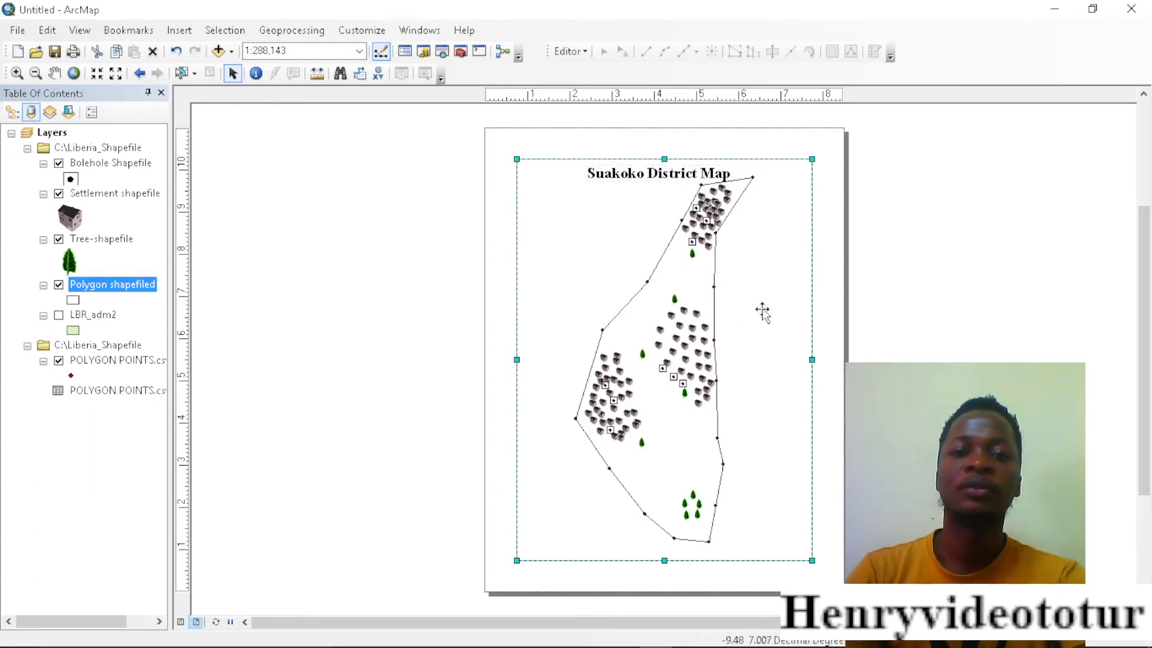
pyautogui.click(178, 31)
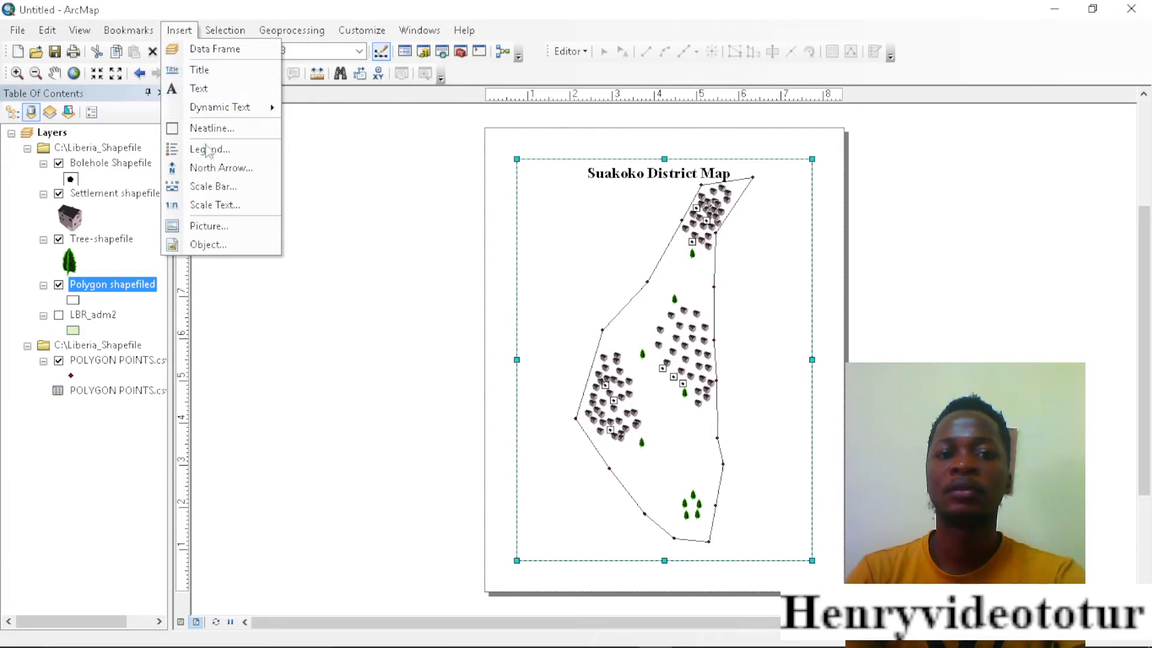
pyautogui.click(219, 170)
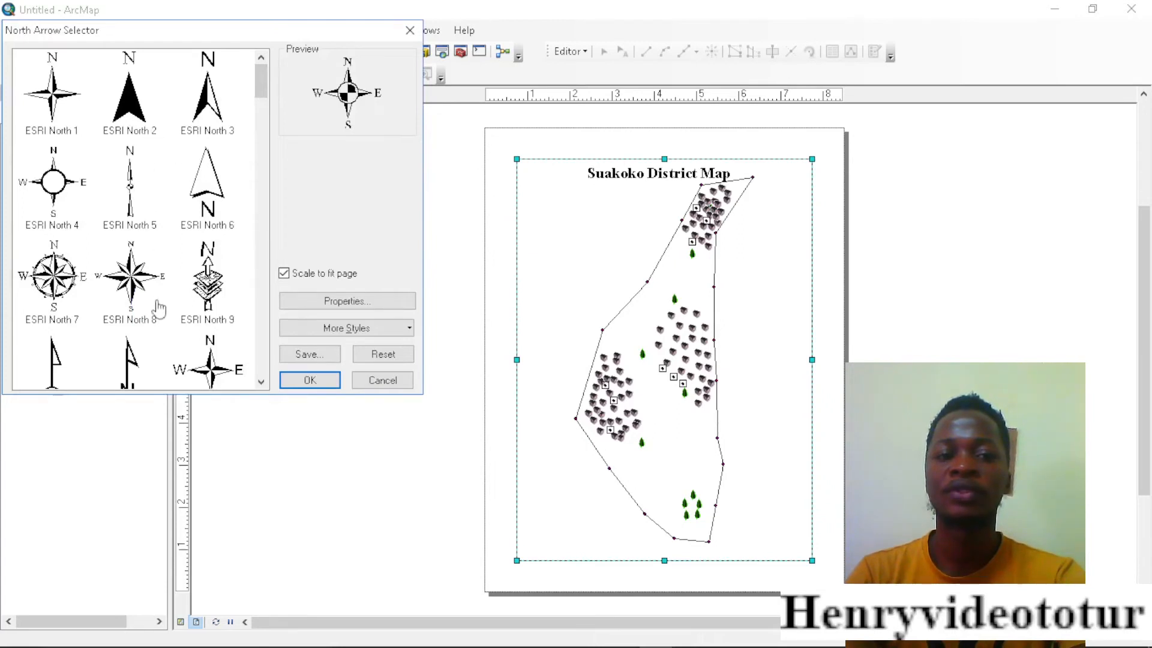
pyautogui.click(137, 277)
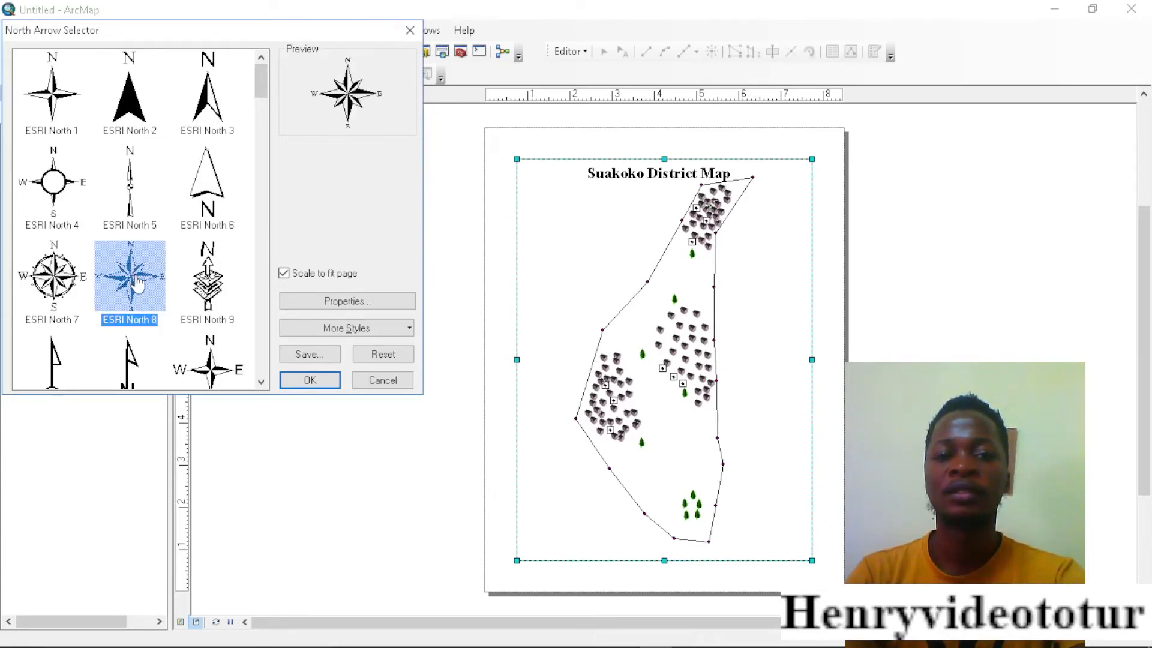
pyautogui.click(309, 380)
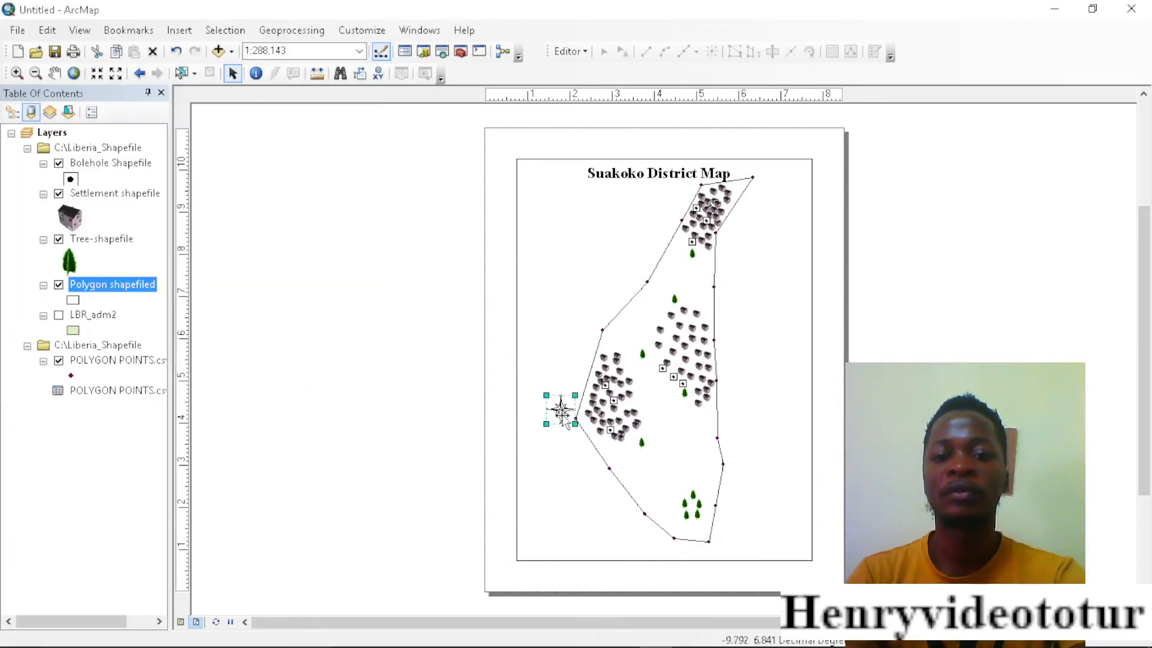
# Step: Enlarge the north arrow and place it in the data frame's upper-right corner, slightly below the title's level
pyautogui.moveTo(561, 405); pyautogui.dragTo(750, 294)
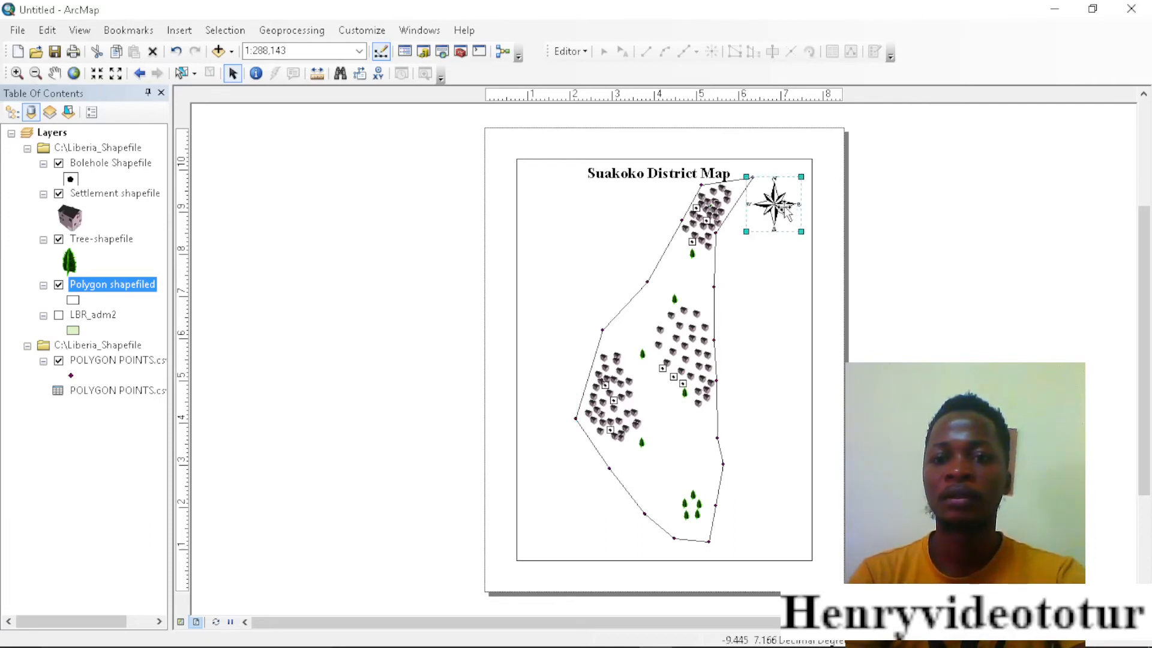
pyautogui.moveTo(793, 205); pyautogui.dragTo(802, 194)
pyautogui.click(777, 292)
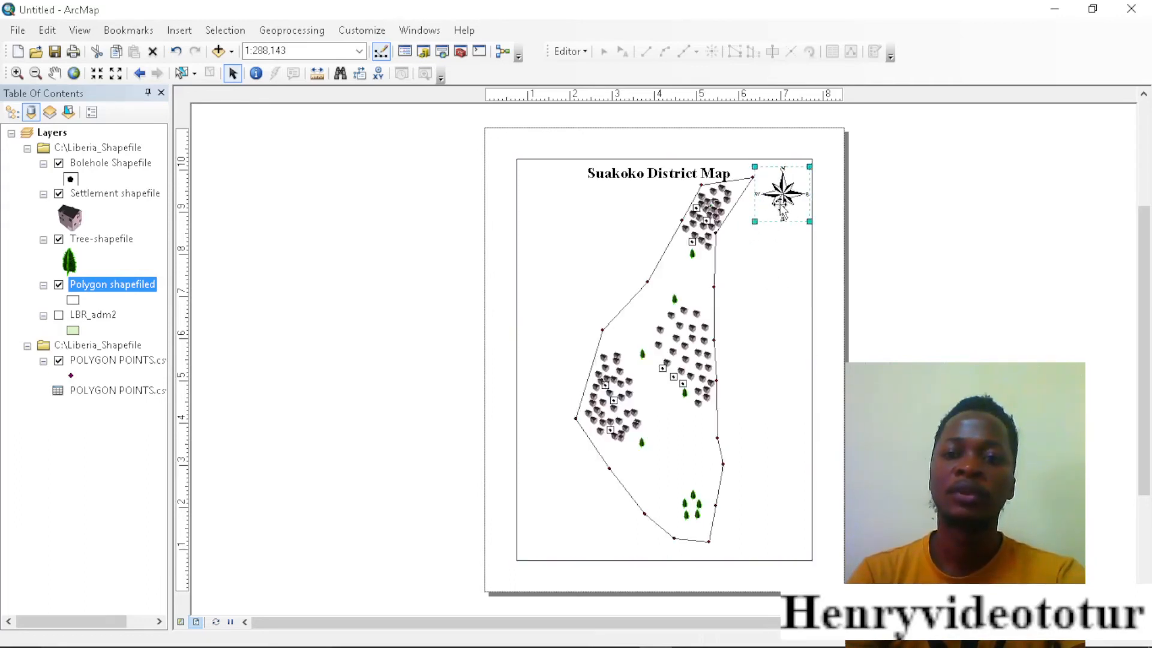
pyautogui.click(779, 219)
pyautogui.moveTo(782, 222); pyautogui.dragTo(782, 237)
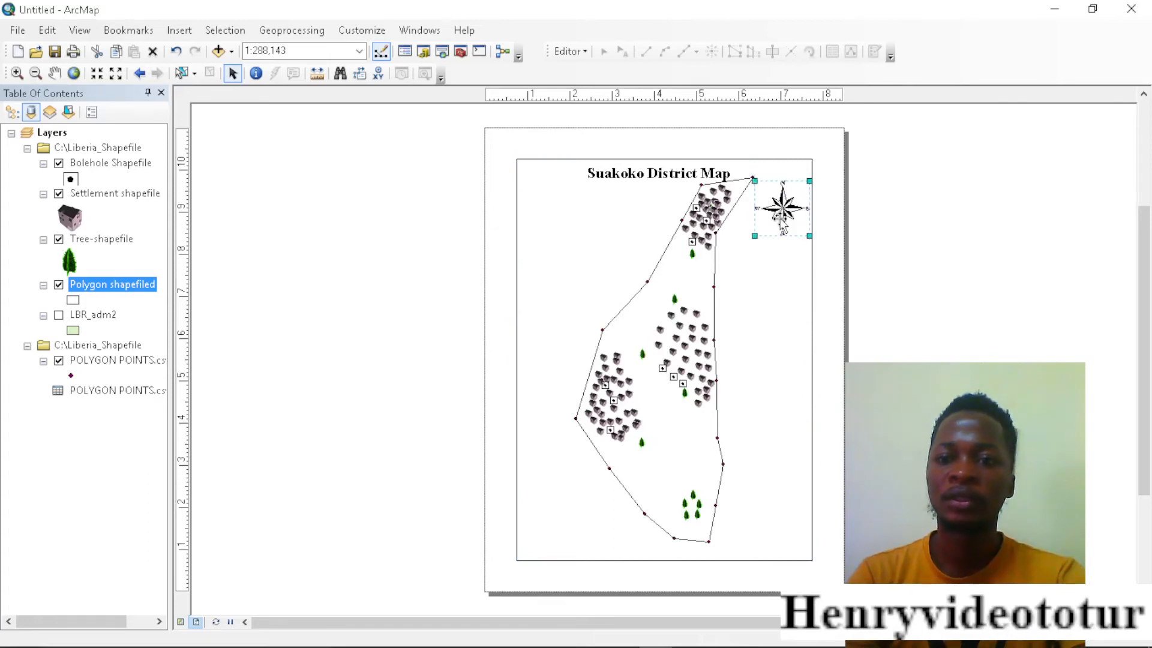
# Step: Insert a one-column legend for the data frame listing the borehole, settlement, tree, polygon points and polygon layers, with default formatting
pyautogui.click(768, 288)
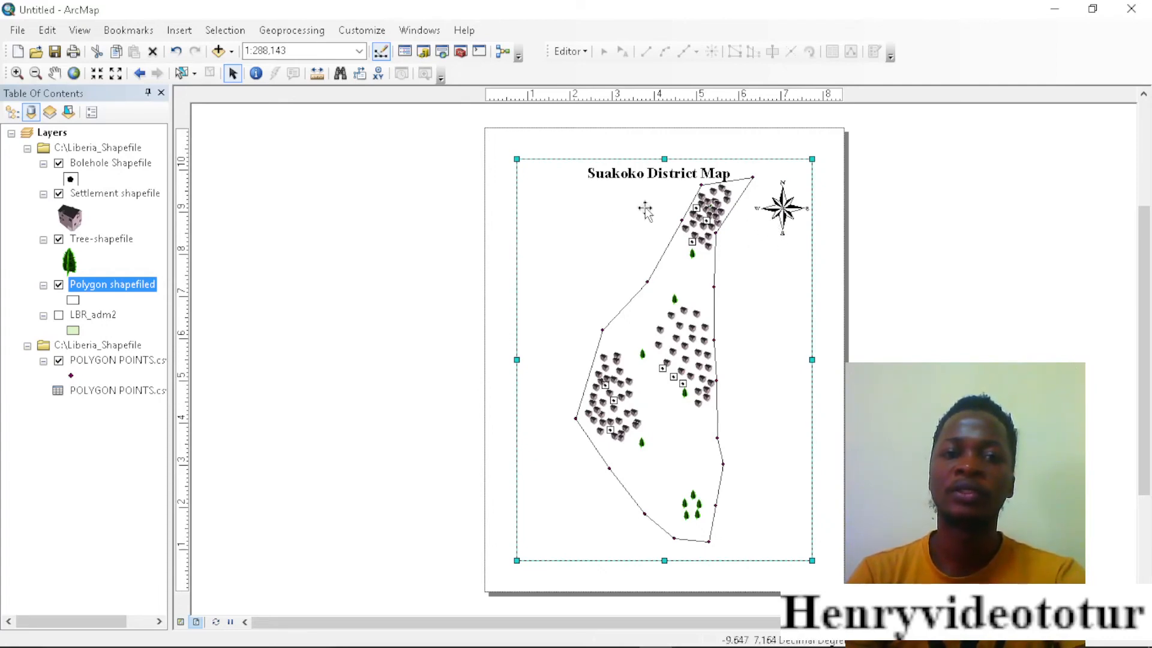
pyautogui.click(179, 30)
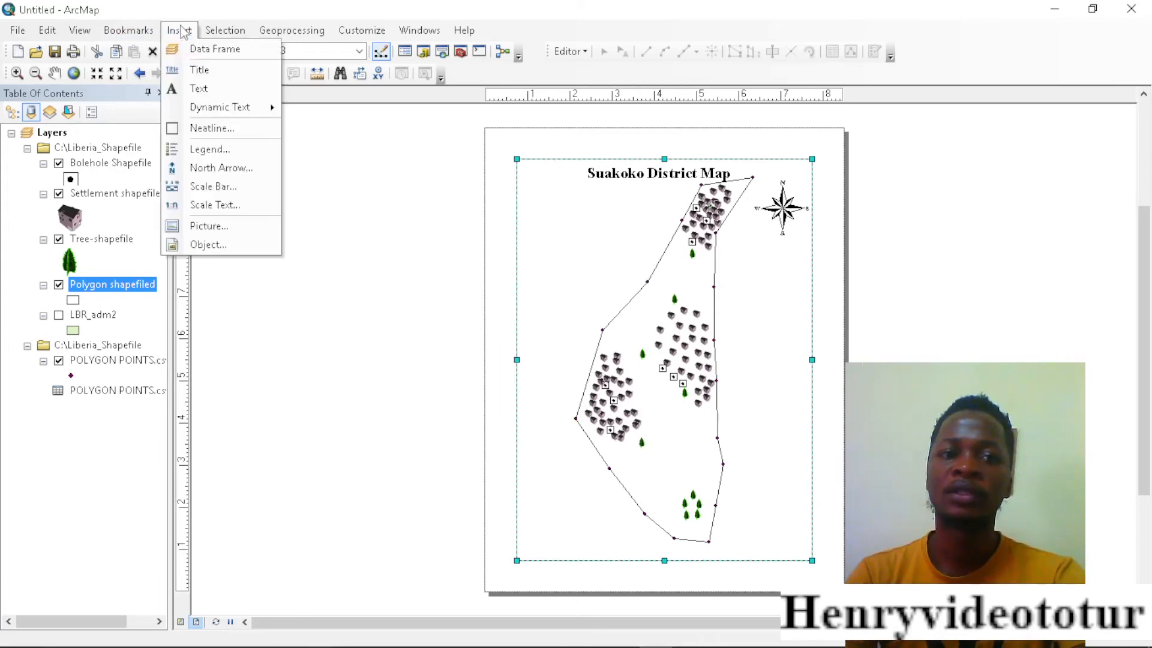
pyautogui.click(209, 152)
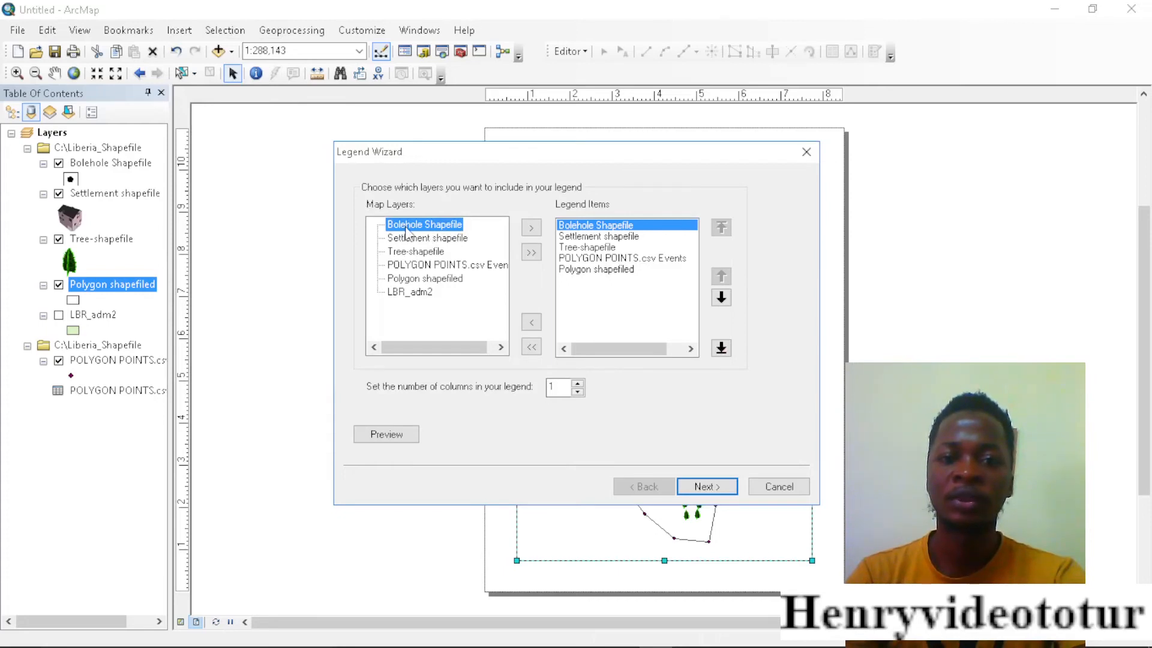
pyautogui.click(412, 280)
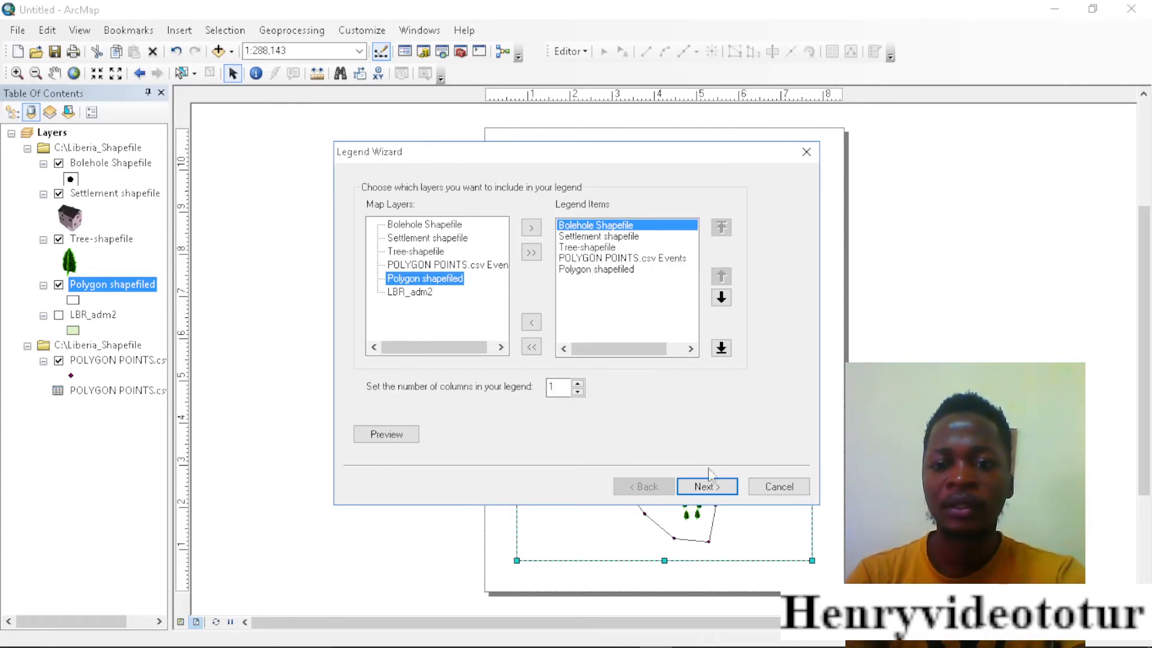
pyautogui.click(707, 486)
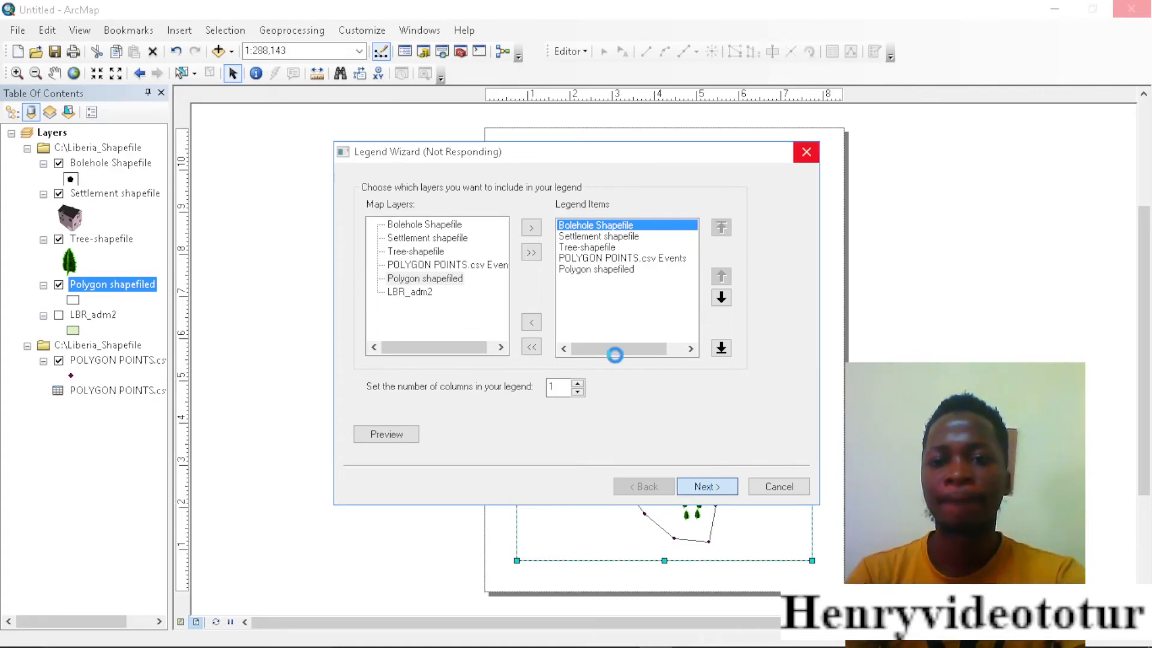
pyautogui.click(708, 487)
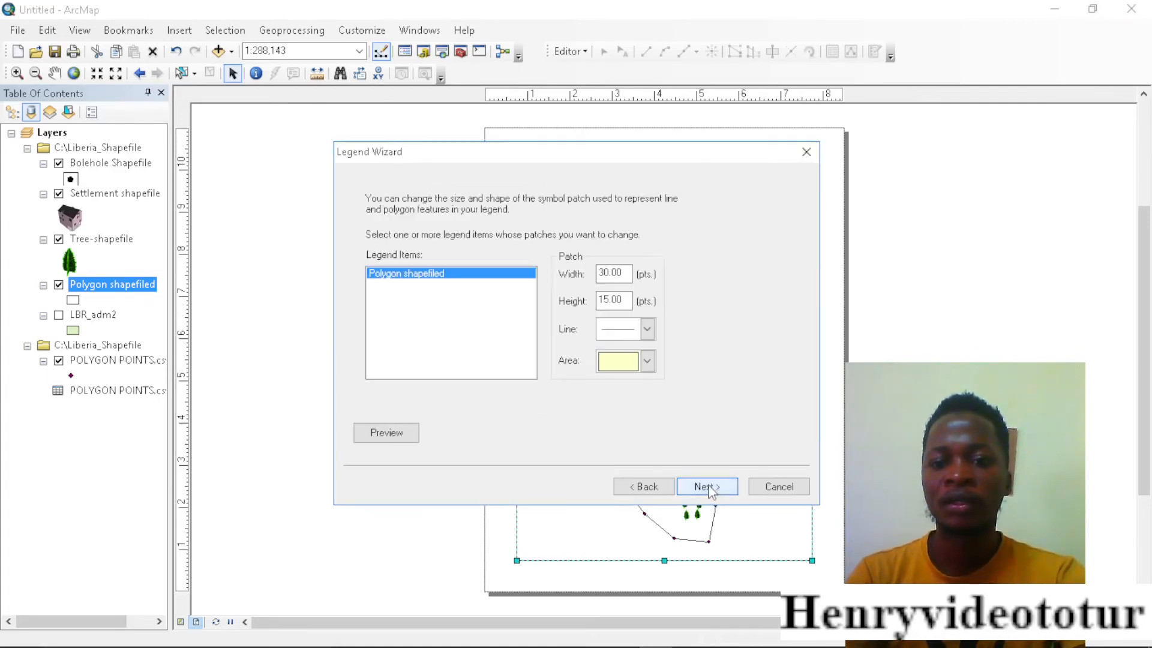
pyautogui.click(708, 487)
pyautogui.click(708, 487)
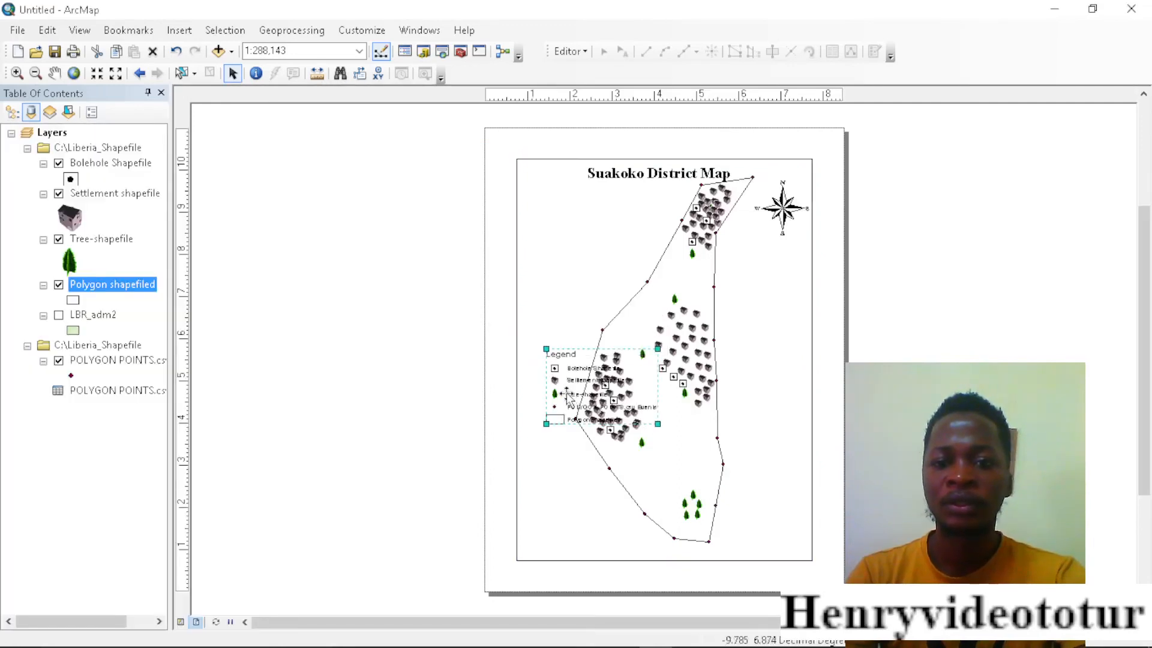
# Step: Move the legend to the lower-left corner inside the data frame, clear of the district polygon
pyautogui.moveTo(568, 398); pyautogui.dragTo(547, 279)
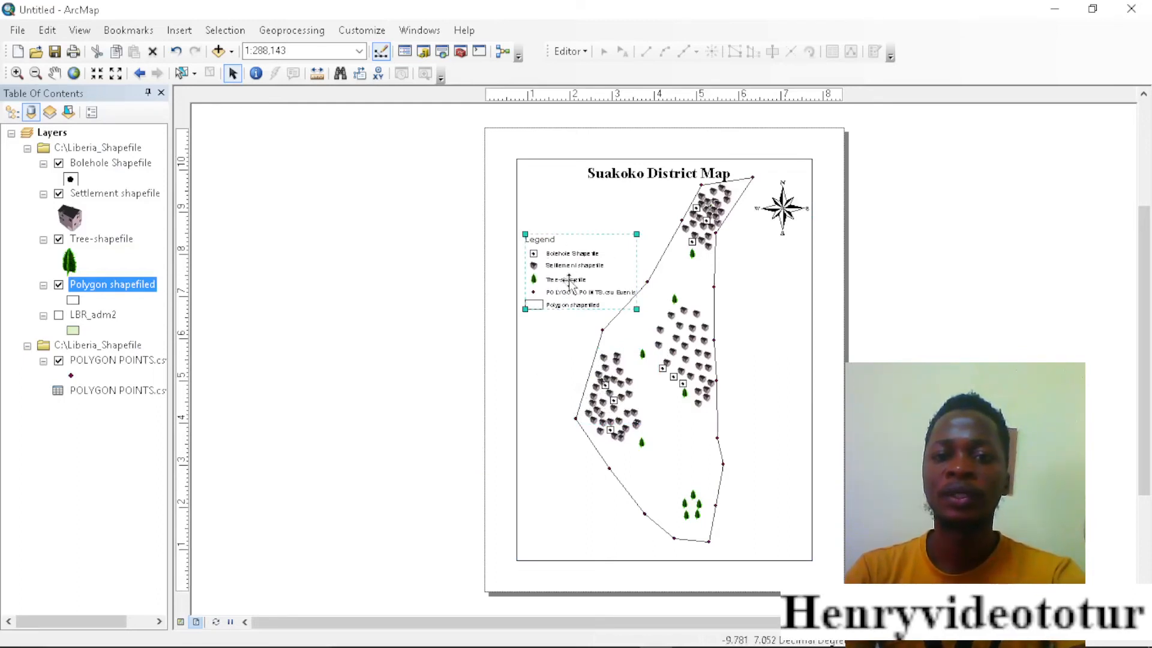
pyautogui.moveTo(569, 282); pyautogui.dragTo(571, 523)
pyautogui.click(396, 344)
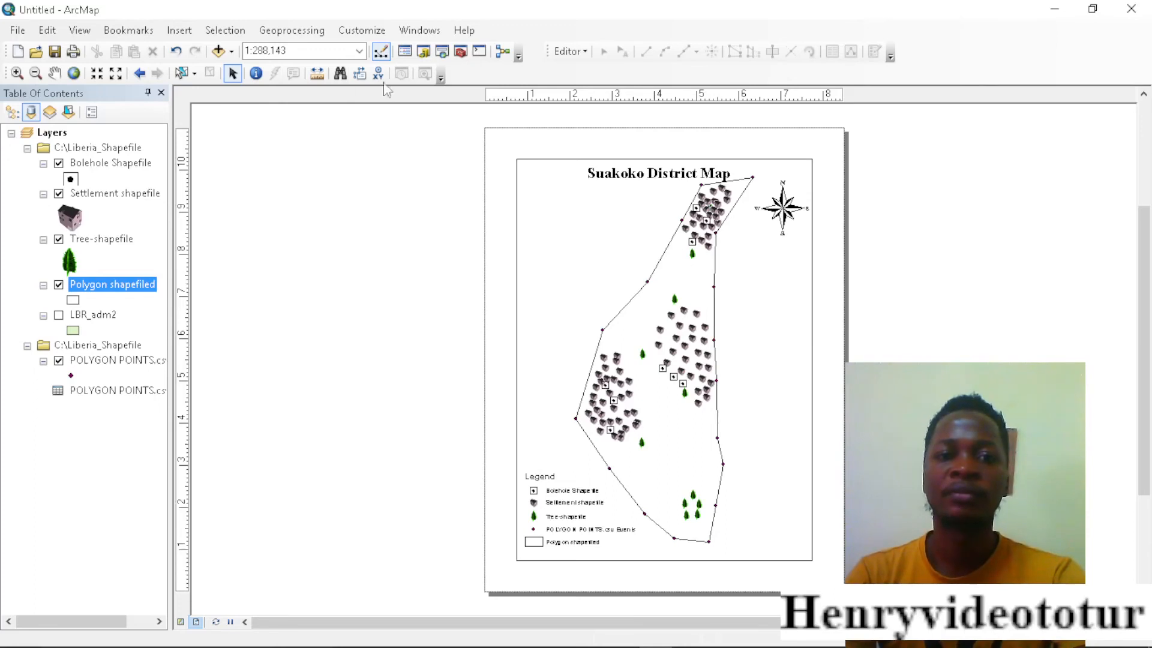
# Step: Start a scale bar for the layout and choose the Scale Line 1 style
pyautogui.click(179, 30)
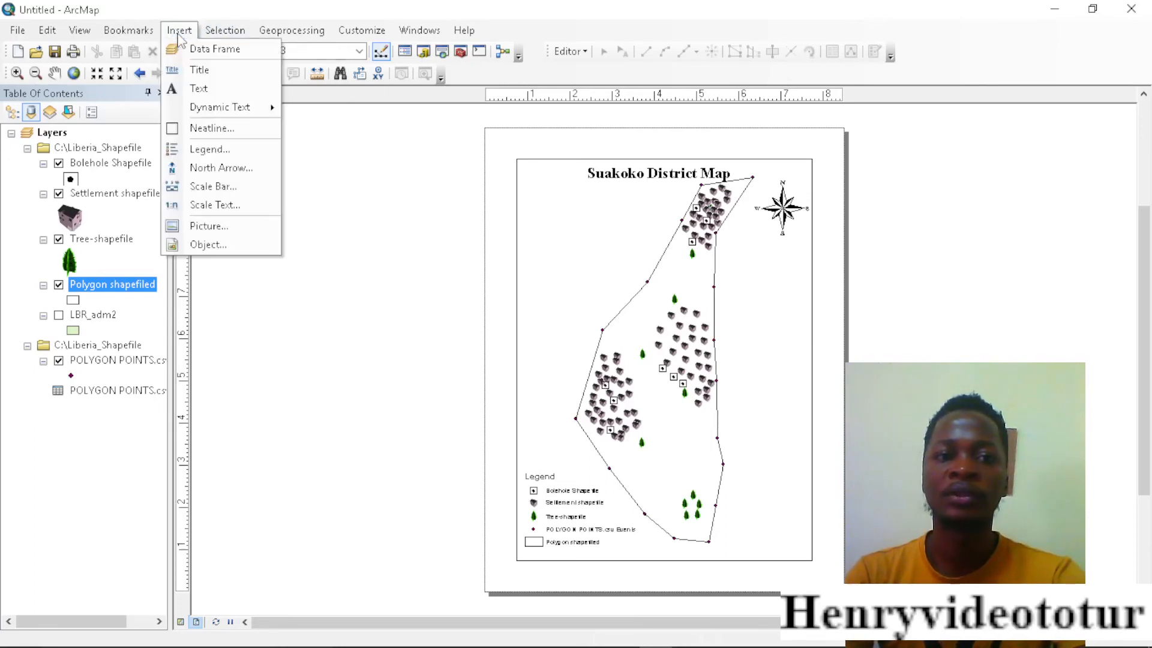
pyautogui.click(217, 186)
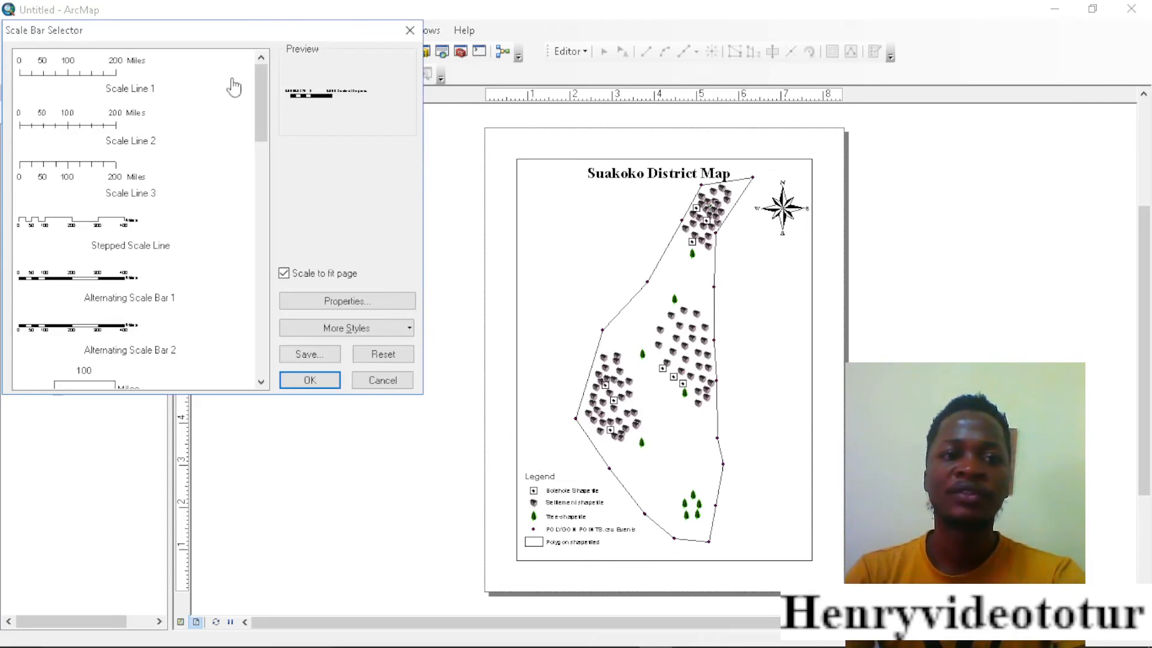
pyautogui.moveTo(259, 113); pyautogui.dragTo(276, 98)
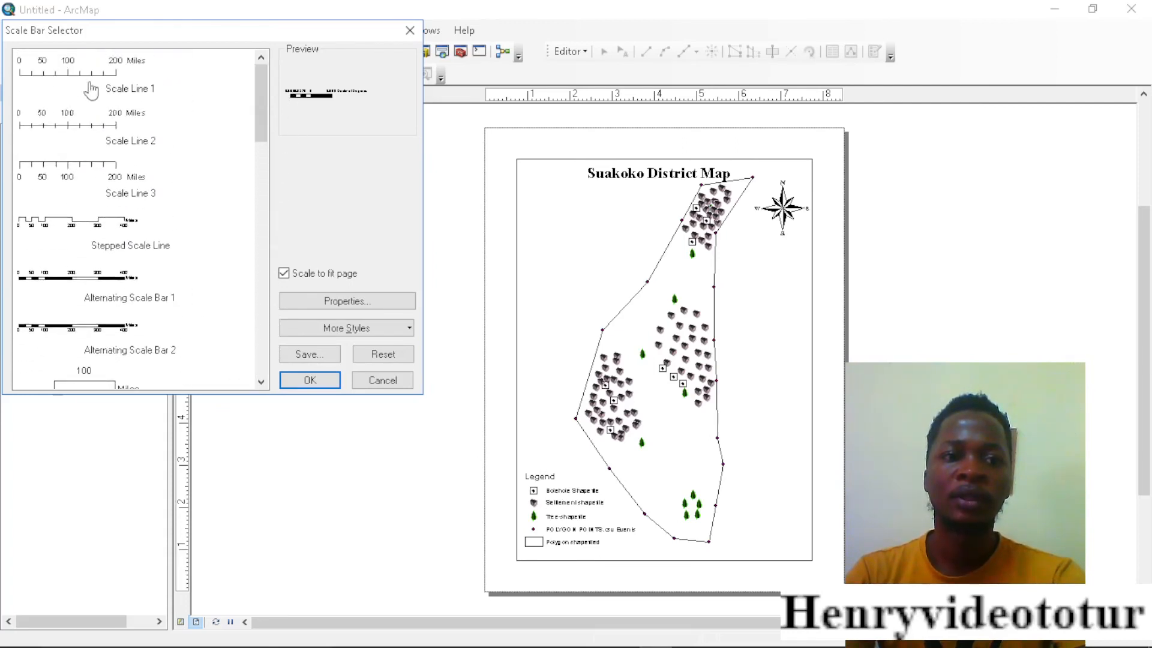
pyautogui.click(66, 80)
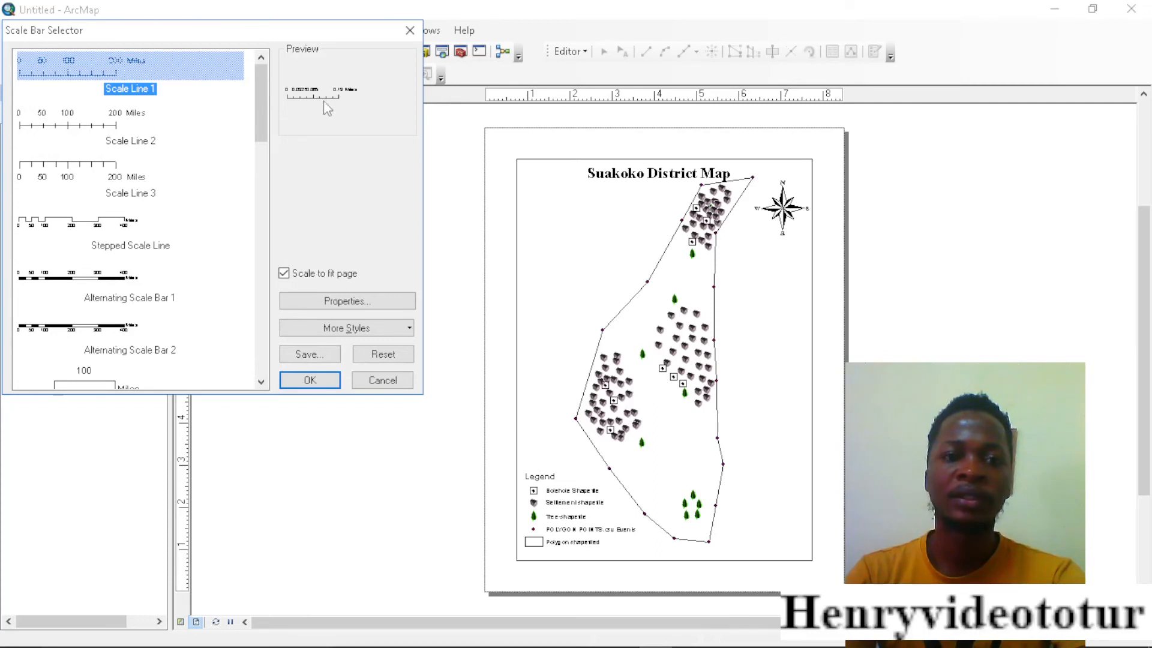
# Step: Set the scale bar's division units to Kilometers and its unit label to Km
pyautogui.click(351, 303)
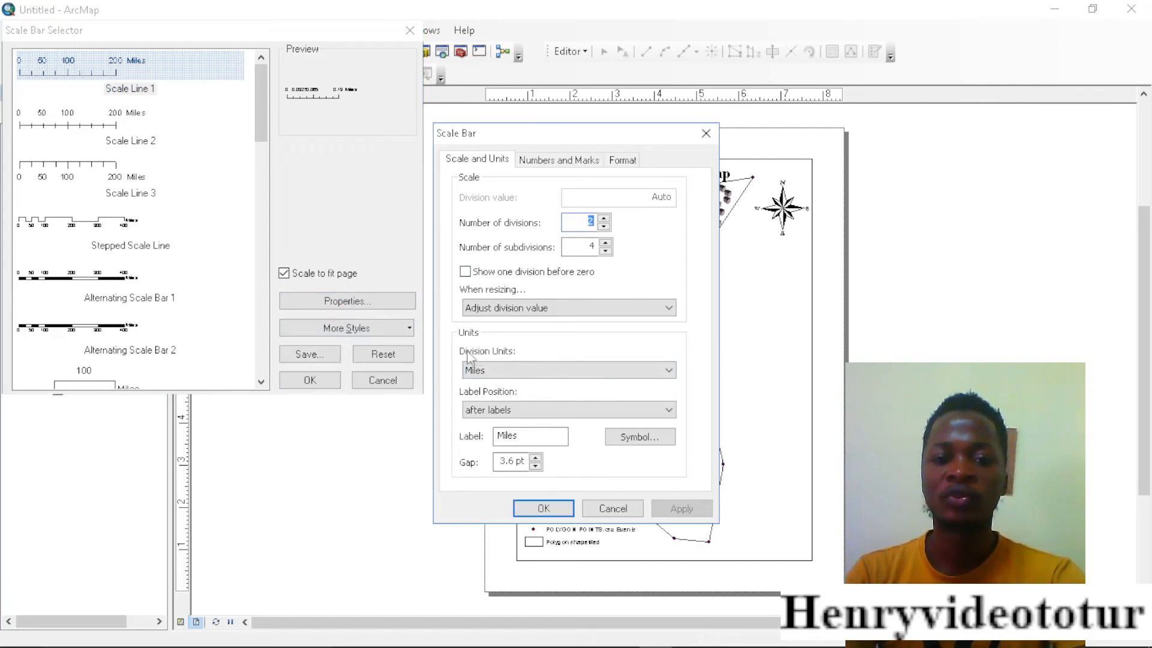
pyautogui.click(517, 378)
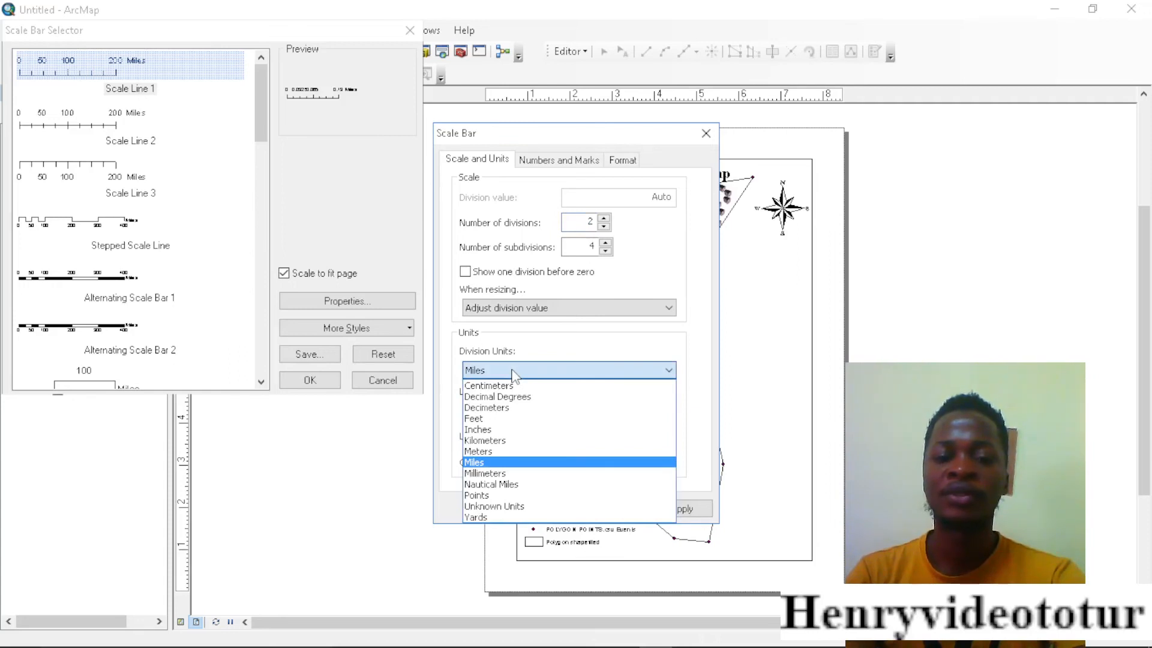
pyautogui.click(507, 444)
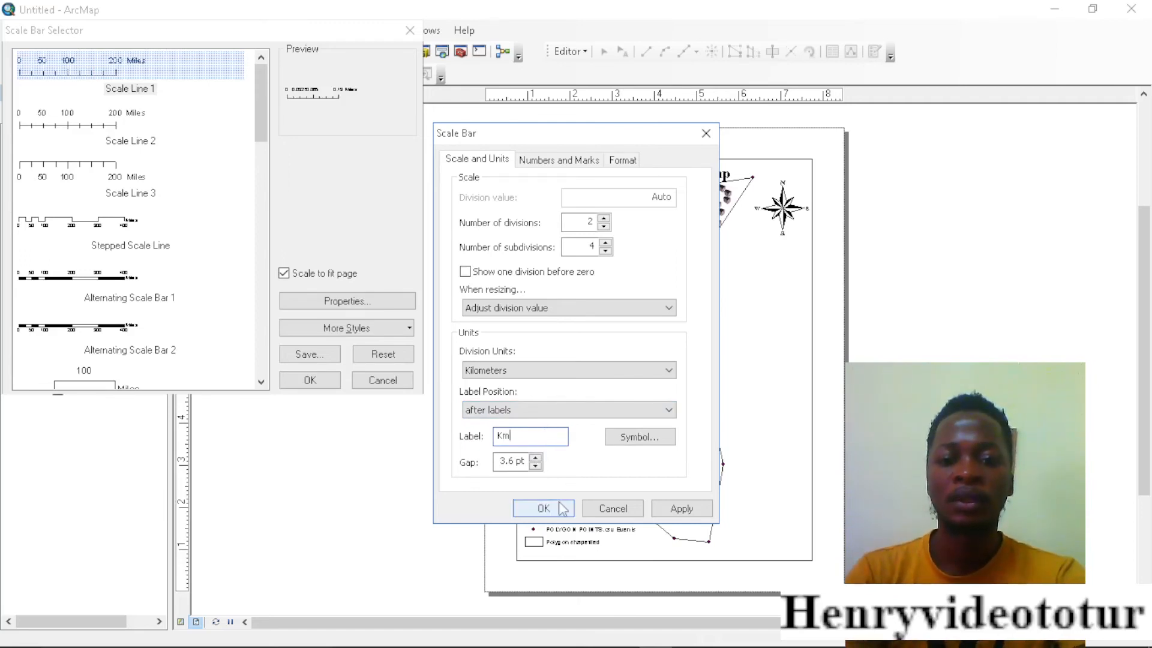
pyautogui.click(681, 509)
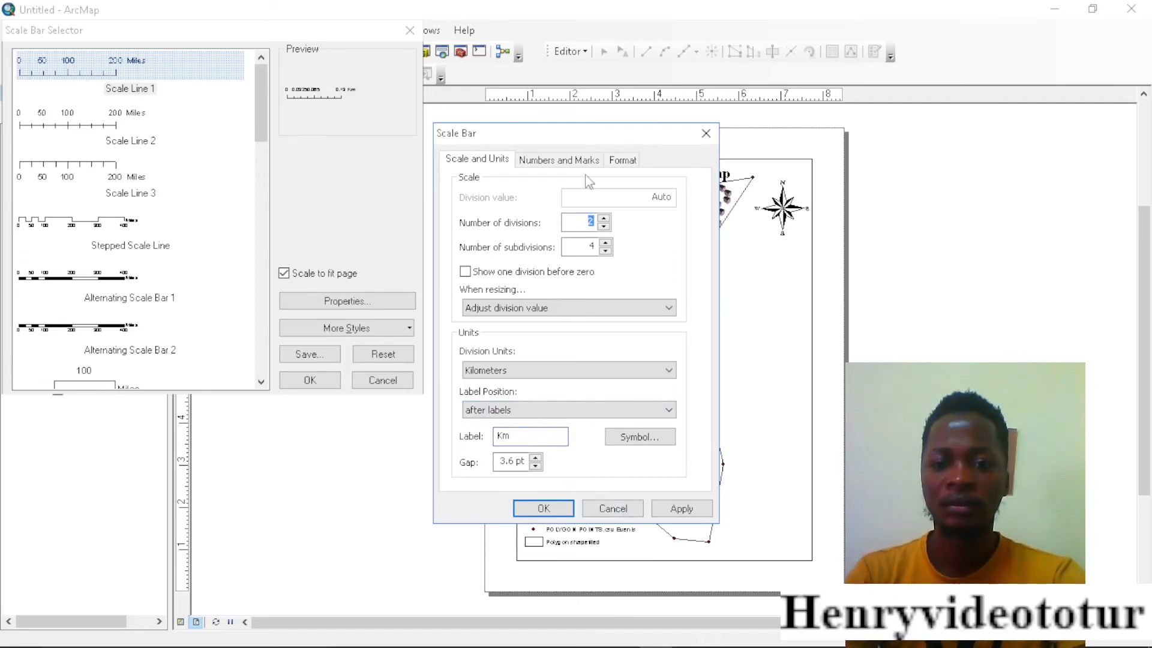
# Step: Set the text size of the scale bar's unit label to 18
pyautogui.click(641, 447)
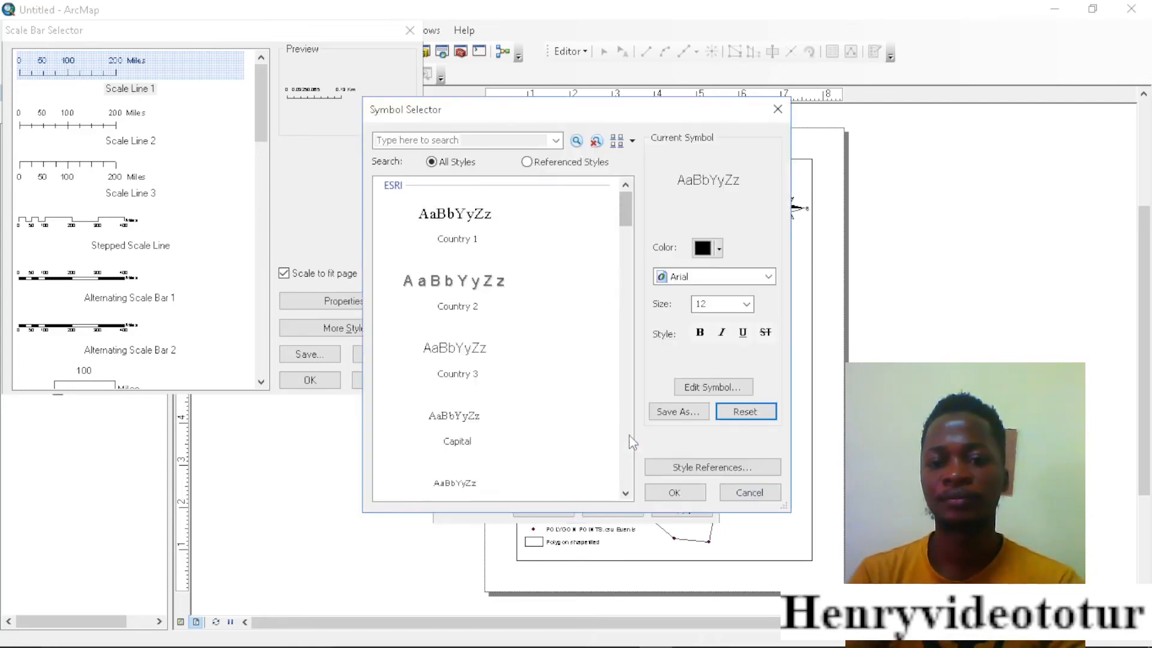
pyautogui.click(746, 304)
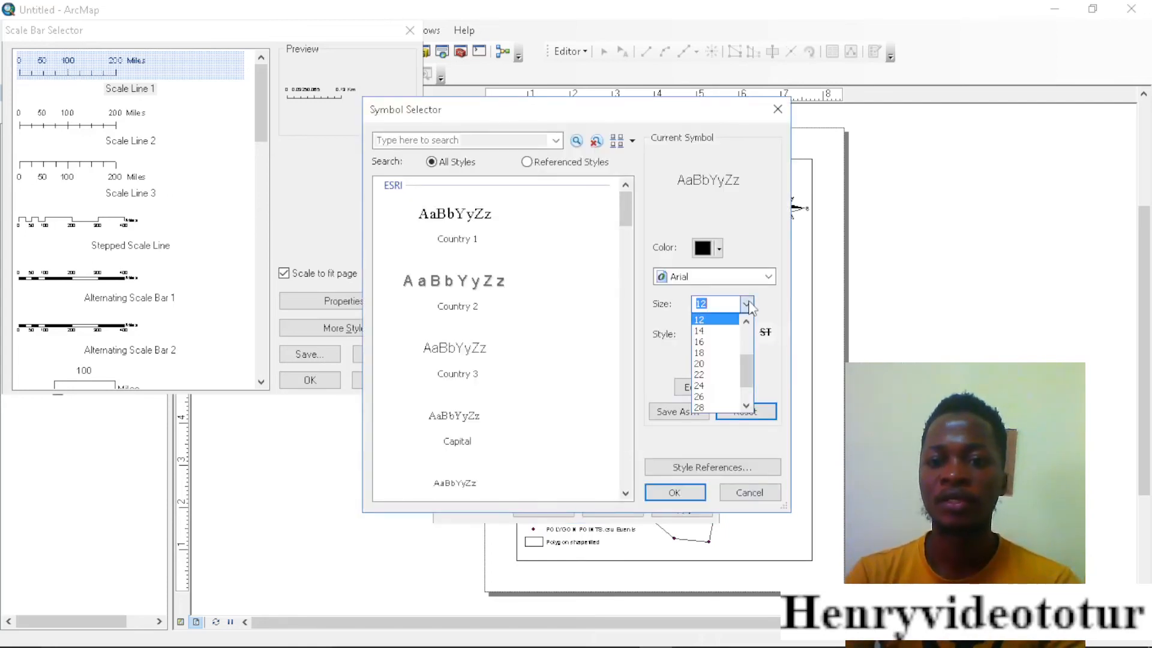
pyautogui.click(709, 353)
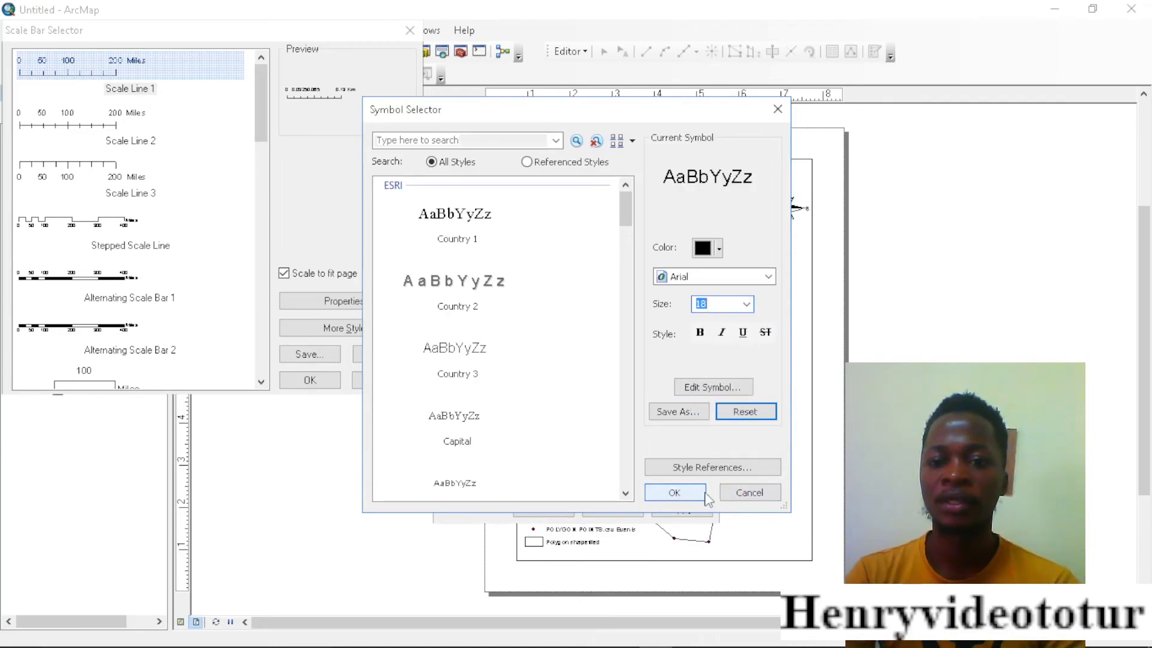
pyautogui.click(674, 493)
pyautogui.click(682, 507)
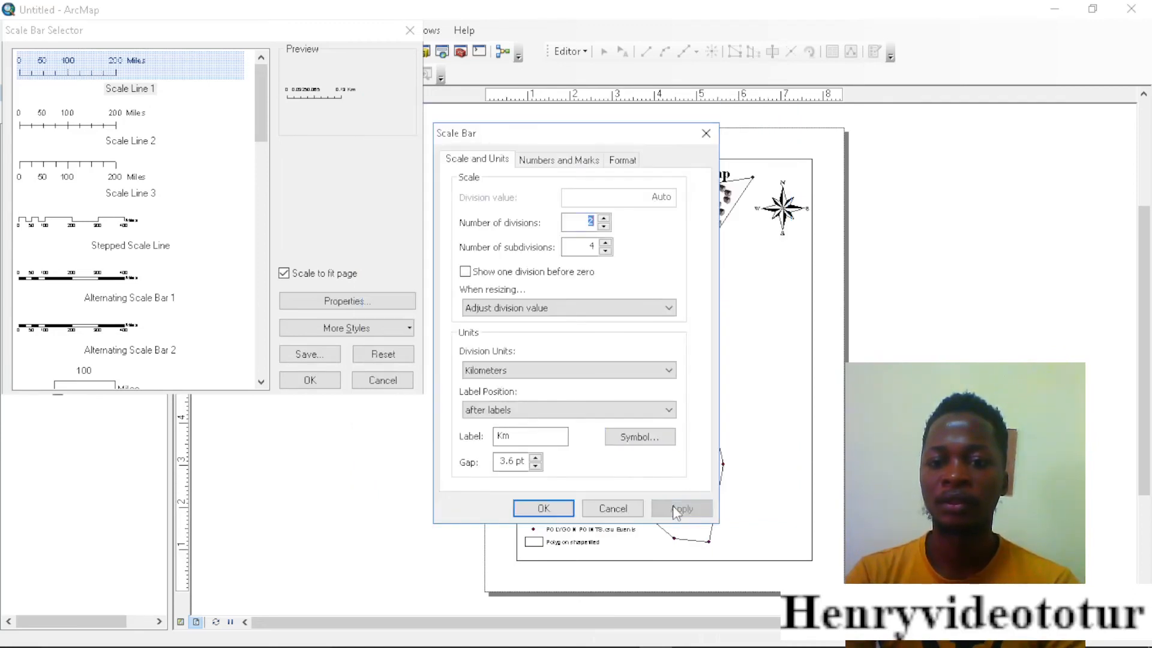
# Step: Insert the configured scale bar and place it along the lower-right edge inside the data frame, below the district polygon
pyautogui.click(540, 508)
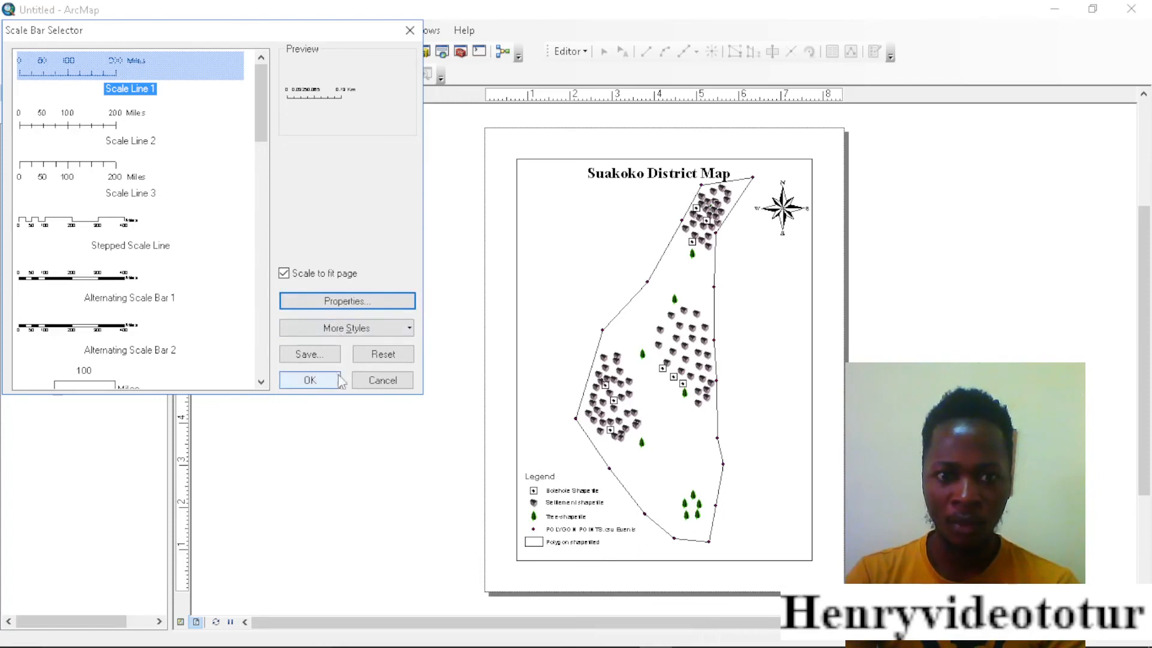
pyautogui.click(309, 380)
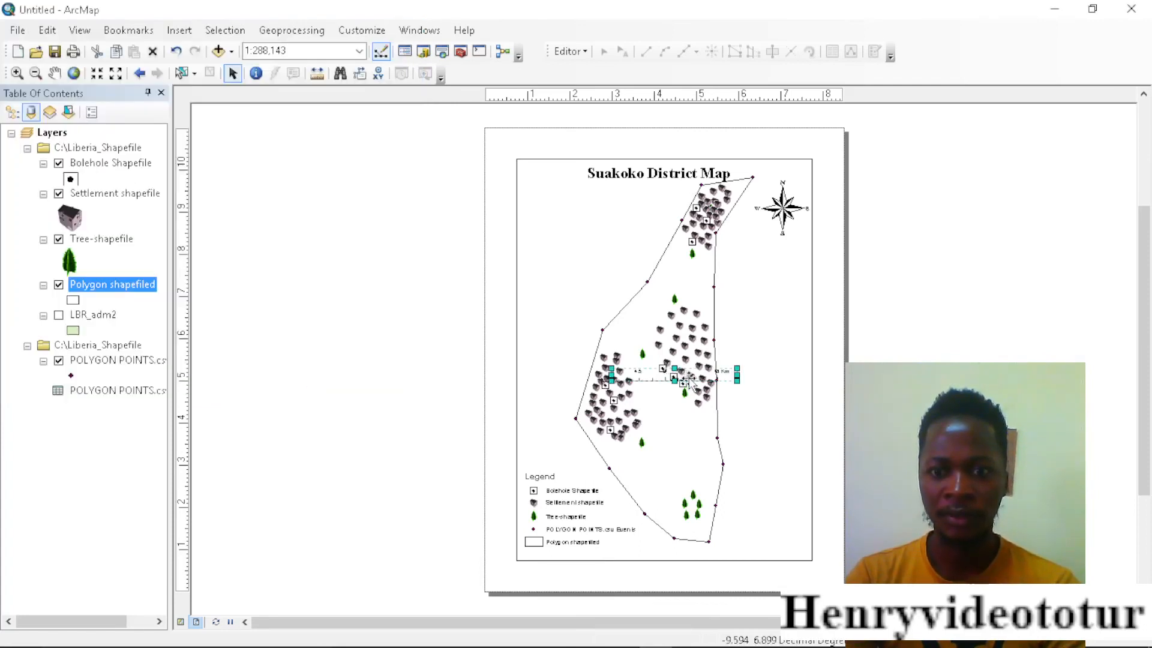
pyautogui.moveTo(690, 385); pyautogui.dragTo(742, 559)
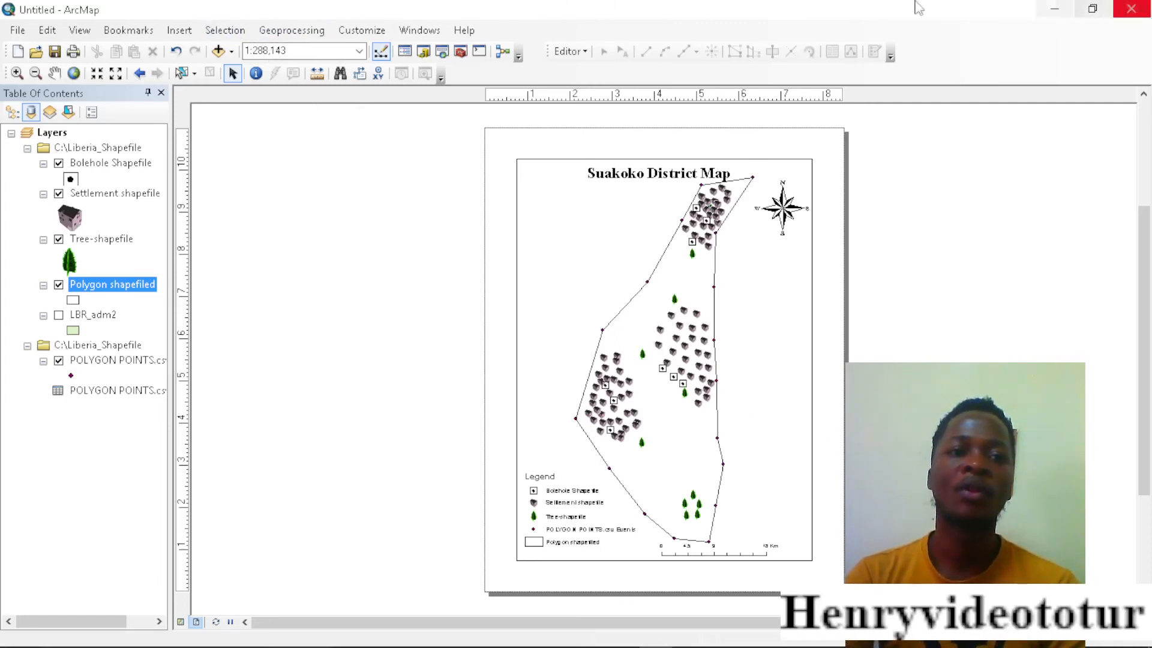
# Step: Insert a "Prepared By;" text with the author's full name and move it beside the district polygon's lower right side
pyautogui.click(179, 30)
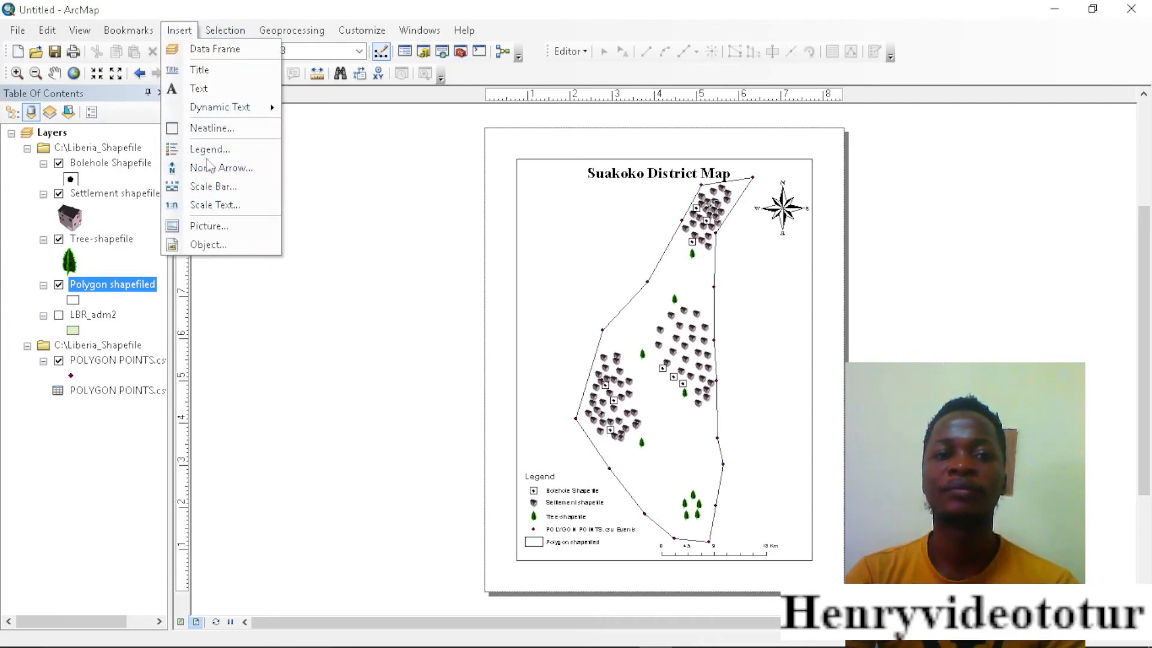
pyautogui.click(207, 88)
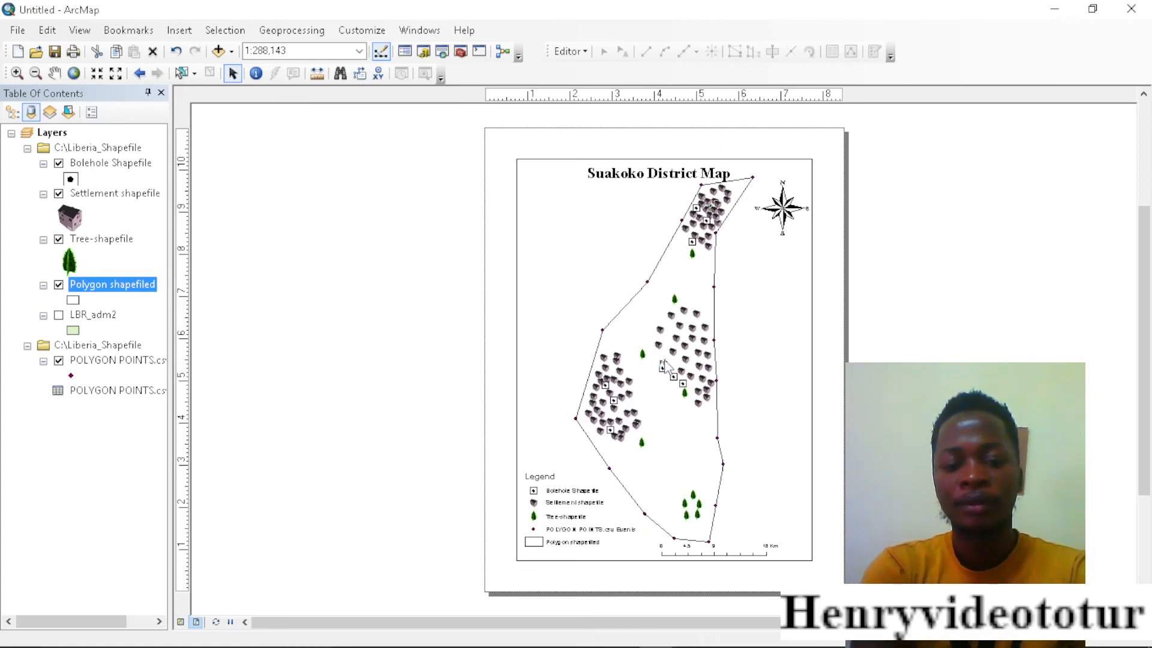
pyautogui.write('By; Henry p. Togbah')
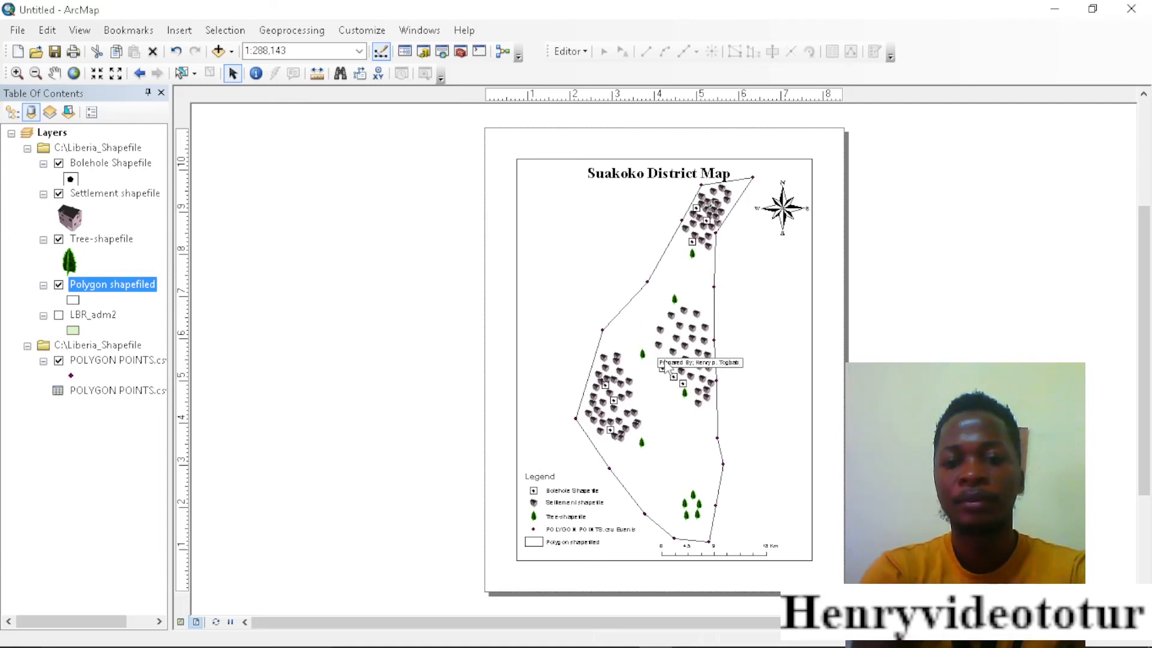
pyautogui.press('Return')
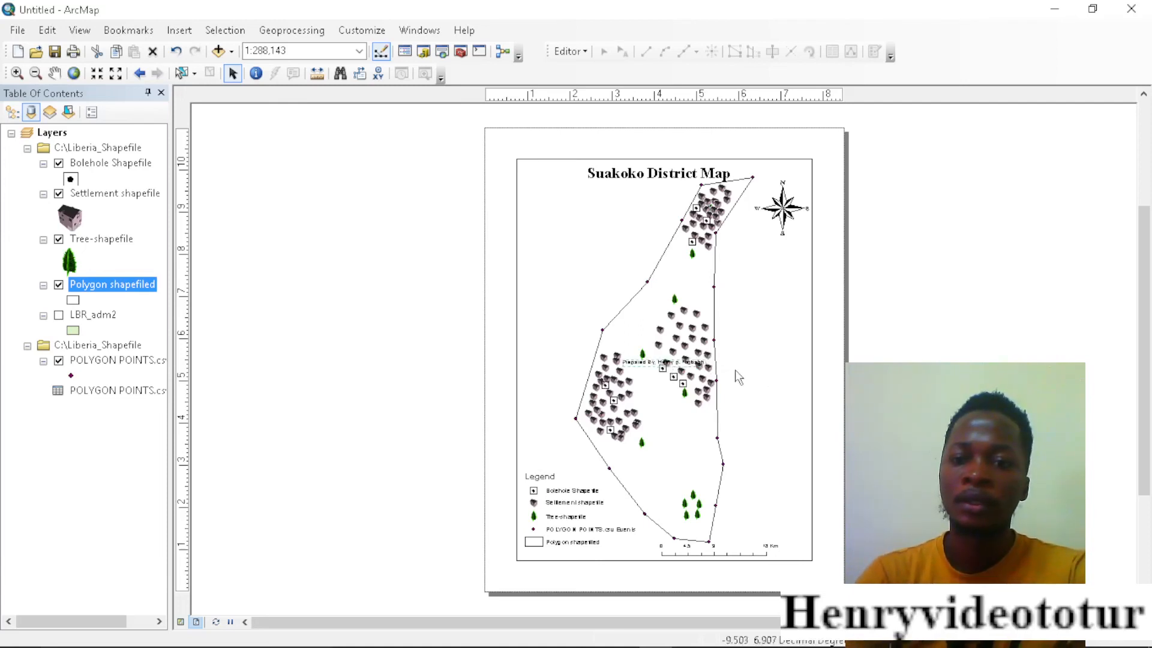
pyautogui.moveTo(644, 358); pyautogui.dragTo(771, 426)
# Step: Set the font size of the "Prepared By" text to 14
pyautogui.doubleClick(770, 425)
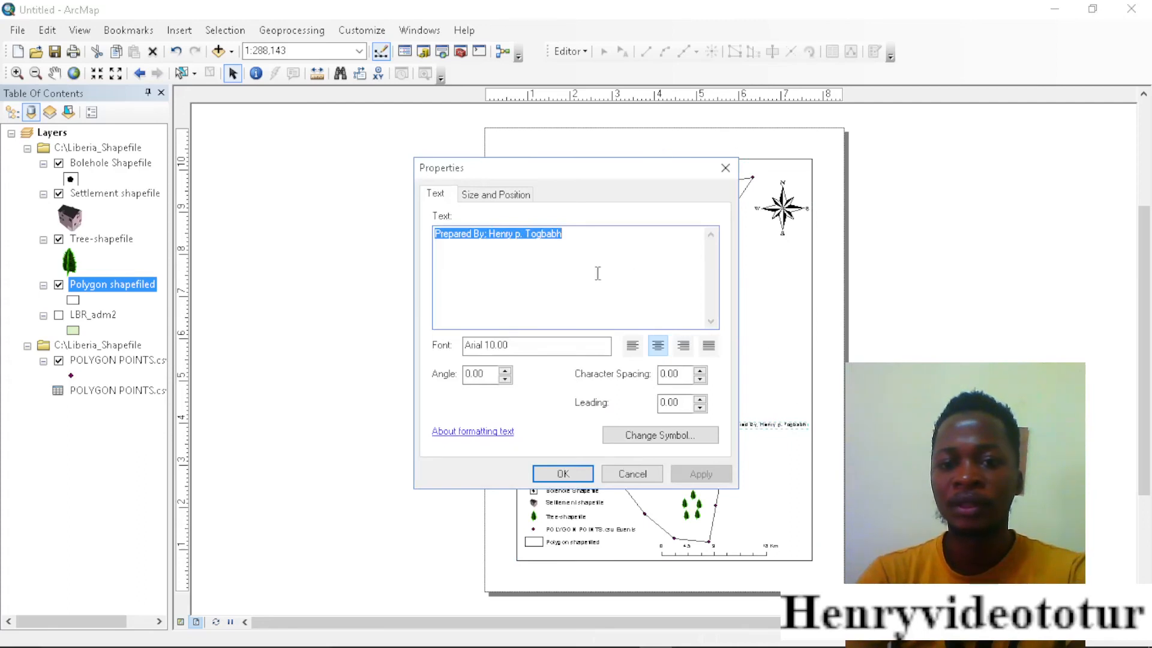
pyautogui.click(671, 442)
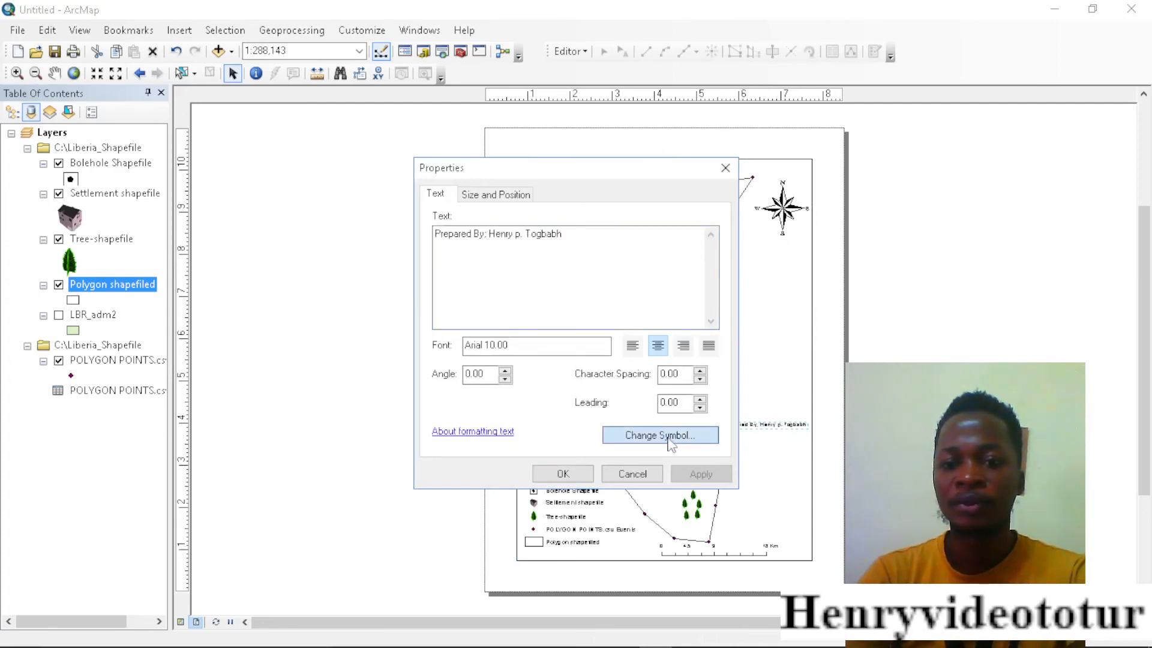
pyautogui.click(746, 304)
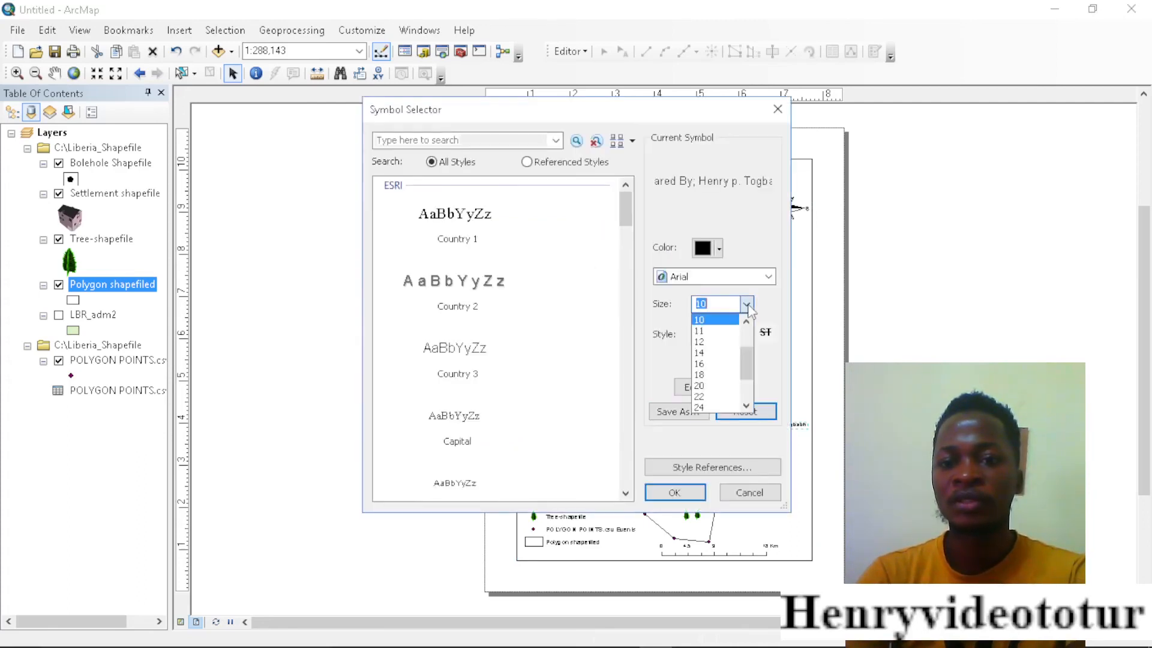
pyautogui.click(715, 351)
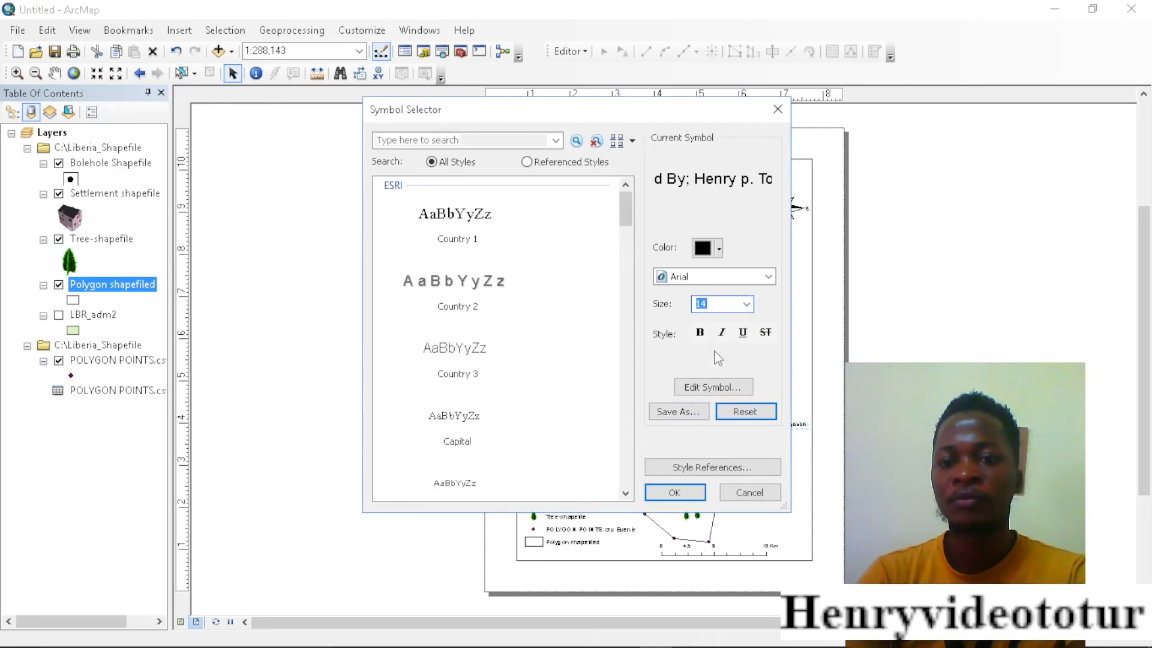
pyautogui.click(675, 493)
pyautogui.click(702, 474)
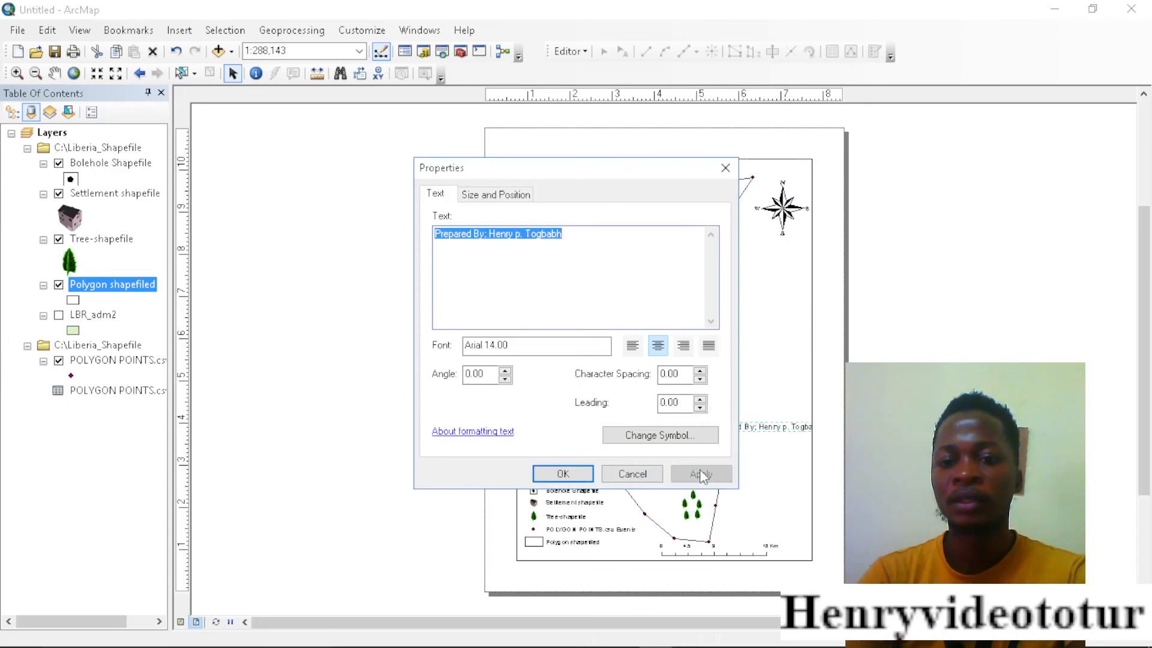
pyautogui.click(561, 473)
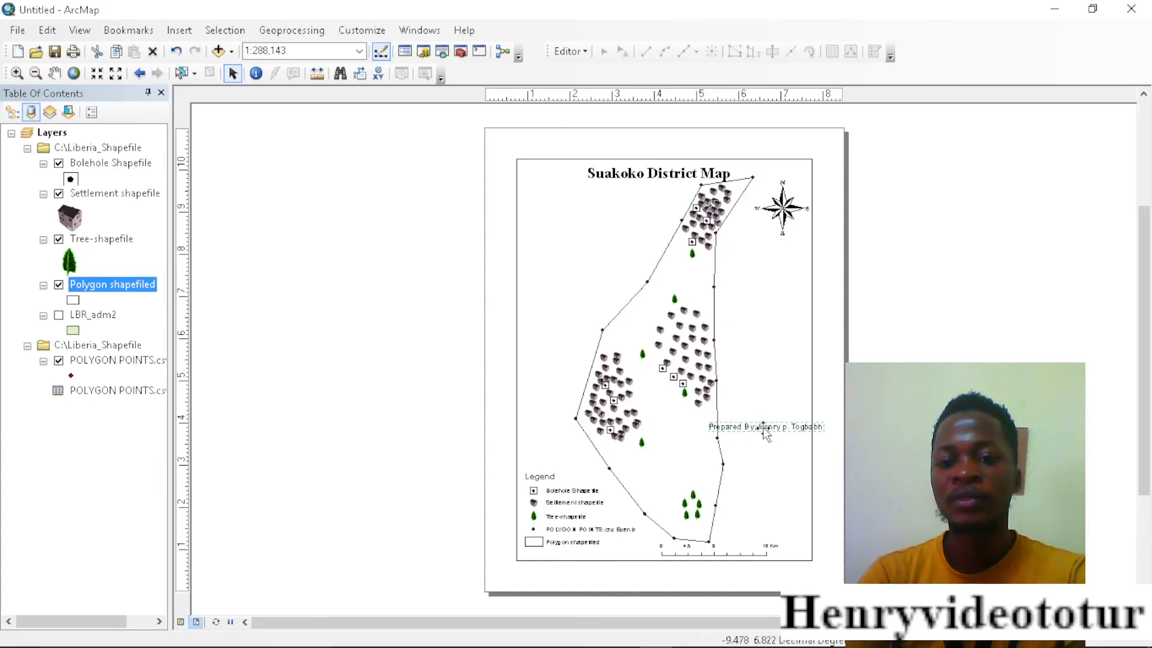
# Step: Move the "Prepared By" text slightly down and to the right, and set its font size to 12
pyautogui.moveTo(762, 428); pyautogui.dragTo(779, 459)
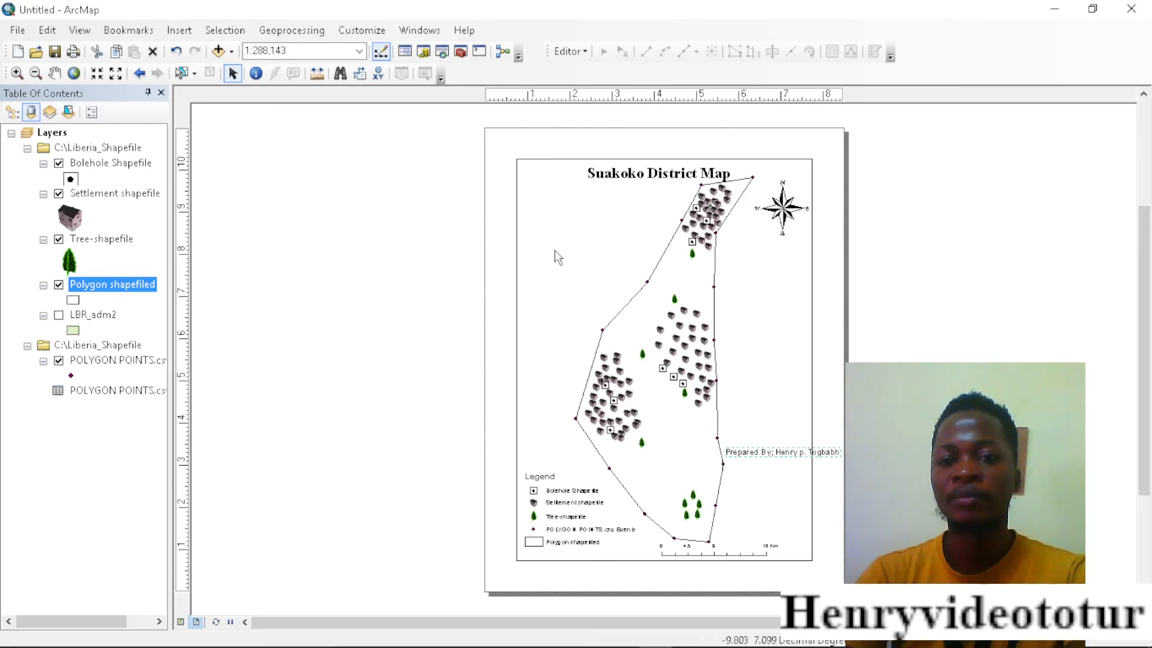
pyautogui.doubleClick(770, 456)
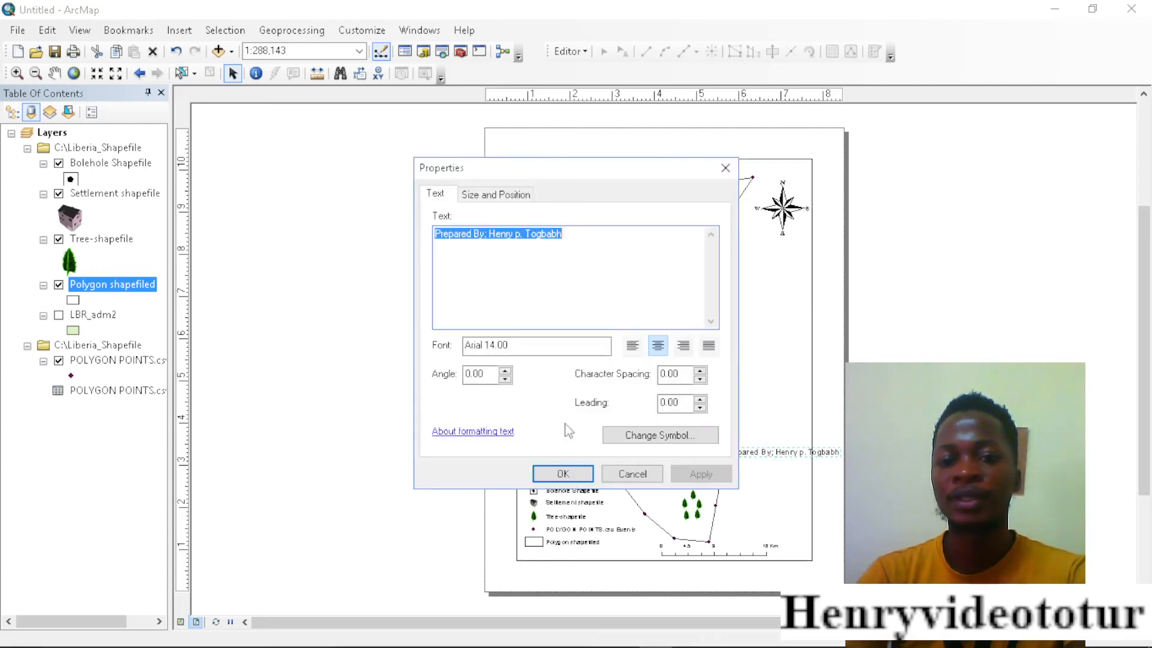
pyautogui.click(671, 439)
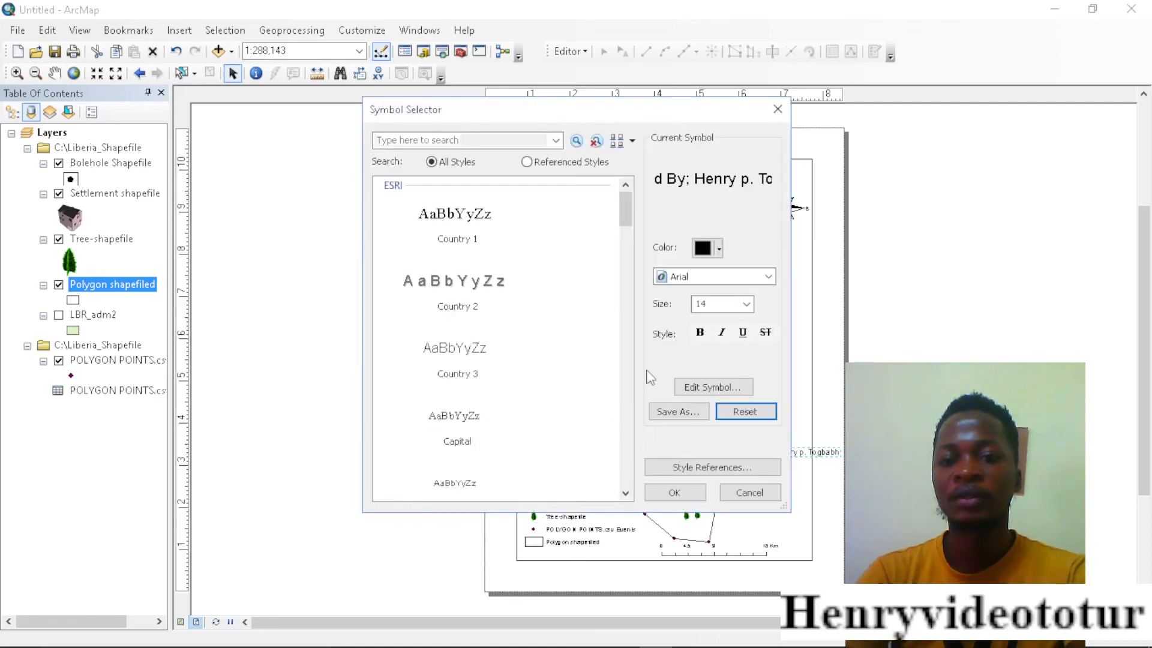
pyautogui.click(746, 305)
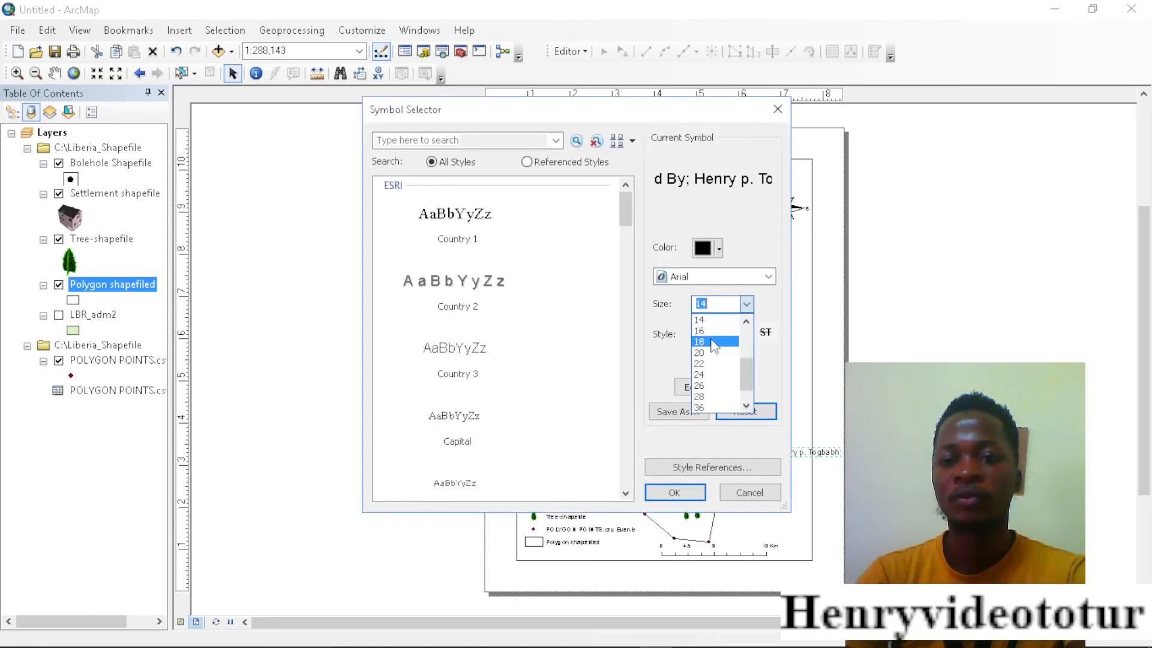
pyautogui.click(747, 322)
pyautogui.click(747, 321)
pyautogui.click(747, 321)
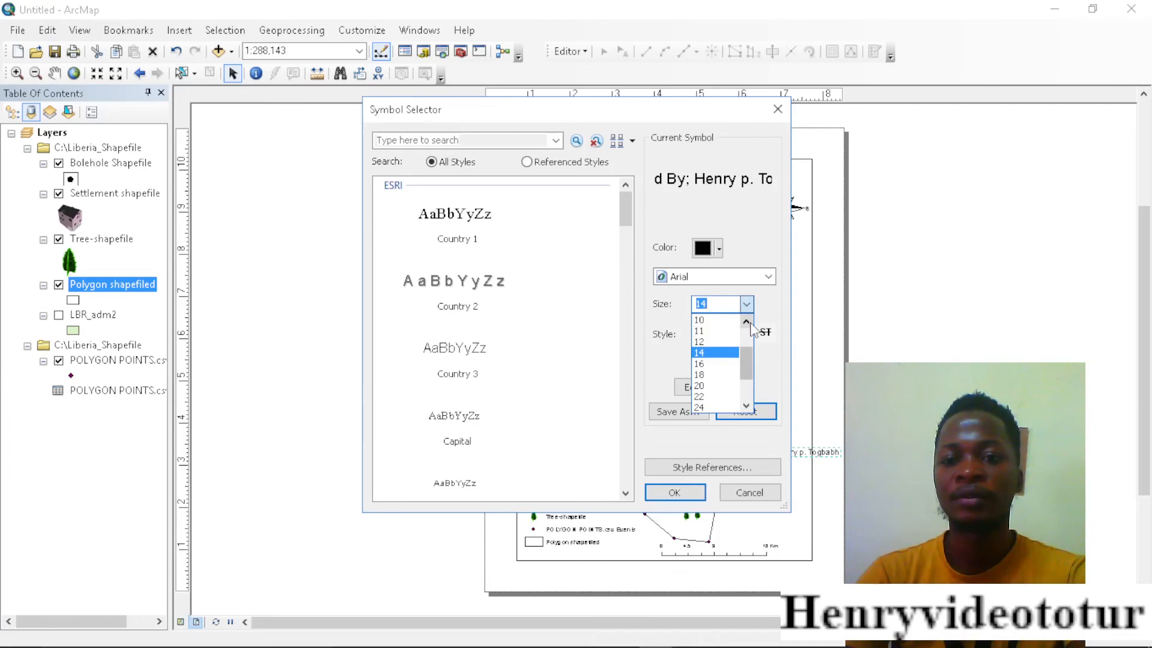
pyautogui.click(699, 342)
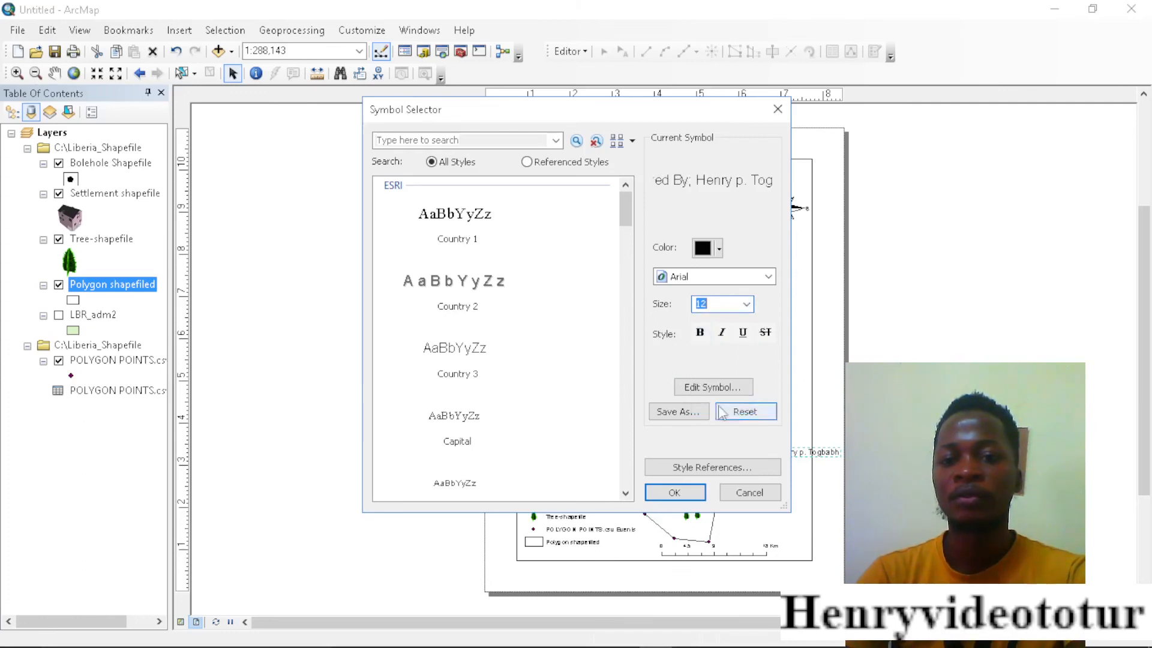
pyautogui.click(674, 492)
pyautogui.click(697, 474)
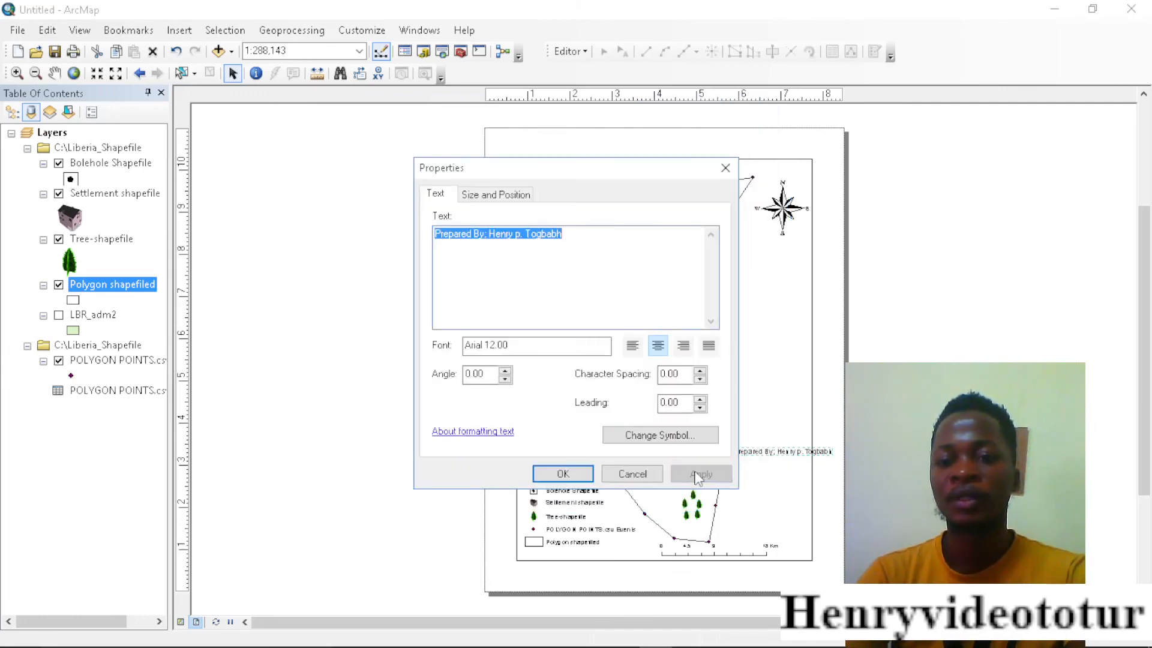
# Step: Set the font size of the "Prepared By" text to 10 and move it slightly up and left, inside the data frame
pyautogui.click(668, 439)
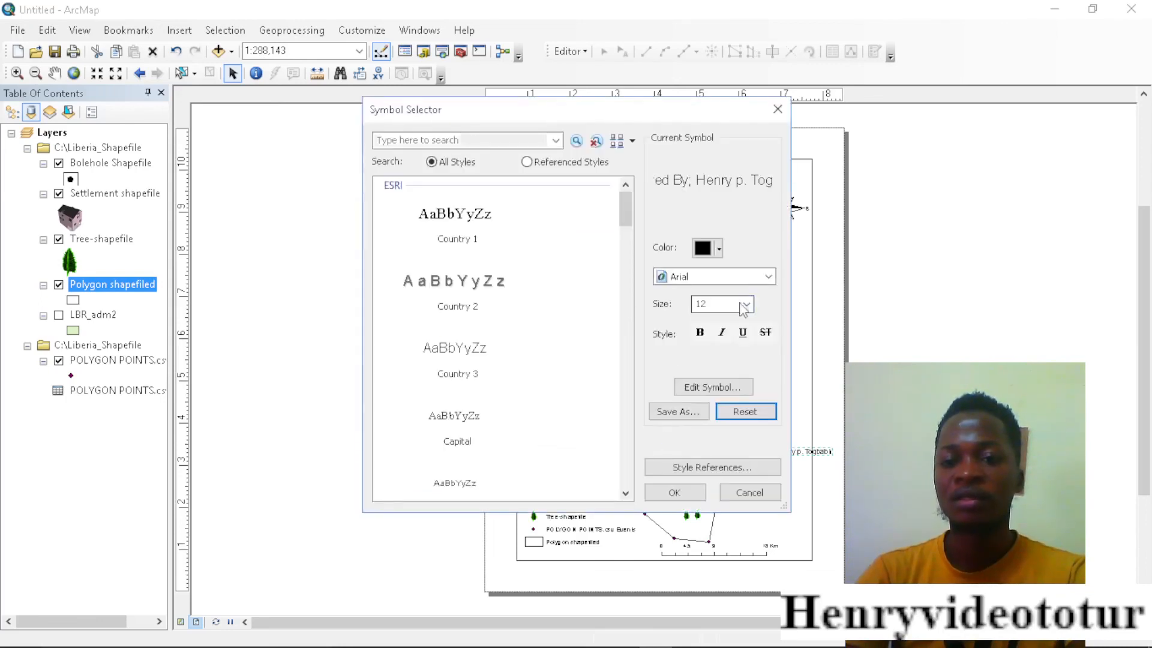
pyautogui.click(746, 304)
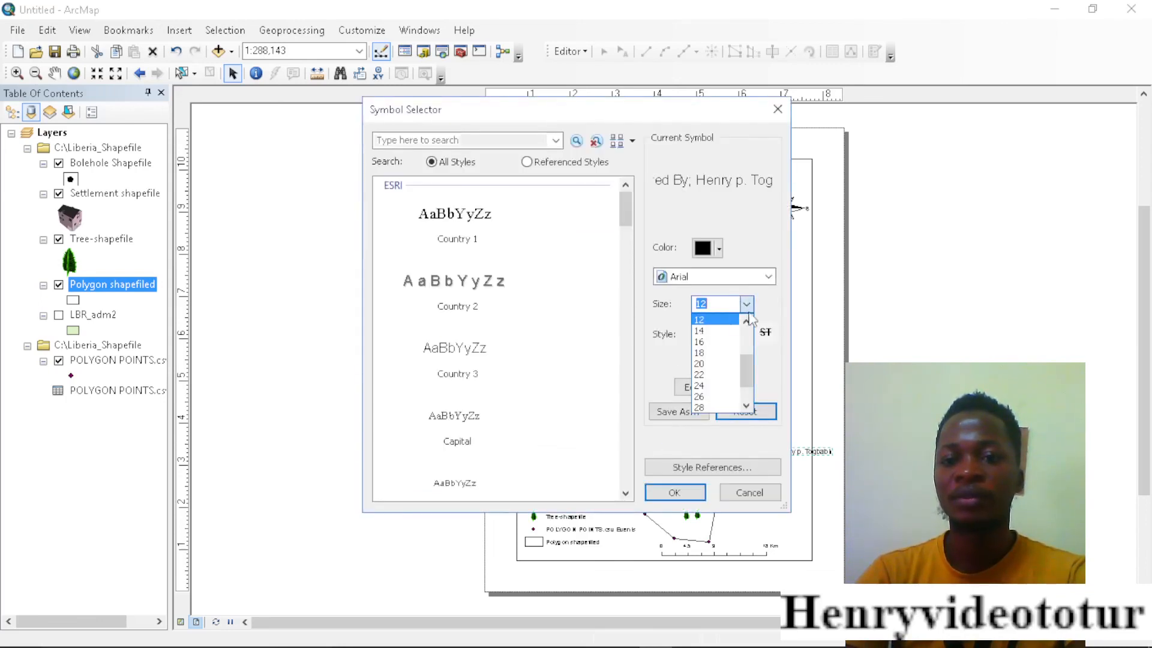
pyautogui.click(746, 321)
pyautogui.click(746, 322)
pyautogui.click(701, 320)
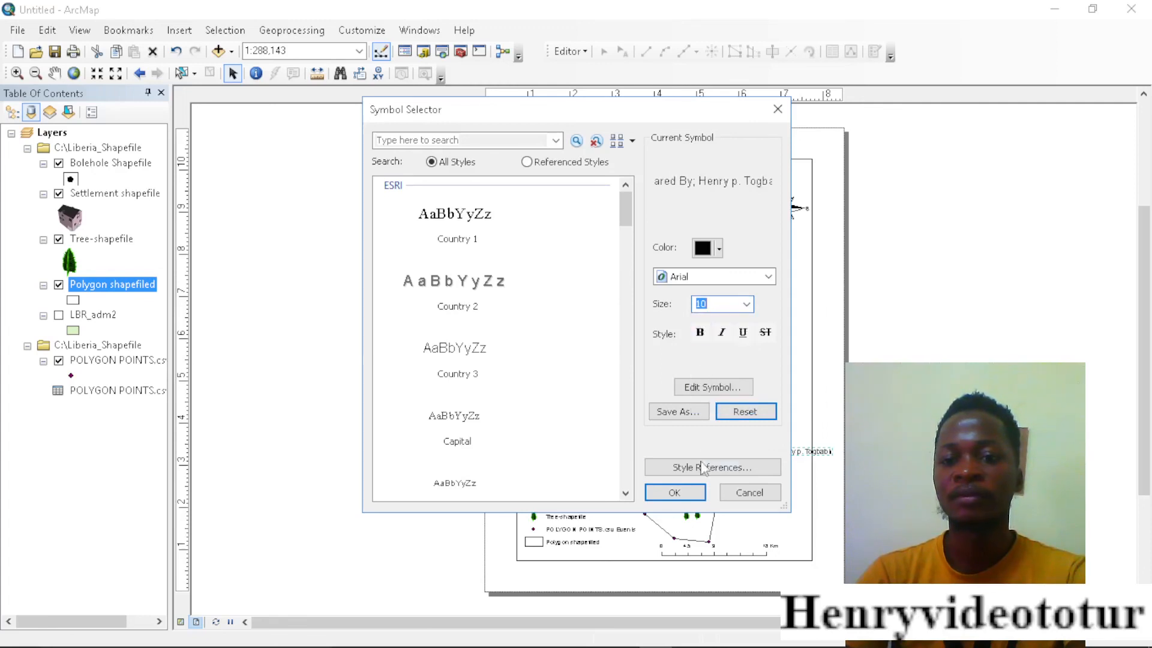
pyautogui.click(675, 493)
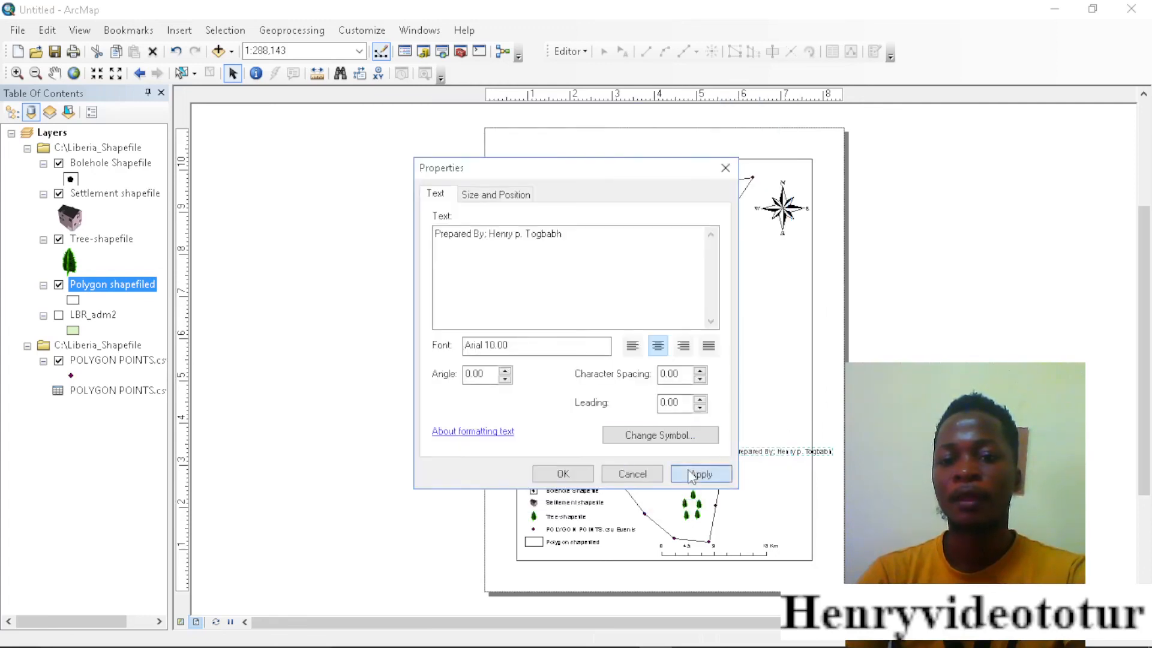
pyautogui.click(699, 474)
pyautogui.click(563, 474)
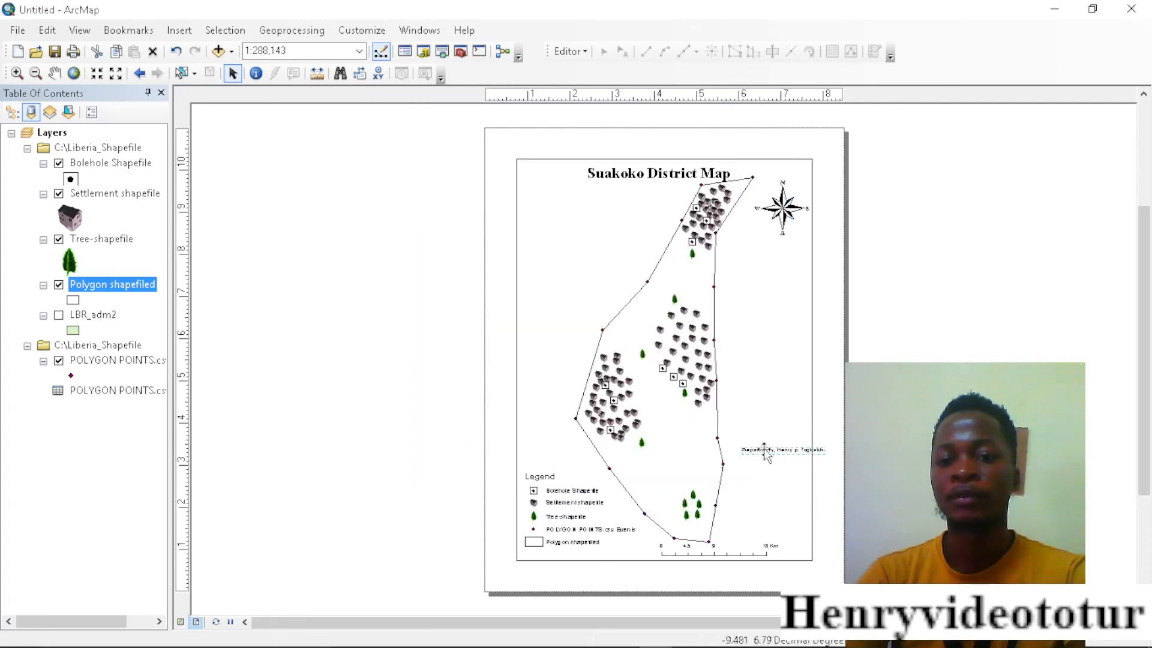
pyautogui.moveTo(770, 449)
pyautogui.mouseDown()
pyautogui.moveTo(752, 453)
pyautogui.moveTo(752, 443)
pyautogui.mouseUp()
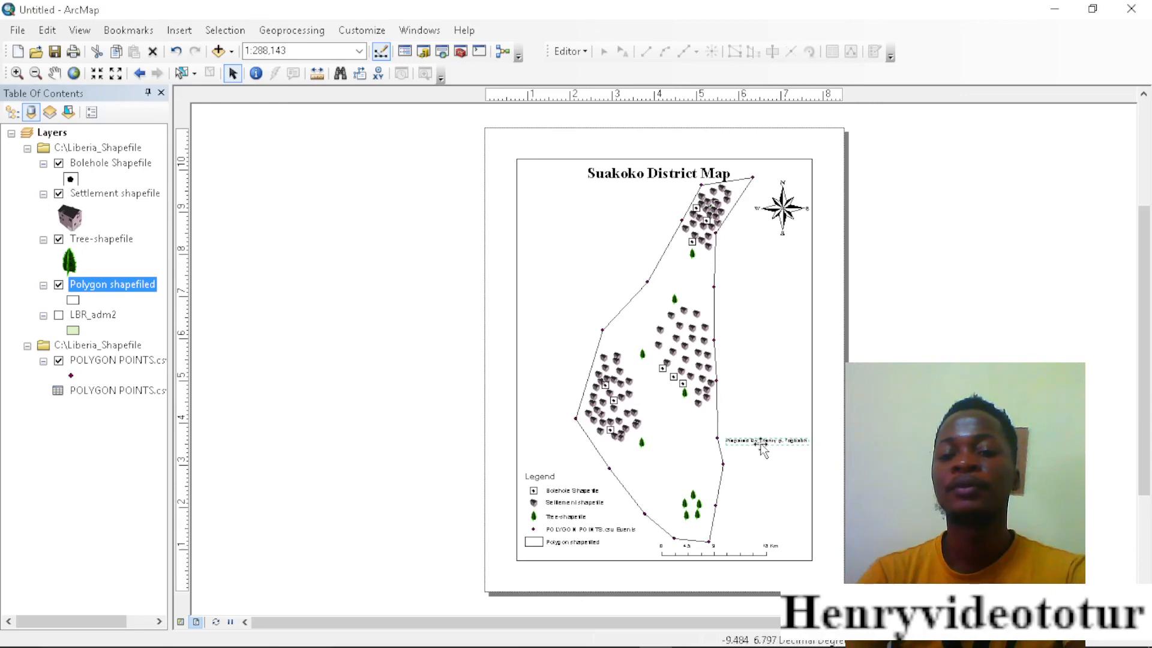
# Step: Add a second line reading "Sponsored By: CSAID" below the author credit, separated by a blank line
pyautogui.doubleClick(762, 443)
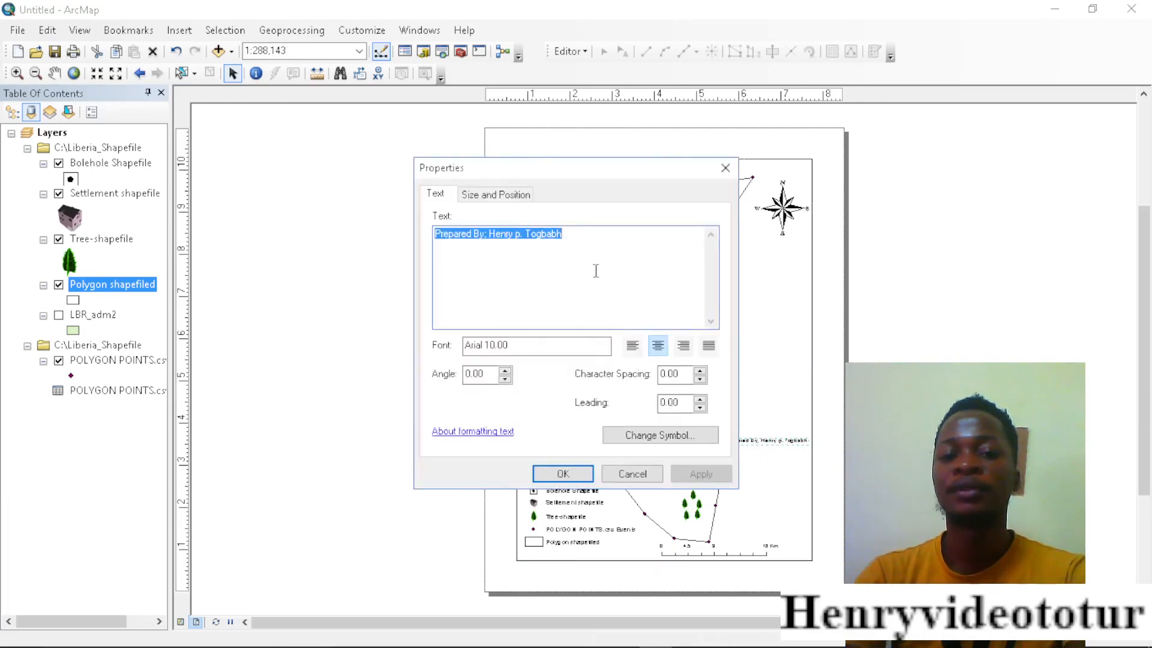
pyautogui.click(594, 240)
pyautogui.press('Return')
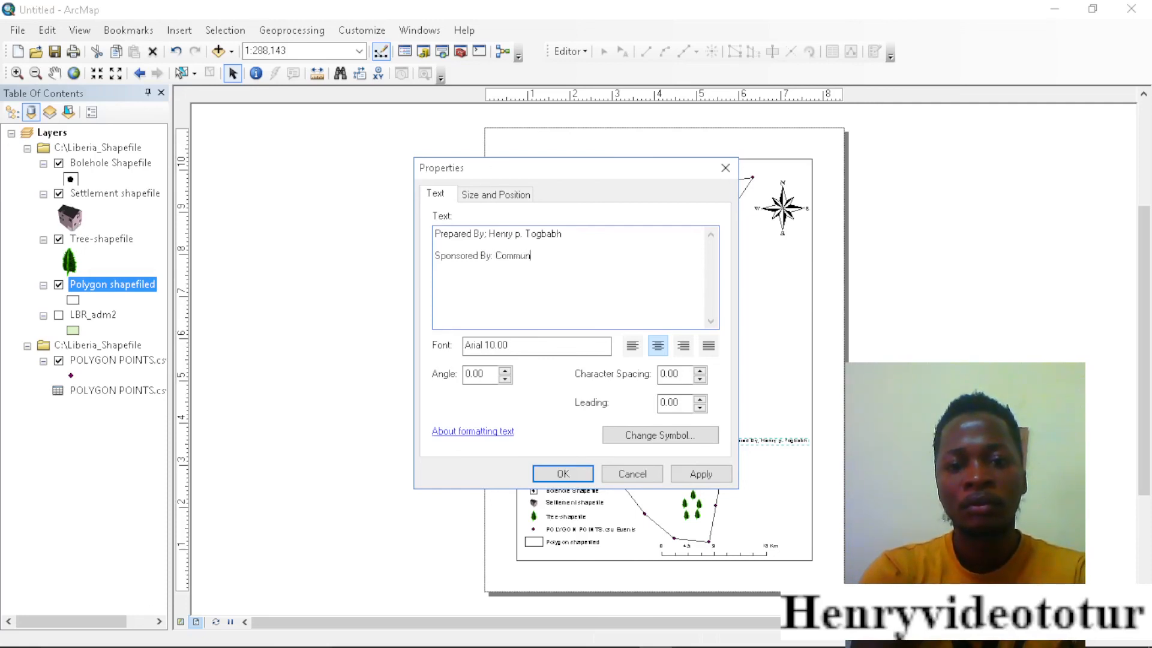
pyautogui.write('ty S')
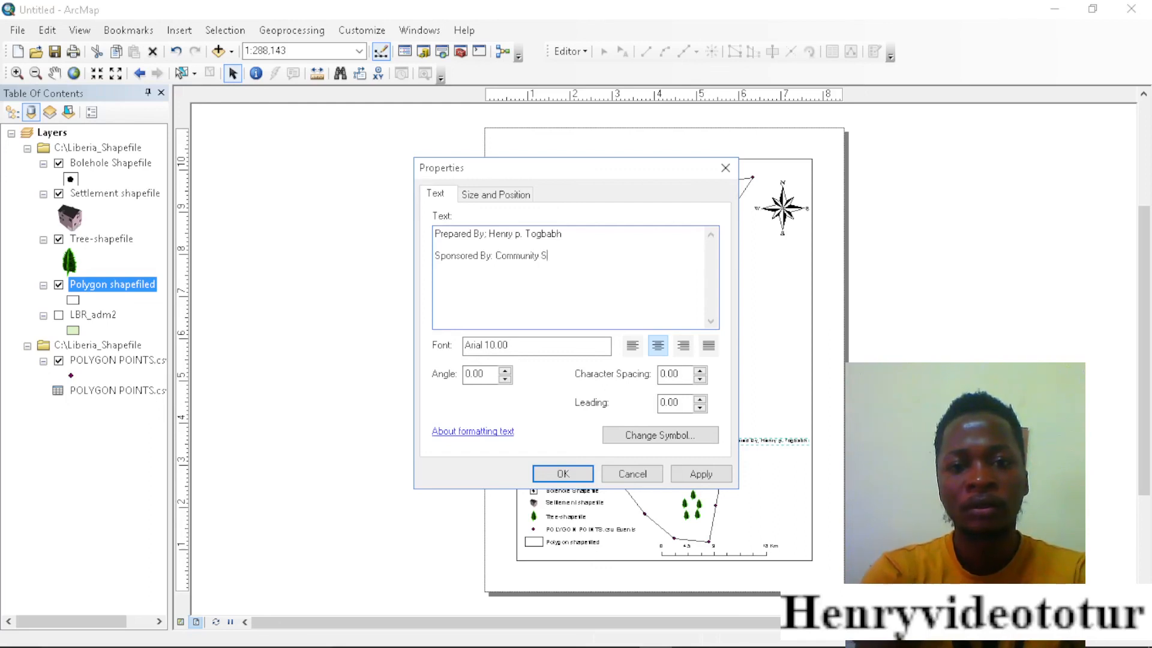
pyautogui.write('o')
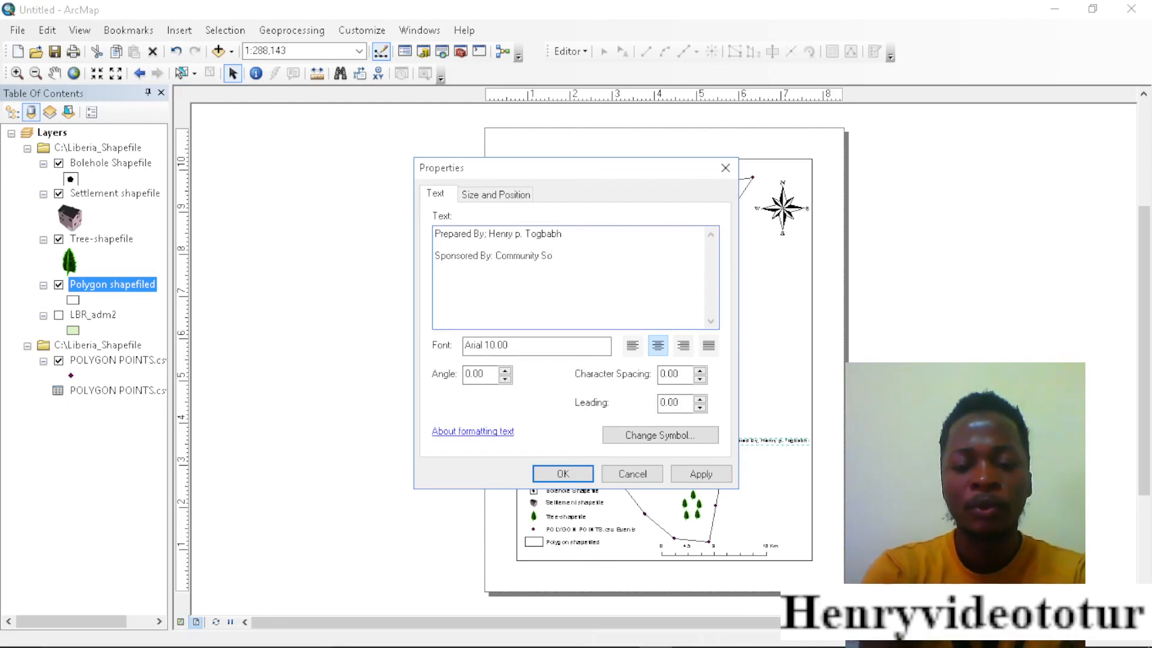
pyautogui.press('BackSpace')
pyautogui.press('BackSpace')
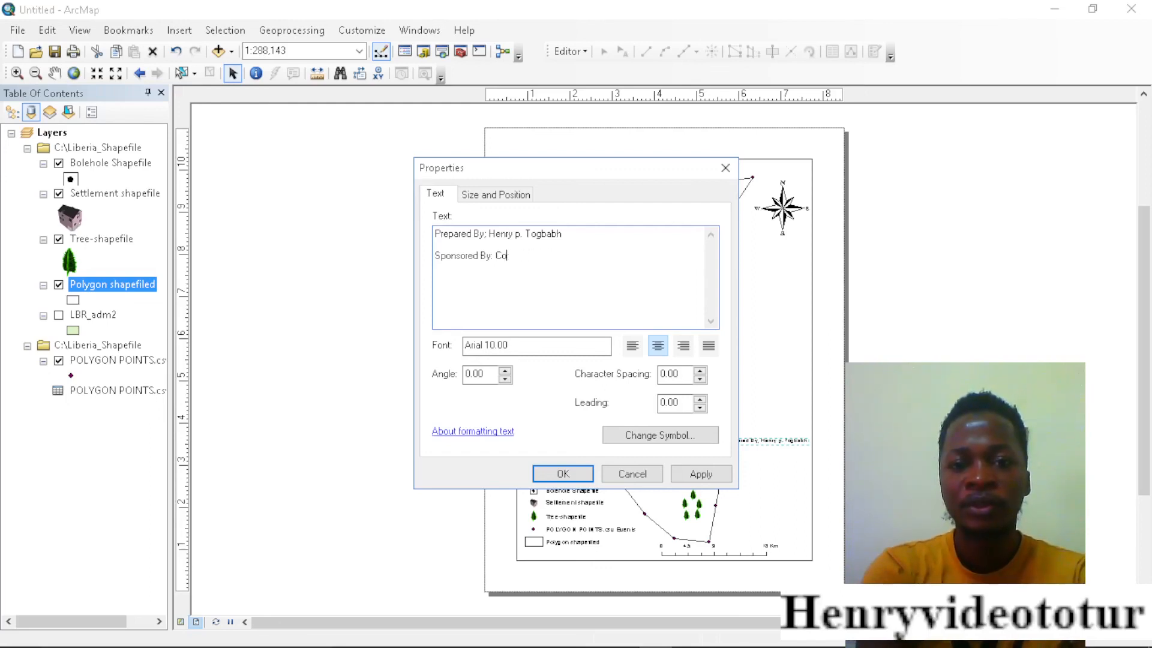
pyautogui.press('BackSpace')
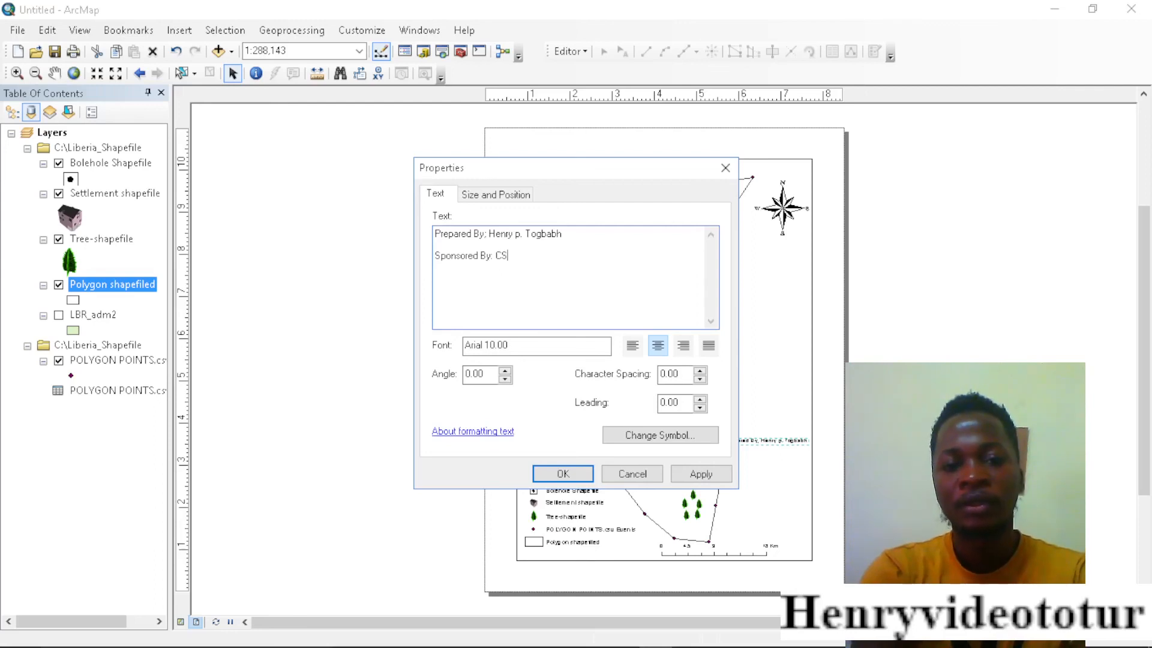
pyautogui.write('SAID')
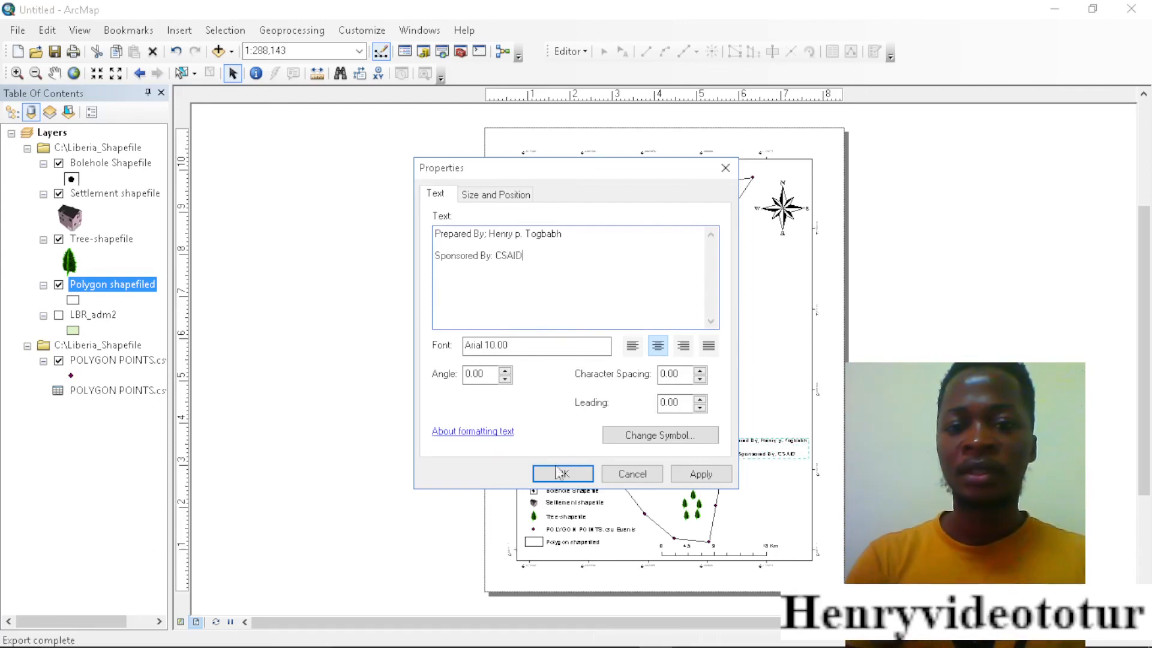
pyautogui.click(701, 473)
pyautogui.click(565, 477)
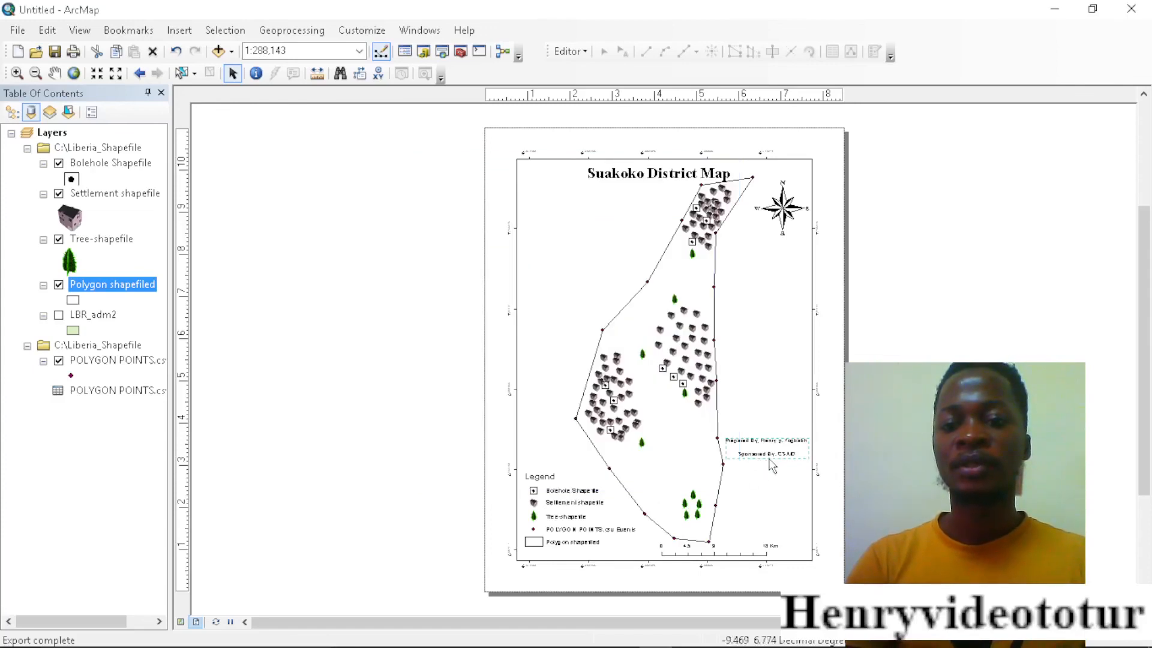
# Step: Start exporting the map layout and name the output file "Suakoko District"
pyautogui.moveTo(786, 646)
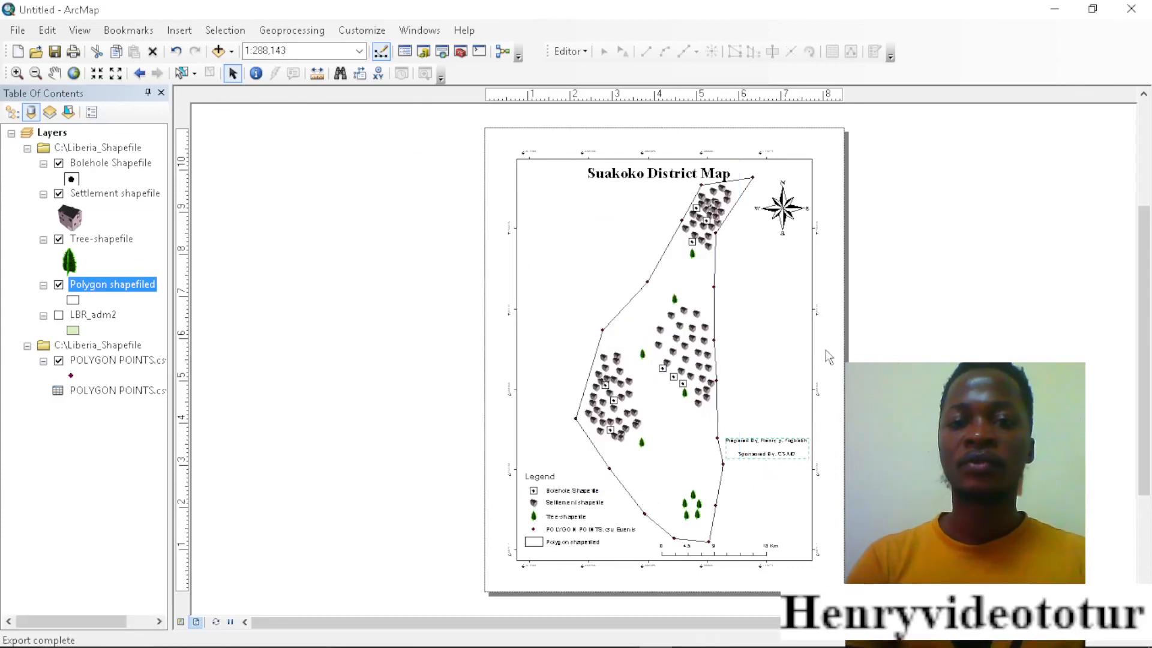
pyautogui.click(17, 30)
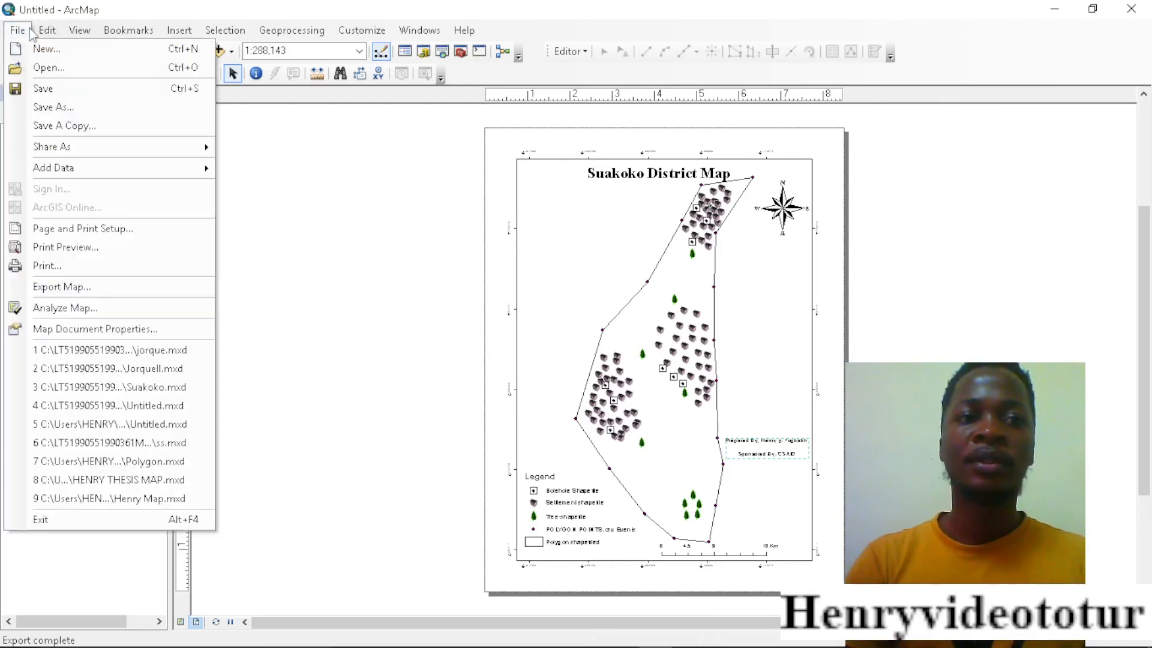
pyautogui.click(73, 287)
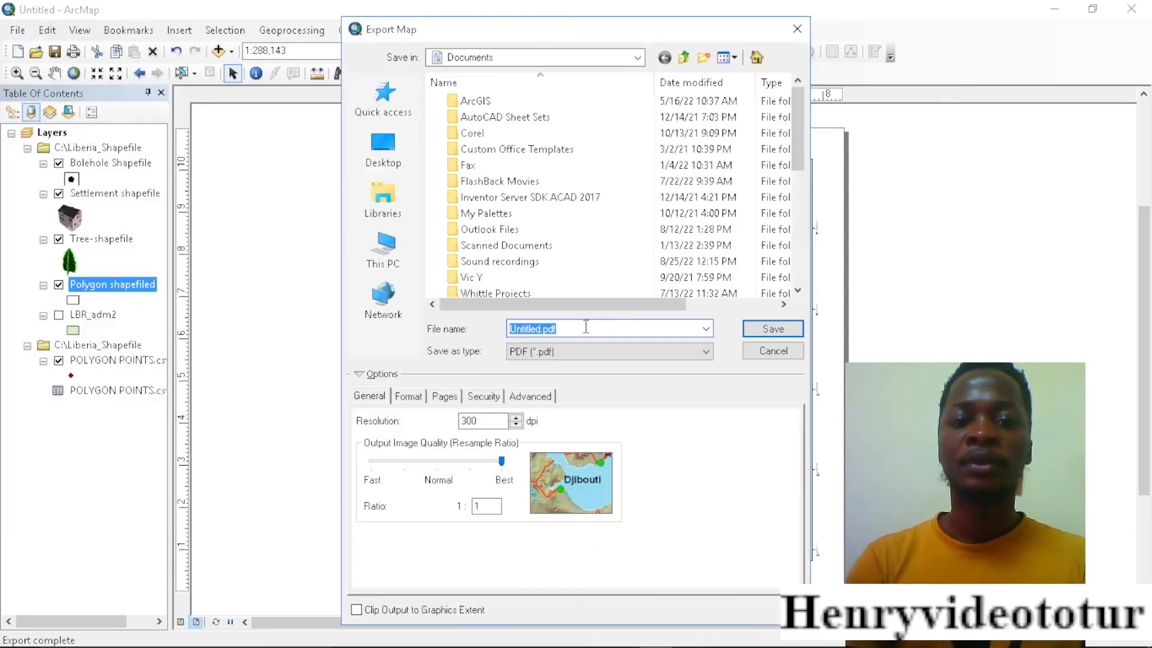
pyautogui.write('S')
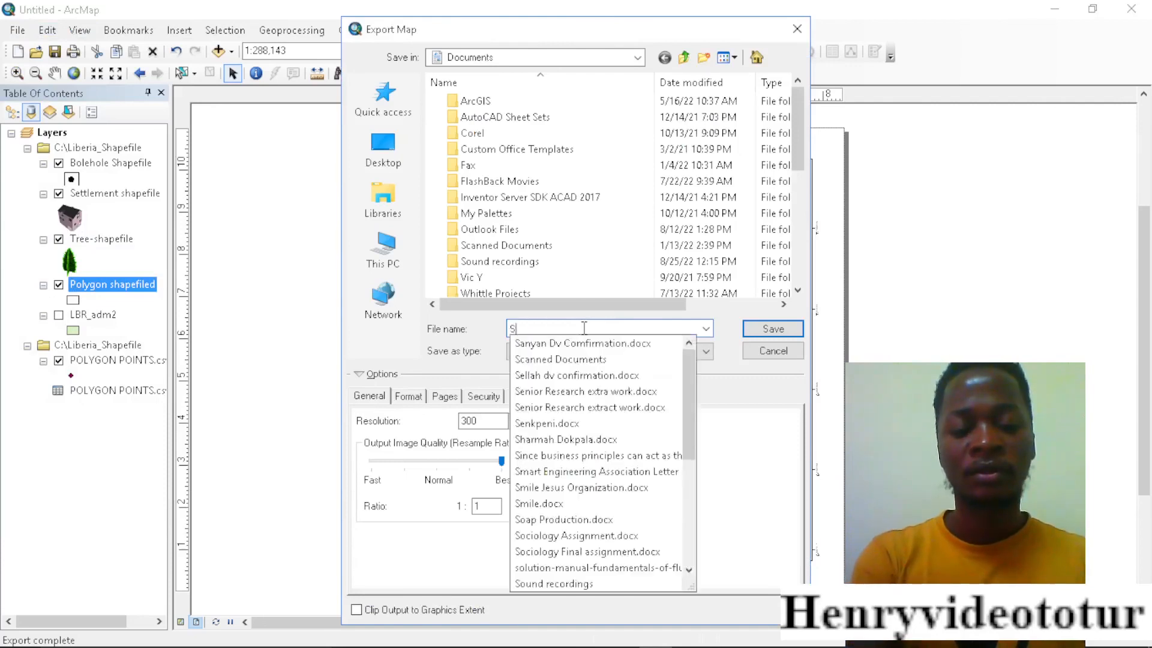
pyautogui.write('uakoko D')
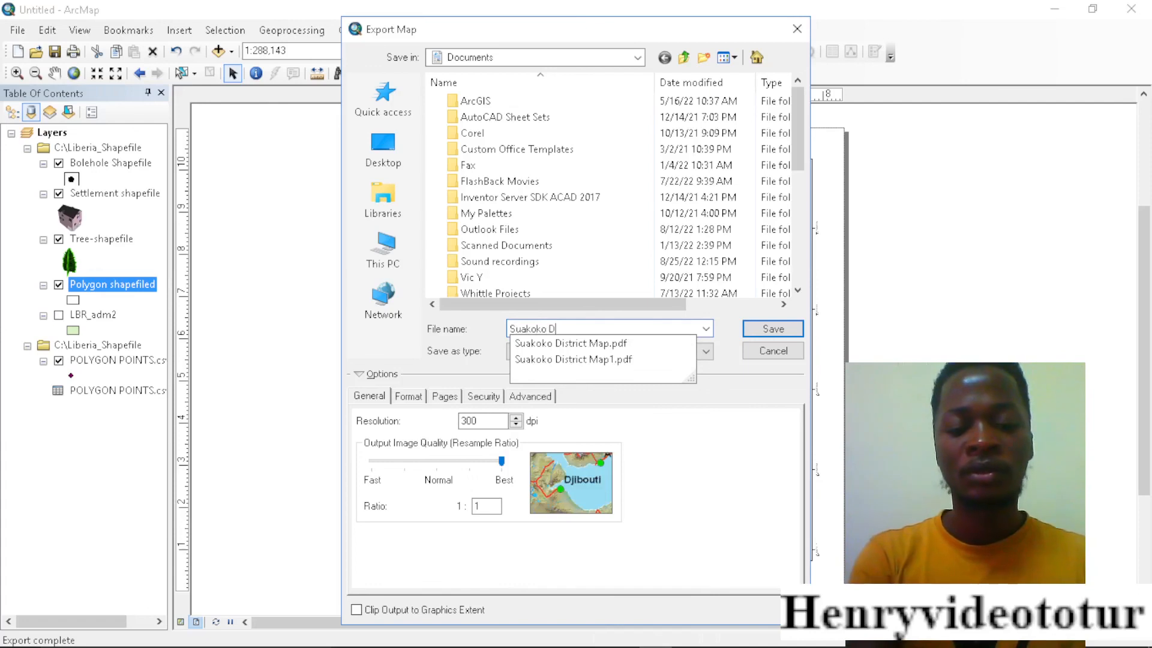
pyautogui.write('is')
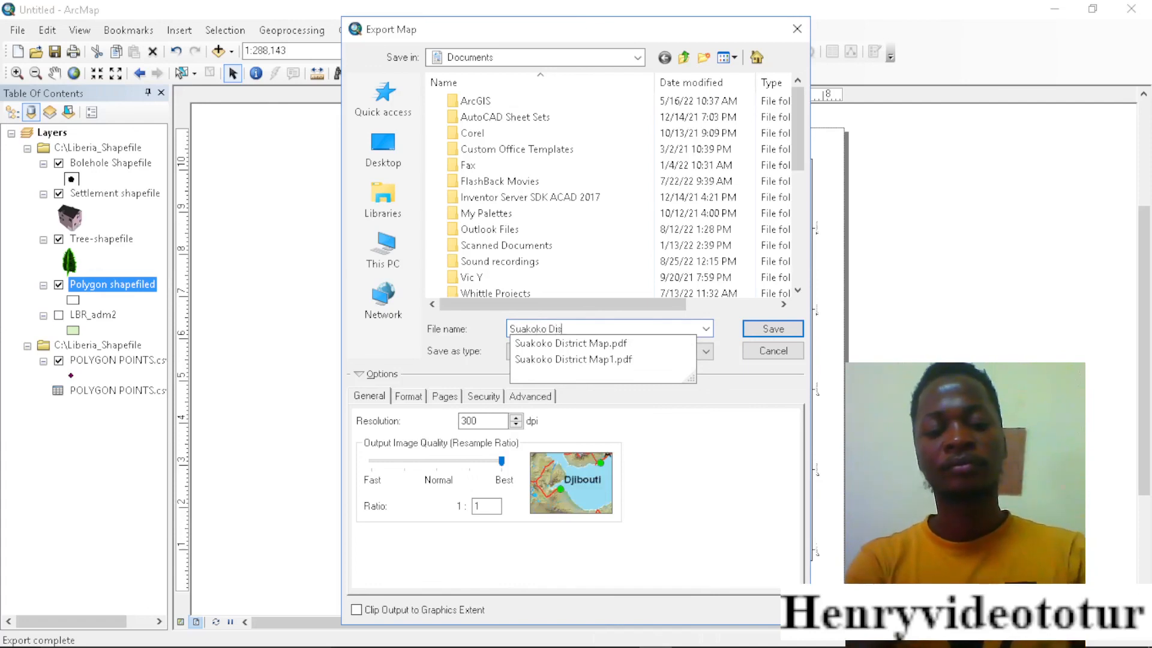
pyautogui.write('trict')
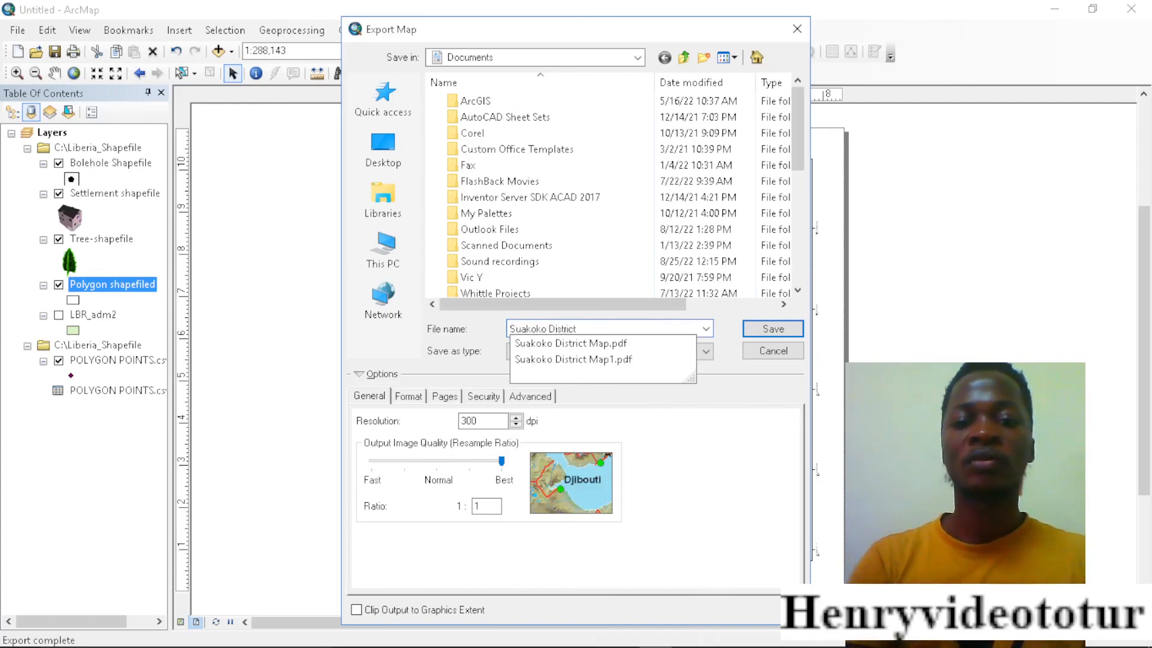
pyautogui.click(746, 430)
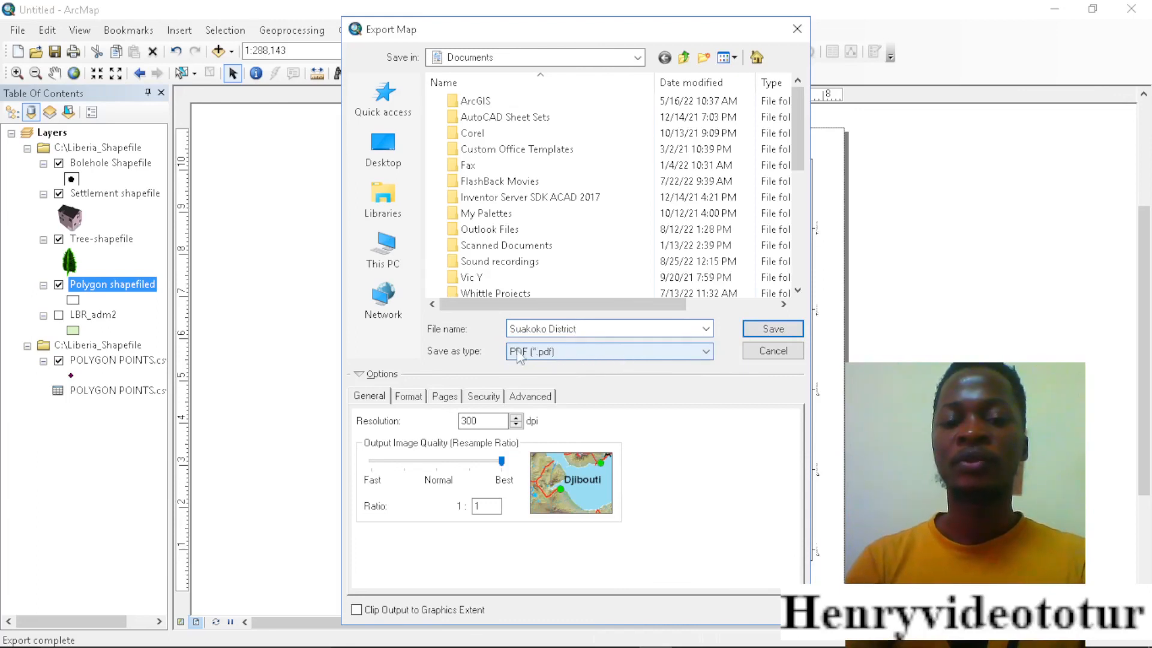
# Step: Choose PDF as the export format and save the map file to the Desktop
pyautogui.click(590, 355)
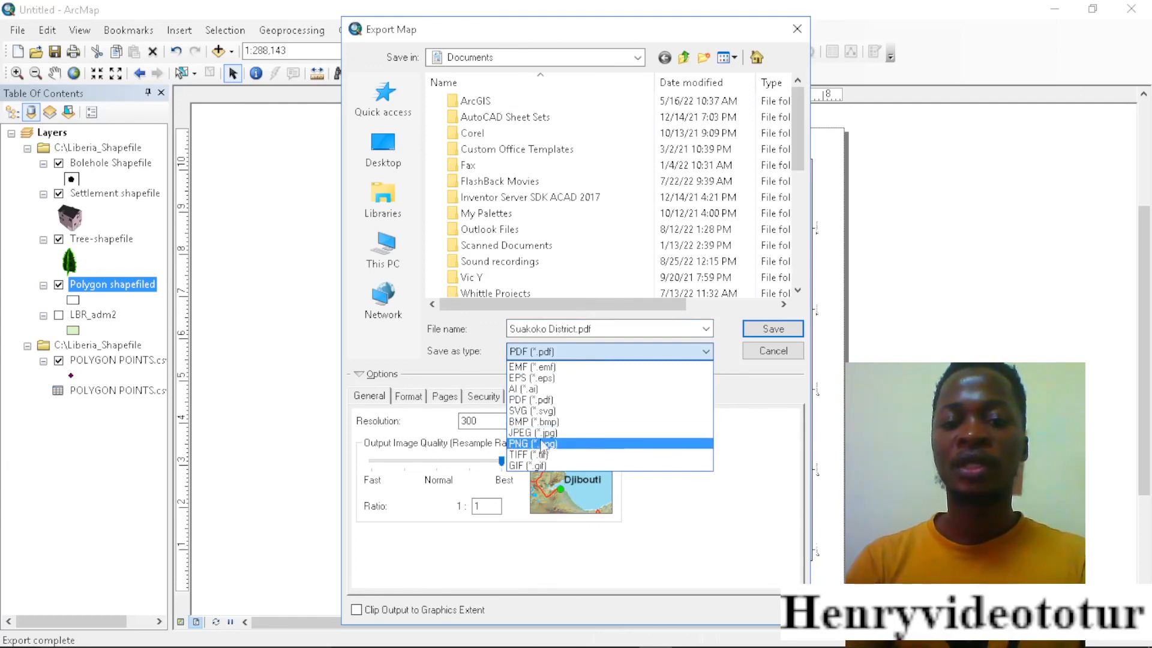
pyautogui.click(539, 400)
pyautogui.click(383, 201)
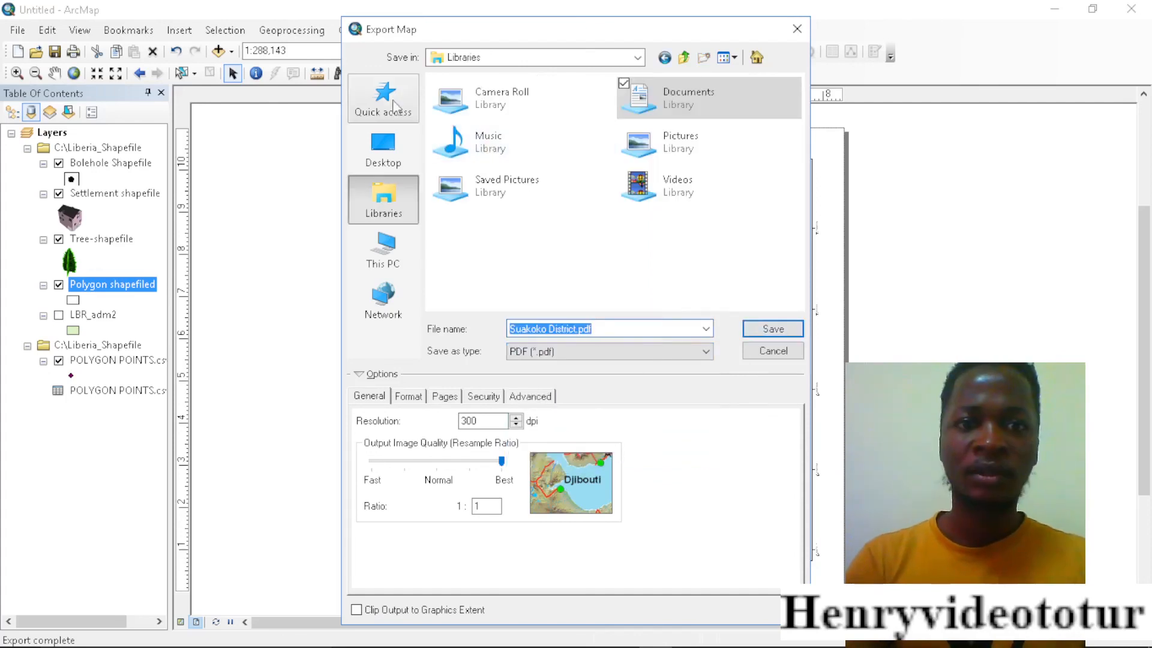
pyautogui.click(384, 147)
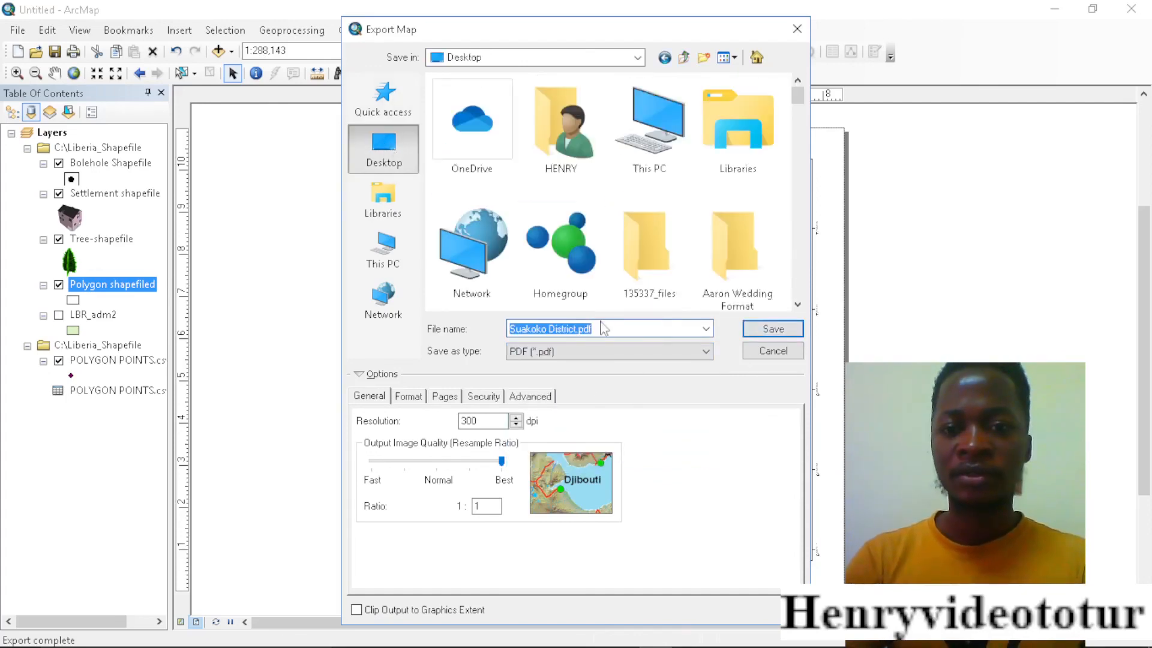
pyautogui.click(773, 328)
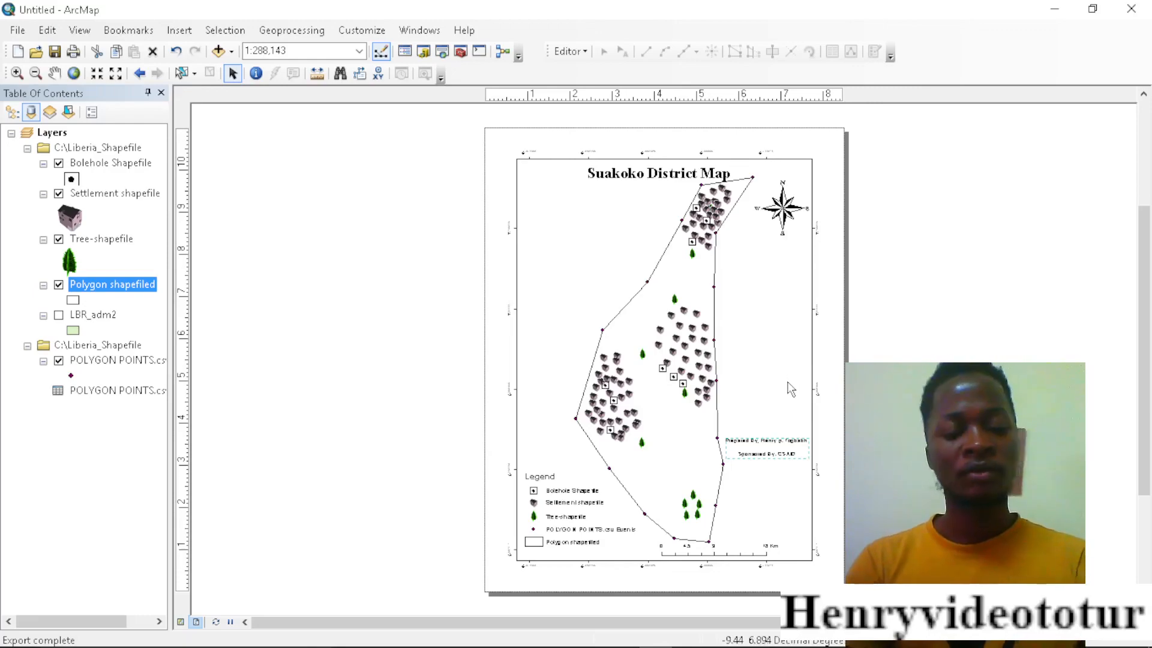
# Step: Switch to the desktop, open the exported Suakoko District.pdf in Chrome and examine the map's title, legend, credits and scale bar
pyautogui.press('super+d')
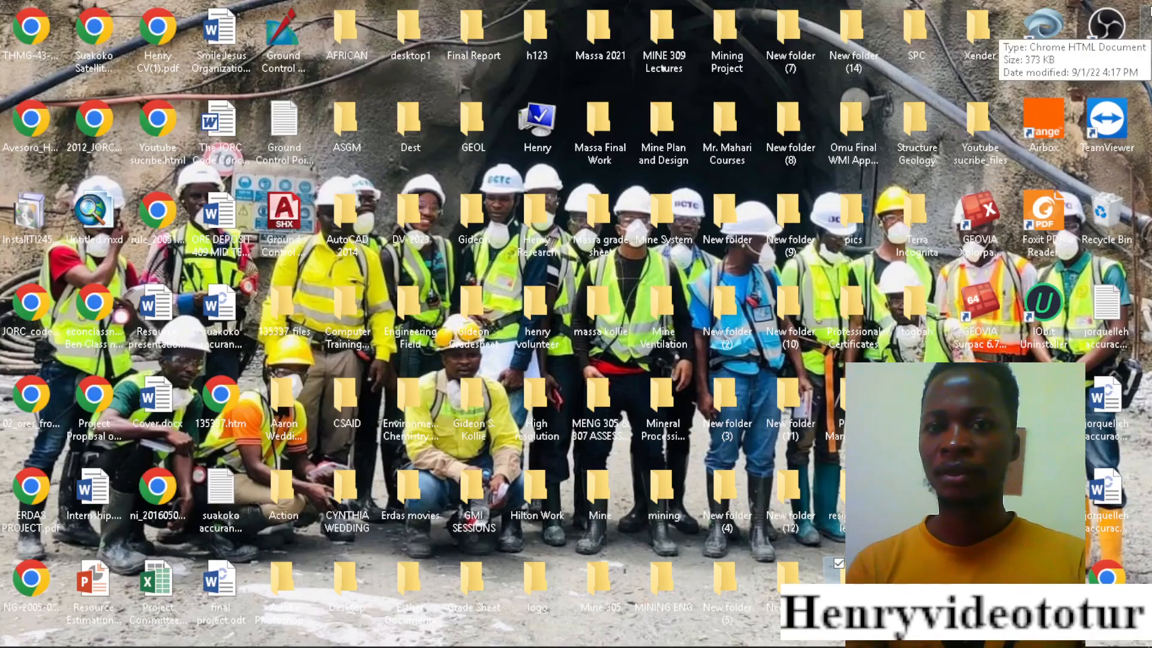
pyautogui.doubleClick(1146, 25)
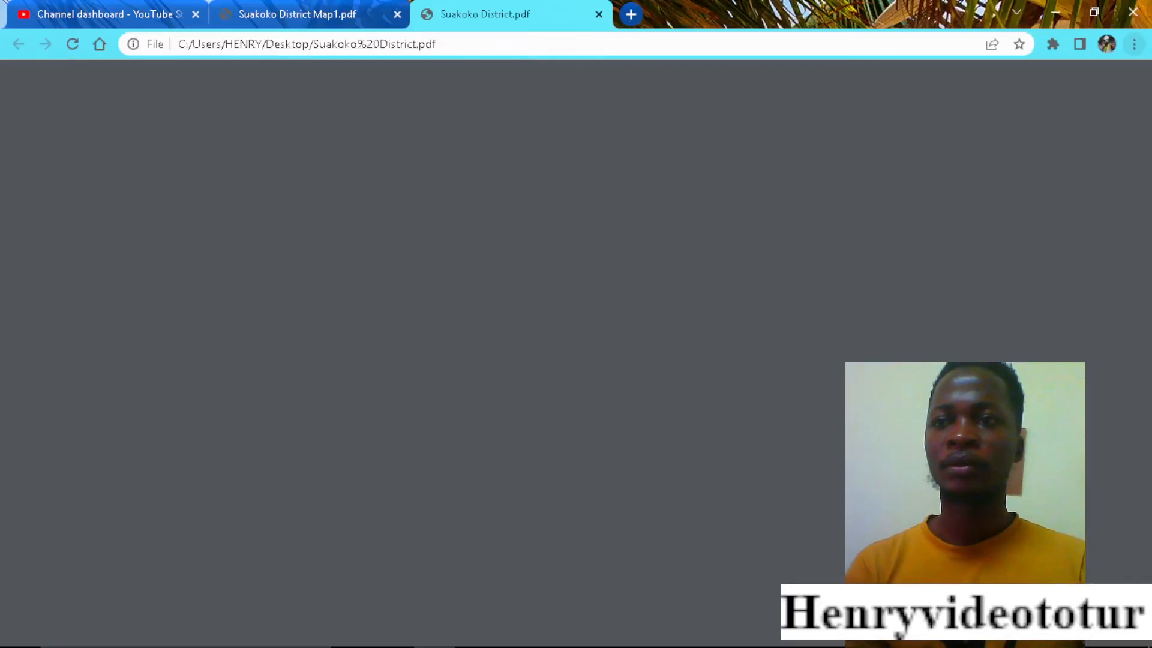
pyautogui.scroll(-5, 668, 297)
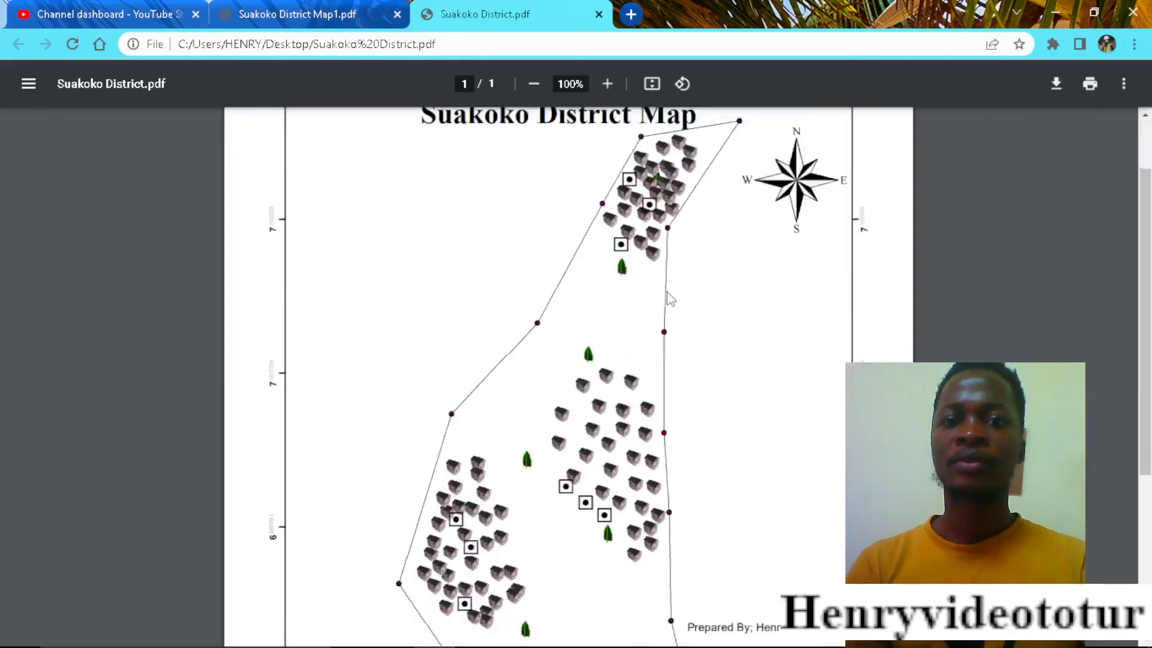
pyautogui.scroll(5, 669, 298)
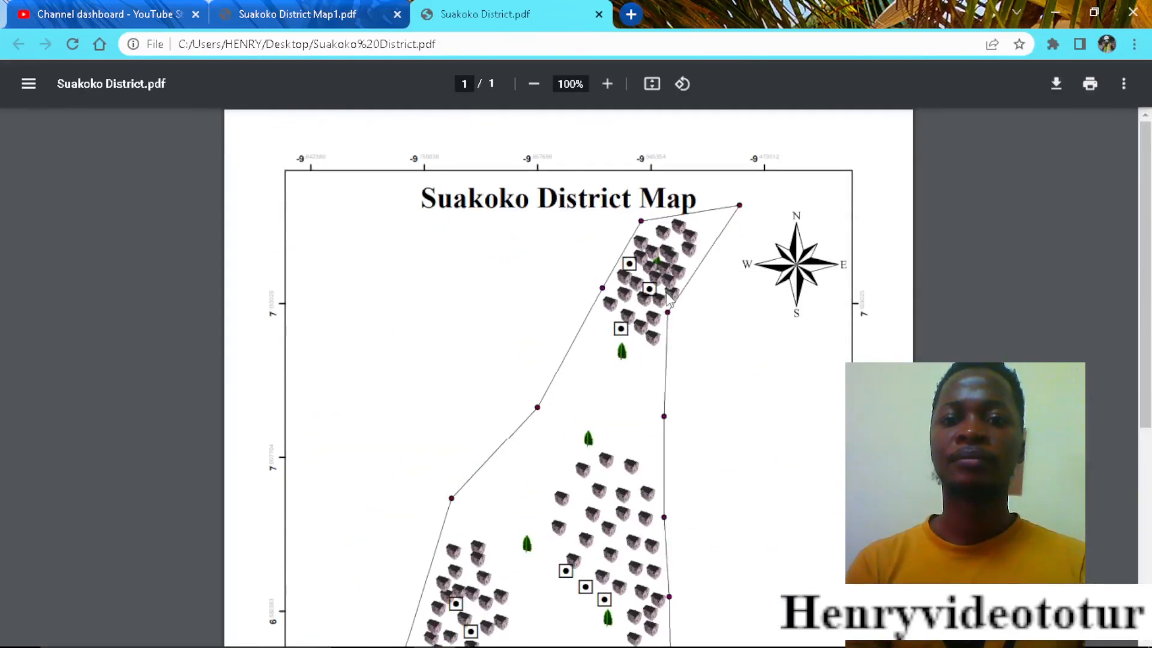
pyautogui.scroll(-5, 669, 298)
pyautogui.moveTo(669, 647)
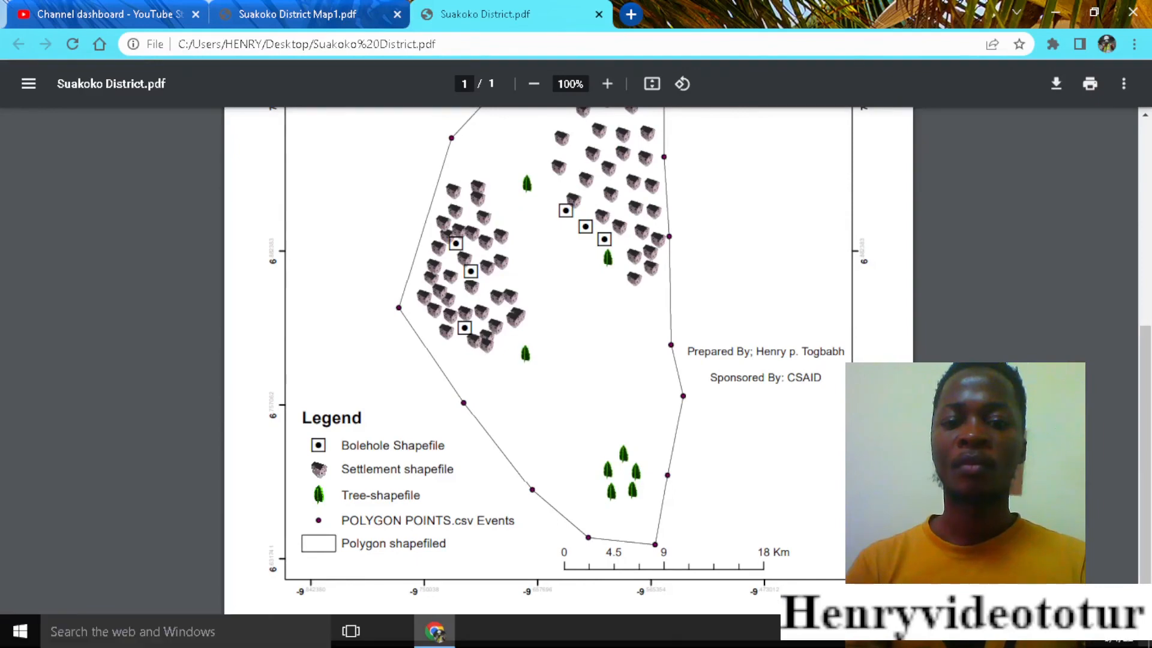